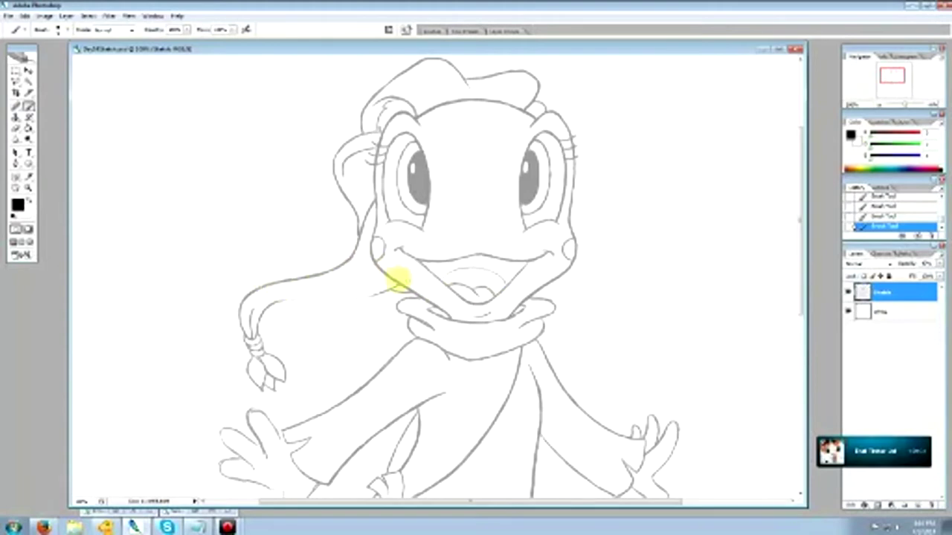
Erase the collar's lower edge near the centre of the neck and redraw it with a small jagged tuft
key("e")
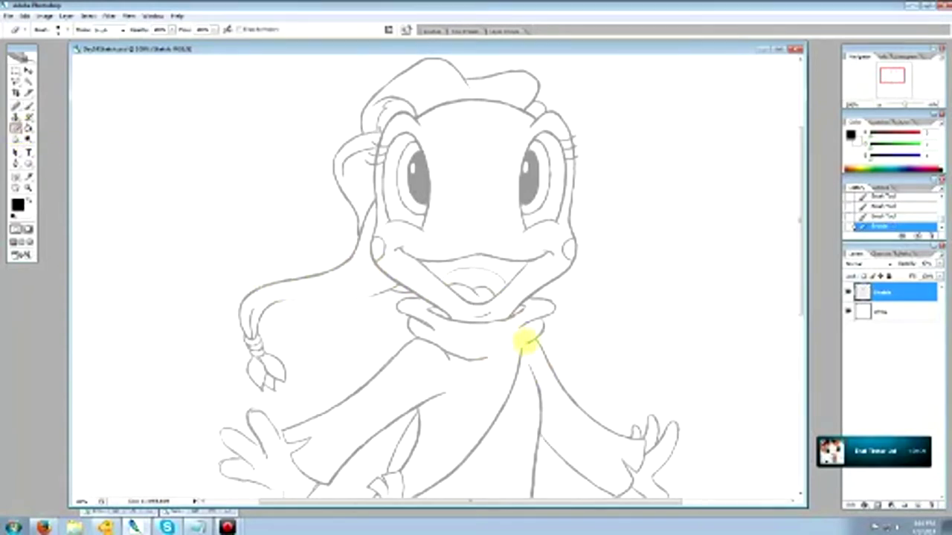
left_click(28, 106)
left_click_drag(489, 357, 503, 353)
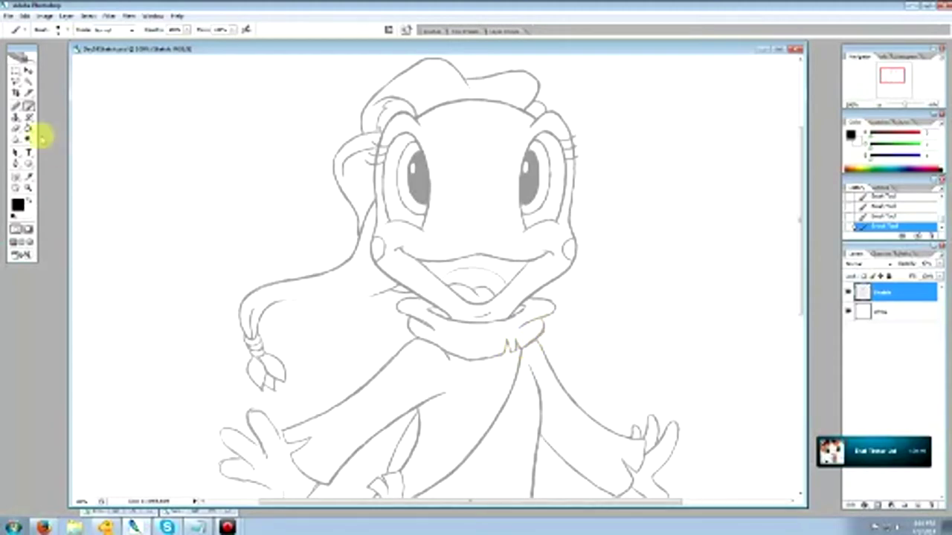
Clean up the fold lines at both ends of the duck's collar, erasing stray marks and redrawing the left fold
left_click(15, 128)
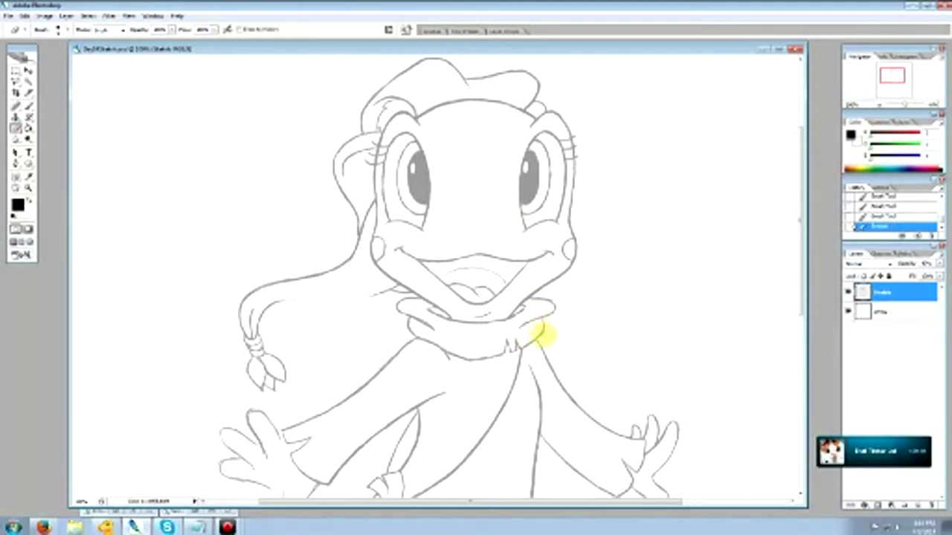
left_click_drag(545, 331, 542, 310)
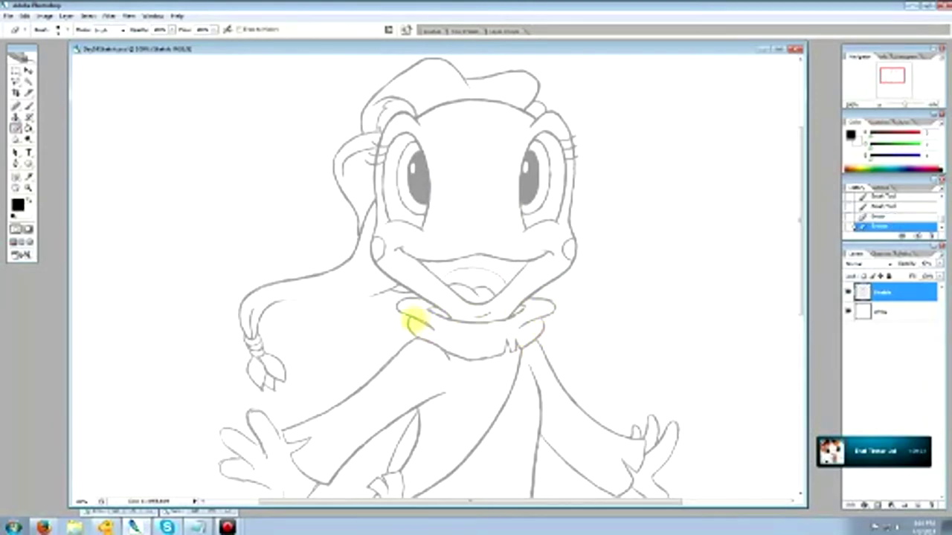
left_click_drag(413, 321, 430, 322)
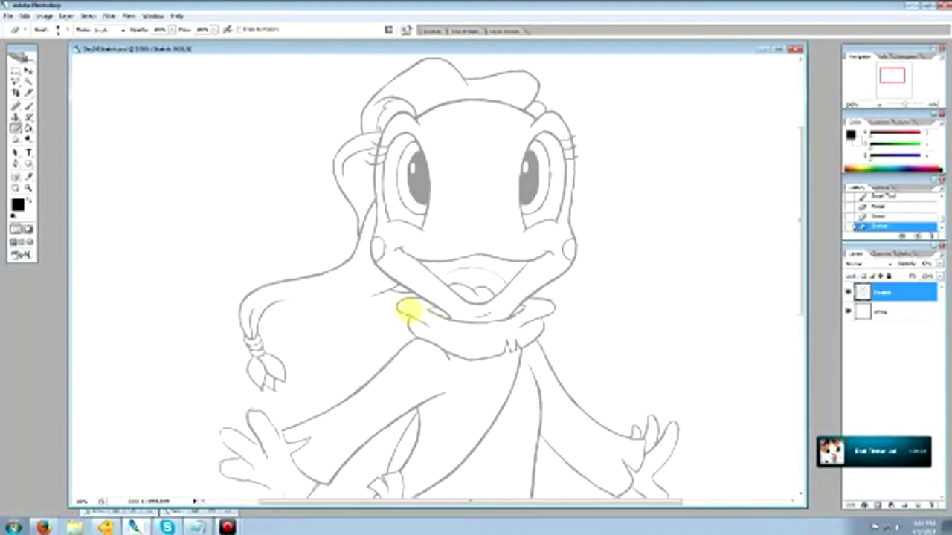
left_click(28, 106)
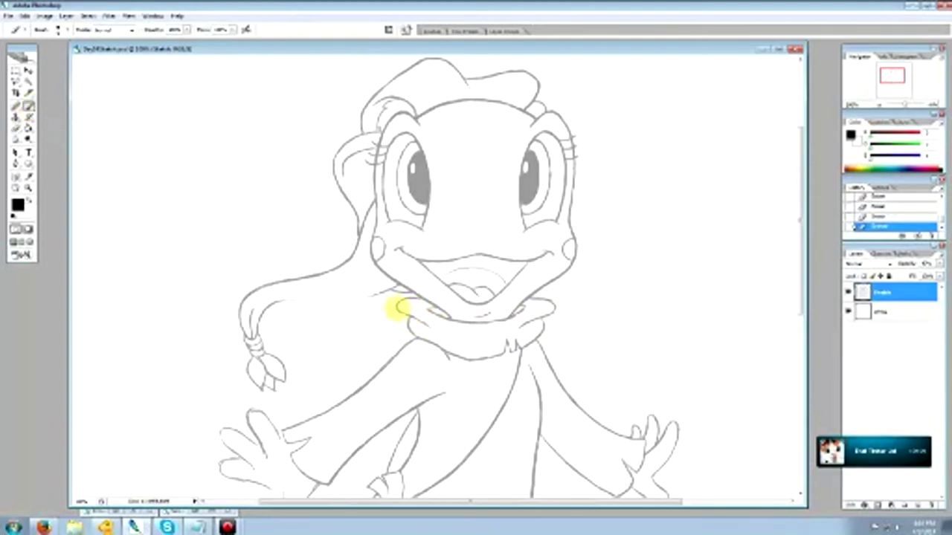
left_click_drag(405, 313, 418, 319)
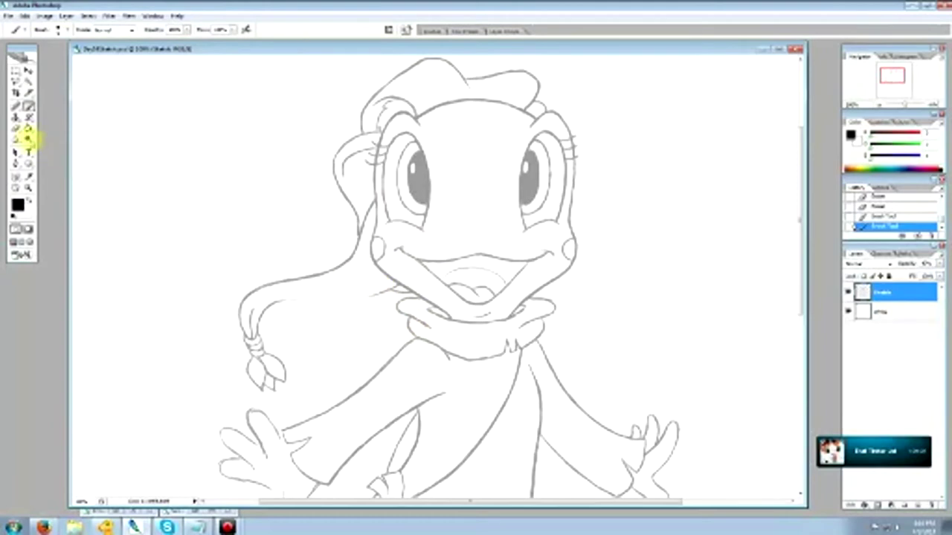
left_click(14, 127)
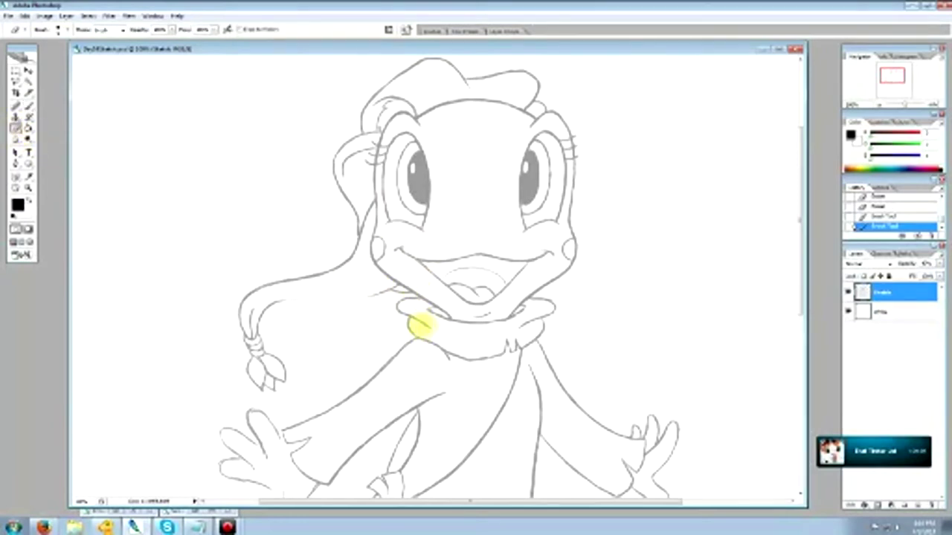
left_click_drag(421, 325, 418, 318)
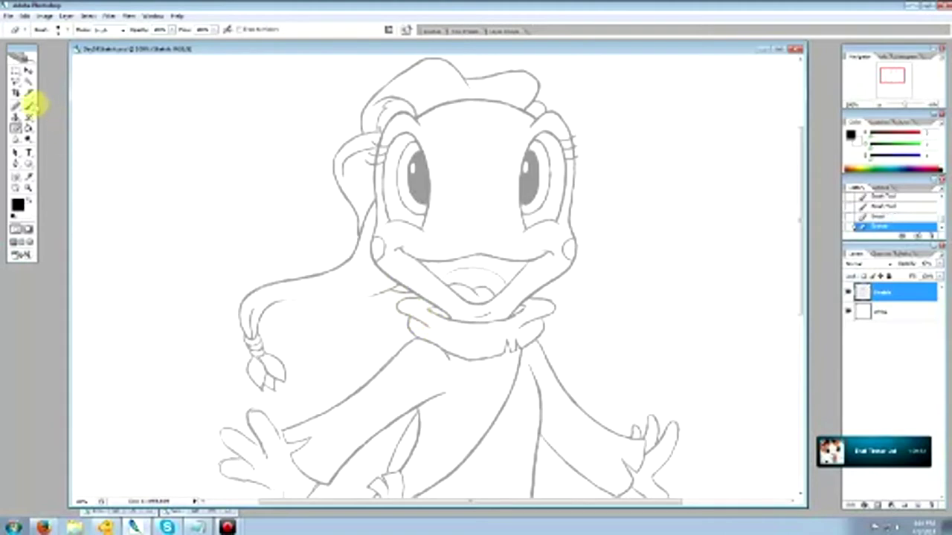
Redraw the curve of the hair loop beside the duck's left-hand eye and trim its outer edge with the eraser
left_click(30, 107)
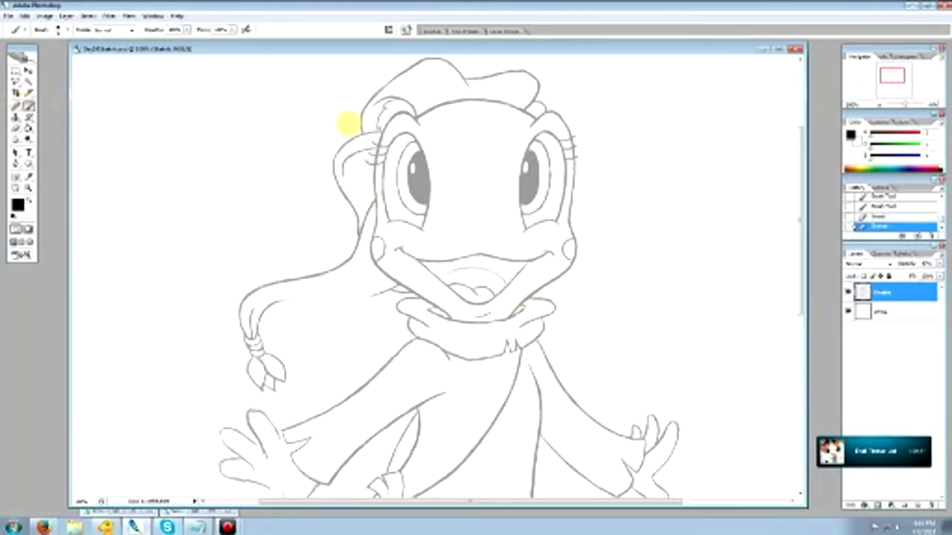
left_click_drag(344, 143, 334, 156)
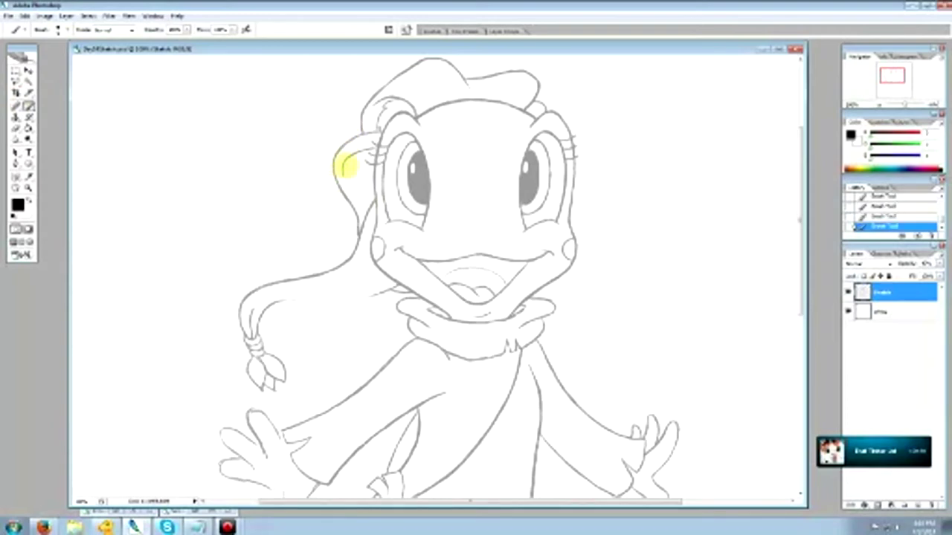
left_click(16, 127)
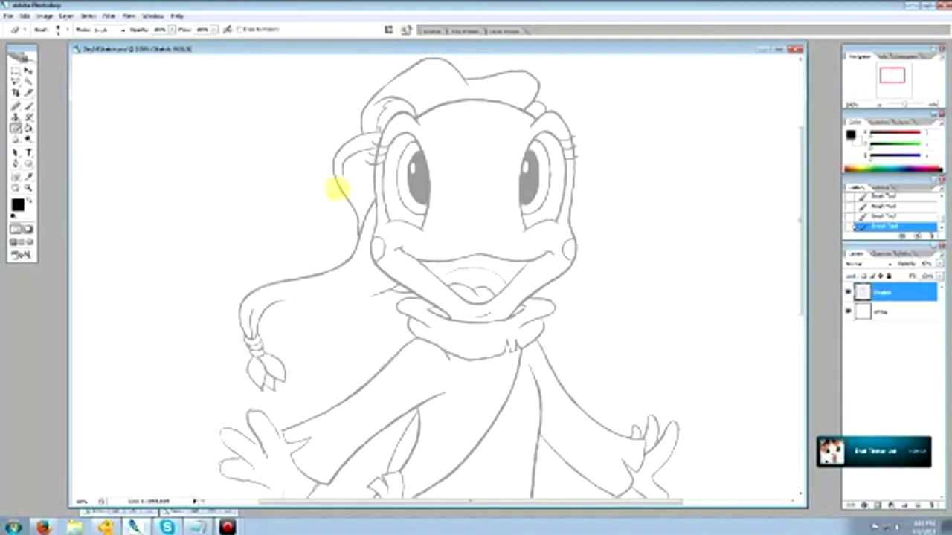
Erase the rough line ends where the forehead outline meets the hair above the left-hand eye
left_click(28, 106)
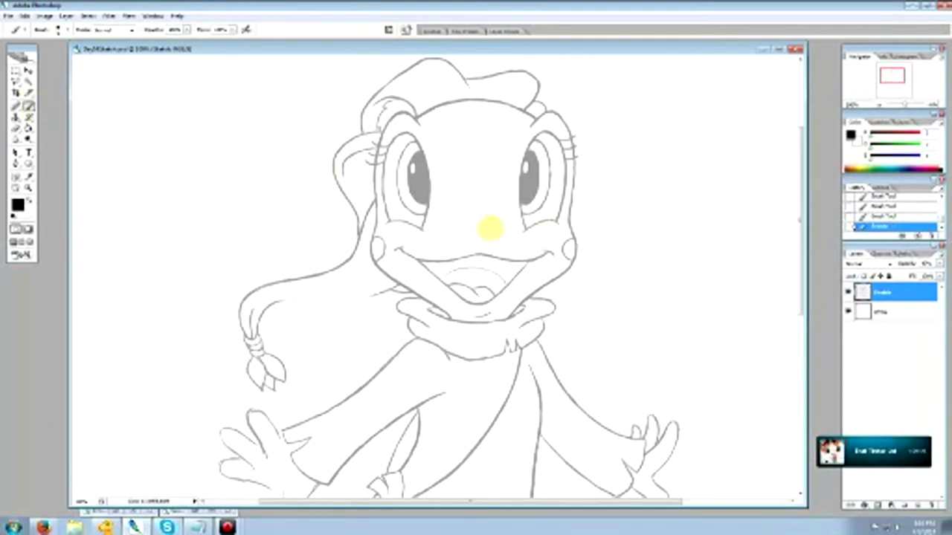
left_click_drag(802, 226, 801, 227)
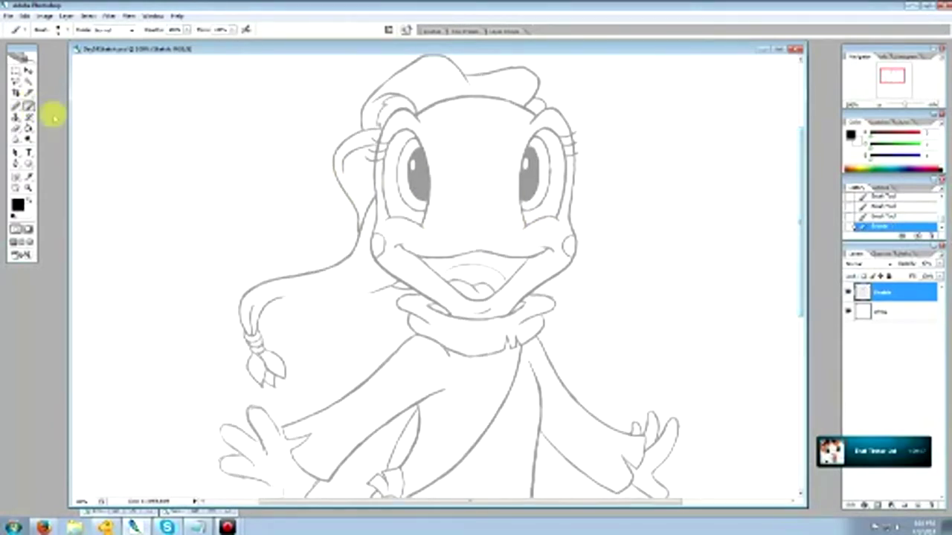
left_click(16, 128)
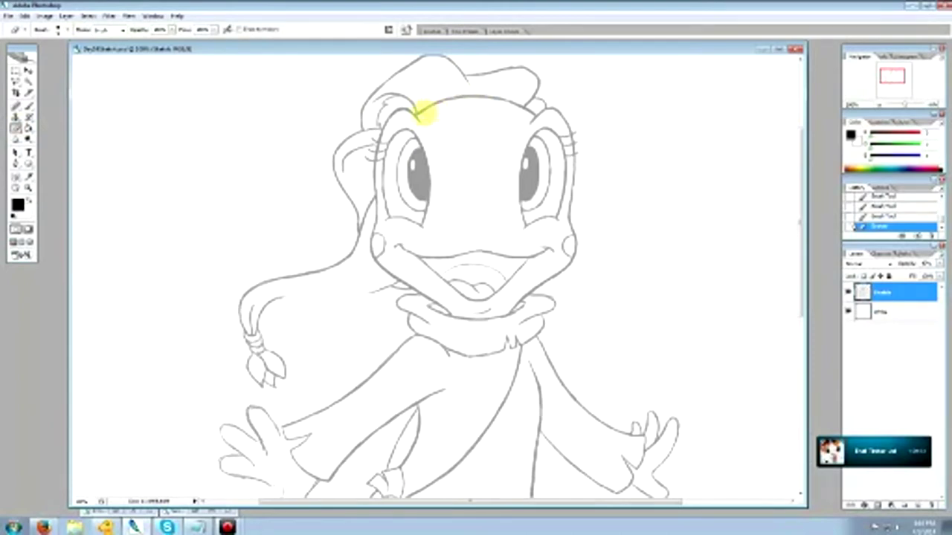
Touch up the lines beneath both eyes with brush and eraser, and trim the right-hand eye's contour near the lashes
left_click(28, 105)
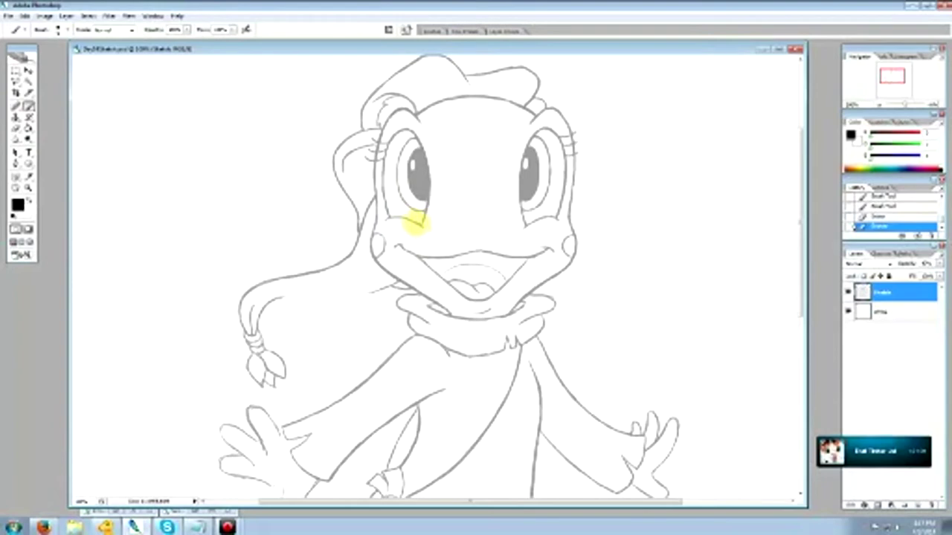
left_click(420, 225)
left_click(16, 128)
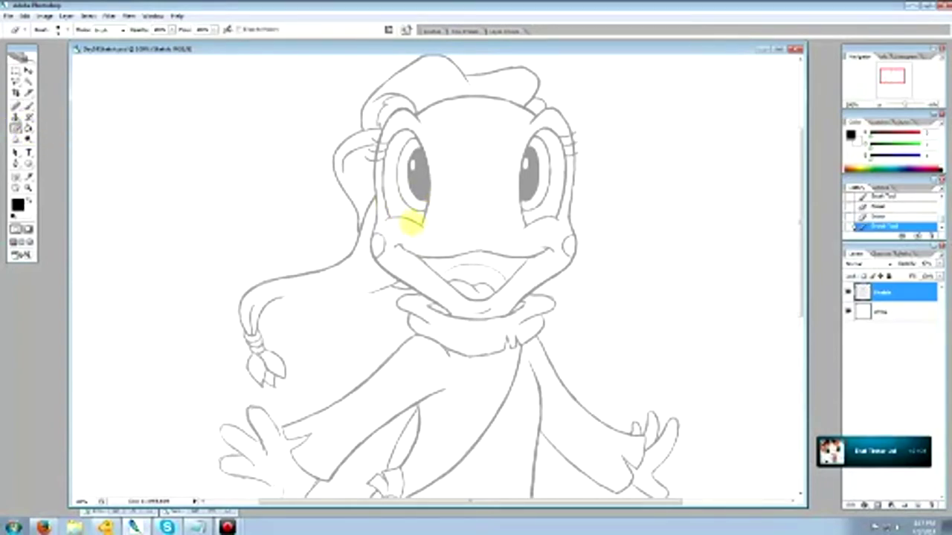
left_click(543, 223)
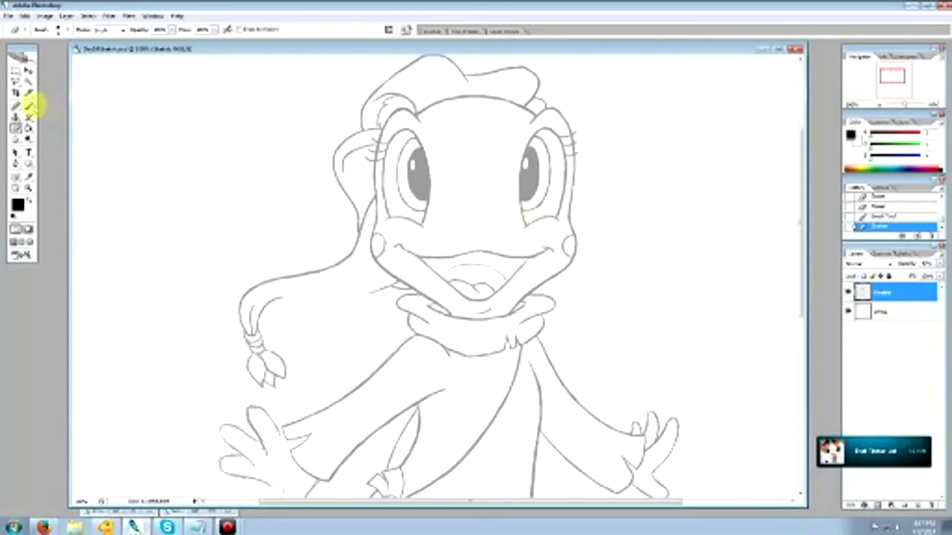
left_click(29, 105)
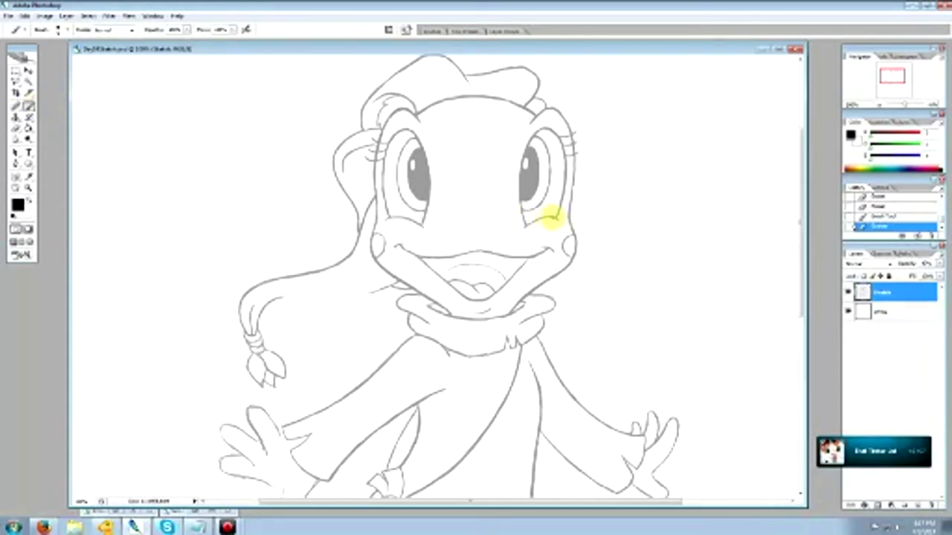
left_click_drag(550, 217, 557, 218)
left_click(15, 128)
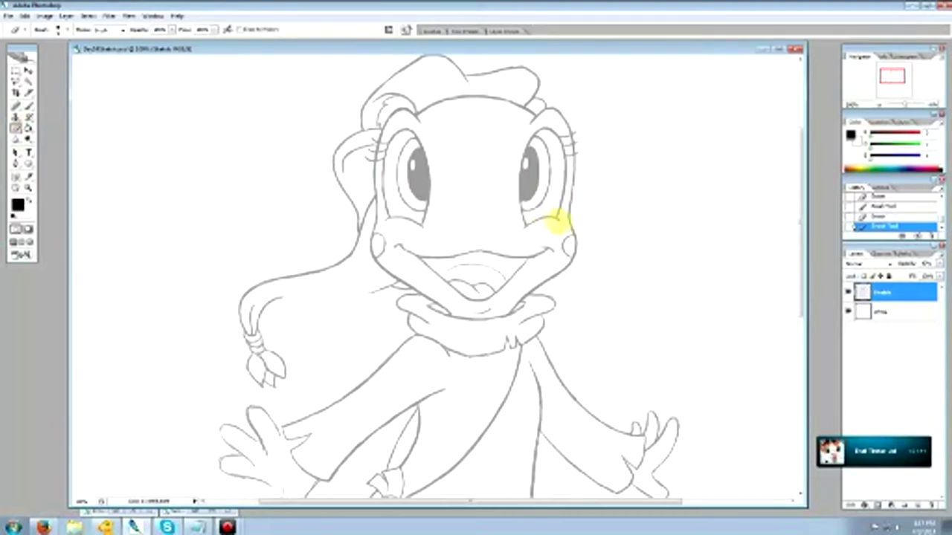
left_click_drag(546, 220, 545, 217)
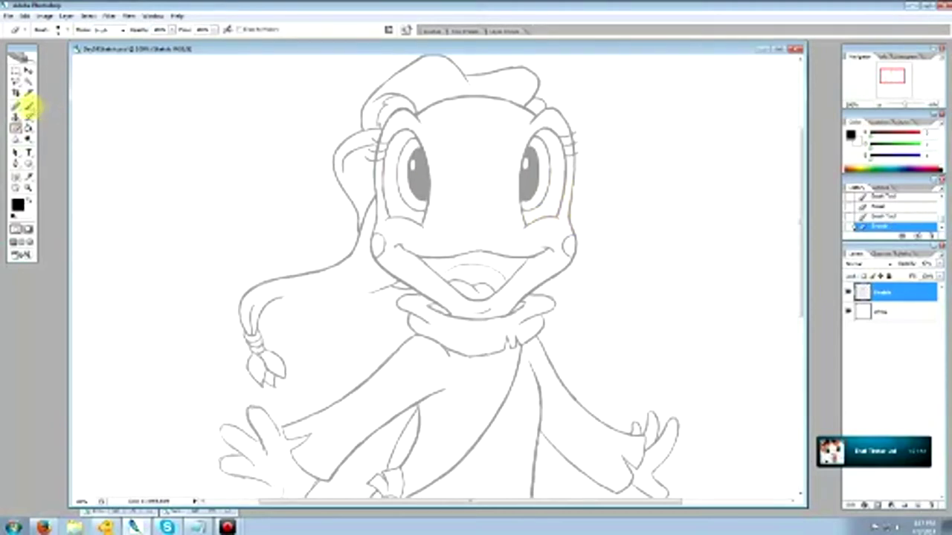
left_click(28, 105)
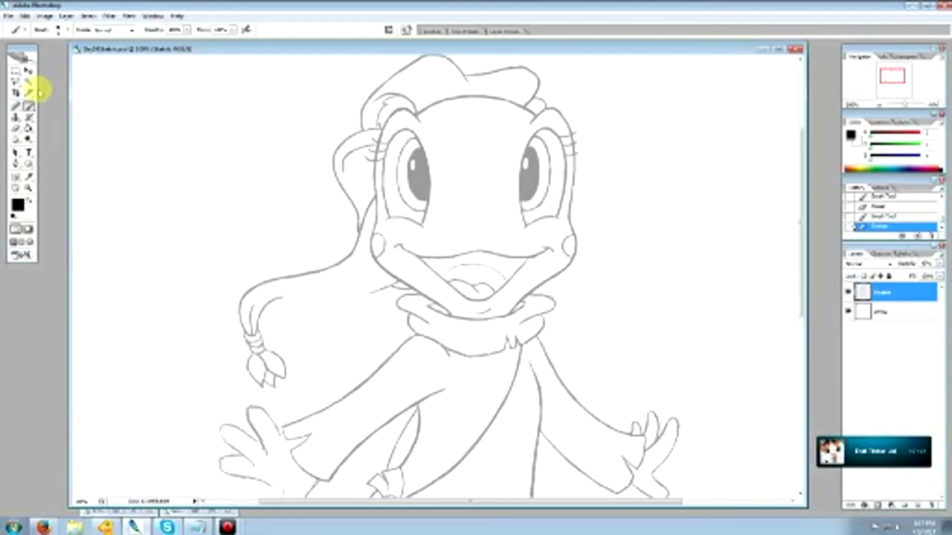
left_click(16, 128)
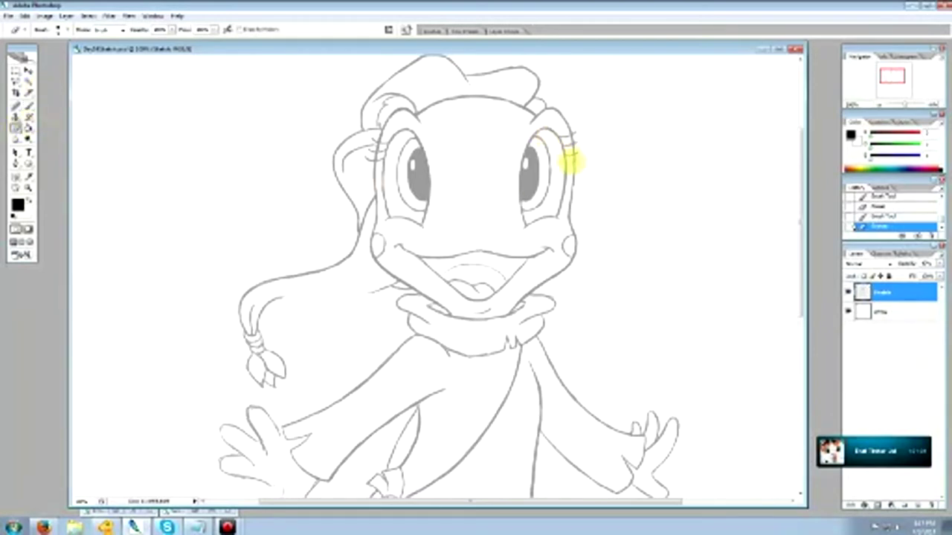
Redraw the hair line running down beside the left-hand cheek, joining it to the strand that leads to the braid
scroll(803, 219, "down", 2)
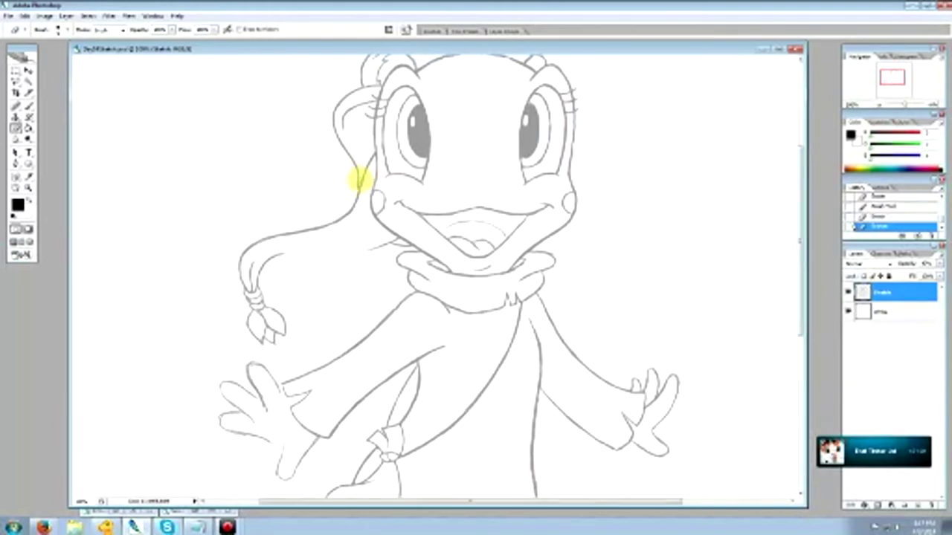
left_click(28, 106)
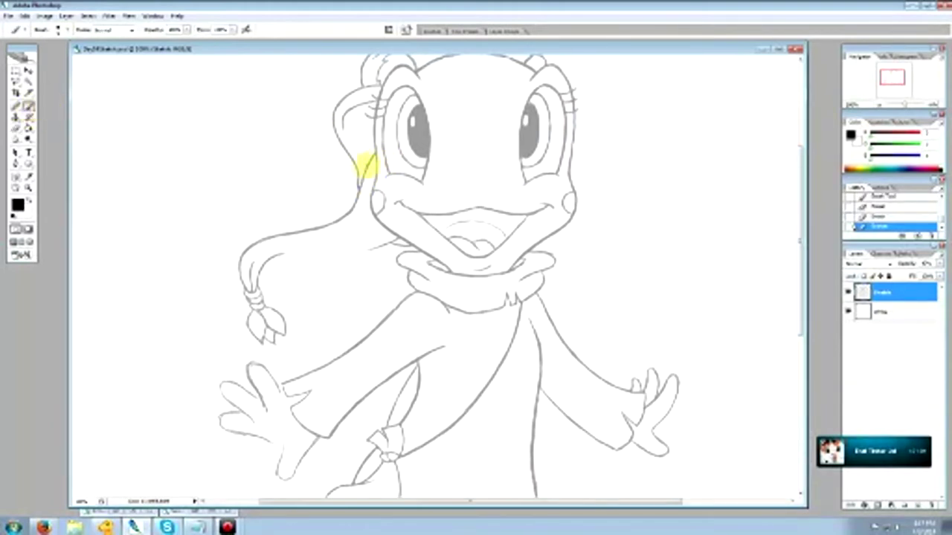
left_click_drag(364, 176, 359, 186)
mouse_move(362, 180)
left_mouse_down()
mouse_move(357, 197)
mouse_move(375, 152)
left_mouse_up()
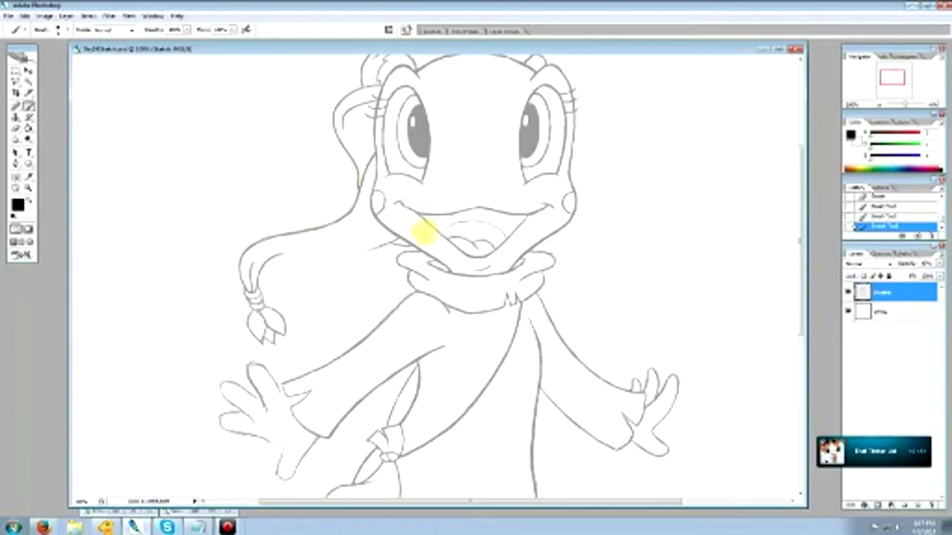
Erase the rough edges around the right-hand eye's pupil and repaint its lower part
left_click(15, 127)
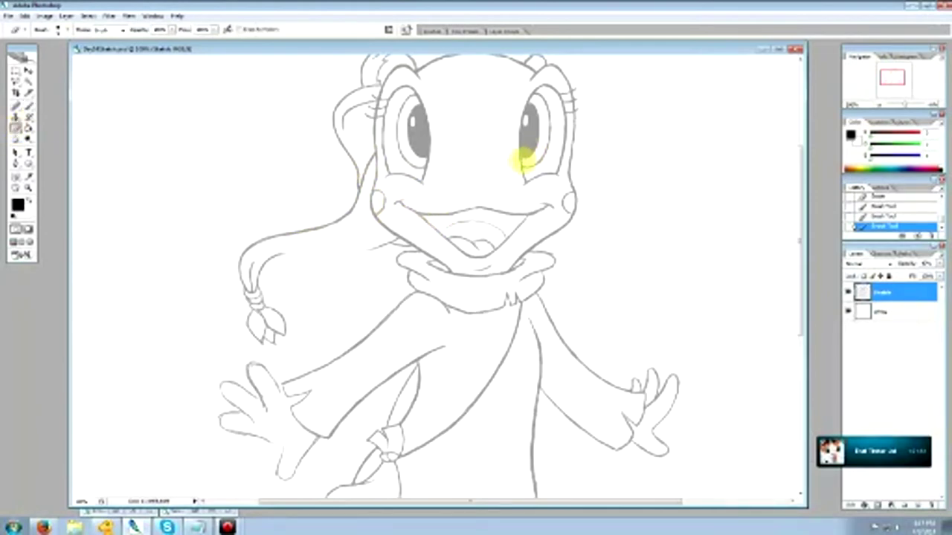
left_click_drag(523, 156, 546, 127)
left_click(28, 106)
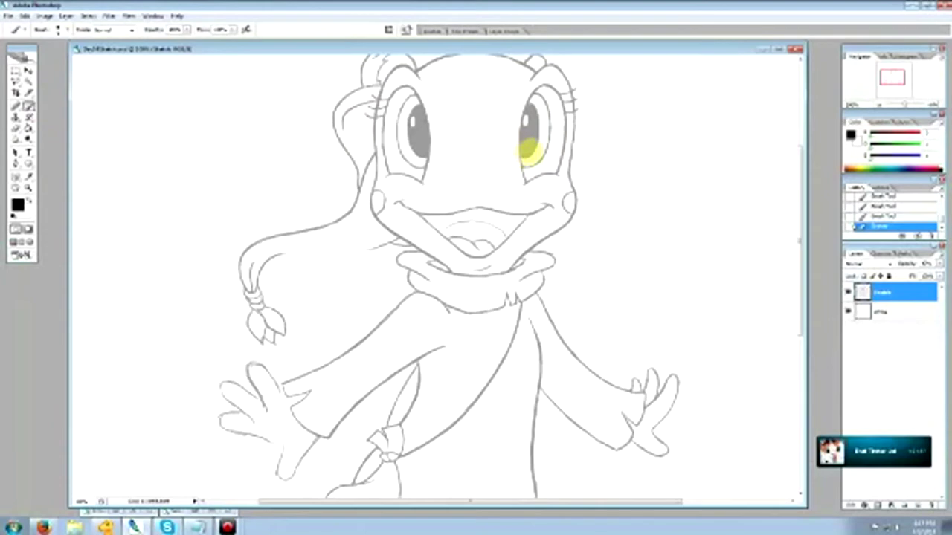
left_click_drag(530, 152, 537, 131)
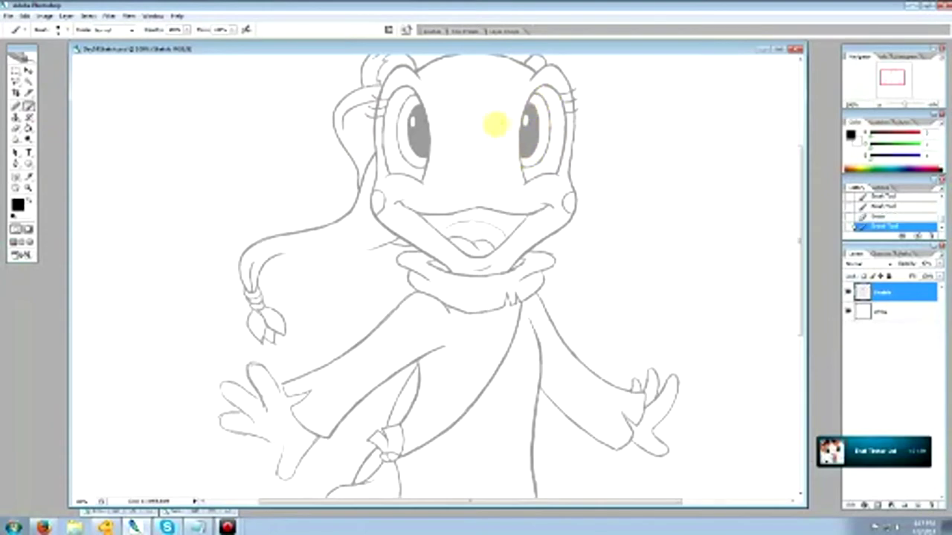
Extend the braid's inner strand line up to its outer outline and erase the outline where the two meet
left_click(28, 106)
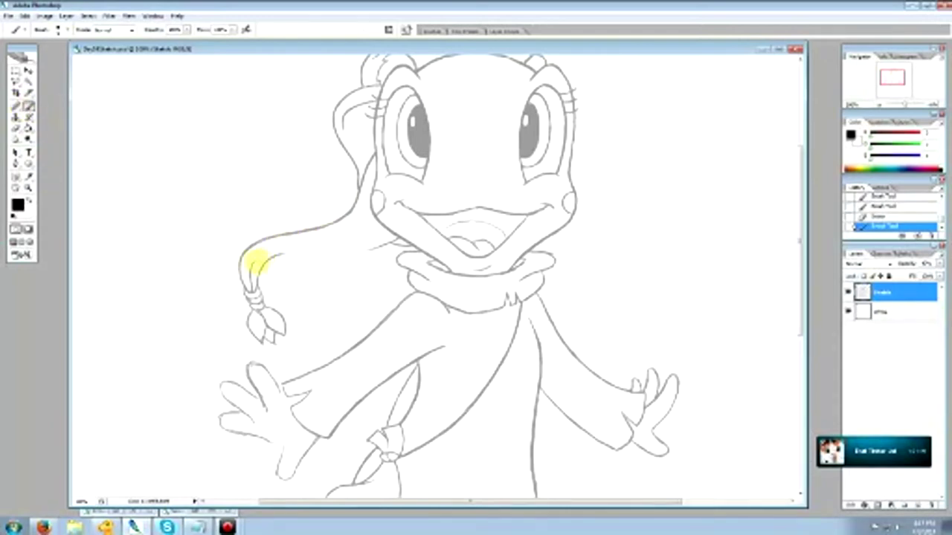
left_click_drag(253, 264, 277, 241)
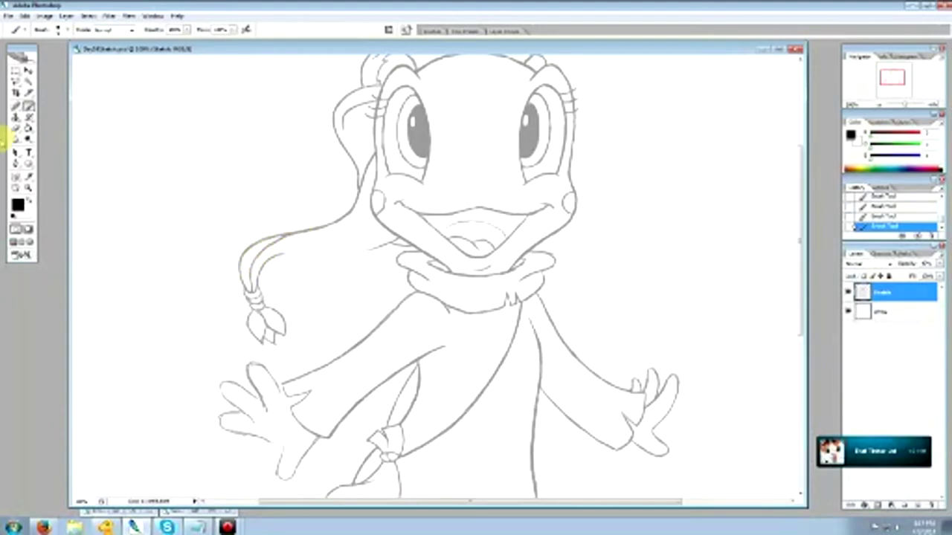
left_click(15, 128)
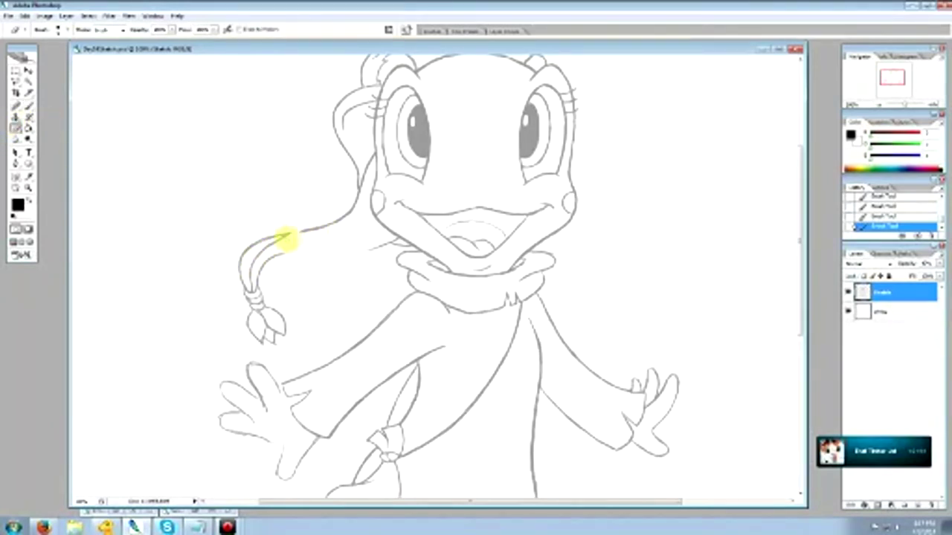
mouse_move(286, 238)
left_mouse_down()
mouse_move(315, 218)
mouse_move(290, 234)
mouse_move(303, 230)
left_mouse_up()
Try to bridge the gap between the braid's upper outline and the hair line running down from the left-hand cheek
left_click(28, 105)
left_click_drag(287, 235, 322, 224)
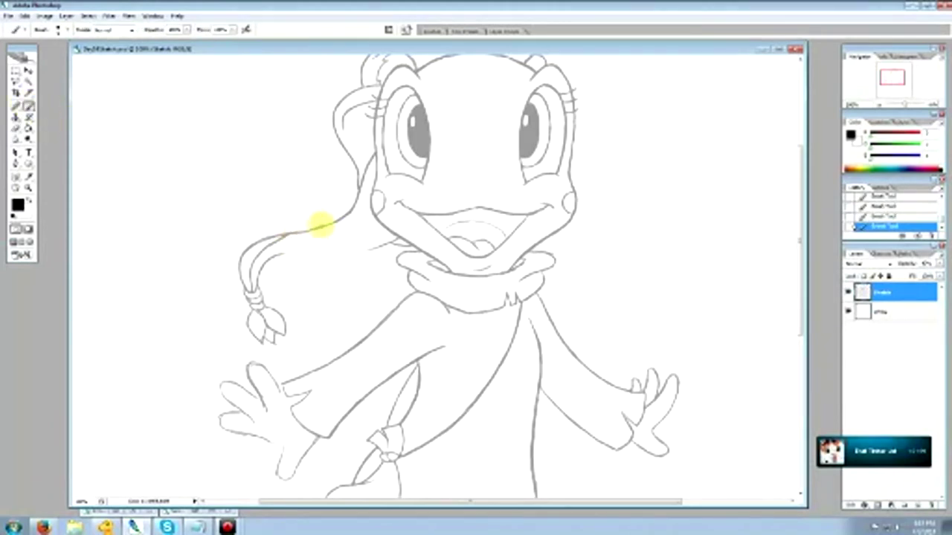
left_click(15, 128)
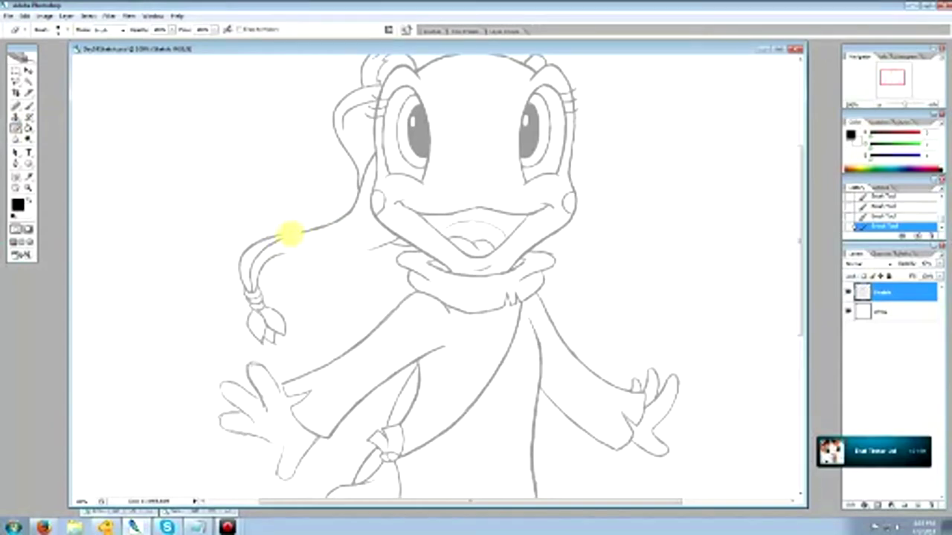
left_click(291, 234)
Redraw the end of the braid's upper outline with the brush and trim its rough tip with the eraser
left_click(29, 106)
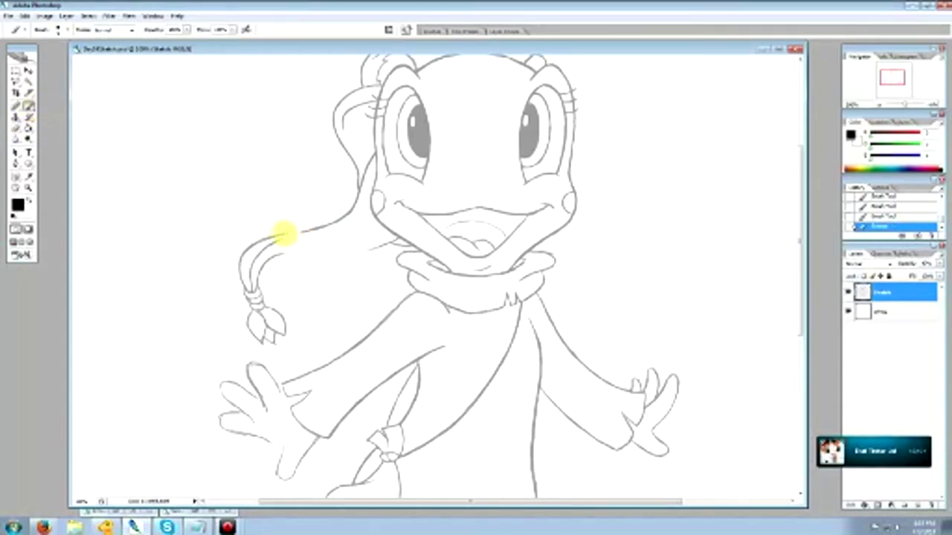
left_click_drag(288, 235, 264, 238)
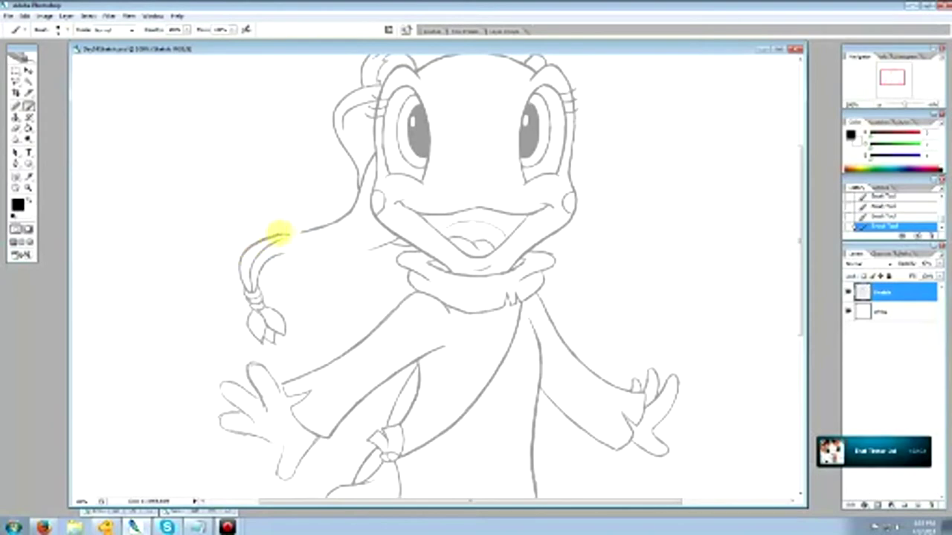
left_click(15, 128)
left_click(291, 233)
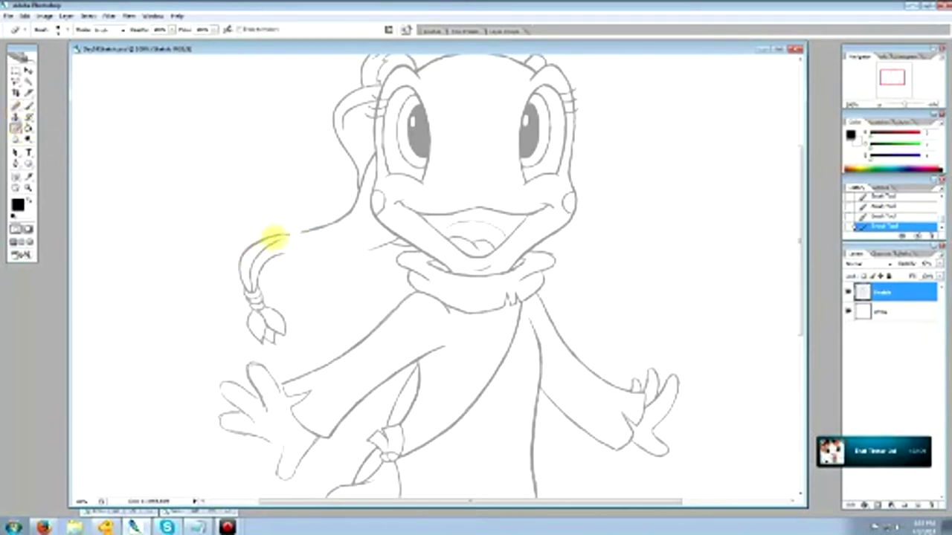
left_click(286, 234)
left_click(29, 106)
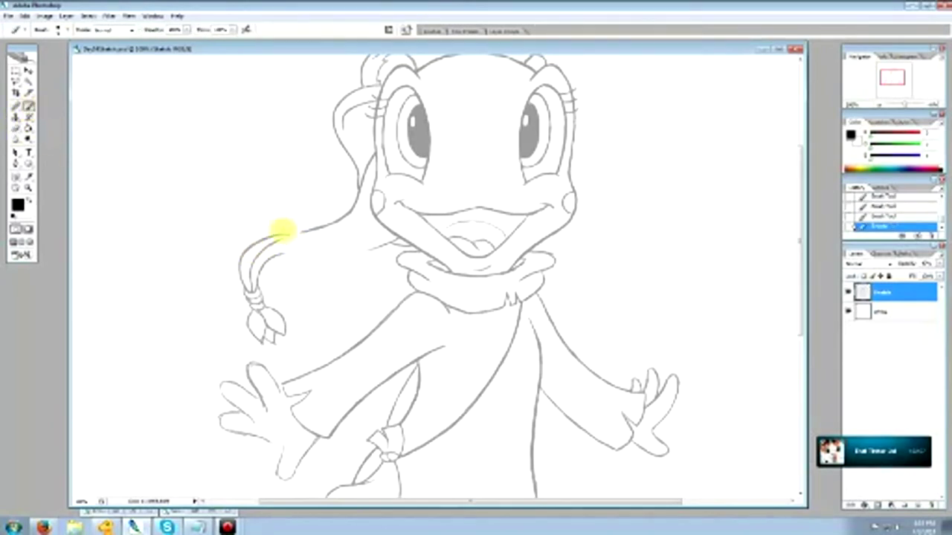
mouse_move(288, 235)
left_mouse_down()
mouse_move(272, 244)
mouse_move(282, 236)
mouse_move(266, 231)
left_mouse_up()
left_click(16, 128)
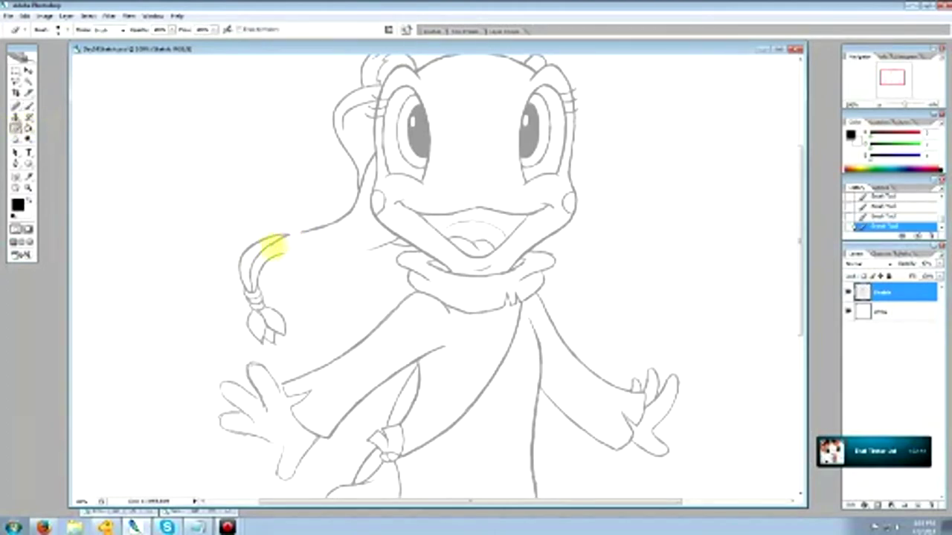
left_click(283, 240)
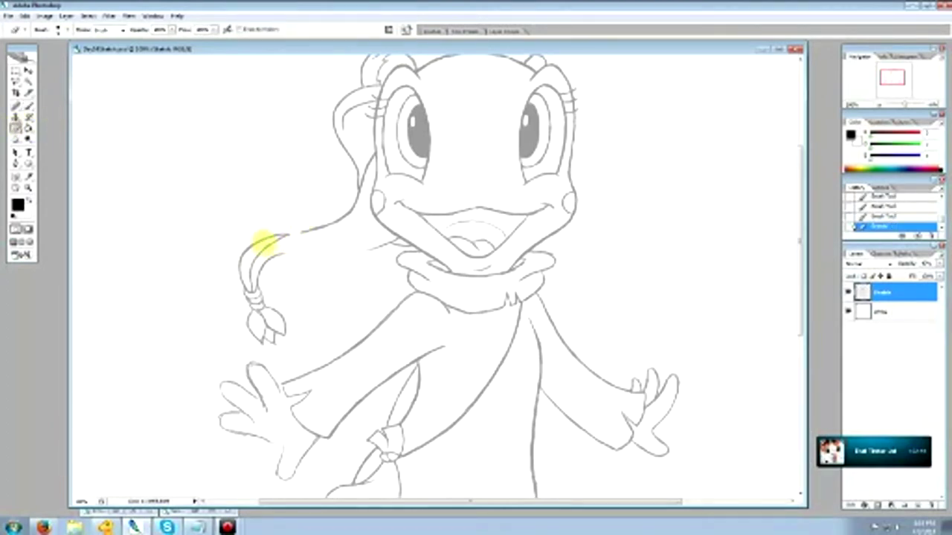
Close the gap between the braid's upper outline and the hair line, and thin the joined stretch with the eraser
left_click(29, 106)
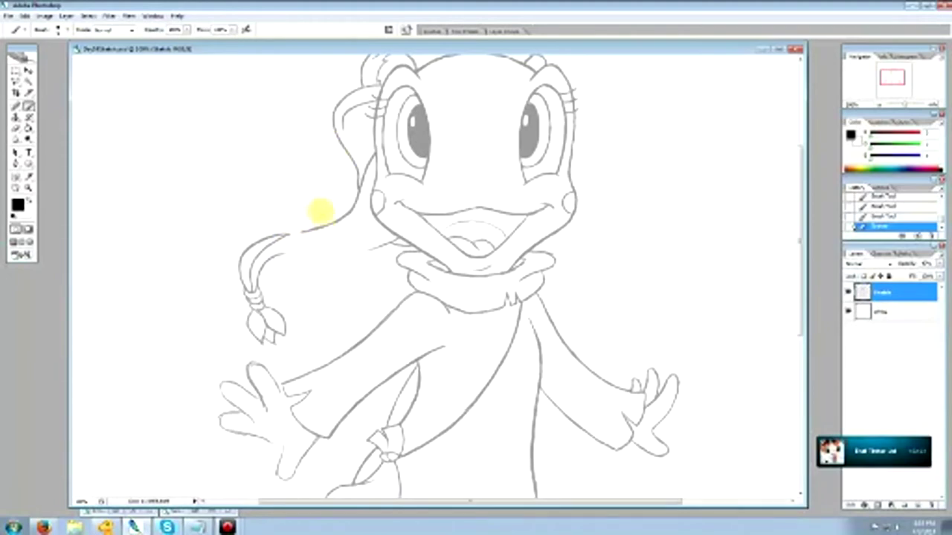
left_click(15, 128)
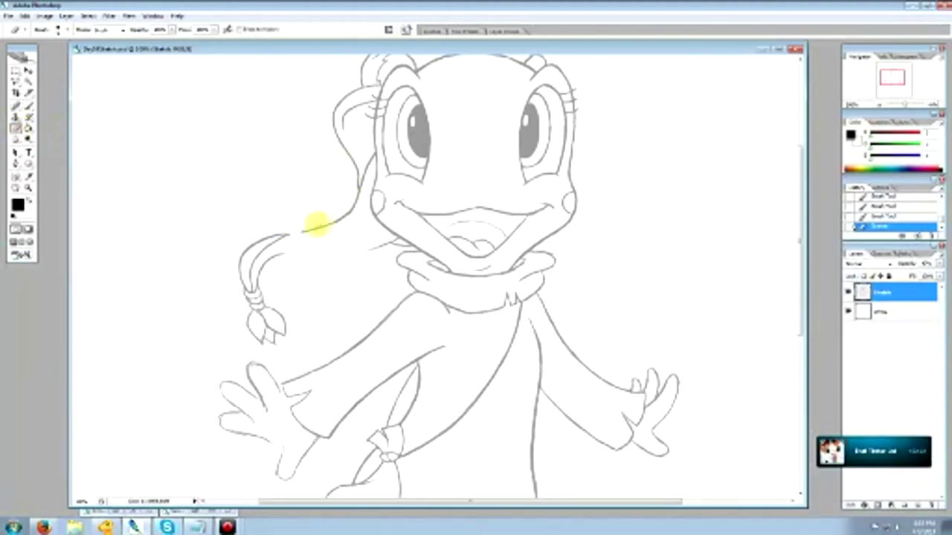
left_click(29, 106)
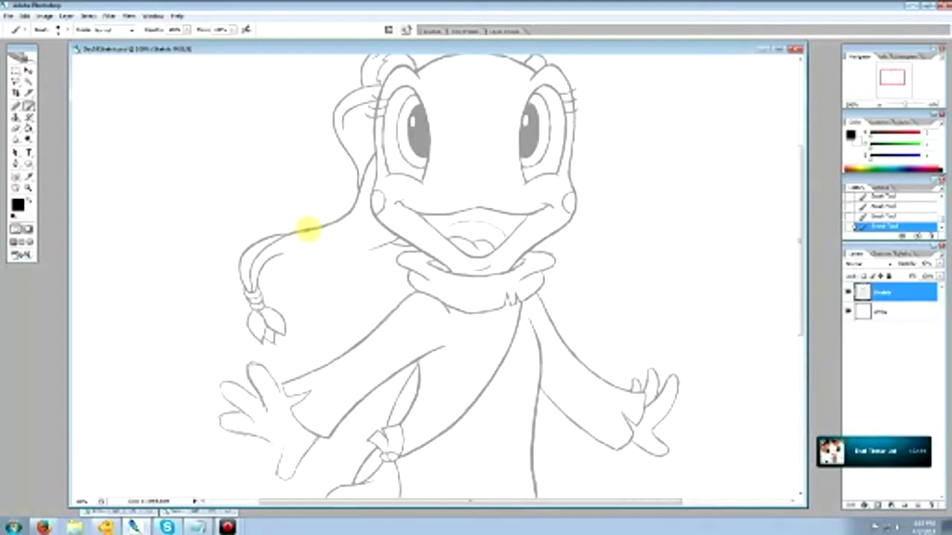
left_click(16, 126)
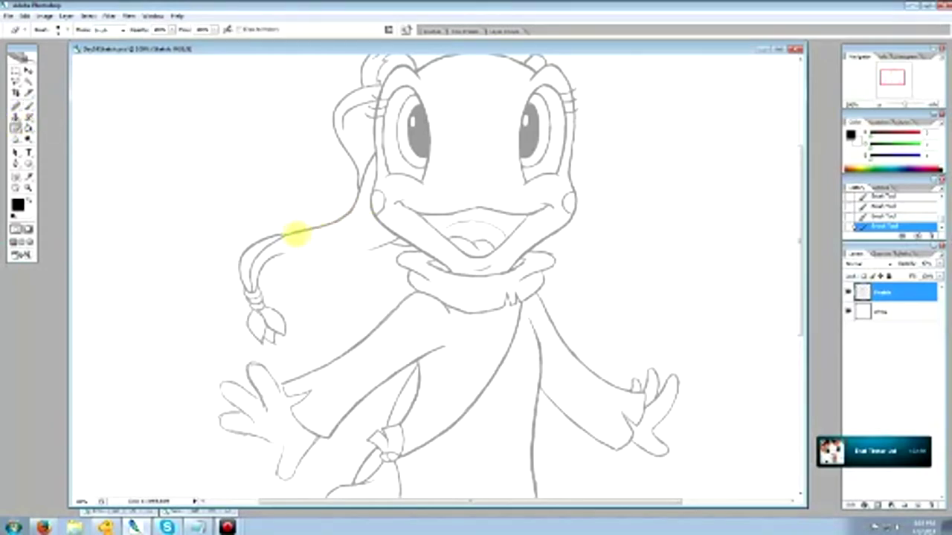
left_click_drag(310, 234, 333, 226)
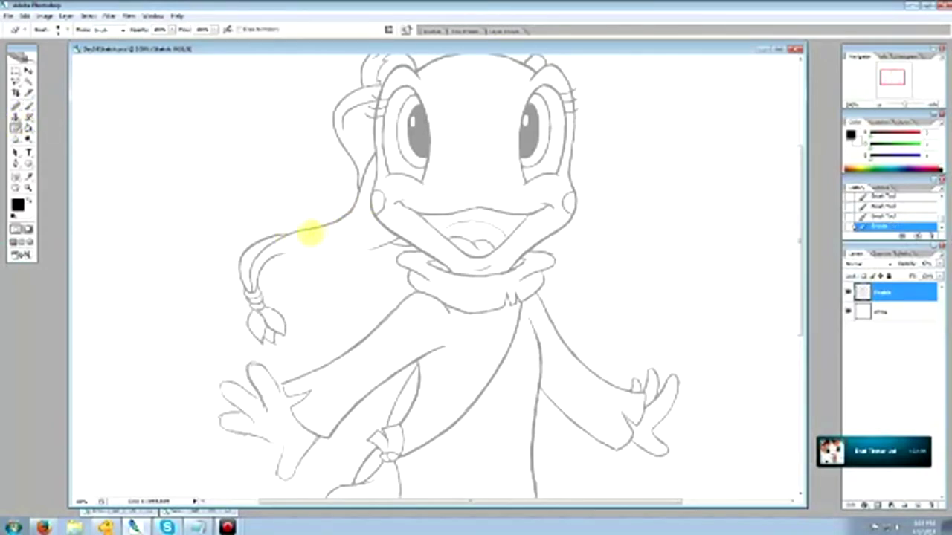
left_click(310, 233)
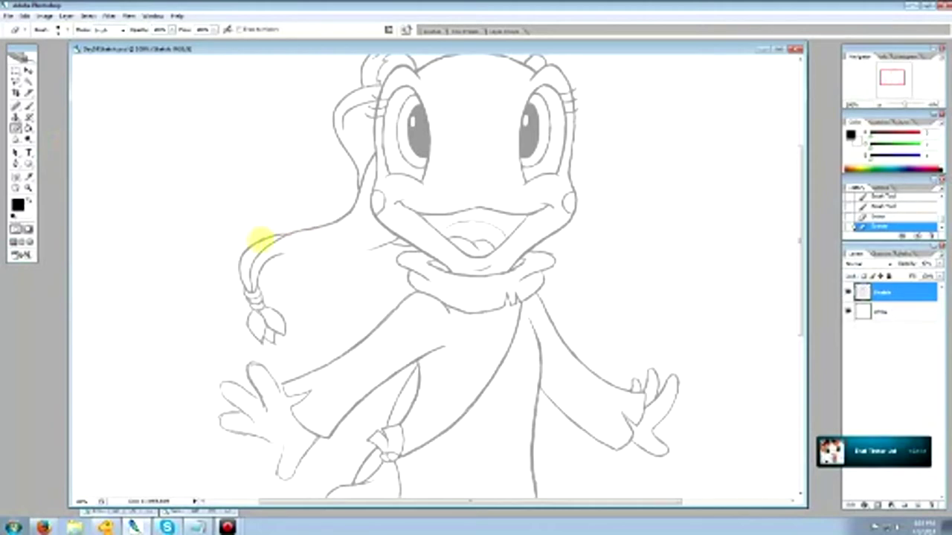
Erase rough edges along the braid's curved lines and around its tie, stepping back one eraser stroke and redoing it
left_click_drag(266, 239, 255, 250)
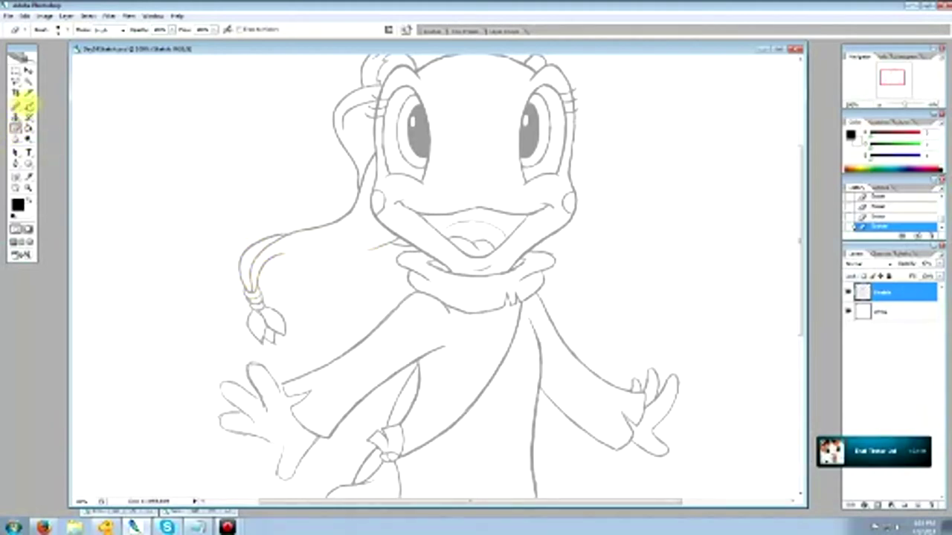
left_click(28, 107)
left_click(15, 128)
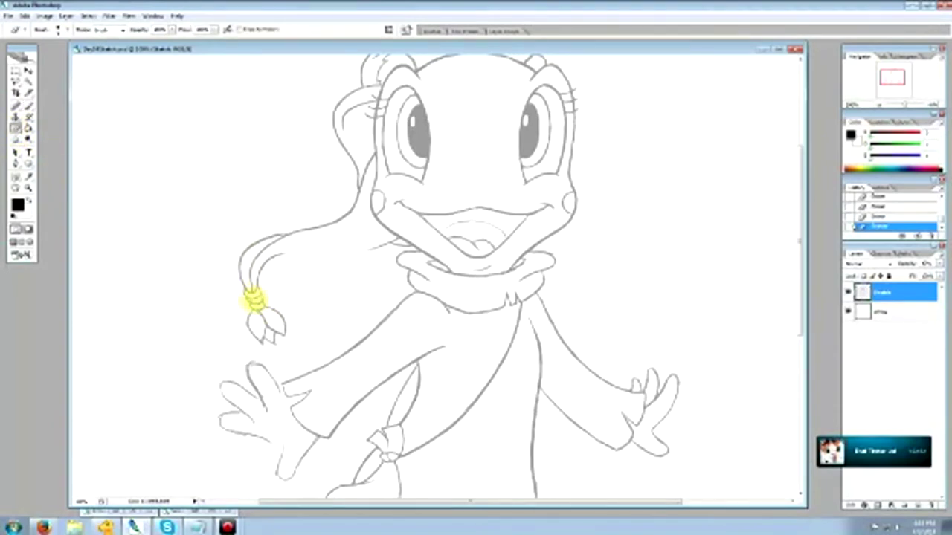
left_click(864, 215)
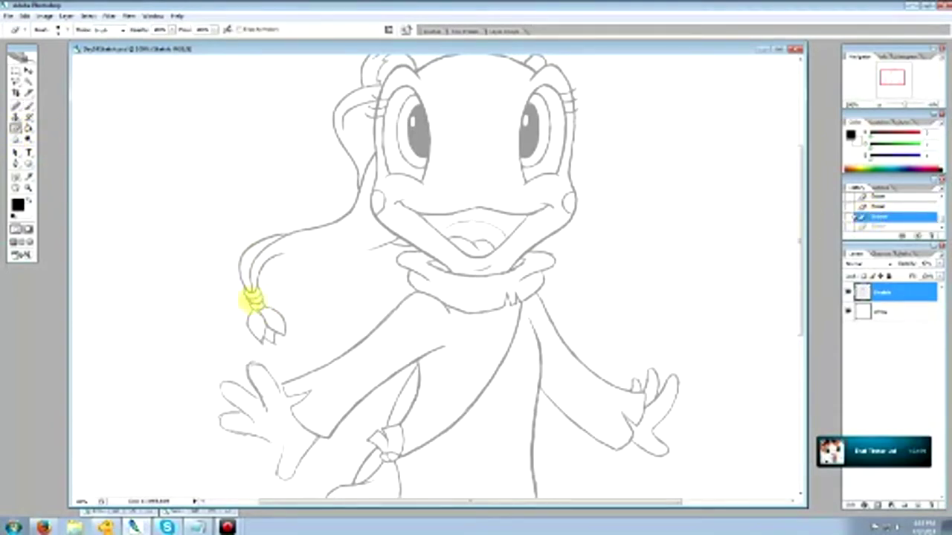
left_click(252, 301)
Erase the overshooting end of the left-hand sleeve's underarm line on the chest
left_click(28, 106)
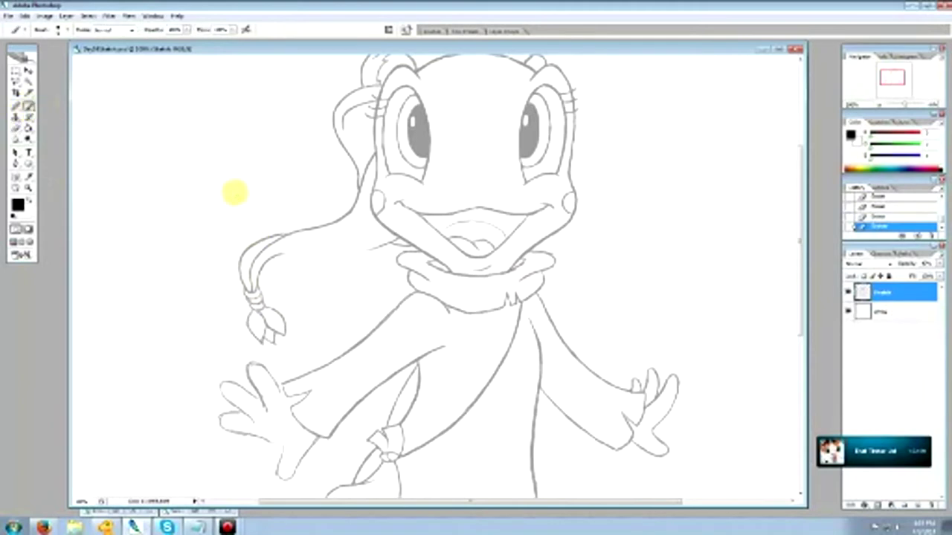
left_click(15, 128)
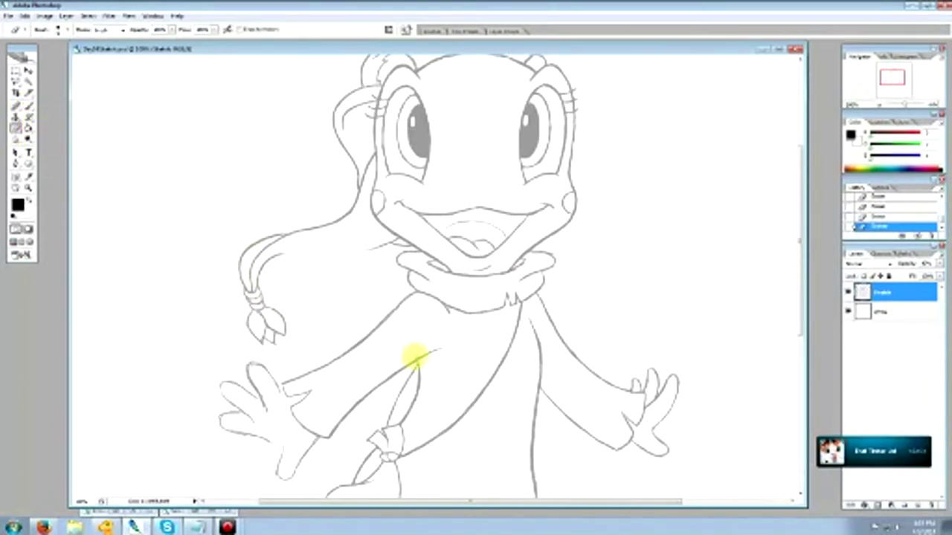
mouse_move(415, 358)
left_mouse_down()
mouse_move(425, 350)
mouse_move(413, 359)
left_mouse_up()
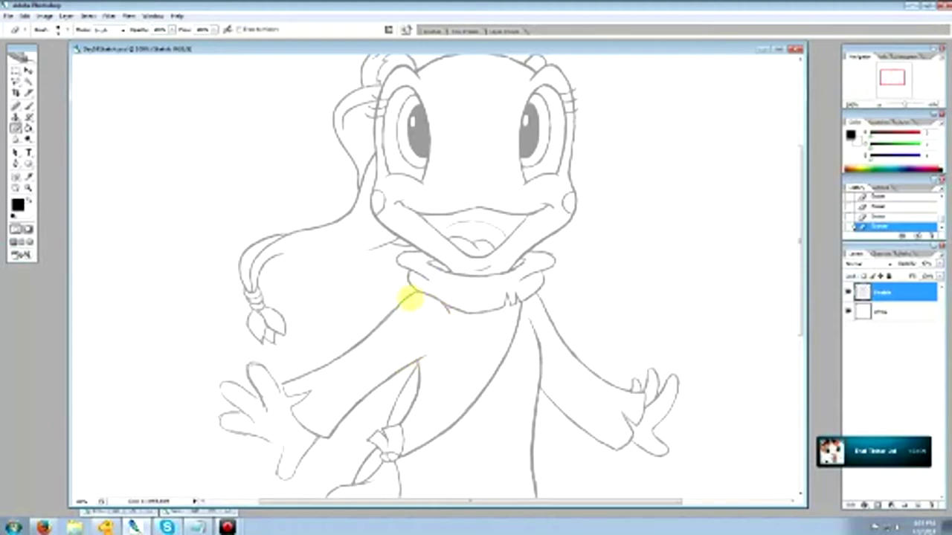
Draw the braid's lower strand lines, connecting the hair beside the cheek and the line under the chin to the inner strand
left_click(30, 107)
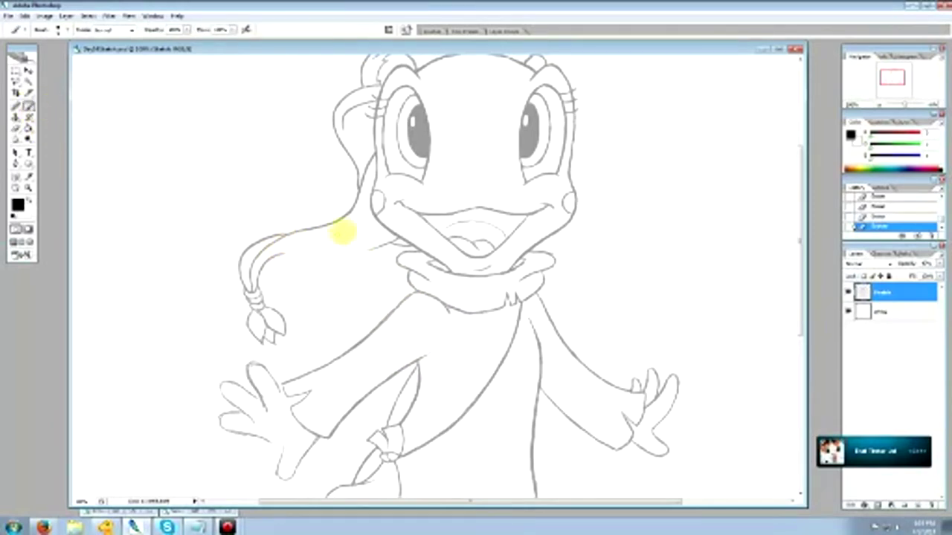
mouse_move(352, 208)
left_mouse_down()
mouse_move(330, 242)
mouse_move(276, 258)
left_mouse_up()
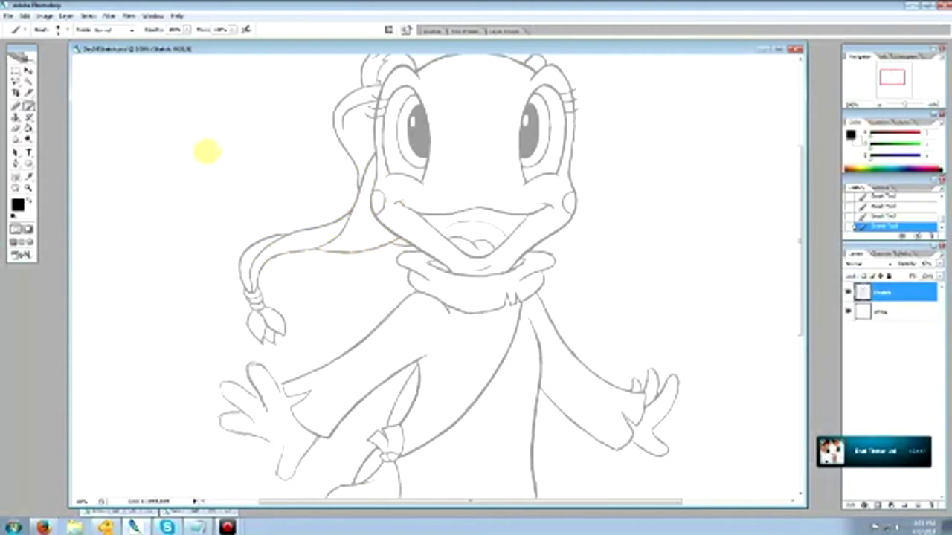
left_click(16, 130)
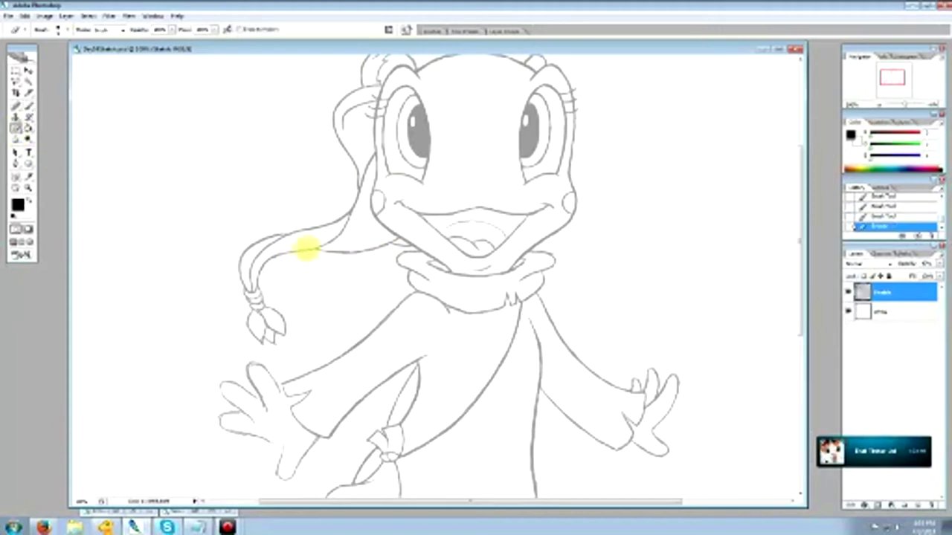
left_click(28, 106)
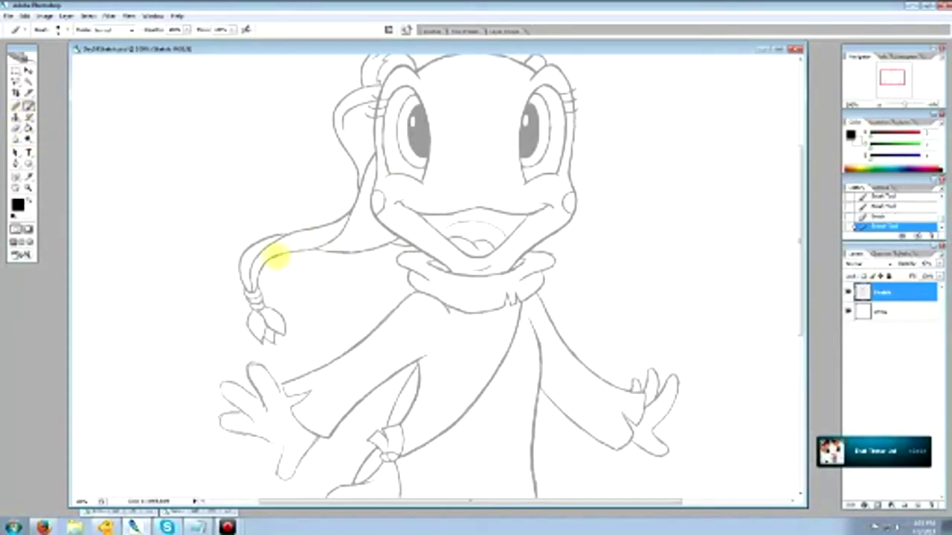
left_click_drag(274, 257, 316, 246)
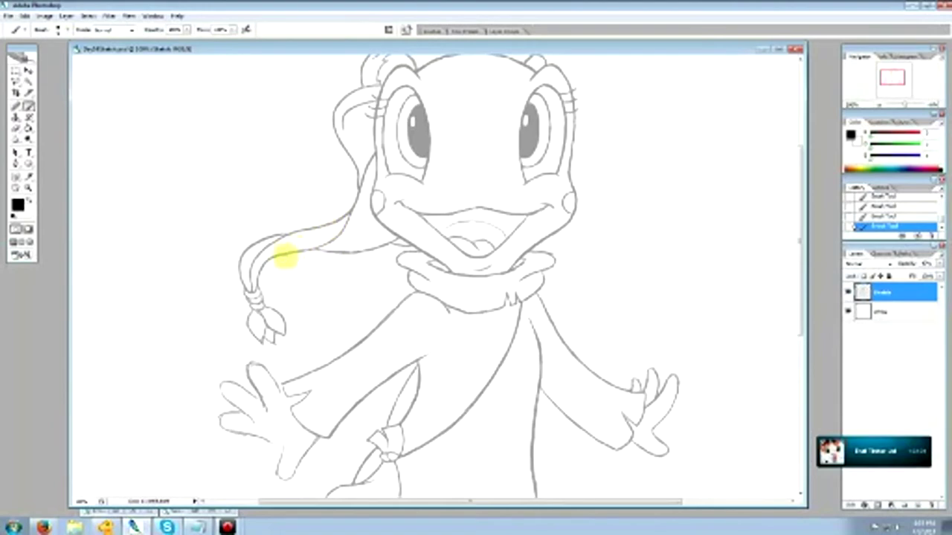
Refine the lower hair line between the braid and the neck, repainting its middle and erasing excess near the cheek
left_click(15, 128)
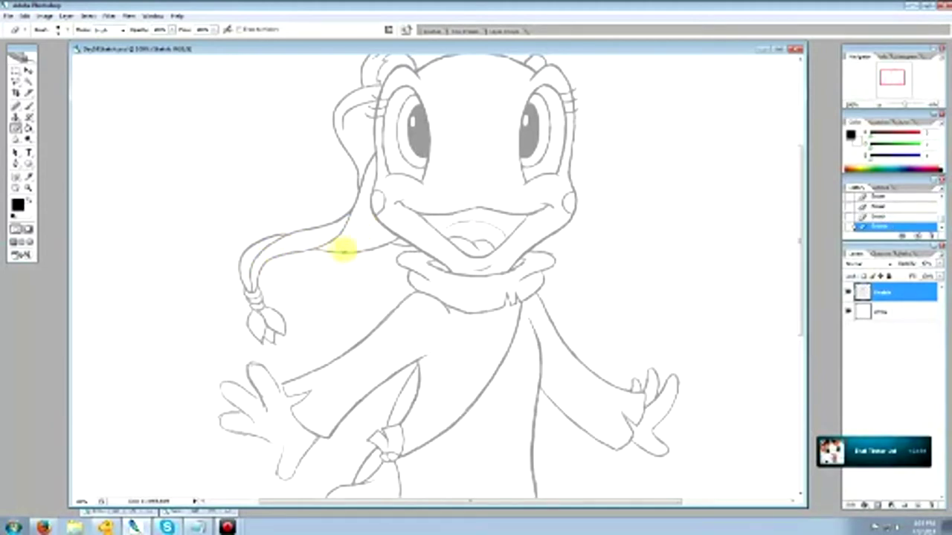
left_click(28, 107)
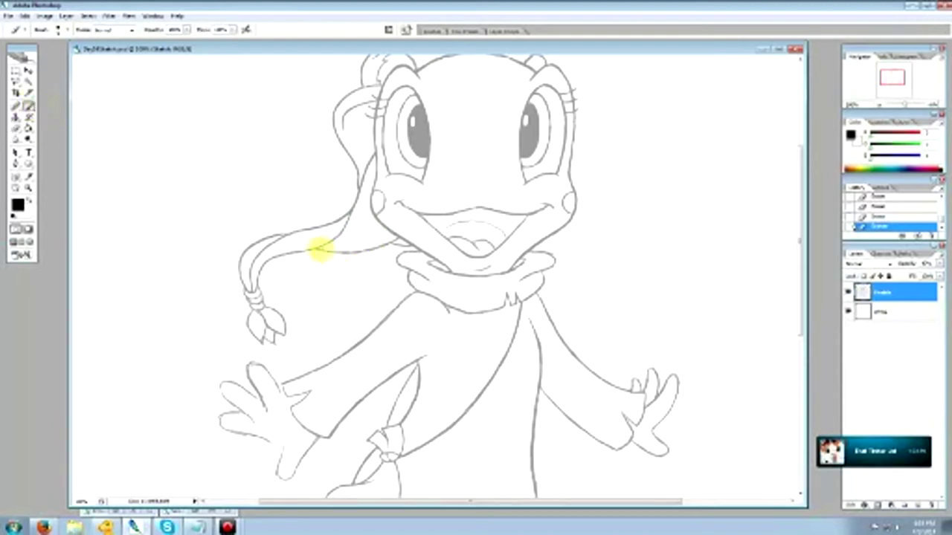
left_click_drag(330, 252, 359, 250)
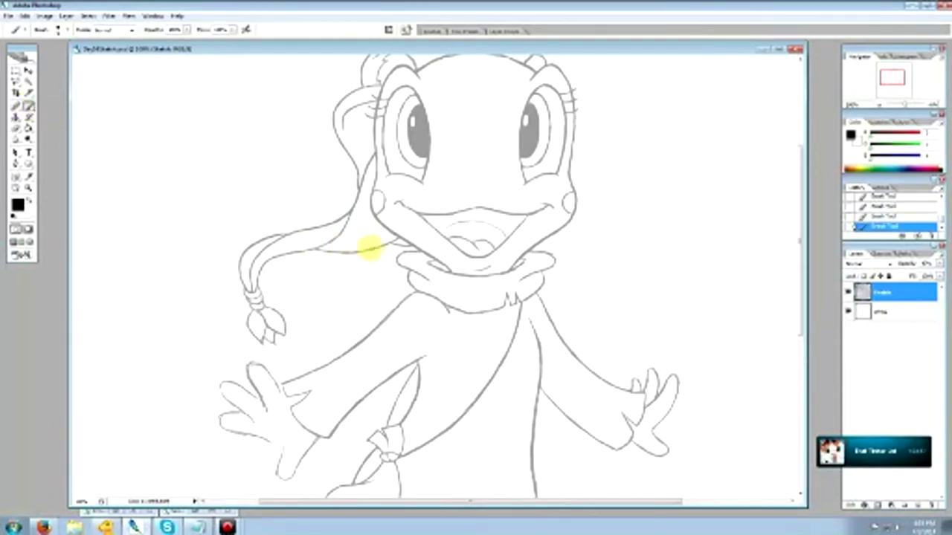
left_click(16, 128)
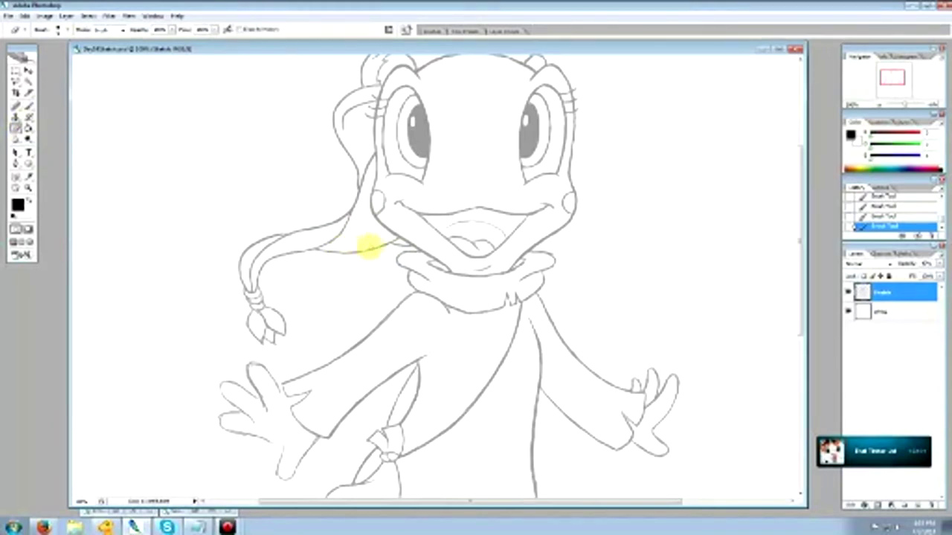
left_click(385, 241)
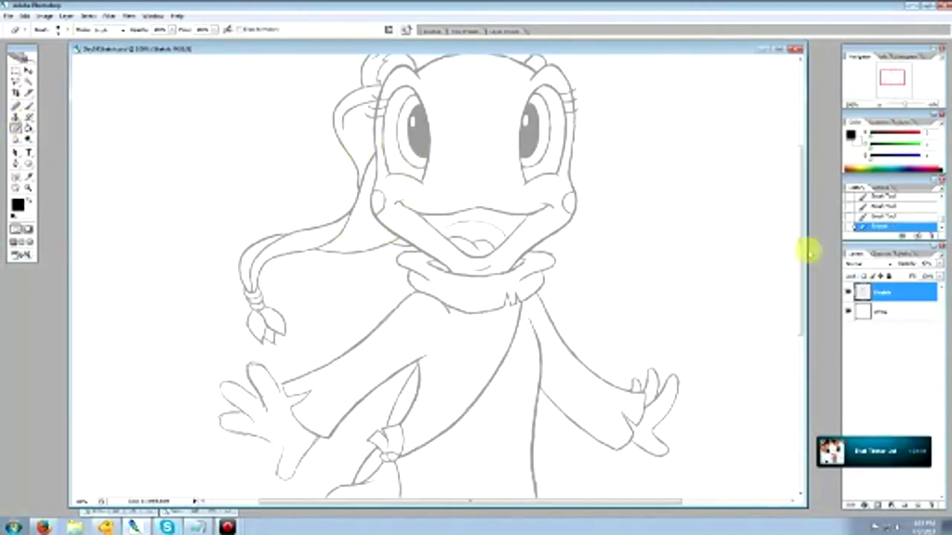
Erase rough edges on the hair loop beside the left-hand eye, and retouch the braid's outer outline above its tie
scroll(807, 219, "up", 3)
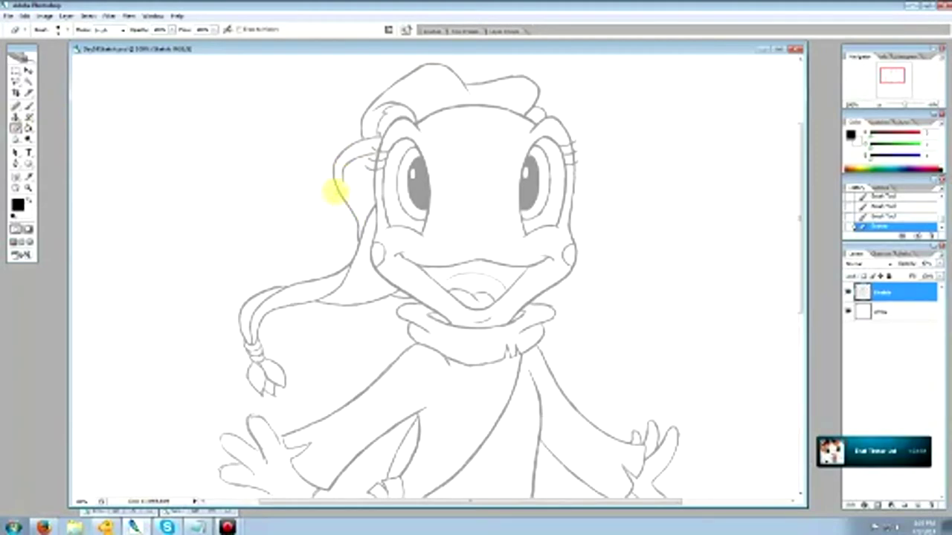
left_click_drag(337, 196, 340, 187)
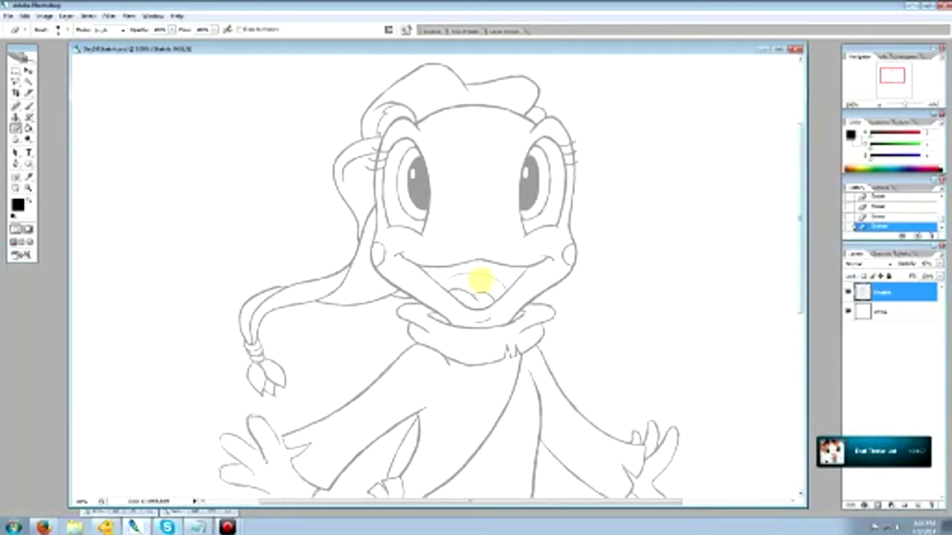
left_click(27, 107)
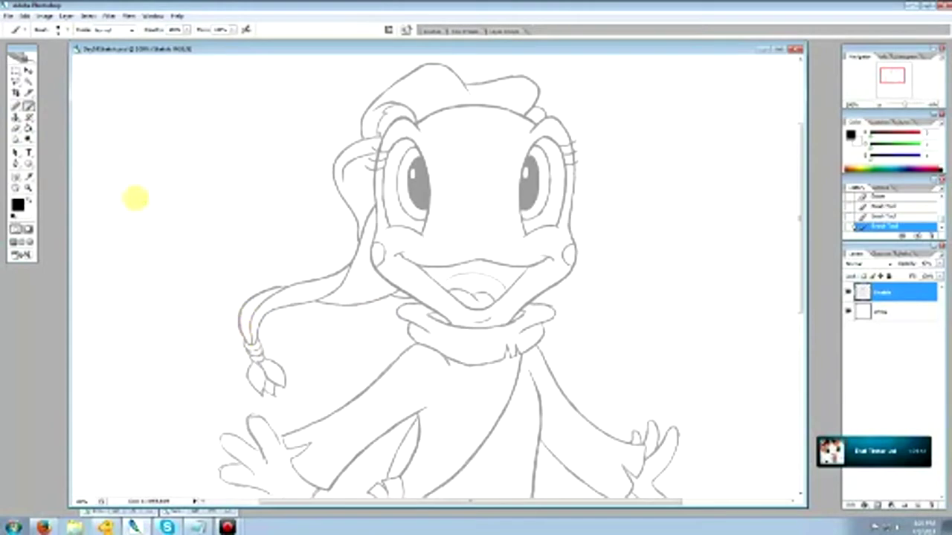
left_click(15, 127)
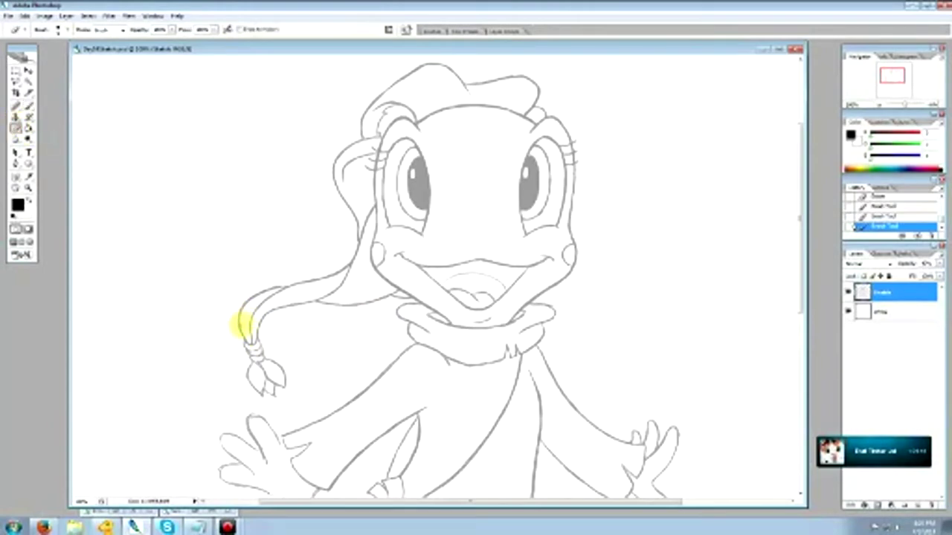
left_click(245, 330)
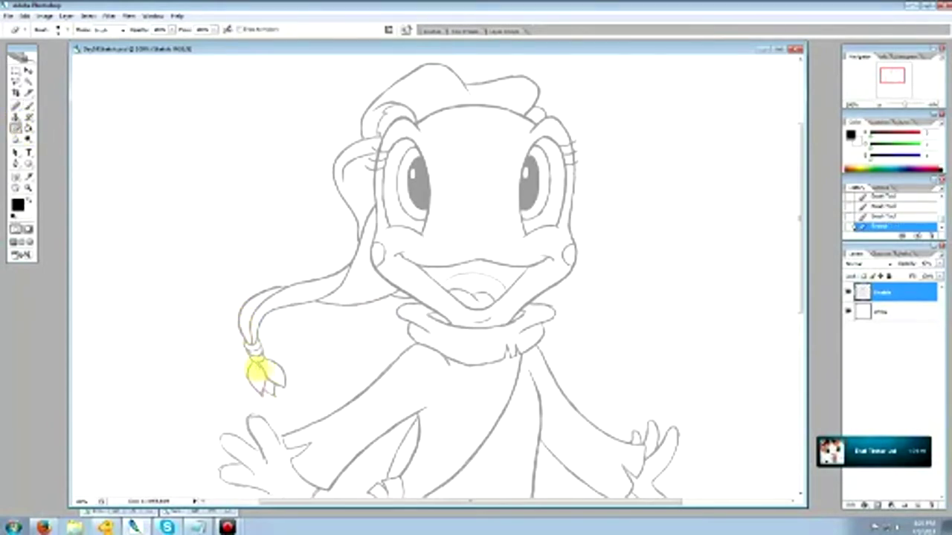
Retouch the braid's tie and tassel, erasing rough edges and repainting their lines
left_click(257, 366)
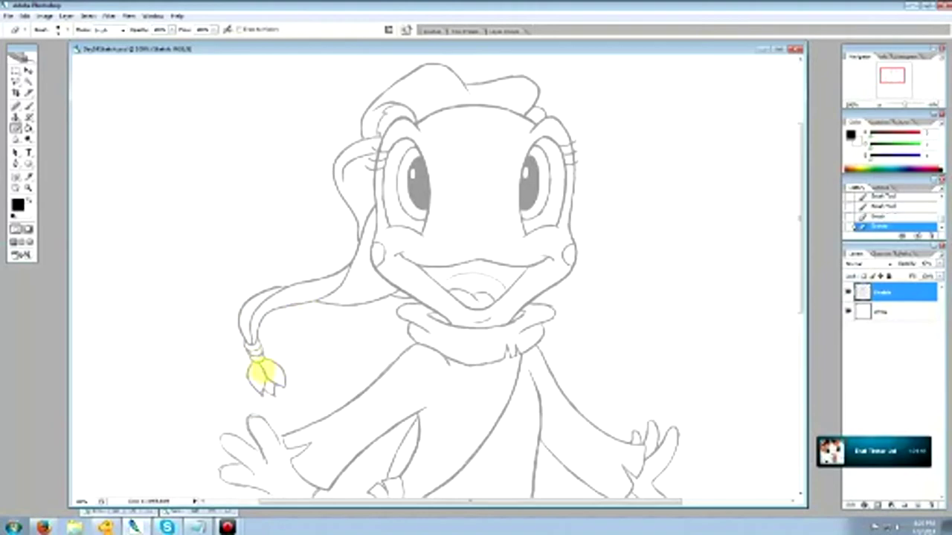
left_click(28, 106)
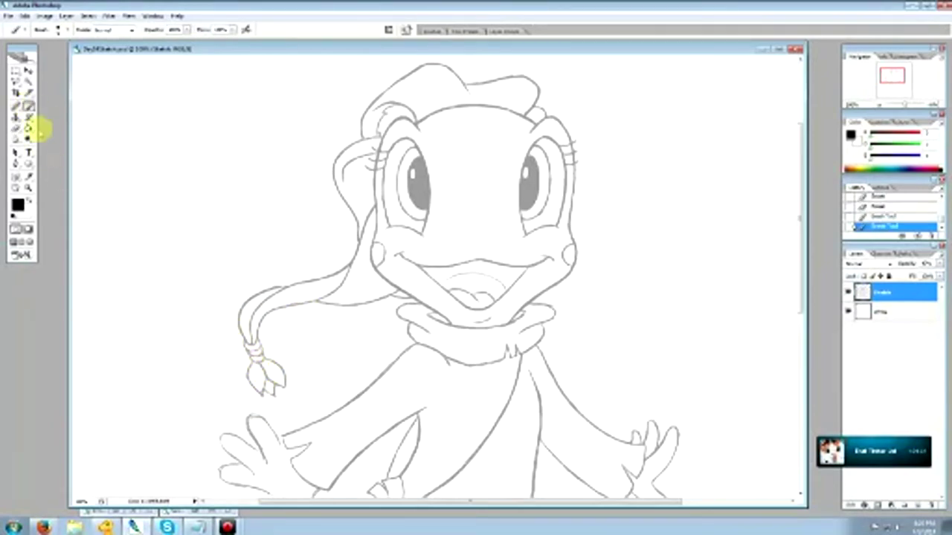
left_click(15, 128)
mouse_move(256, 339)
left_mouse_down()
mouse_move(251, 364)
mouse_move(262, 351)
left_mouse_up()
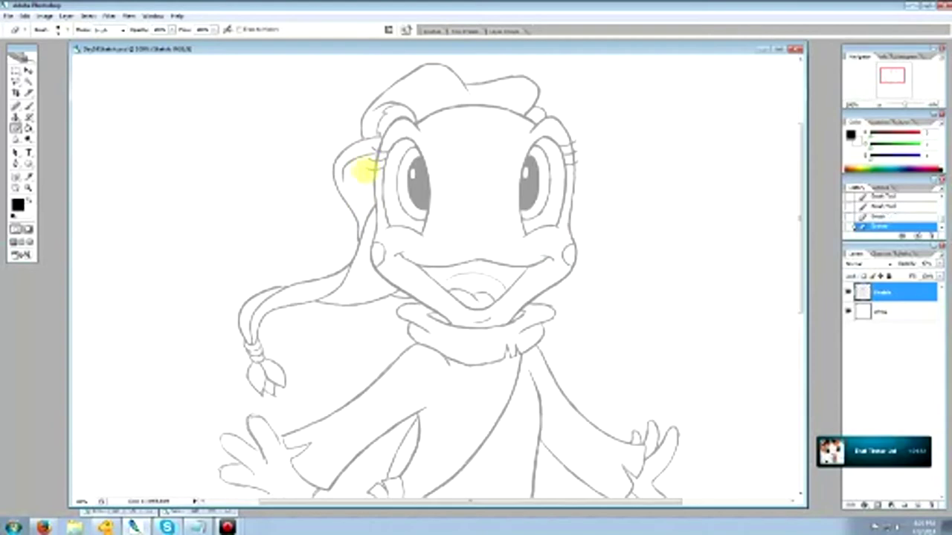
Redraw the lower eyelashes beside the left-hand eye and erase rough edges along the head outline below them
left_click(29, 105)
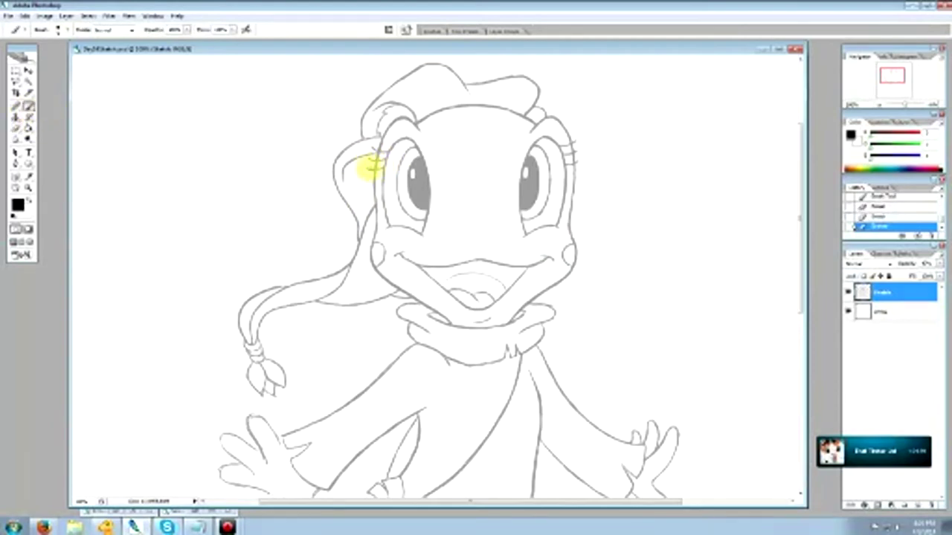
left_click_drag(365, 168, 376, 170)
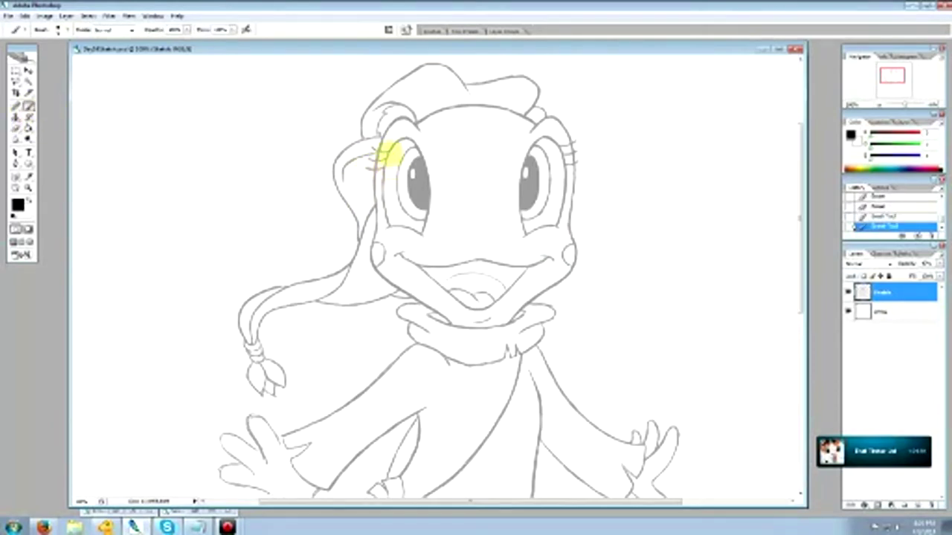
left_click(15, 128)
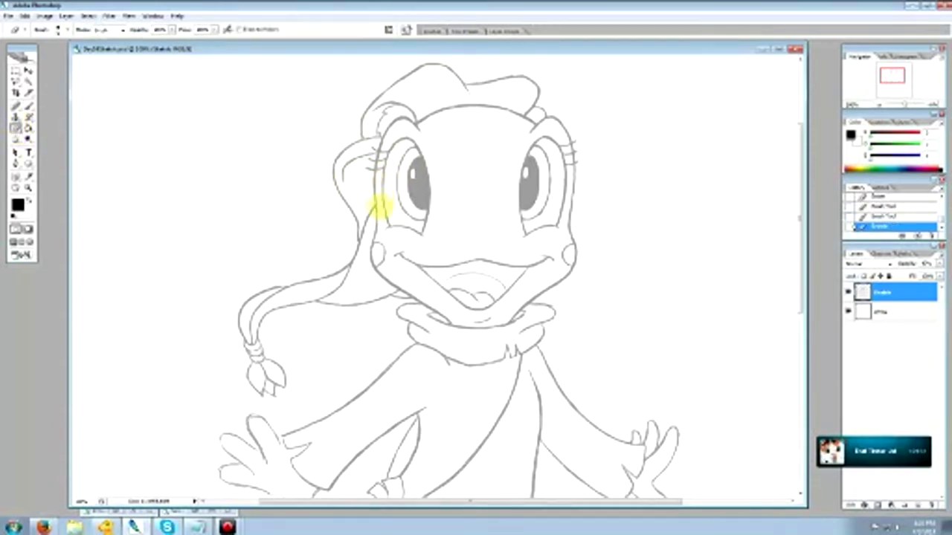
left_click_drag(377, 195, 379, 176)
left_click(379, 176)
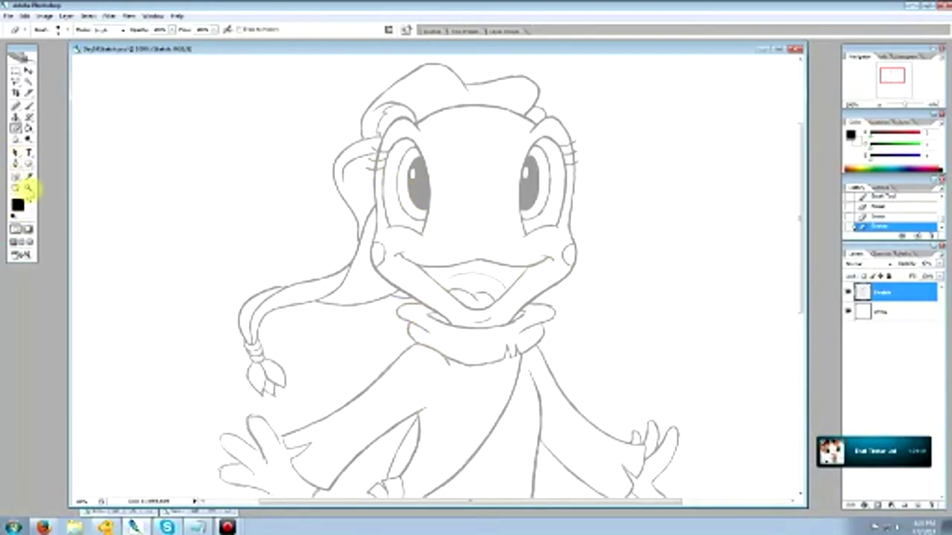
Select the whole character with a rectangular marquee, apply a Scale transform to it, and deselect
left_click(28, 188)
right_click(497, 284)
left_click(525, 299)
right_click(526, 291)
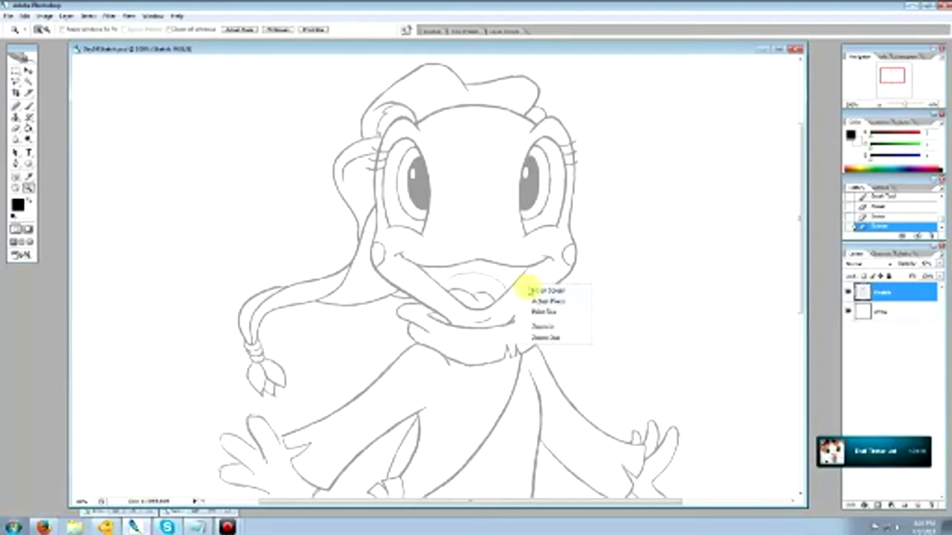
left_click(530, 290)
left_click_drag(532, 287, 622, 283)
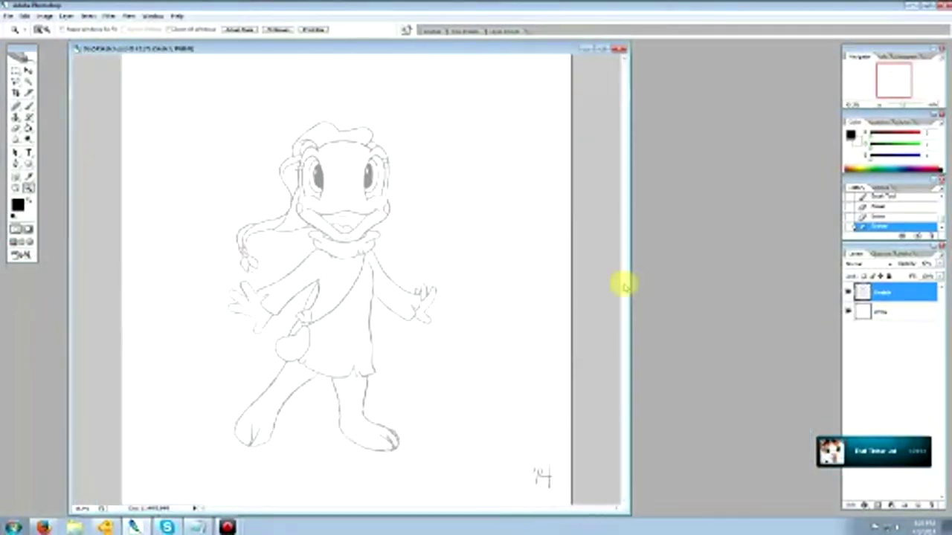
left_click(15, 70)
left_click_drag(203, 108, 496, 476)
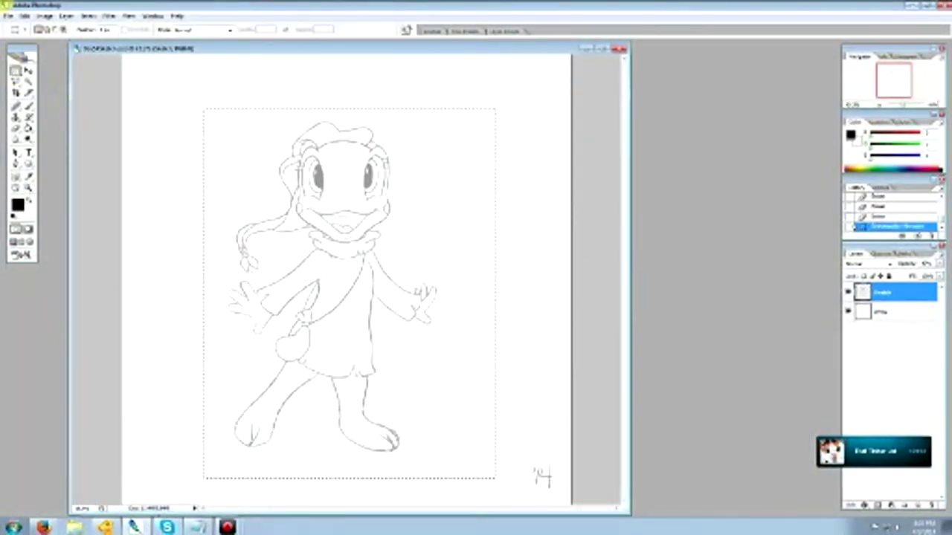
left_click(25, 15)
mouse_move(137, 184)
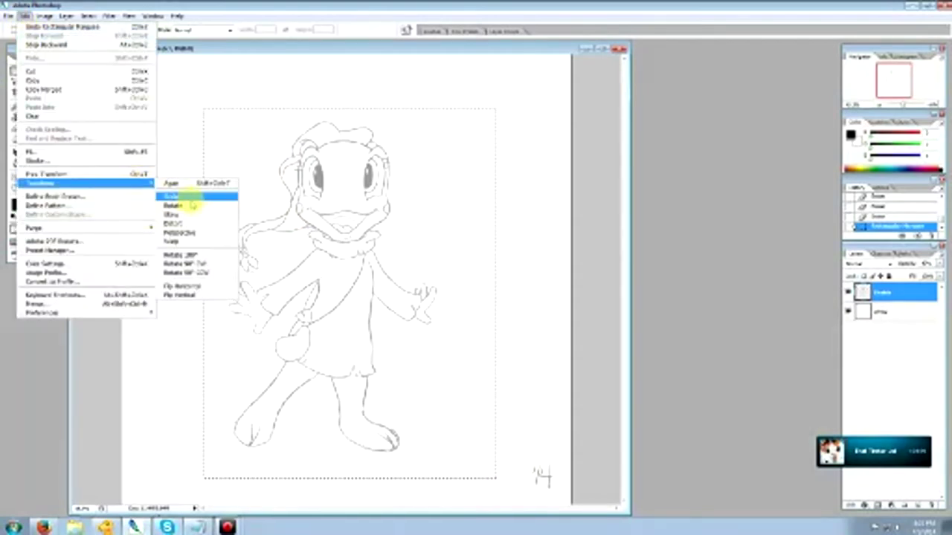
left_click(202, 198)
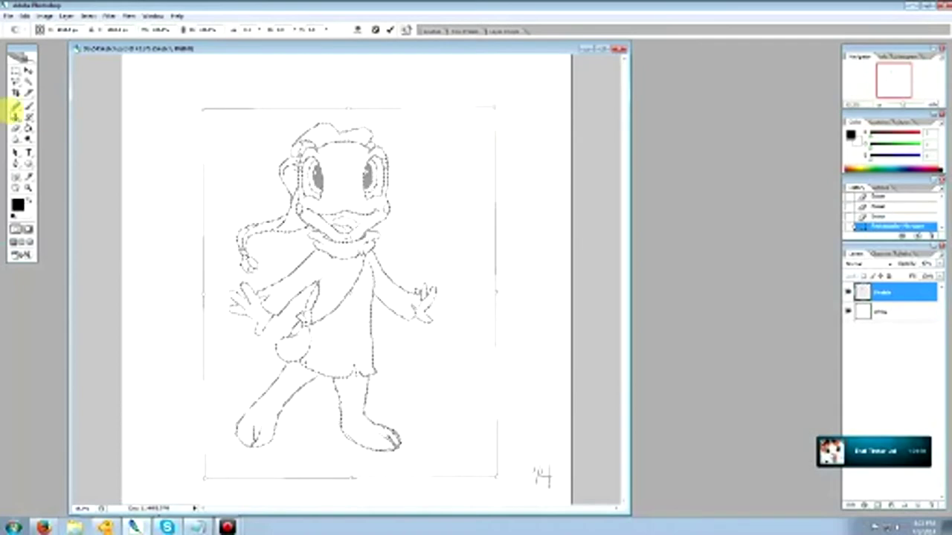
left_click(16, 70)
left_click(434, 191)
key("ctrl+d")
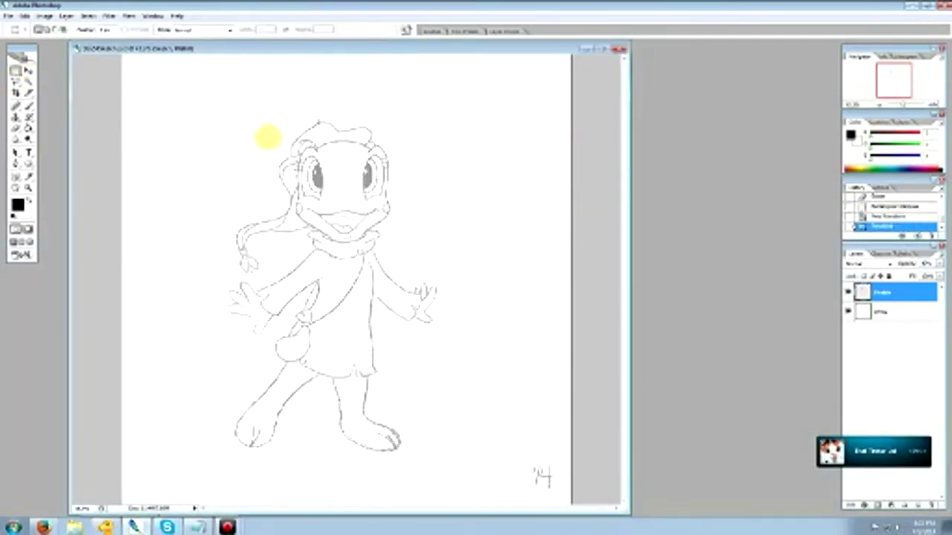
Erase the rough line where the left-hand shoulder meets the collar and repaint it as a smooth curve
left_click(27, 188)
left_click(335, 334)
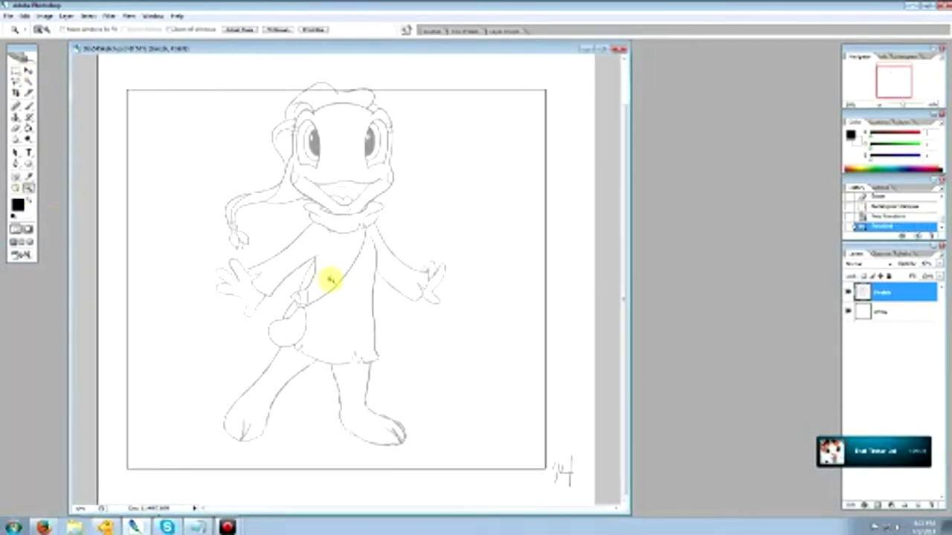
left_click_drag(627, 283, 733, 272)
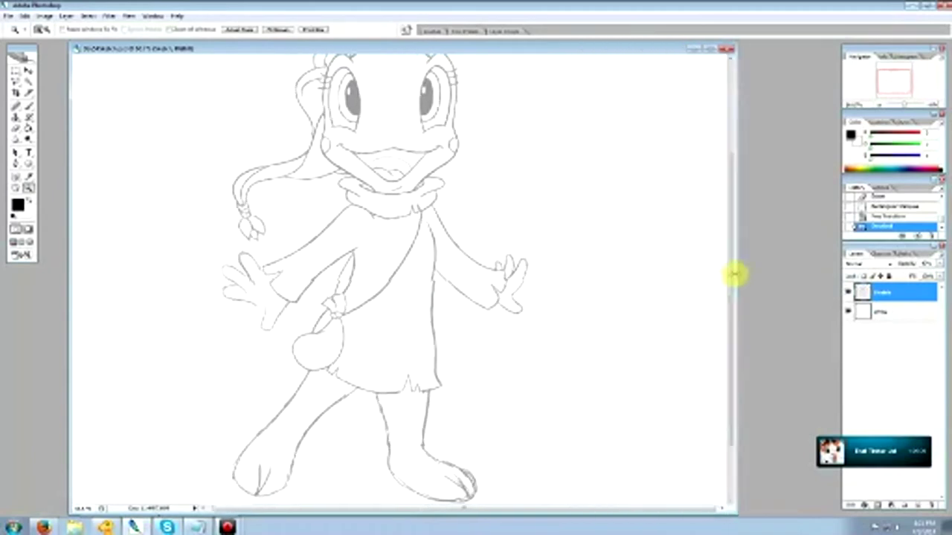
left_click(376, 233)
left_click(389, 251)
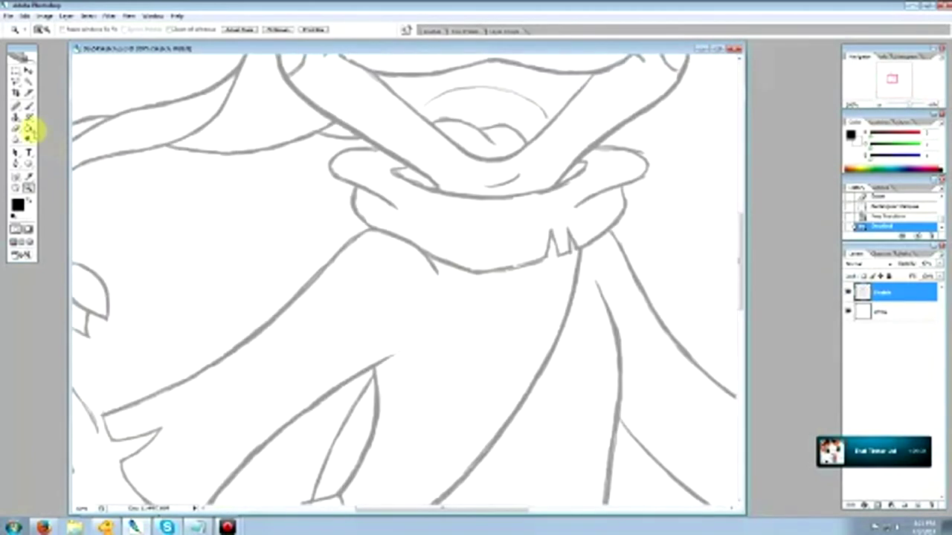
key("b")
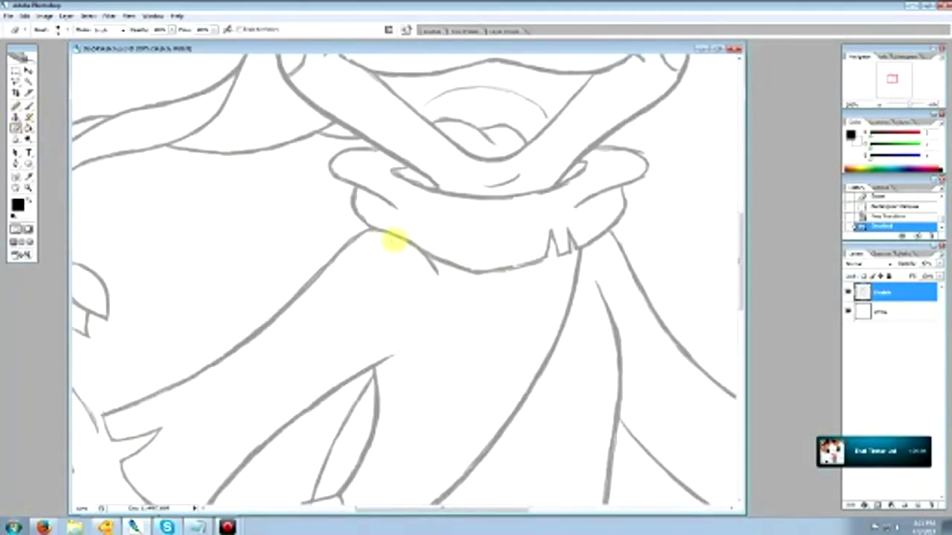
left_click_drag(374, 236, 414, 255)
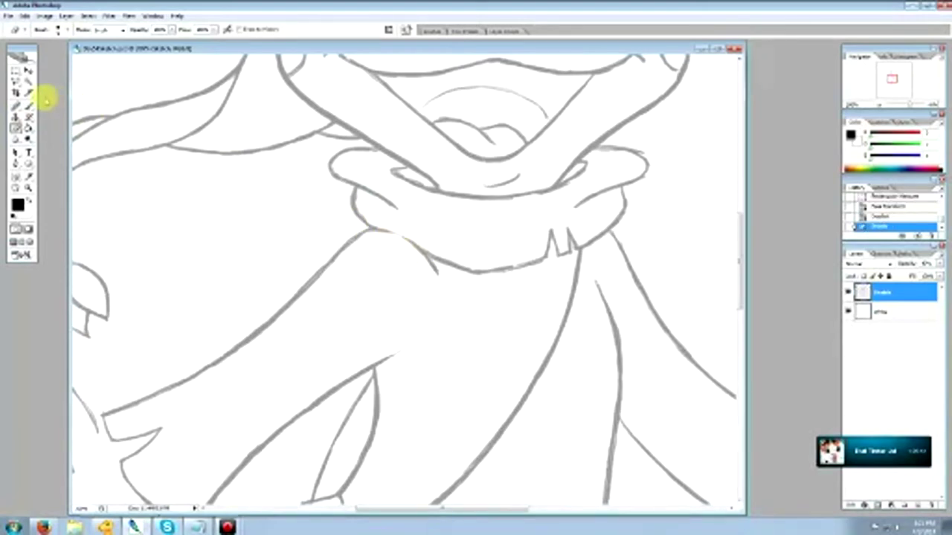
left_click(28, 105)
mouse_move(355, 235)
left_mouse_down()
mouse_move(415, 249)
mouse_move(384, 230)
mouse_move(396, 232)
left_mouse_up()
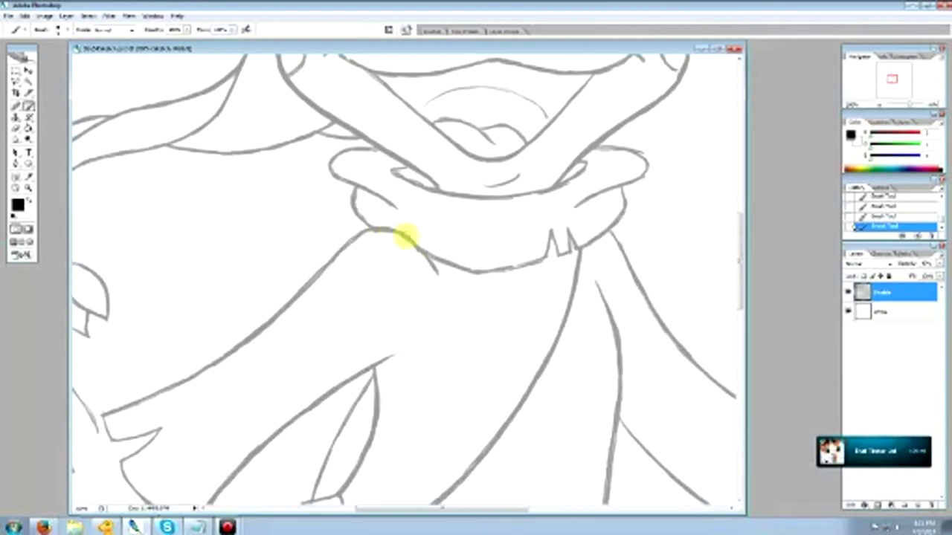
Erase the collar's uneven lower edge between the left-hand shoulder and the torn notch, and redraw it as one smooth curve
left_click(16, 127)
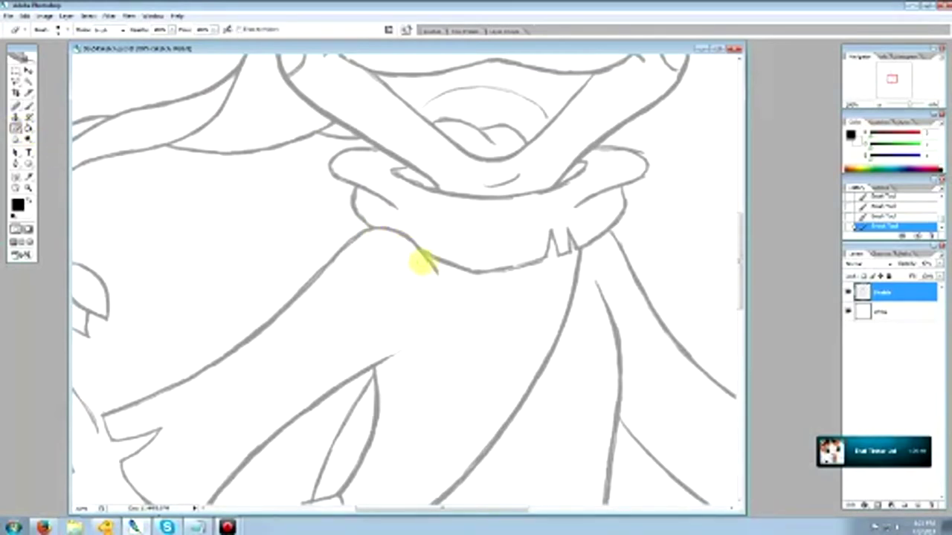
mouse_move(422, 262)
left_mouse_down()
mouse_move(443, 268)
mouse_move(434, 270)
mouse_move(435, 283)
left_mouse_up()
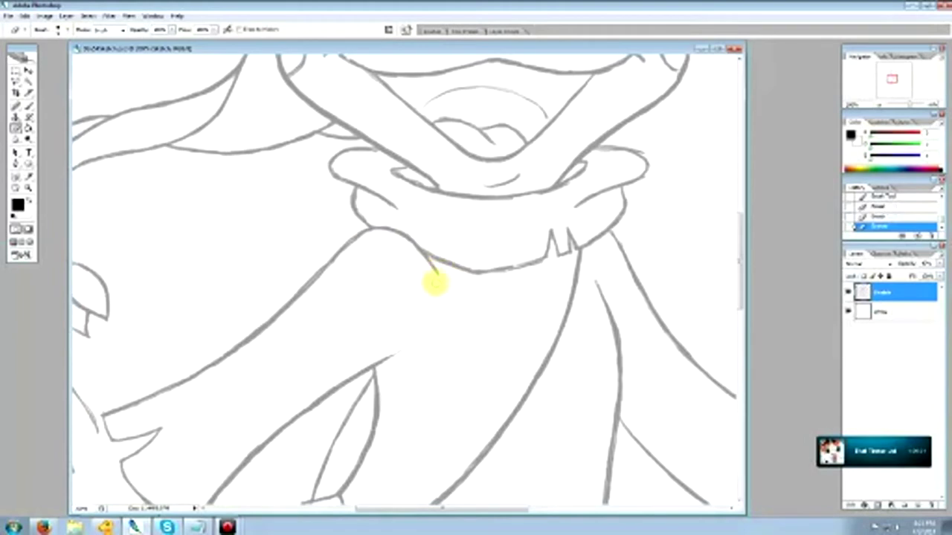
left_click_drag(395, 232, 371, 227)
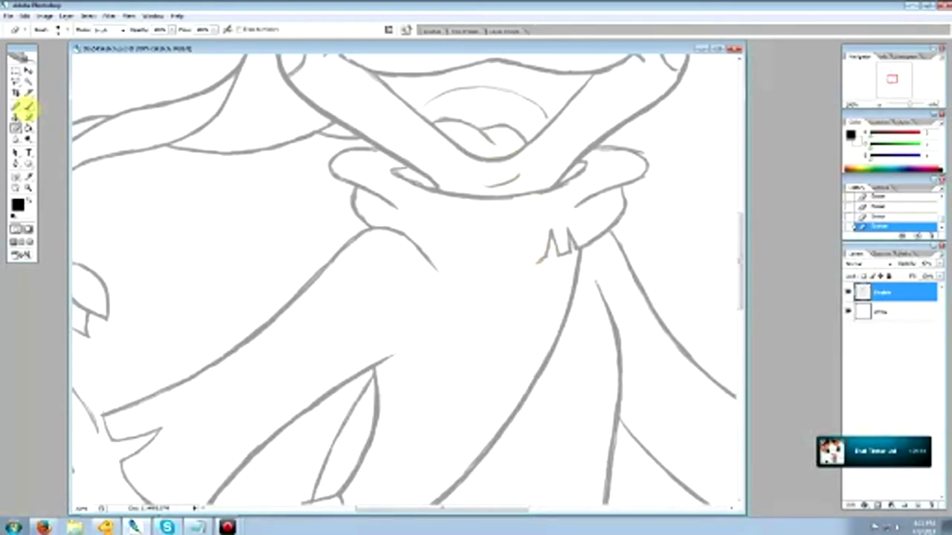
left_click(29, 107)
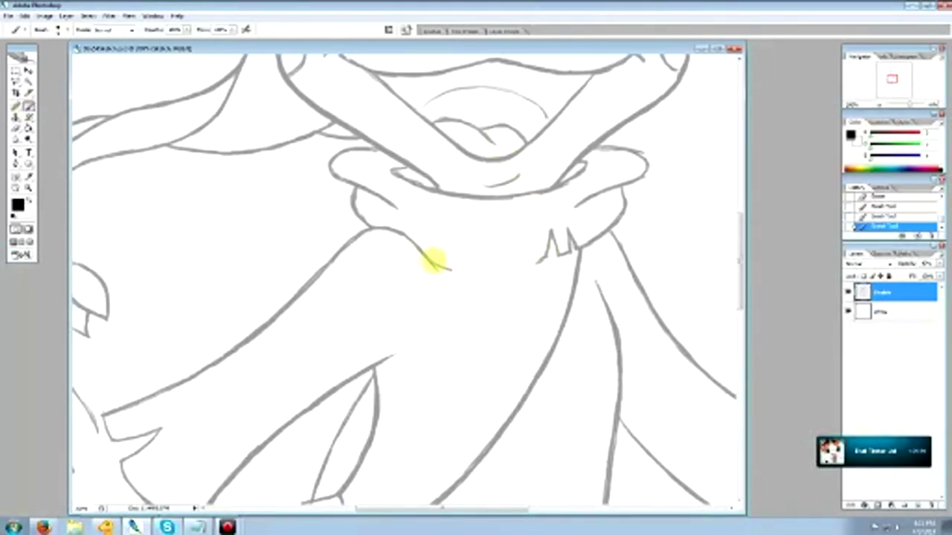
mouse_move(433, 261)
left_mouse_down()
mouse_move(473, 275)
mouse_move(456, 271)
mouse_move(527, 269)
left_mouse_up()
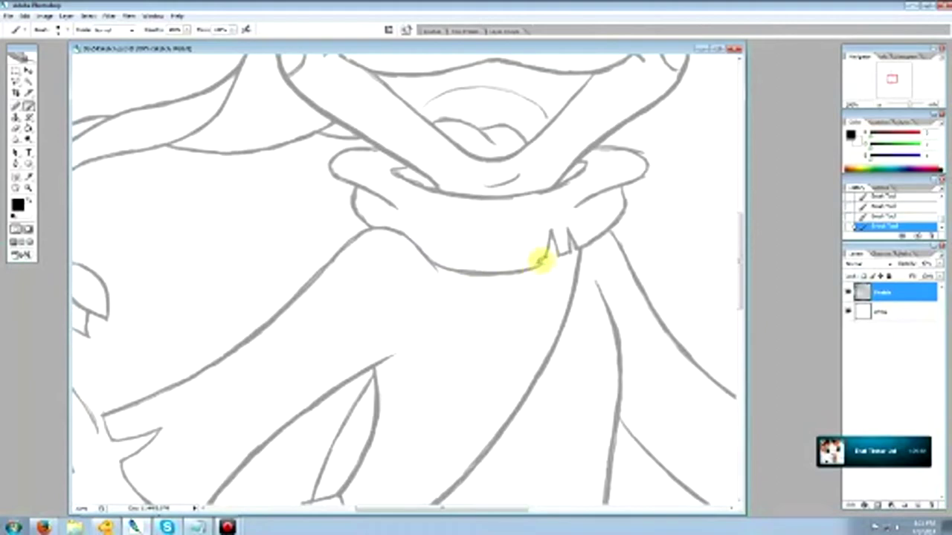
Trim the edge of the collar's torn notch, and replace the collar's left-hand side line down to the shoulder
left_click(15, 128)
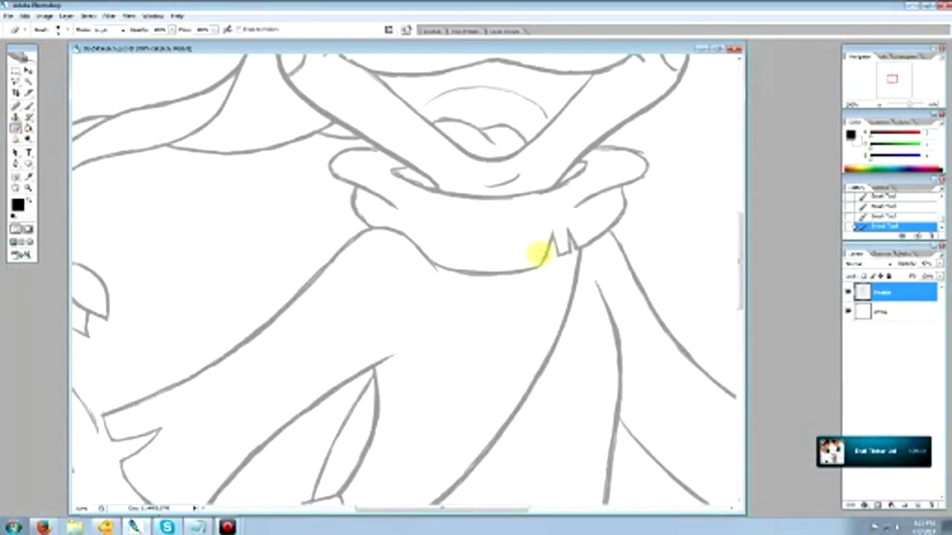
left_click(539, 252)
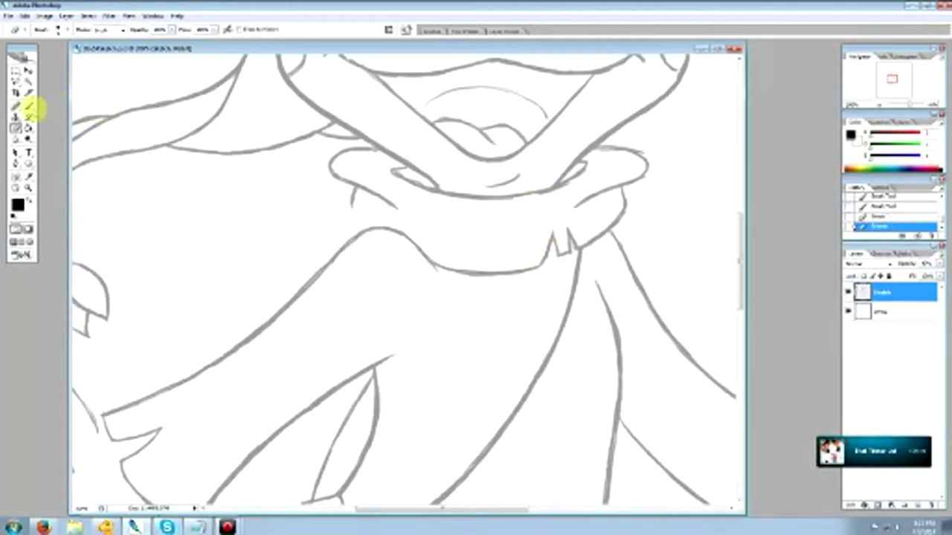
left_click(29, 105)
left_click_drag(352, 195, 352, 217)
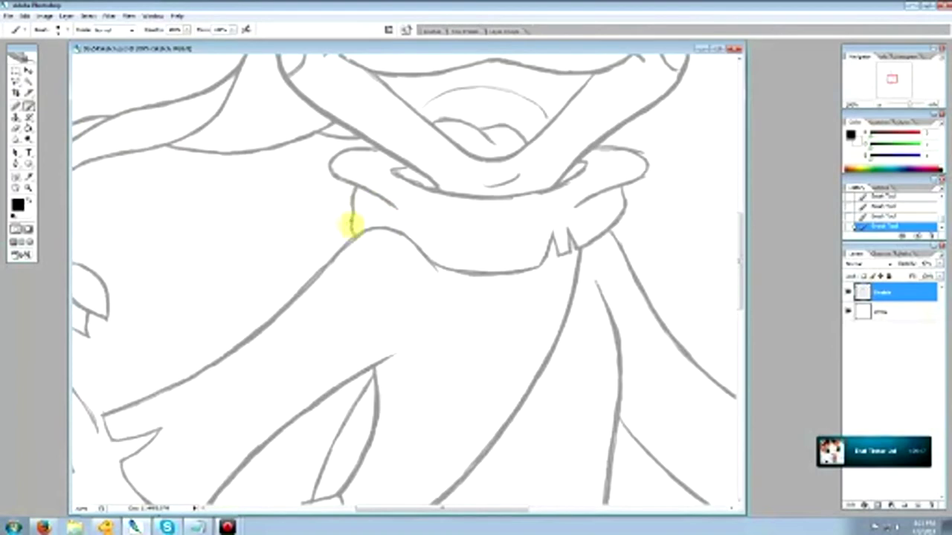
Rework the upper part of the collar's left-hand side, erasing it and redrawing it as a curve joined to the fold above
left_click(16, 128)
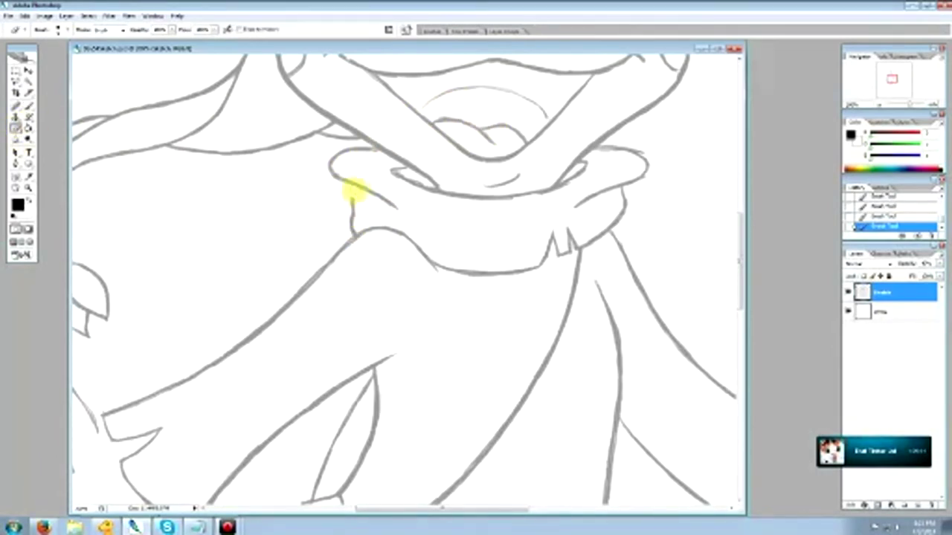
left_click_drag(354, 191, 352, 209)
left_click(28, 107)
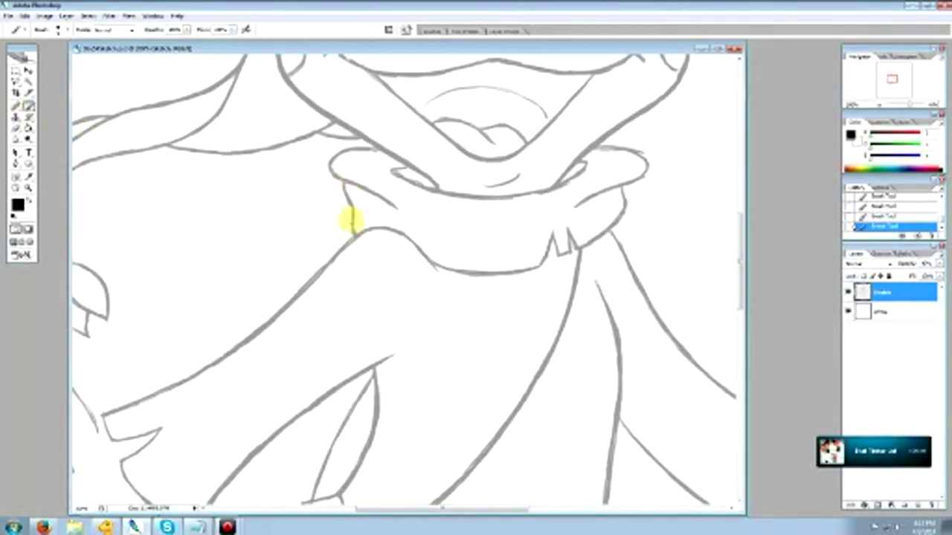
left_click(16, 126)
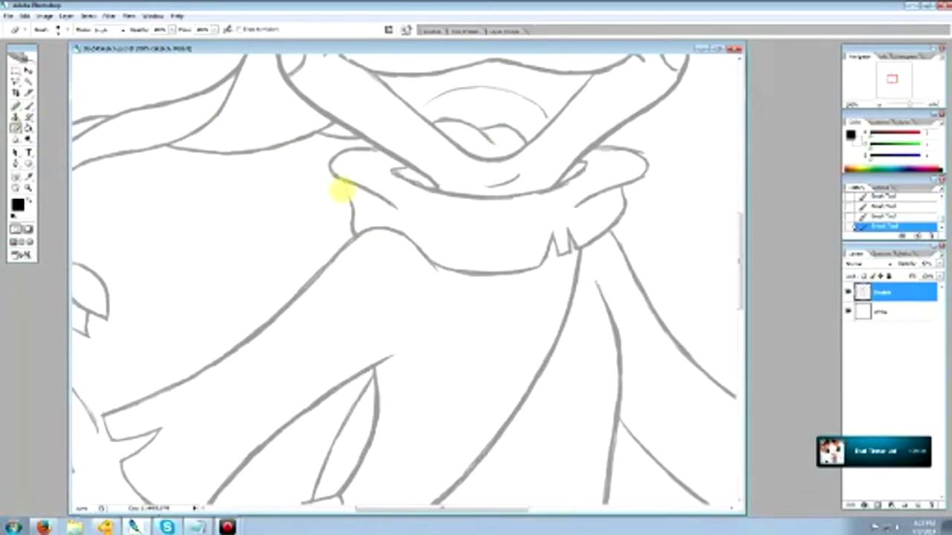
left_click_drag(341, 192, 352, 210)
left_click(28, 106)
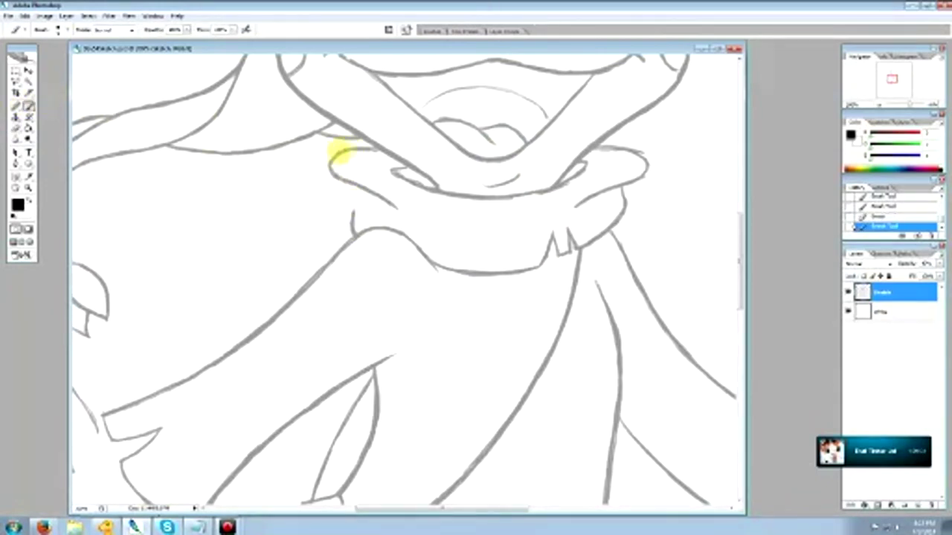
left_click_drag(339, 151, 332, 160)
left_click_drag(333, 160, 365, 189)
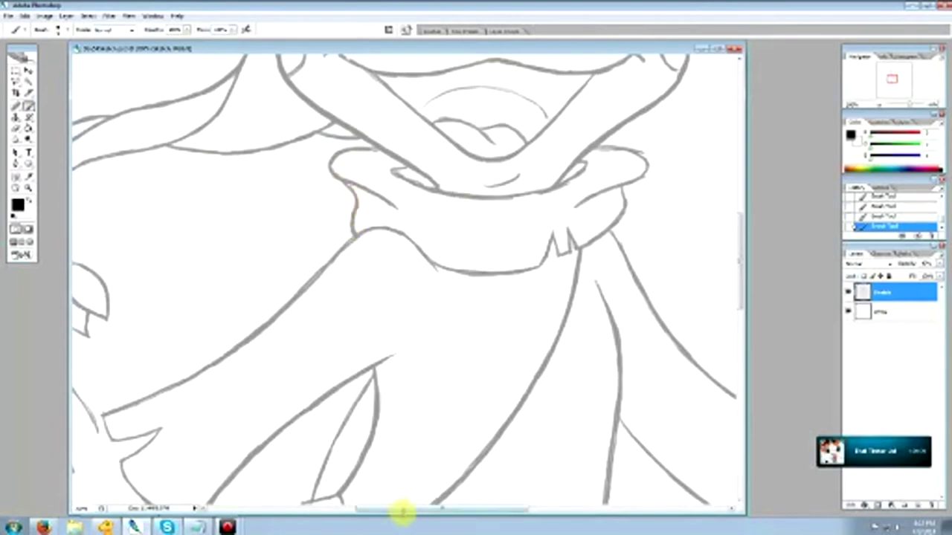
Erase the inner end of the collar's left-hand fold line and repaint it as a cleaner, tapered curve
left_click_drag(420, 509, 458, 511)
left_click(16, 128)
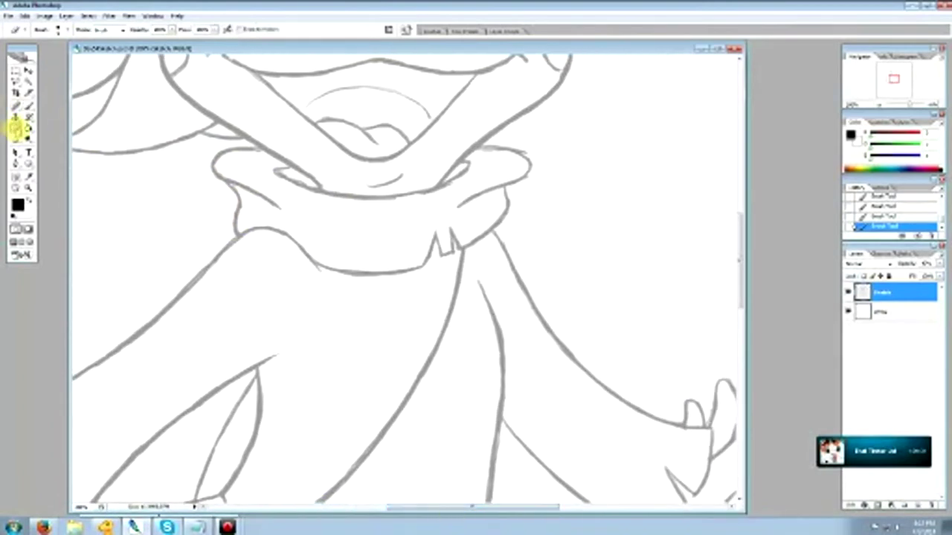
mouse_move(229, 192)
left_mouse_down()
mouse_move(251, 178)
mouse_move(267, 191)
mouse_move(219, 168)
mouse_move(282, 213)
left_mouse_up()
left_click(29, 106)
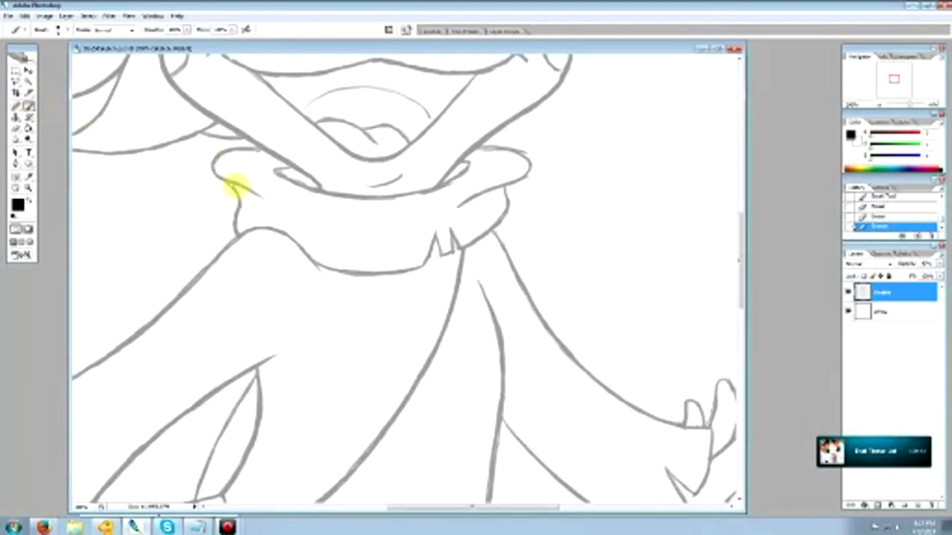
left_click_drag(232, 185, 269, 204)
mouse_move(221, 176)
left_mouse_down()
mouse_move(258, 190)
mouse_move(219, 177)
mouse_move(265, 205)
left_mouse_up()
left_click(16, 128)
left_click(29, 105)
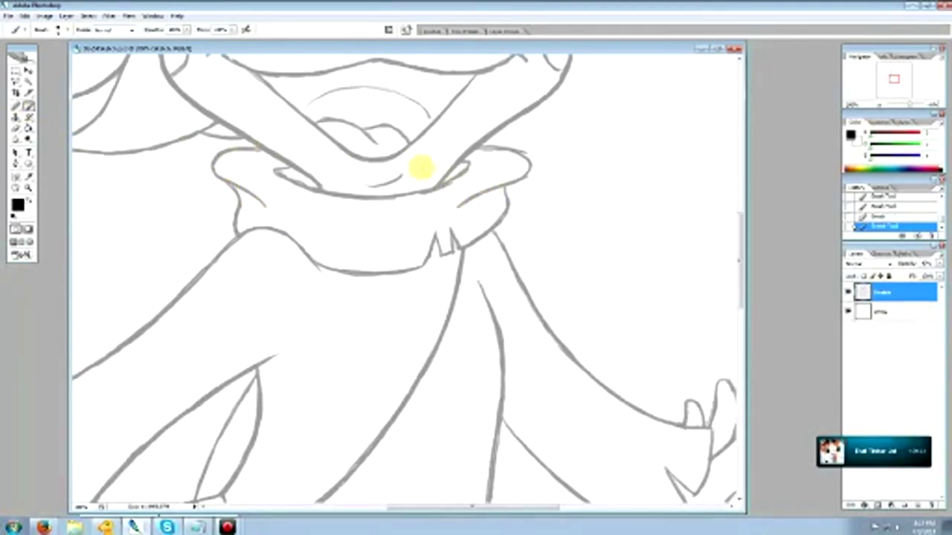
Erase the stray line ends and roughness along the top of the collar's right-hand fold
left_click(15, 127)
left_click_drag(473, 151, 484, 153)
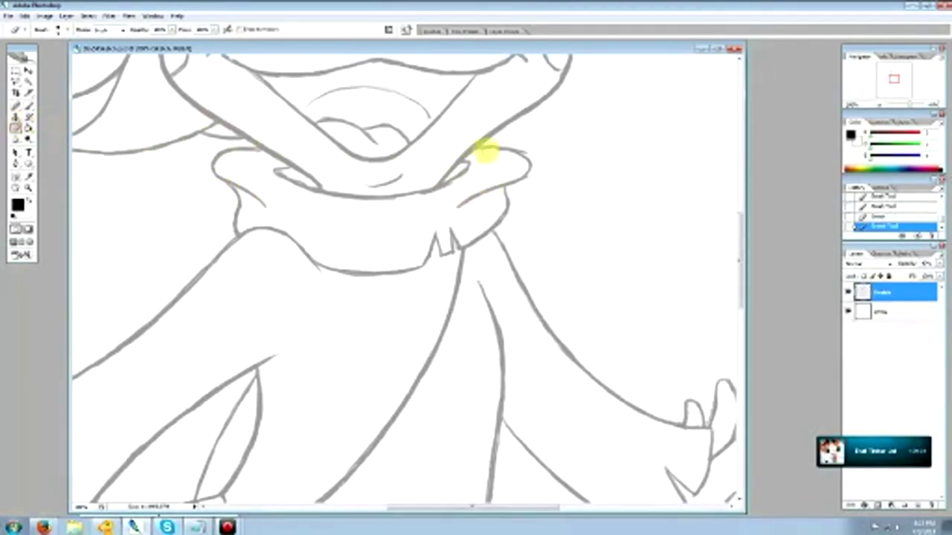
left_click(513, 142)
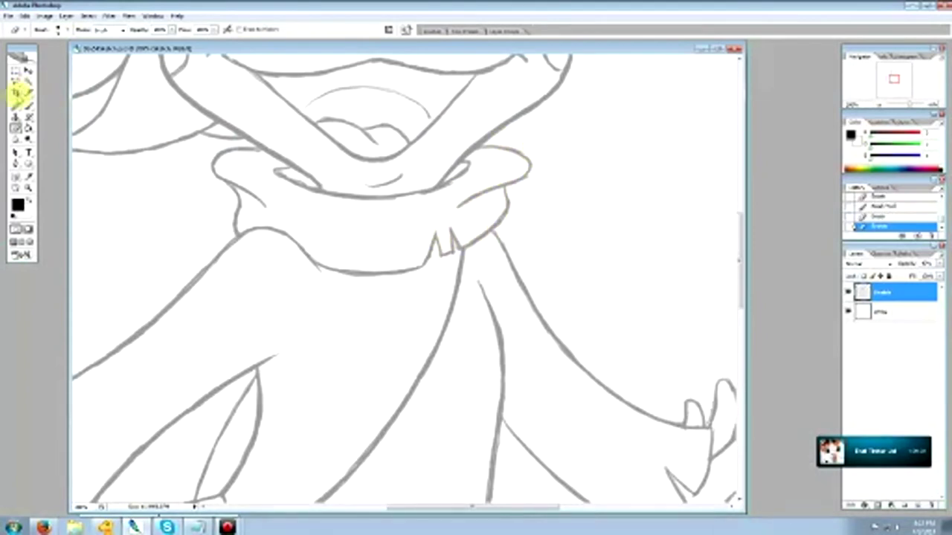
Select the collar's lower right-hand edge including the torn notch, move it slightly down, and deselect it
left_click(15, 82)
mouse_move(364, 239)
left_mouse_down()
mouse_move(369, 281)
mouse_move(403, 297)
mouse_move(496, 233)
mouse_move(525, 198)
mouse_move(508, 187)
mouse_move(408, 221)
left_mouse_up()
left_click(364, 239)
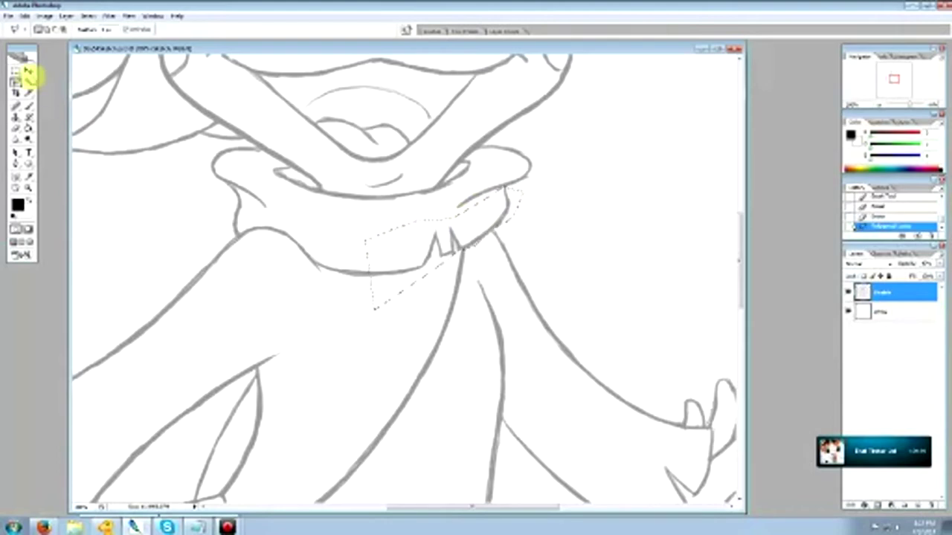
left_click(27, 69)
left_click_drag(495, 211, 497, 224)
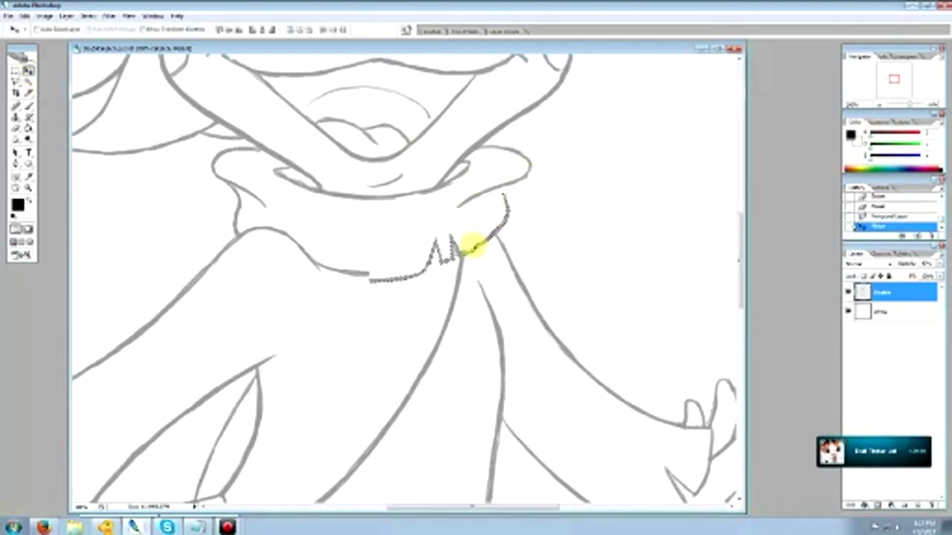
left_click(15, 70)
left_click(152, 174)
Erase the broken joint in the collar's lower edge and redraw it as one smooth curve running to the torn notch
left_click(16, 128)
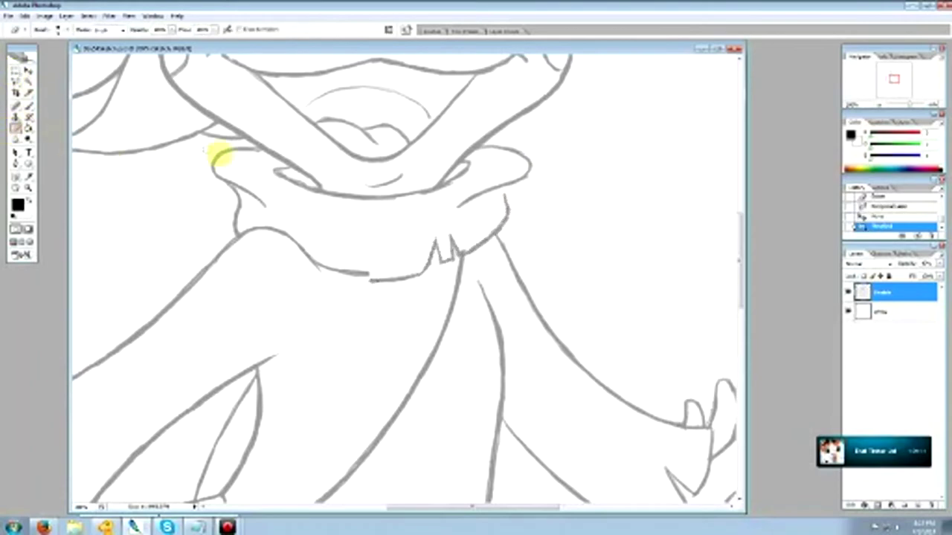
left_click_drag(356, 272, 354, 280)
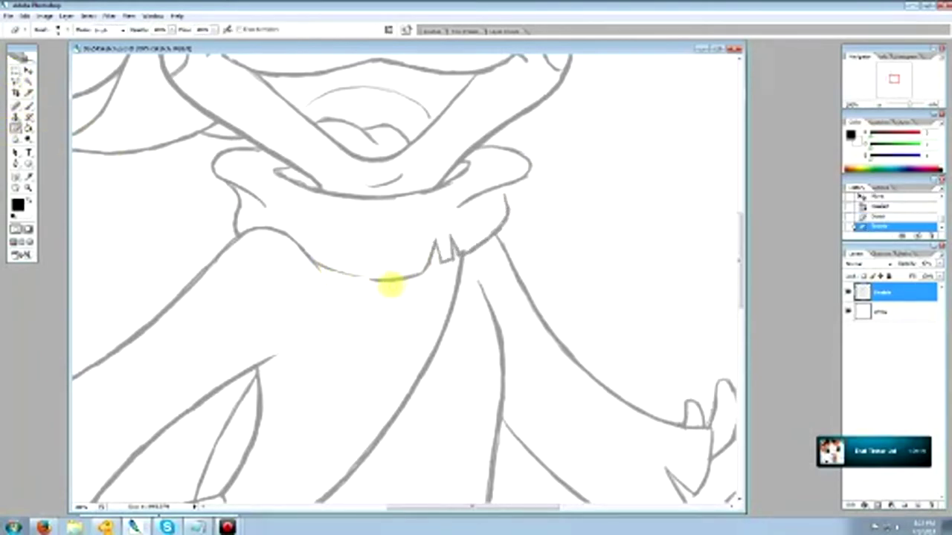
left_click(28, 105)
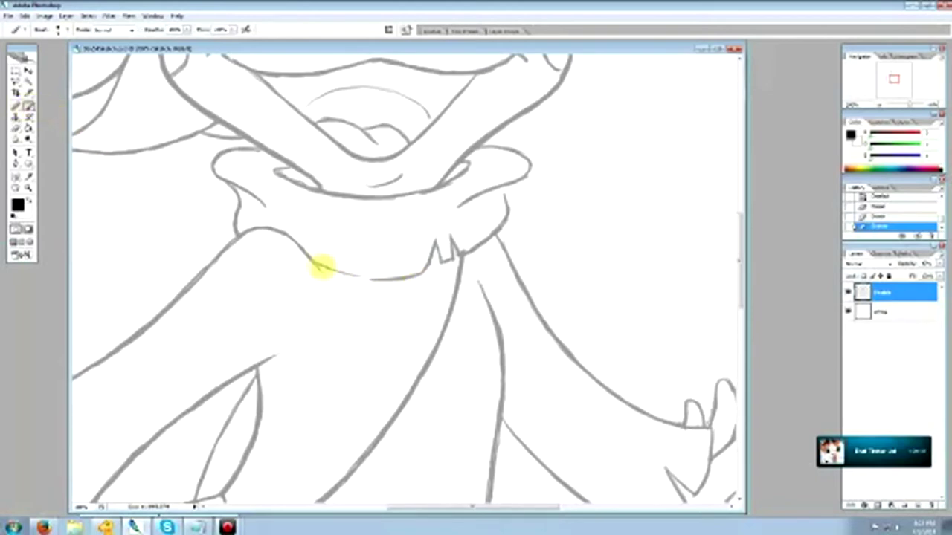
left_click_drag(315, 260, 382, 279)
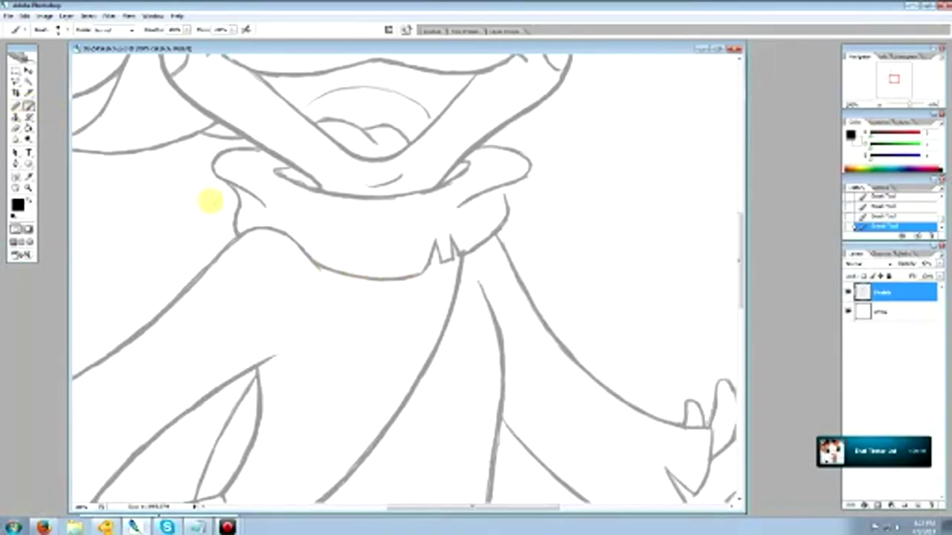
left_click(15, 128)
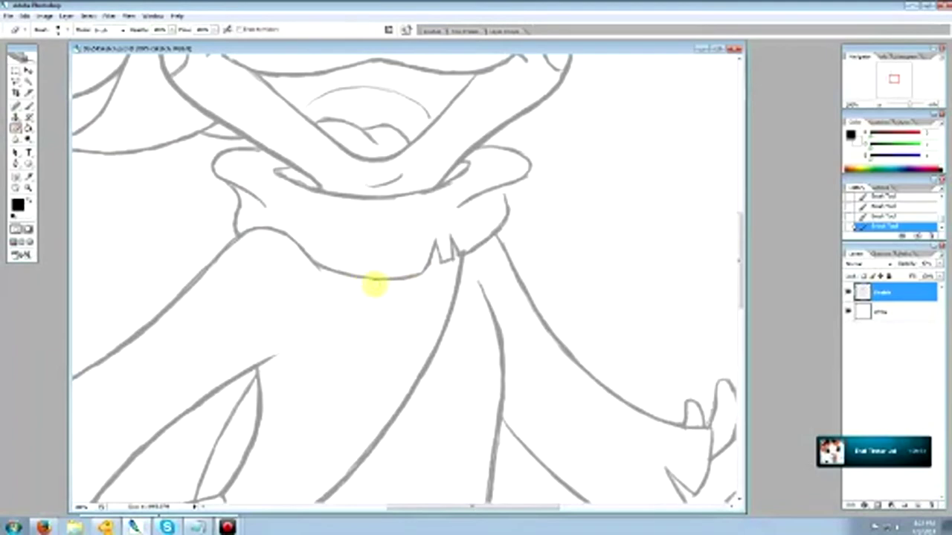
left_click(28, 105)
left_click_drag(346, 270, 410, 274)
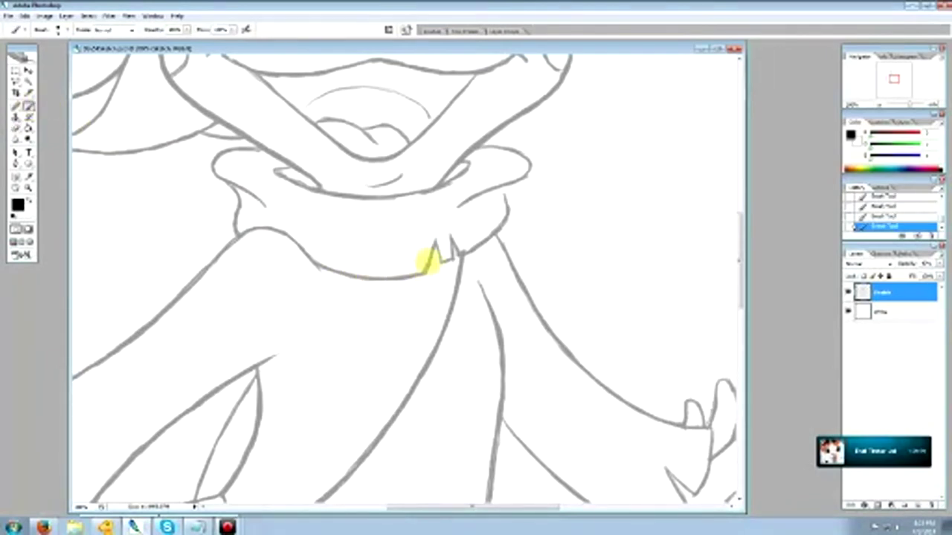
left_click(15, 128)
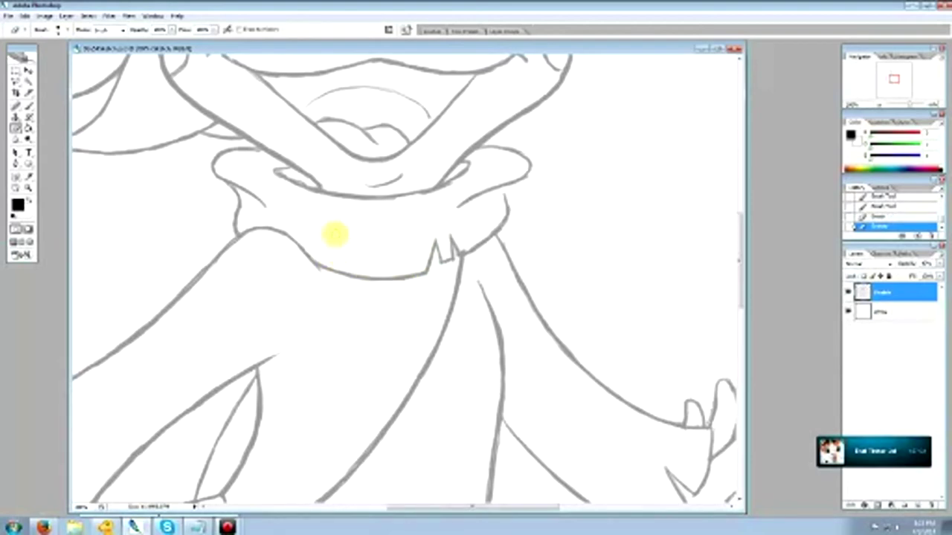
Erase the collar's long right-hand fold line, redraw it as a shorter curve, and join the side line to it
left_click(28, 105)
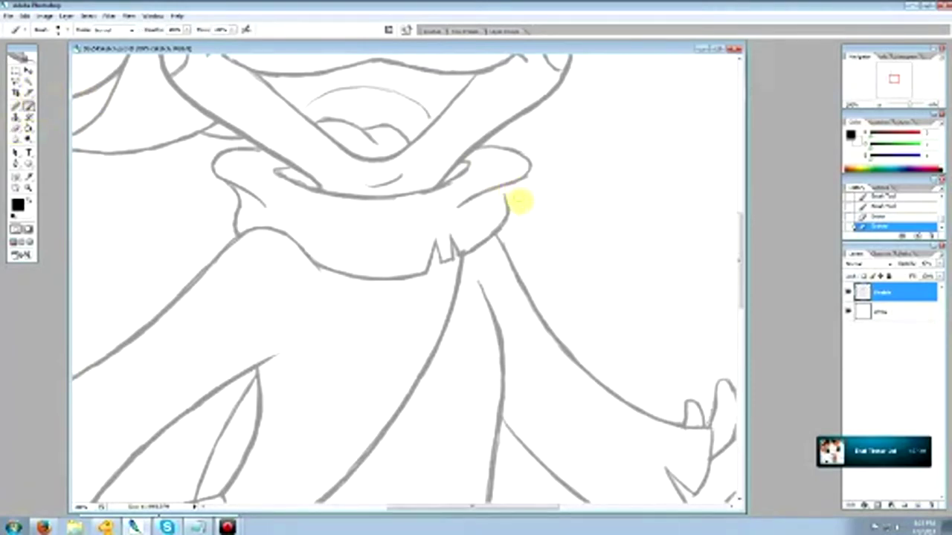
left_click(15, 127)
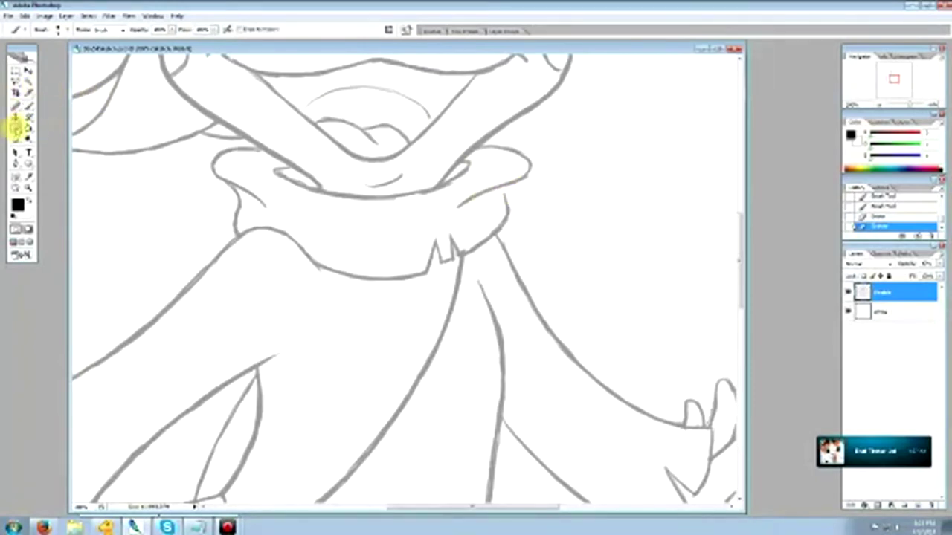
mouse_move(461, 247)
left_mouse_down()
mouse_move(455, 239)
mouse_move(457, 258)
left_mouse_up()
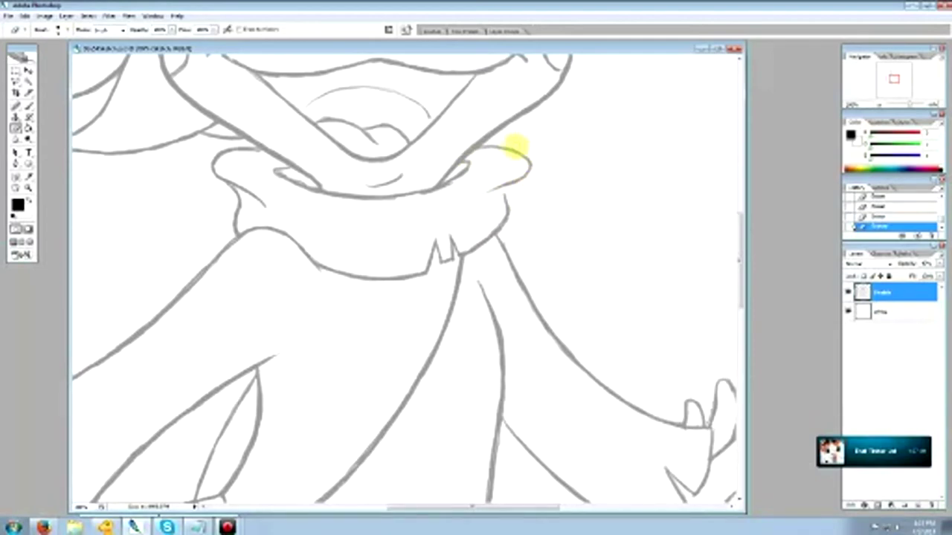
left_click(29, 106)
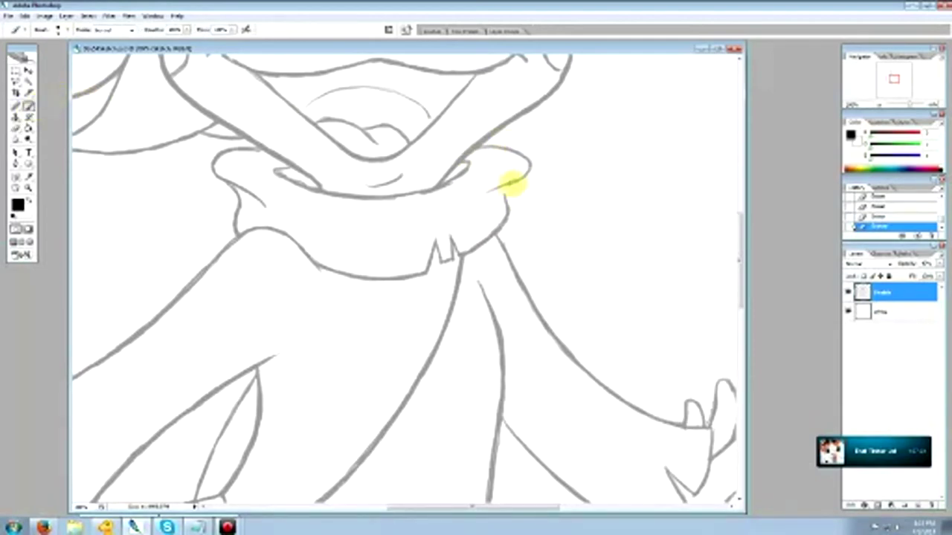
left_click_drag(478, 206, 514, 179)
left_click(17, 128)
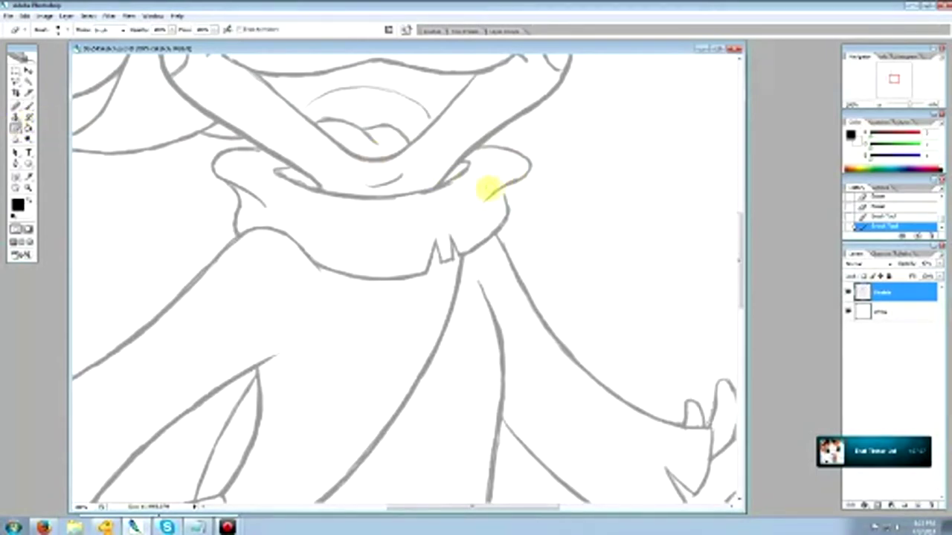
mouse_move(483, 195)
left_mouse_down()
mouse_move(503, 180)
mouse_move(512, 195)
mouse_move(515, 182)
mouse_move(494, 194)
mouse_move(525, 177)
mouse_move(502, 190)
left_mouse_up()
left_click(29, 107)
Thin and clean the outline of the collar's right-hand fold with the Eraser
left_click(16, 128)
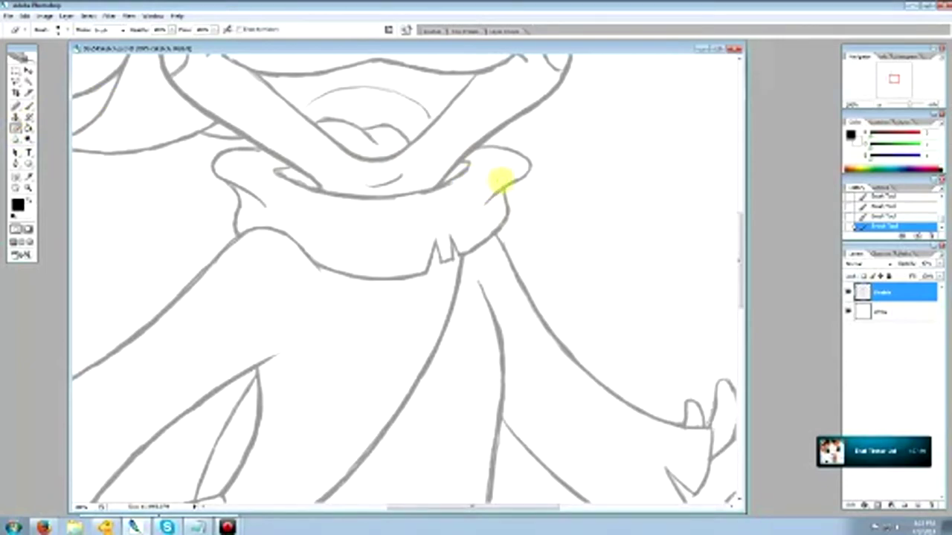
left_click_drag(516, 173, 488, 157)
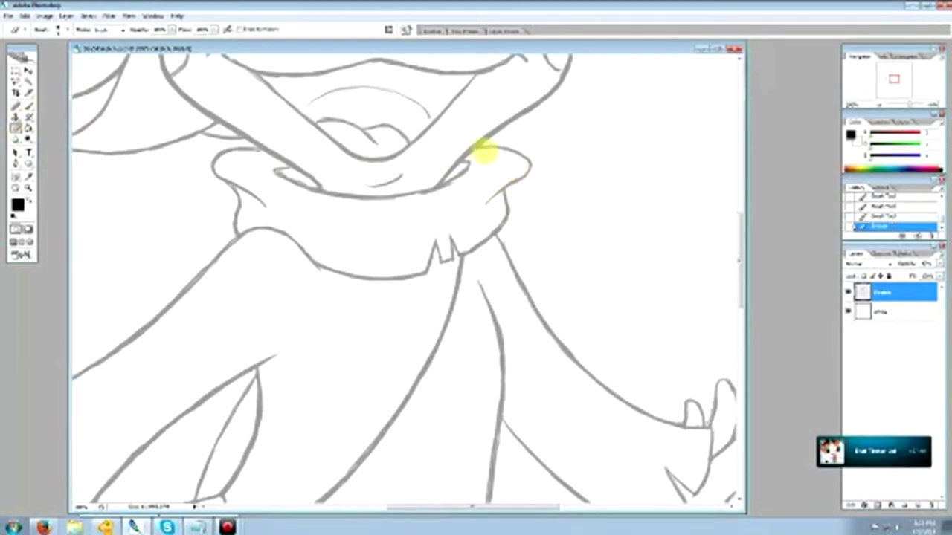
left_click(479, 92)
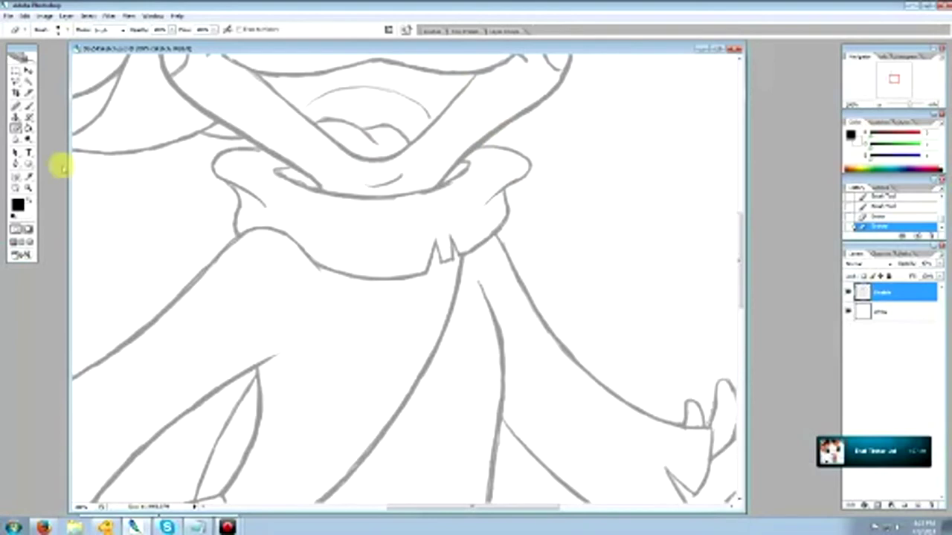
Examine the whole character's line art at a reduced zoom
left_click(28, 187)
right_click(377, 221)
left_click(409, 242)
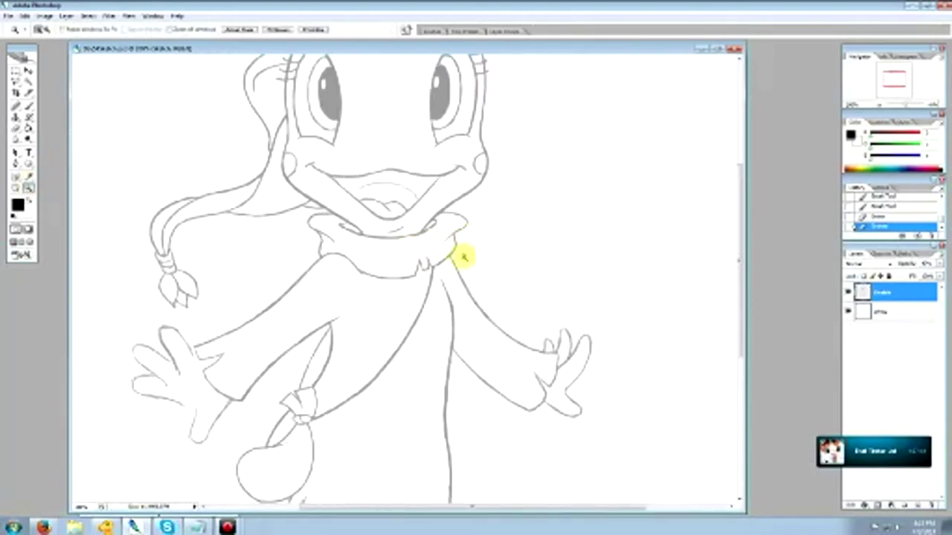
right_click(398, 231)
left_click(420, 287)
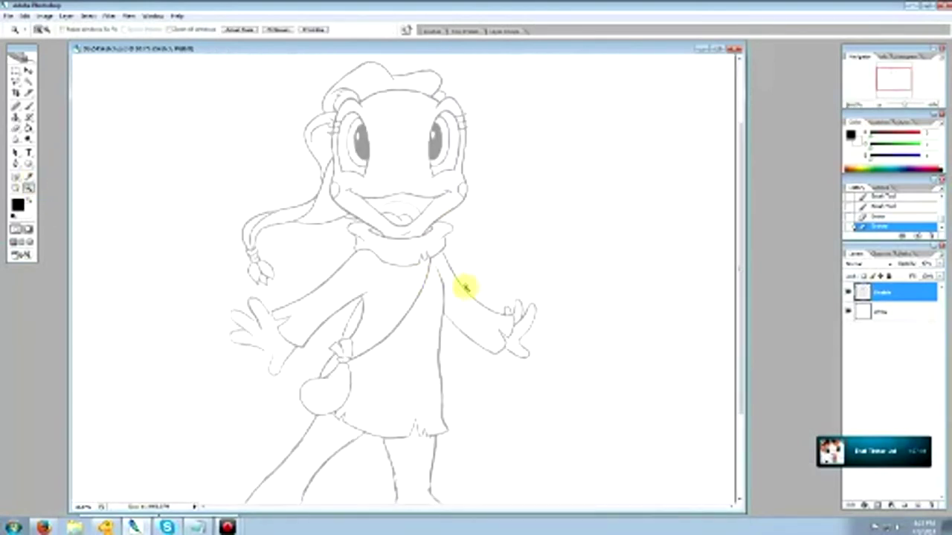
left_click(25, 15)
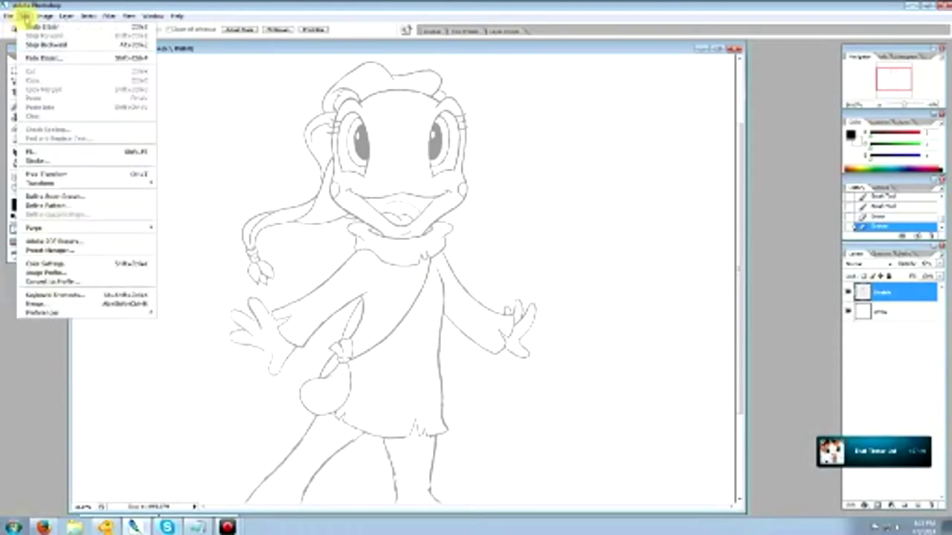
left_click(316, 173)
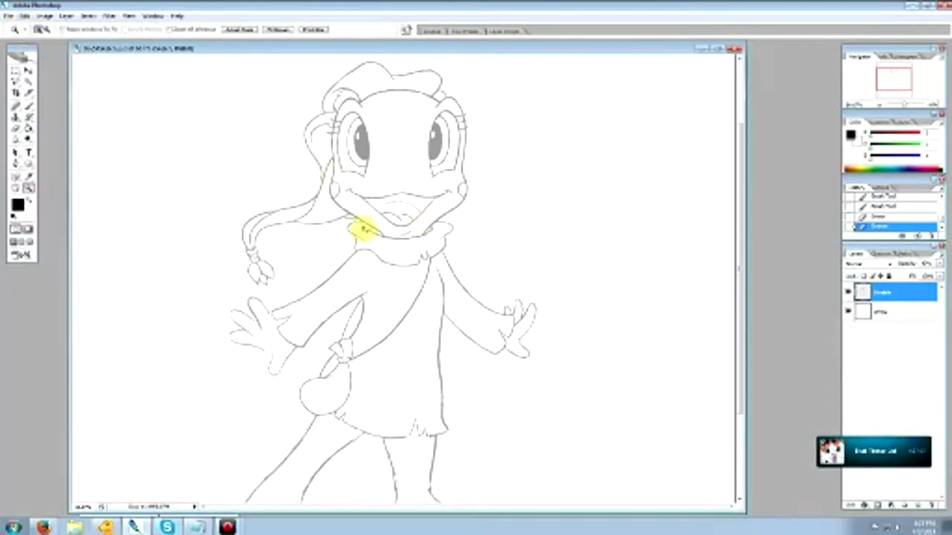
Strengthen the left-hand edge of the bag strap above the knot, trim its lower end, and thin the strap's right-hand edge
left_click(362, 229)
scroll(421, 277, "down", 6)
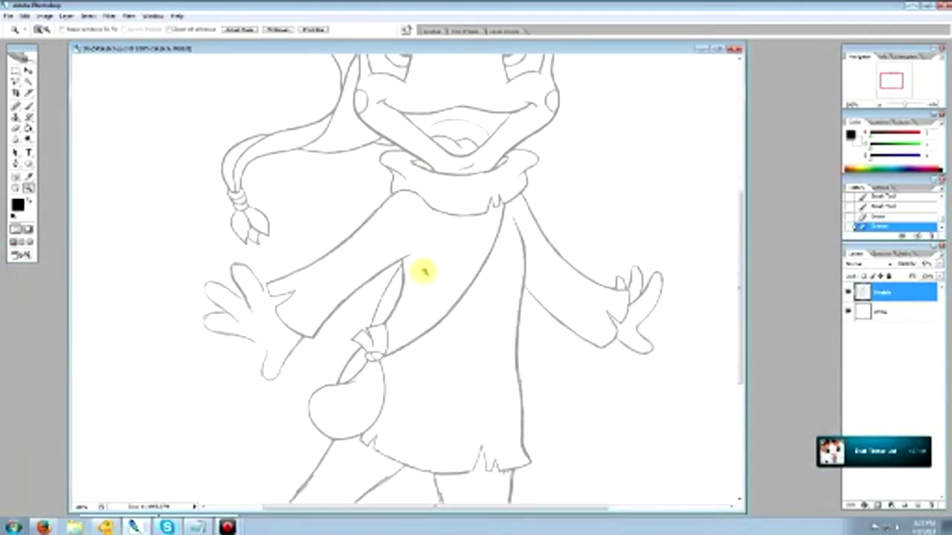
left_click(434, 184)
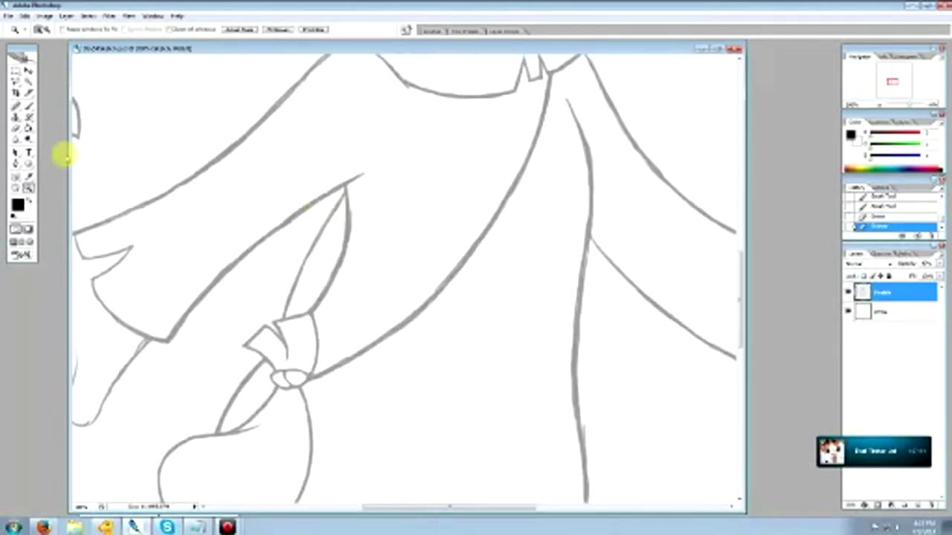
left_click(28, 107)
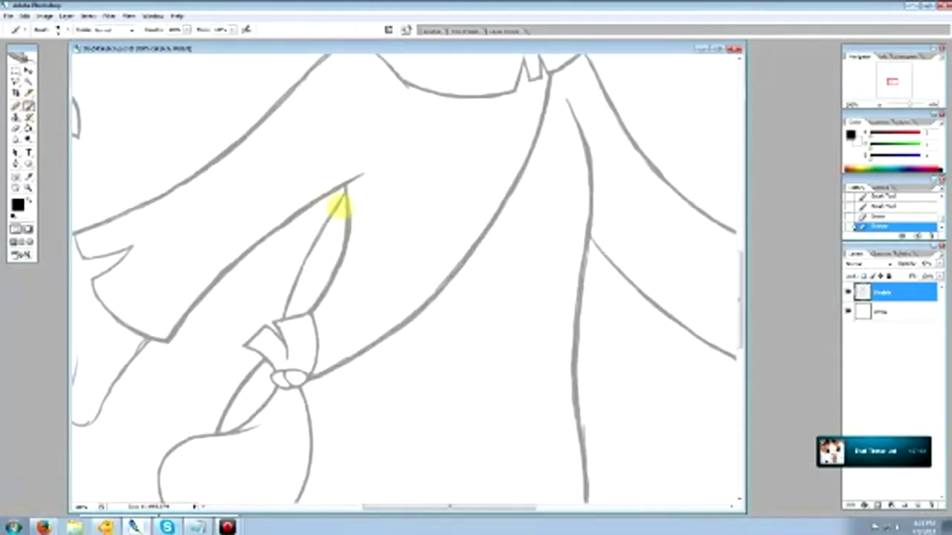
mouse_move(326, 226)
left_mouse_down()
mouse_move(345, 197)
mouse_move(281, 323)
left_mouse_up()
left_click(16, 129)
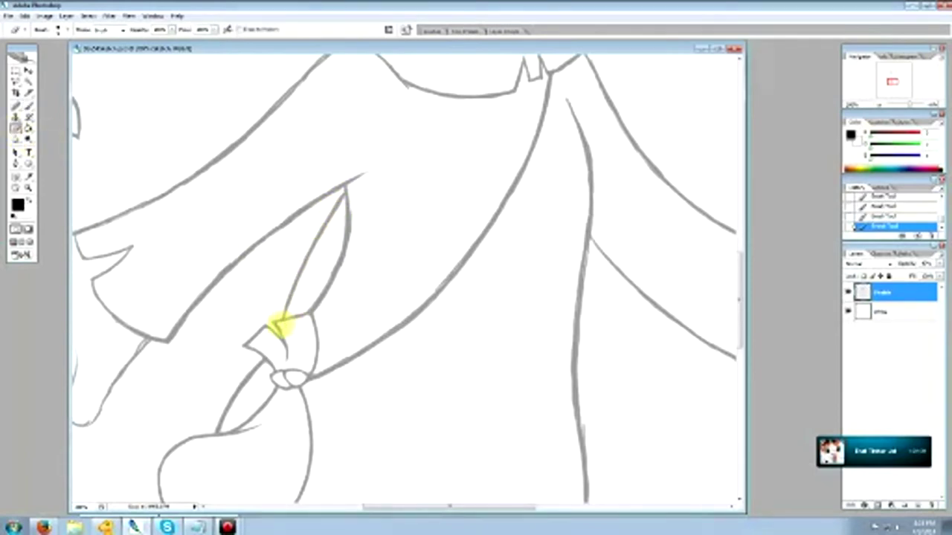
left_click(281, 327)
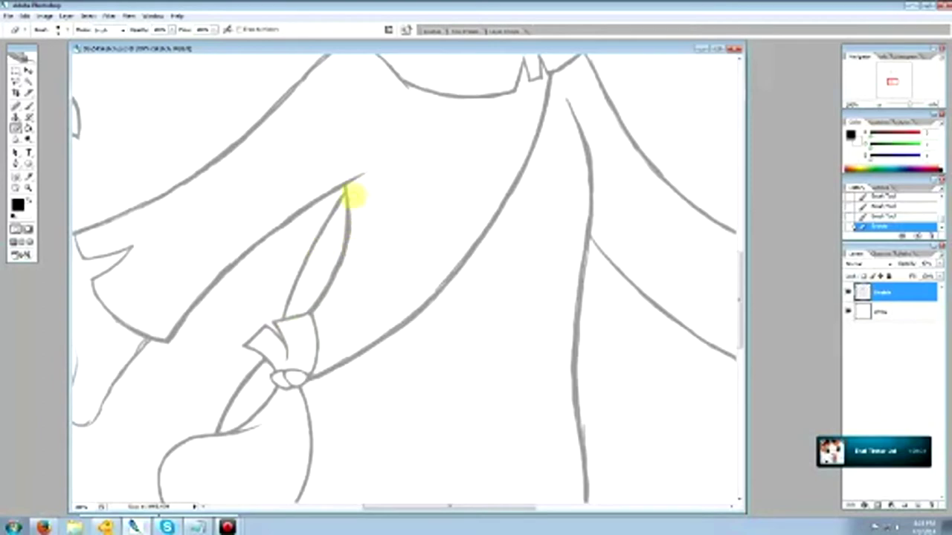
mouse_move(353, 195)
left_mouse_down()
mouse_move(346, 263)
mouse_move(338, 276)
mouse_move(327, 244)
mouse_move(326, 277)
mouse_move(330, 266)
mouse_move(312, 299)
mouse_move(331, 268)
left_mouse_up()
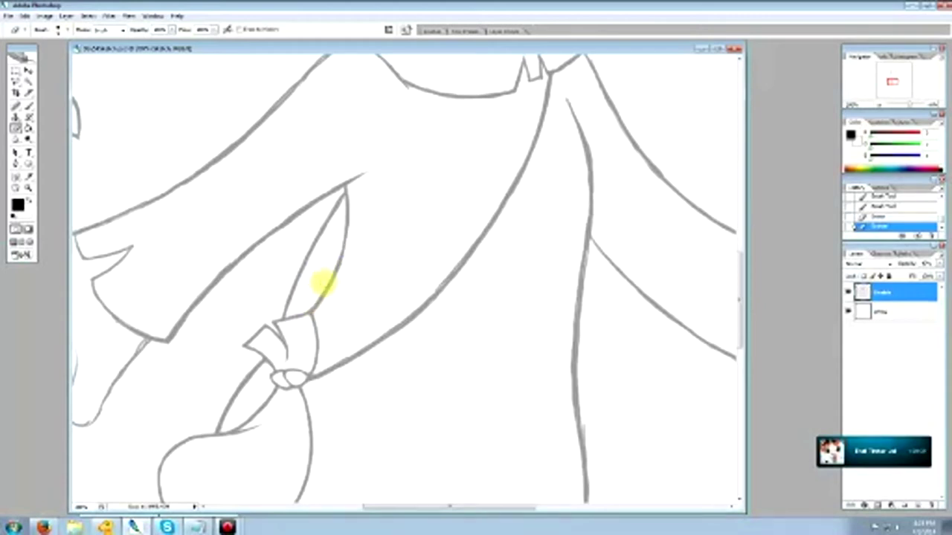
left_click_drag(313, 298, 346, 187)
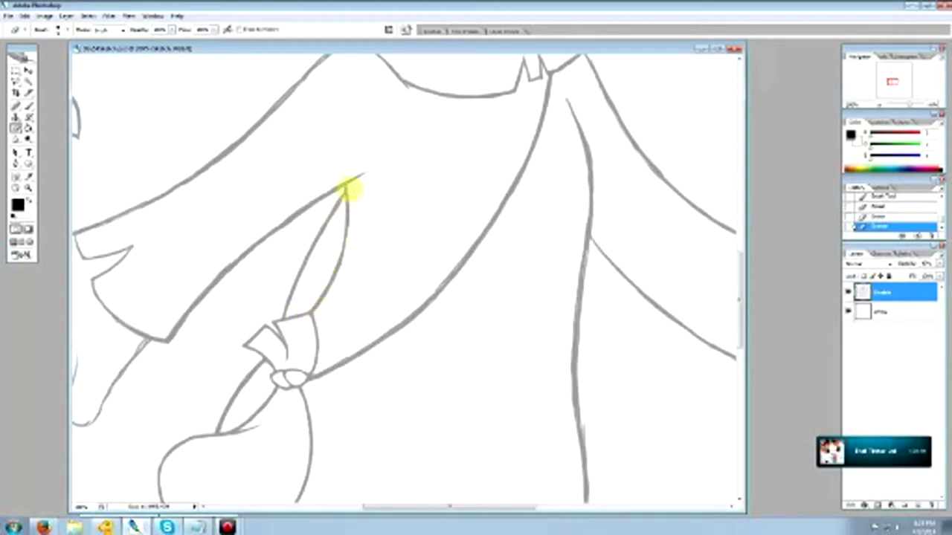
Paint an inner fold line along the bag strap from its upper tip down to the knot, and trim its rough edges
left_click(29, 106)
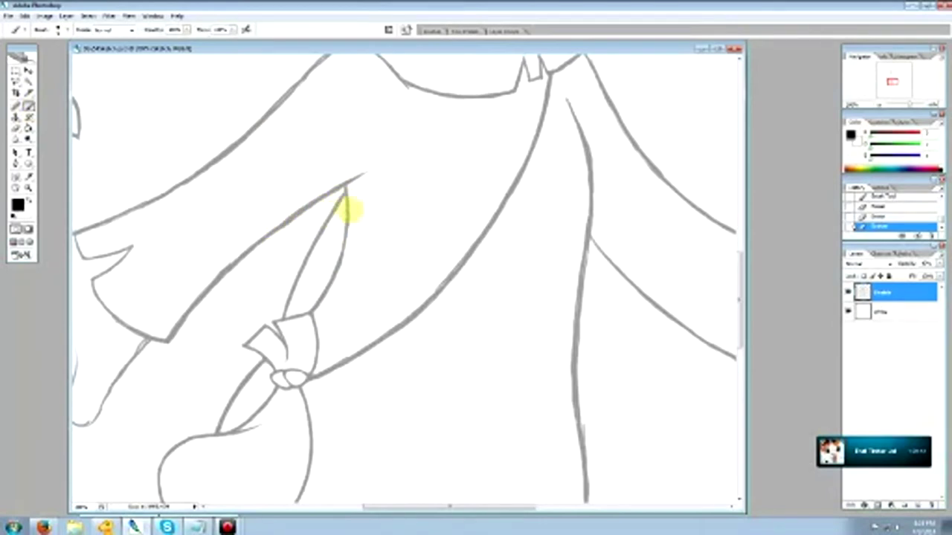
left_click_drag(340, 212, 321, 262)
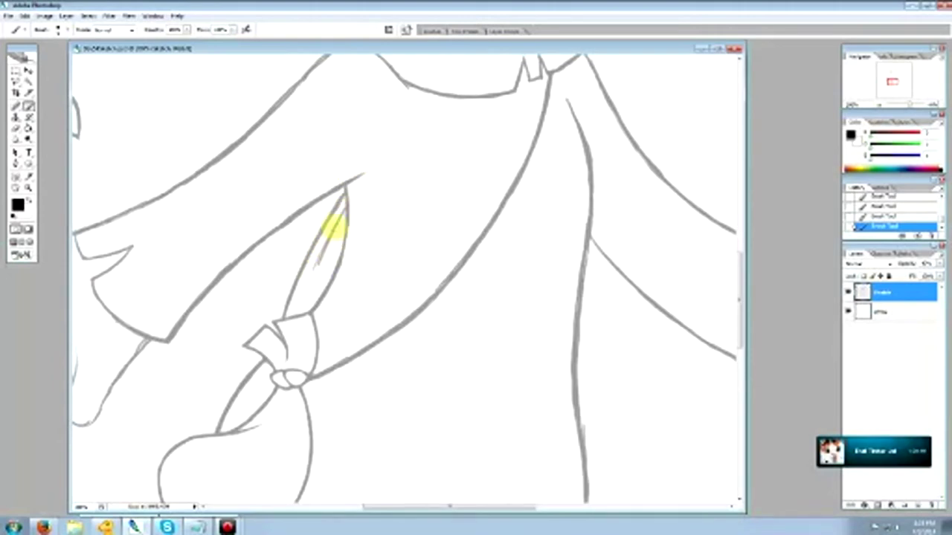
left_click_drag(334, 219, 305, 291)
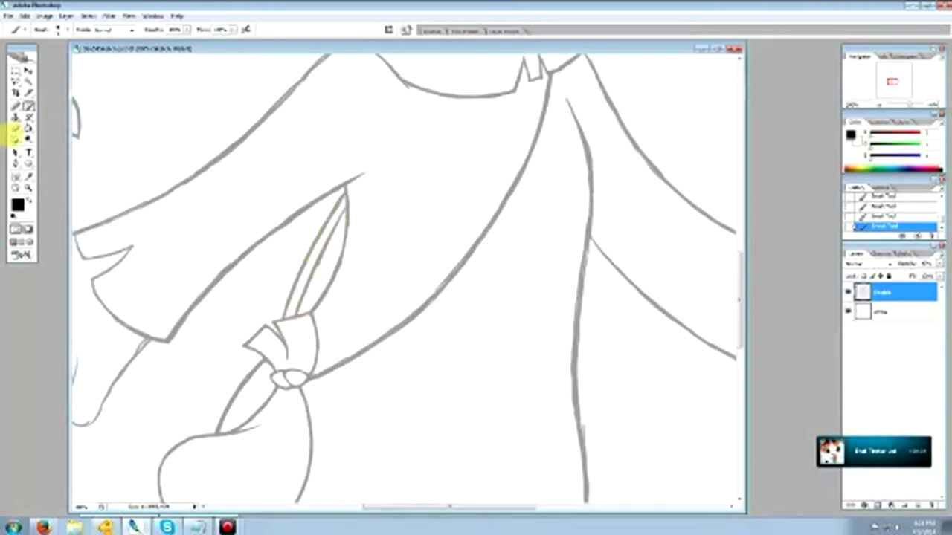
left_click(16, 129)
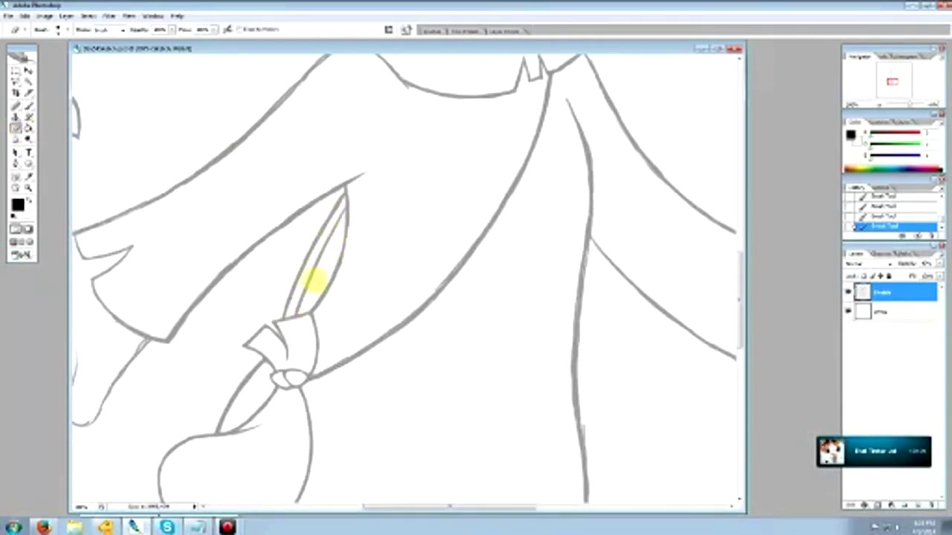
left_click_drag(315, 282, 310, 300)
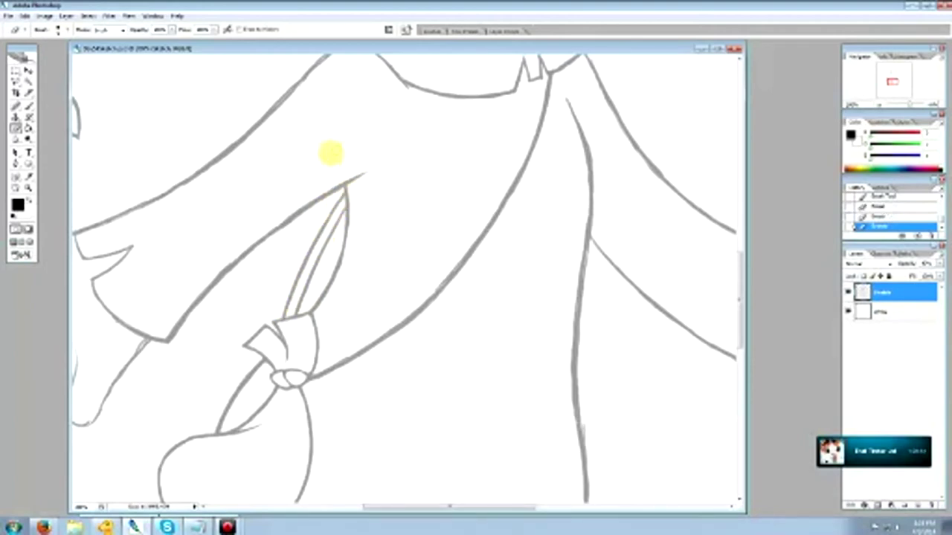
Thin the long bag strap line across the torso from the collar to the knot, and touch up its middle
left_click(28, 105)
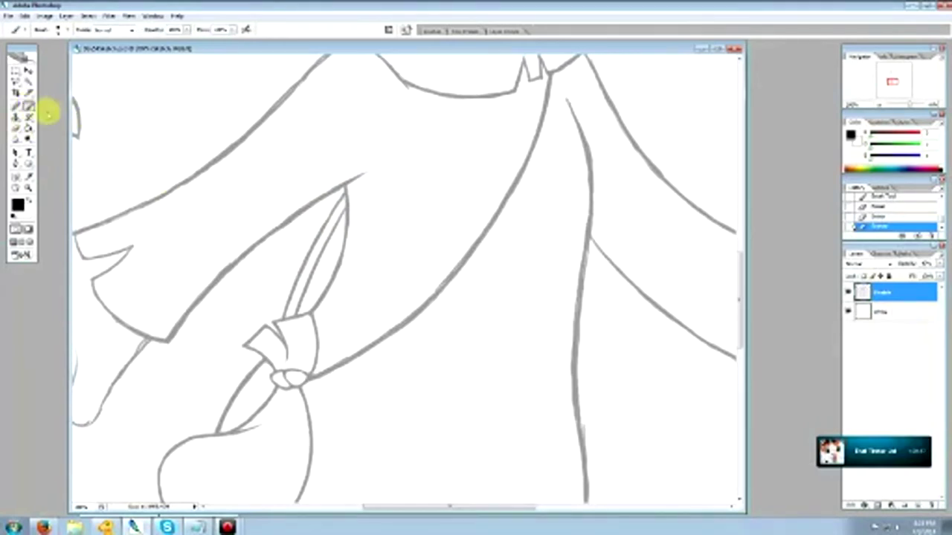
left_click(15, 128)
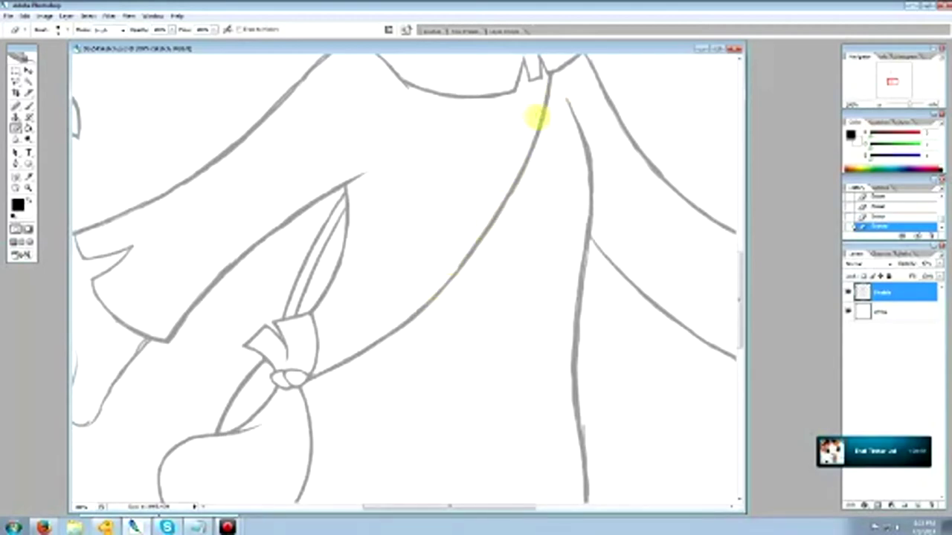
left_click(29, 108)
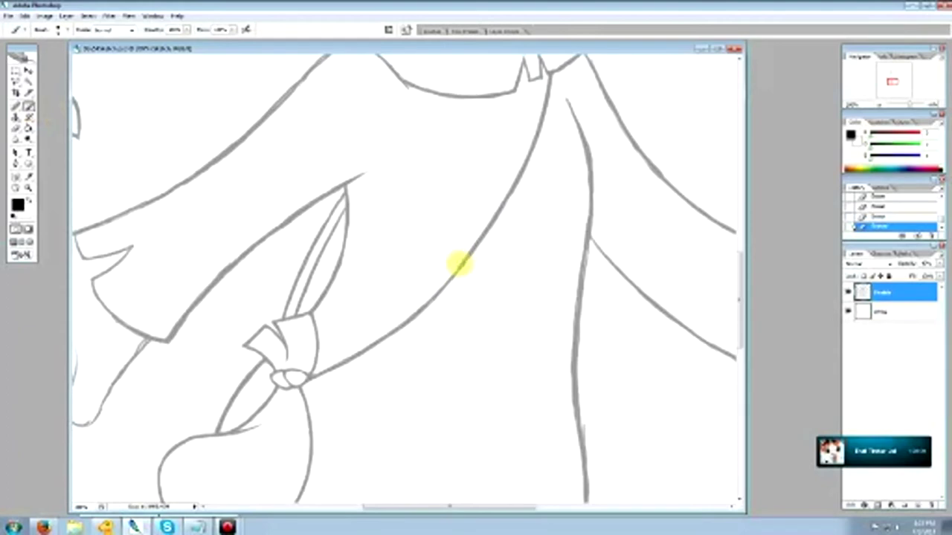
left_click_drag(459, 265, 443, 285)
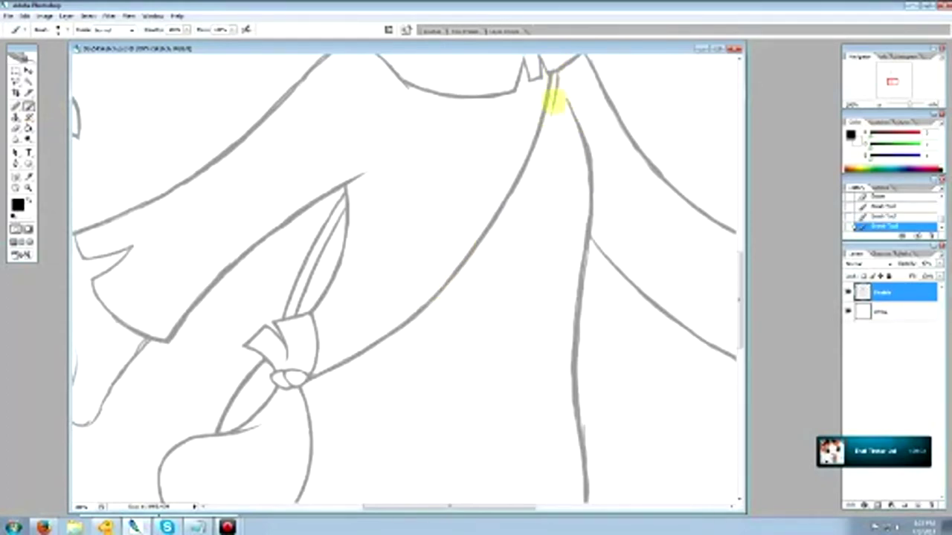
Undo the latest brush strokes for the strap's second edge below the collar
left_click(882, 215)
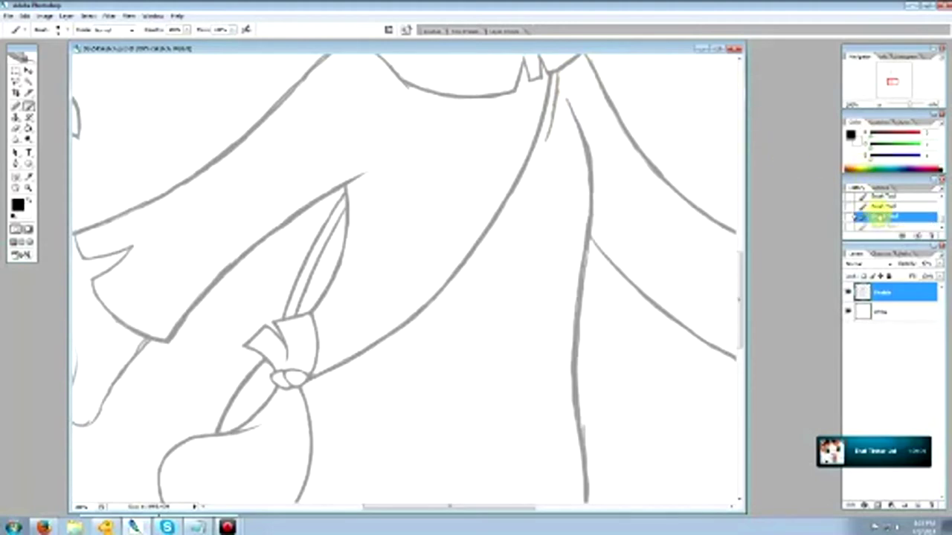
left_click(884, 206)
left_click(883, 195)
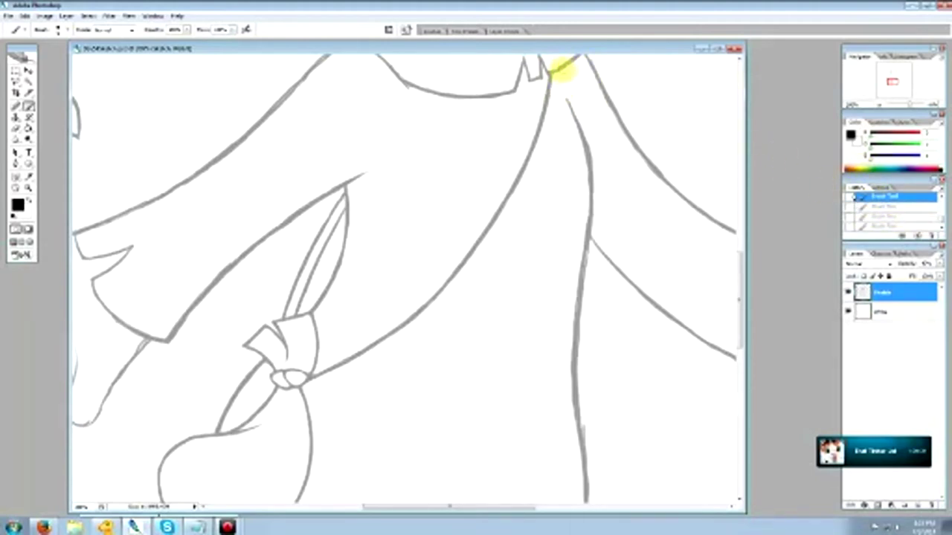
Paint a second strap edge parallel to the existing one, from the collar down across the torso towards the knot
left_click_drag(562, 69, 555, 114)
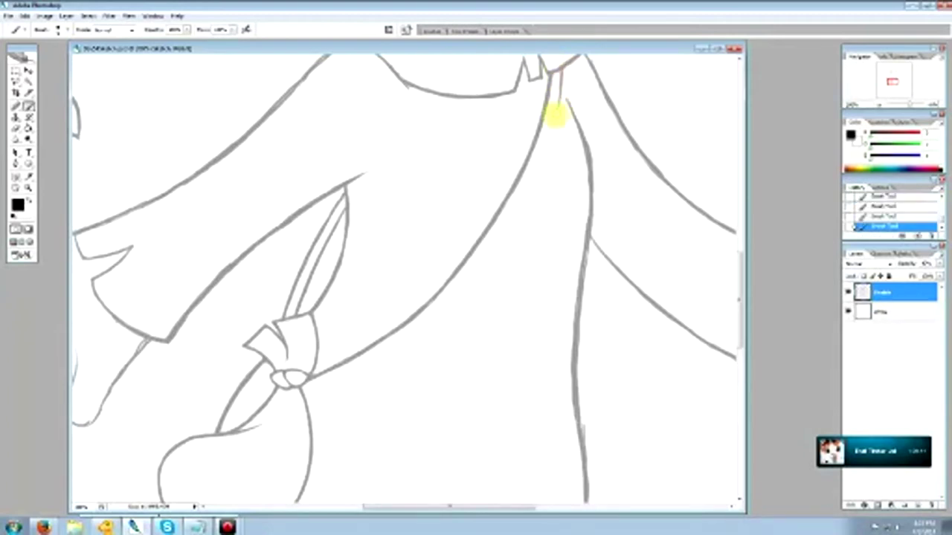
mouse_move(562, 79)
left_mouse_down()
mouse_move(552, 130)
mouse_move(539, 161)
mouse_move(539, 134)
mouse_move(540, 159)
mouse_move(548, 141)
mouse_move(523, 206)
left_mouse_up()
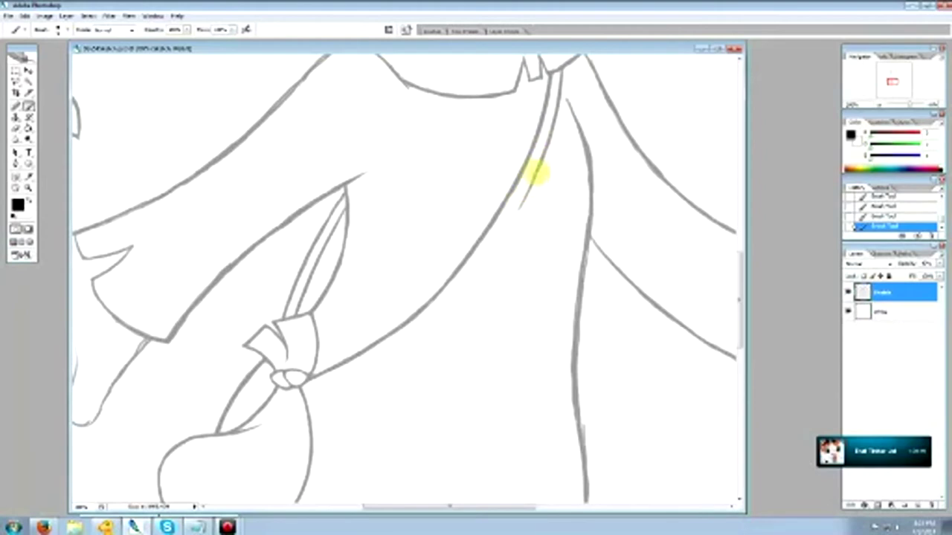
left_click_drag(535, 173, 508, 226)
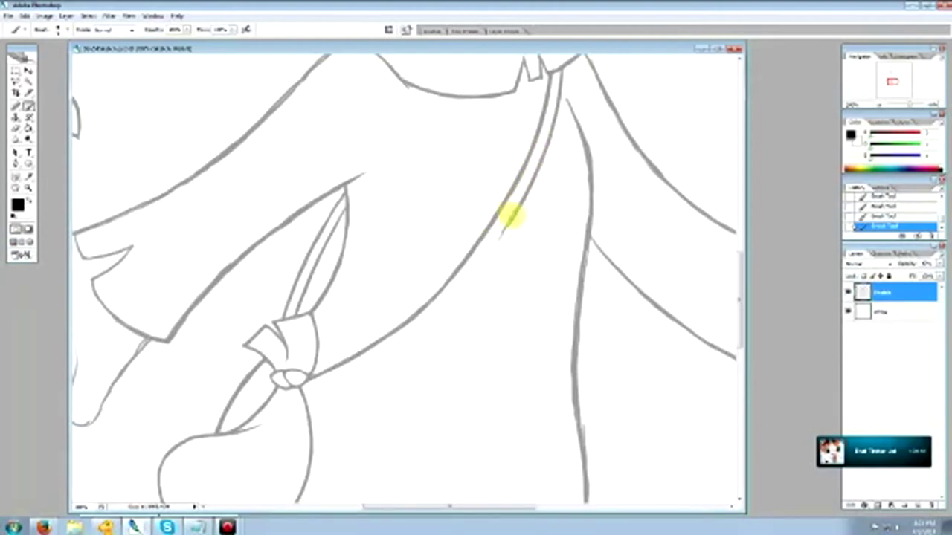
mouse_move(513, 215)
left_mouse_down()
mouse_move(441, 313)
mouse_move(468, 251)
mouse_move(443, 299)
mouse_move(452, 299)
mouse_move(431, 321)
mouse_move(444, 311)
mouse_move(389, 354)
left_mouse_up()
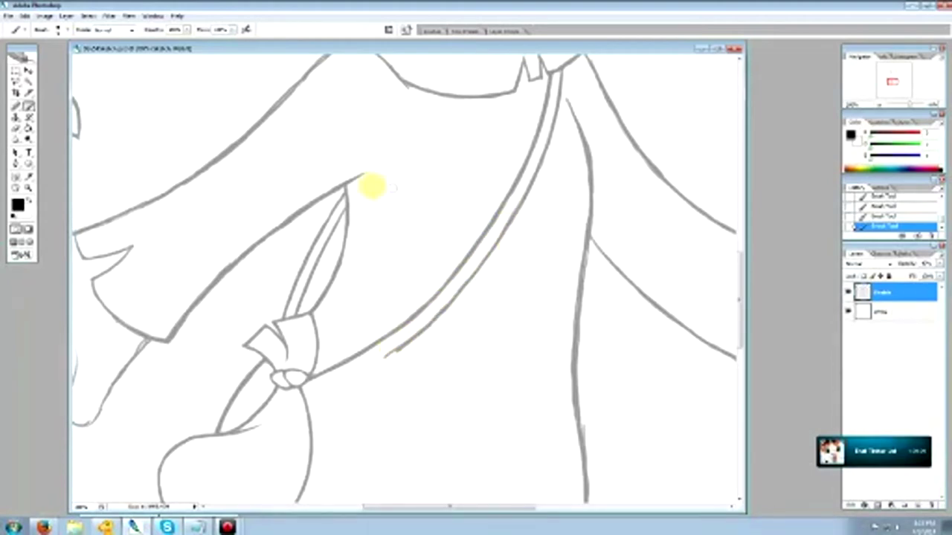
Trim and taper the ragged lower end of the strap's new second edge with the Eraser
left_click(16, 128)
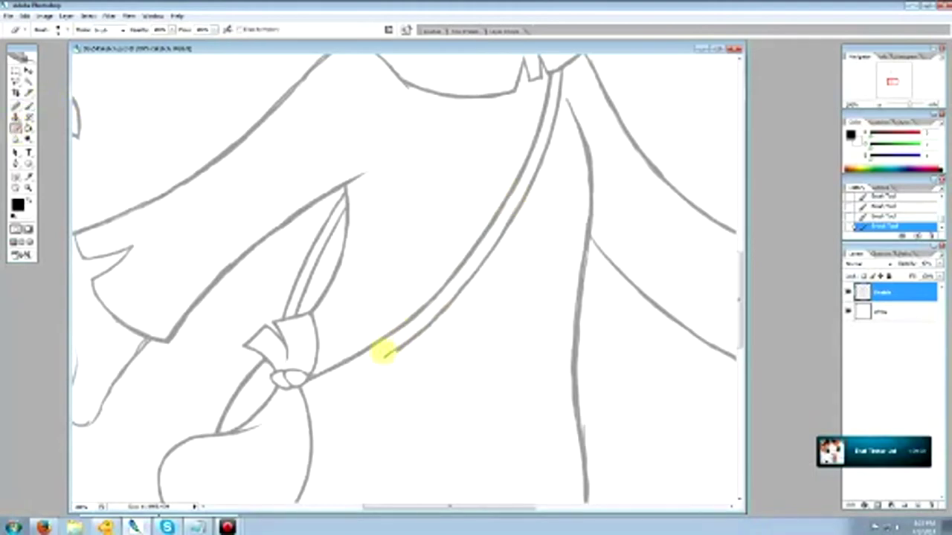
left_click_drag(387, 355, 435, 313)
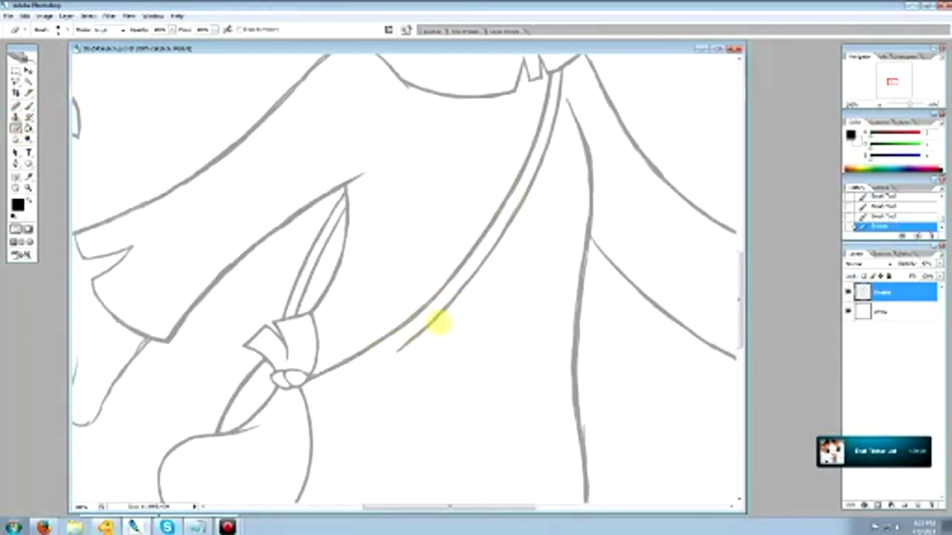
left_click(367, 380)
left_click(28, 105)
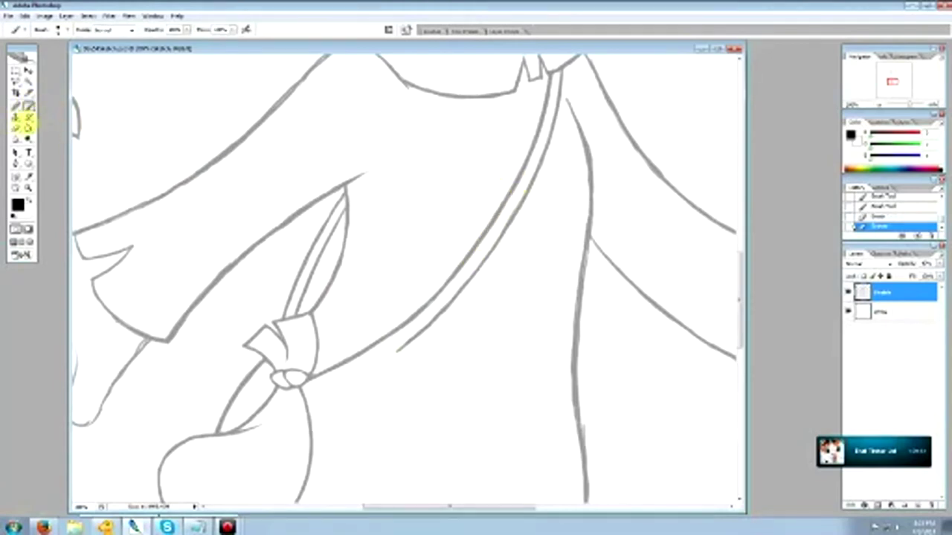
Thin and smooth the strap's two edges from the middle of the torso up to the collar
left_click(16, 127)
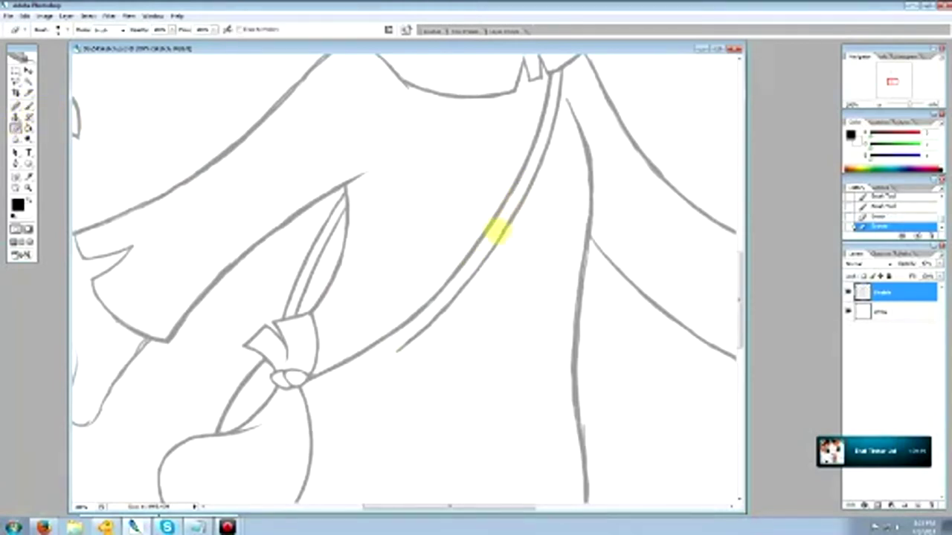
left_click_drag(502, 224, 519, 191)
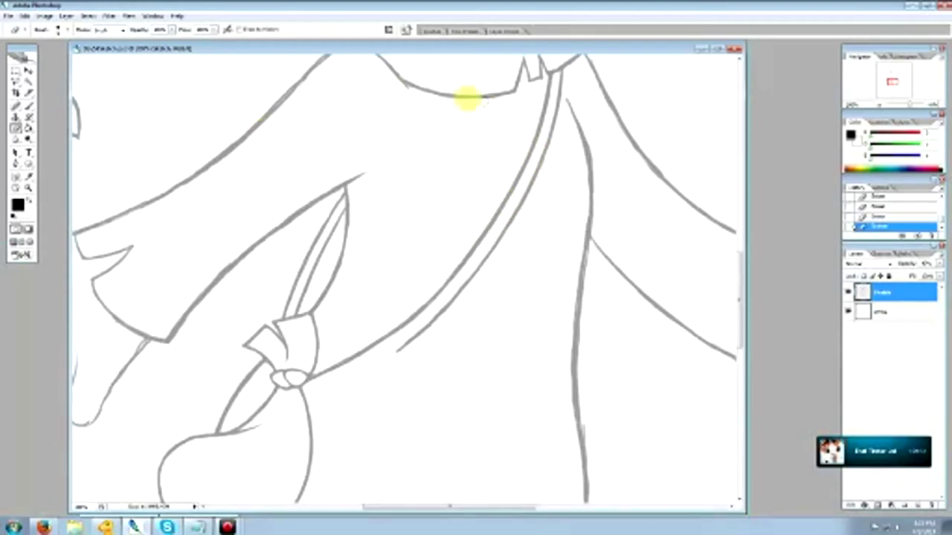
left_click(29, 106)
left_click(16, 127)
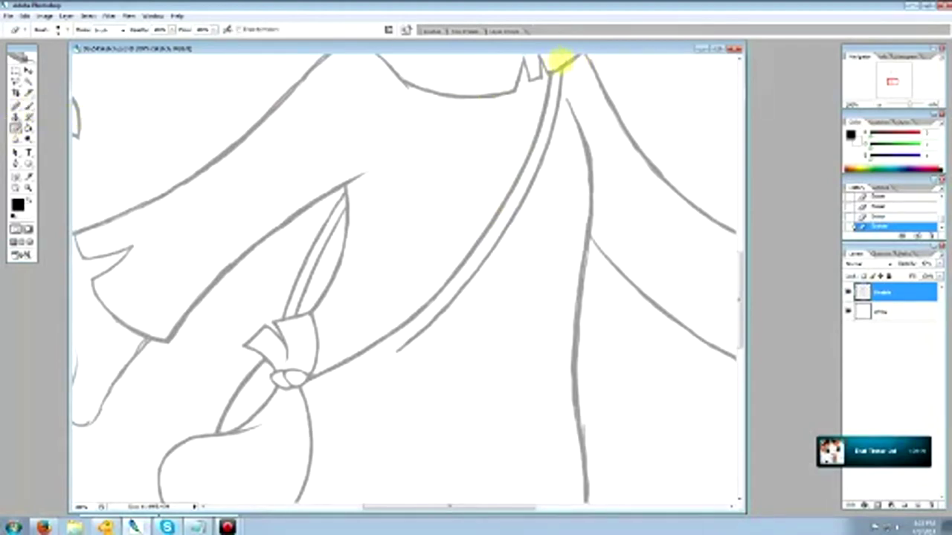
left_click(29, 106)
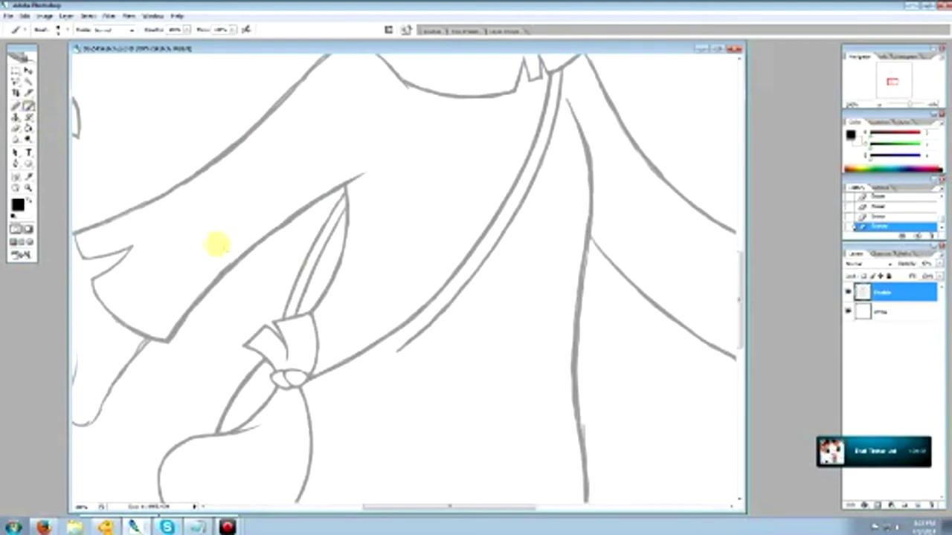
left_click(16, 127)
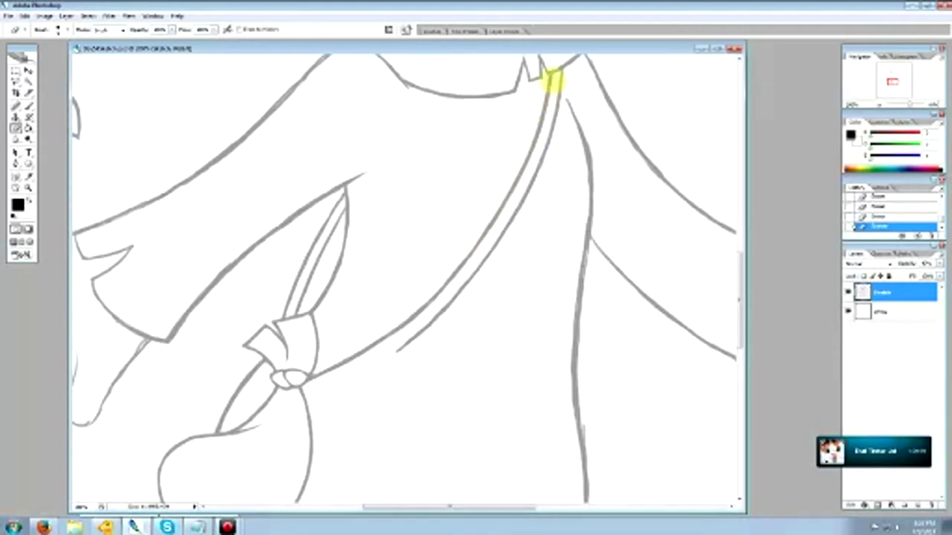
Extend the strap's second edge to the knot with the Brush, and thin both strap edges with the Eraser
left_click(26, 107)
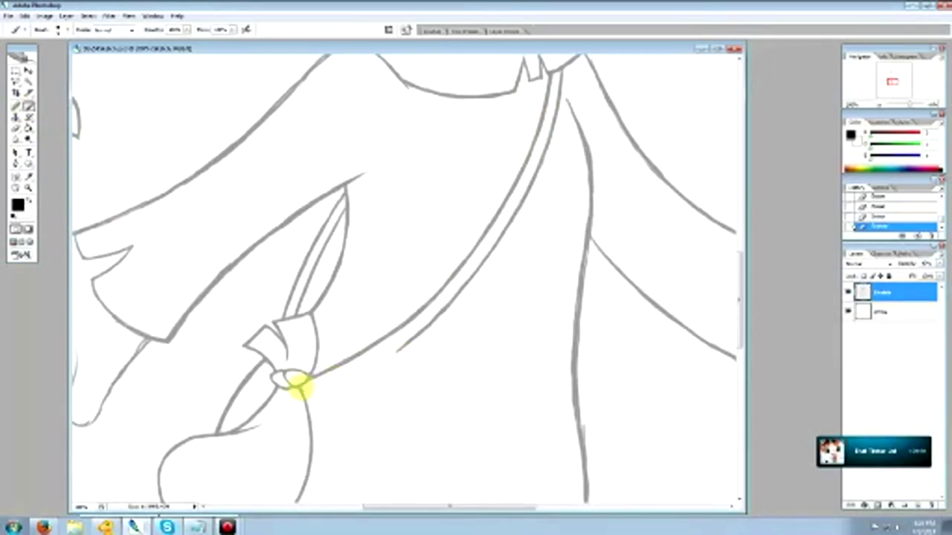
mouse_move(305, 386)
left_mouse_down()
mouse_move(369, 364)
mouse_move(353, 369)
mouse_move(412, 317)
mouse_move(346, 371)
mouse_move(407, 339)
left_mouse_up()
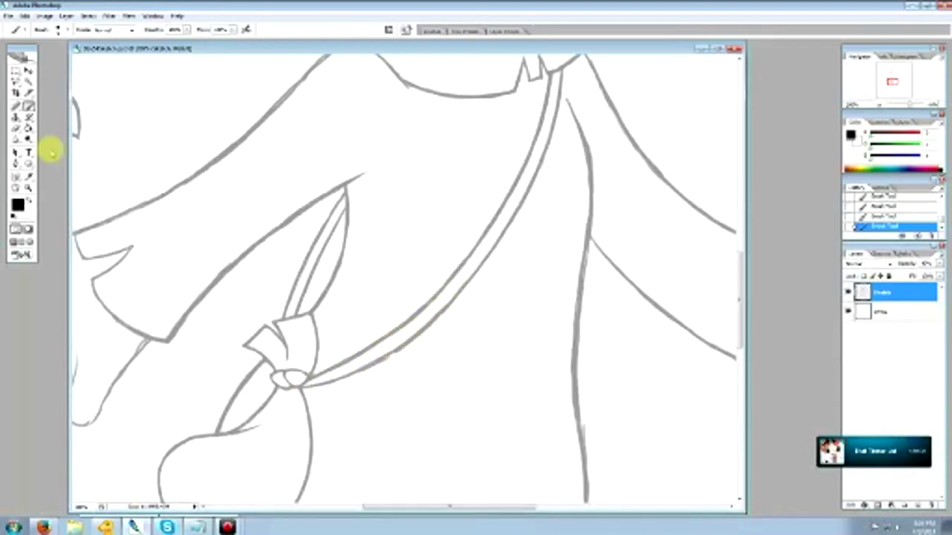
left_click(14, 128)
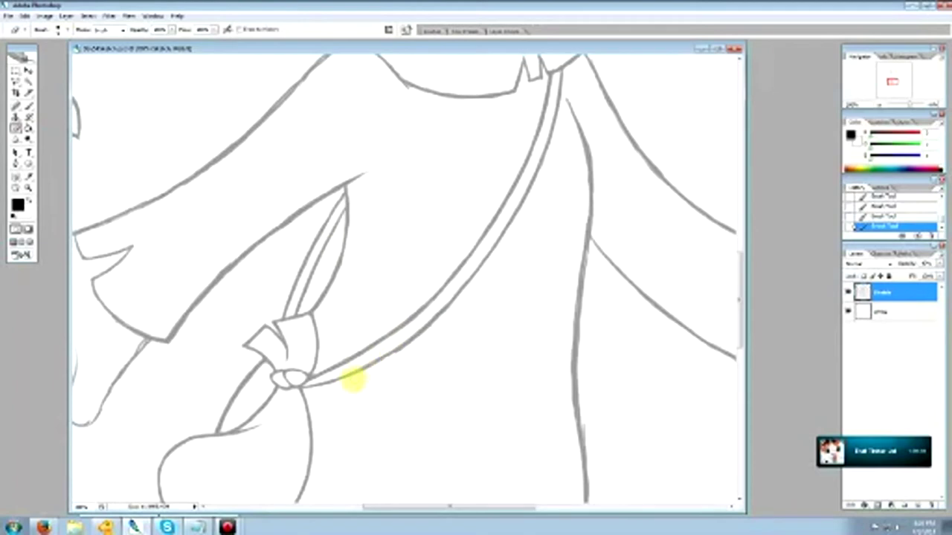
left_click_drag(395, 358, 465, 293)
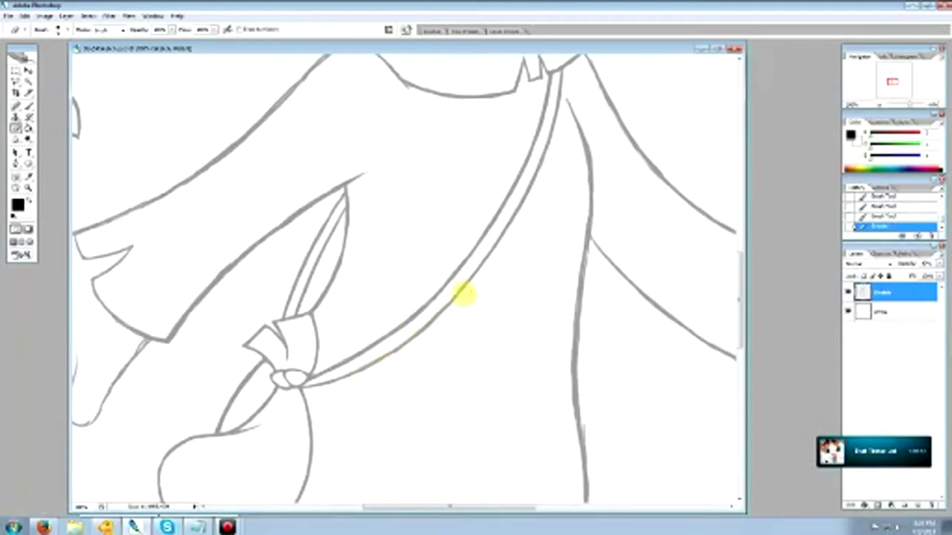
left_click_drag(519, 160, 474, 216)
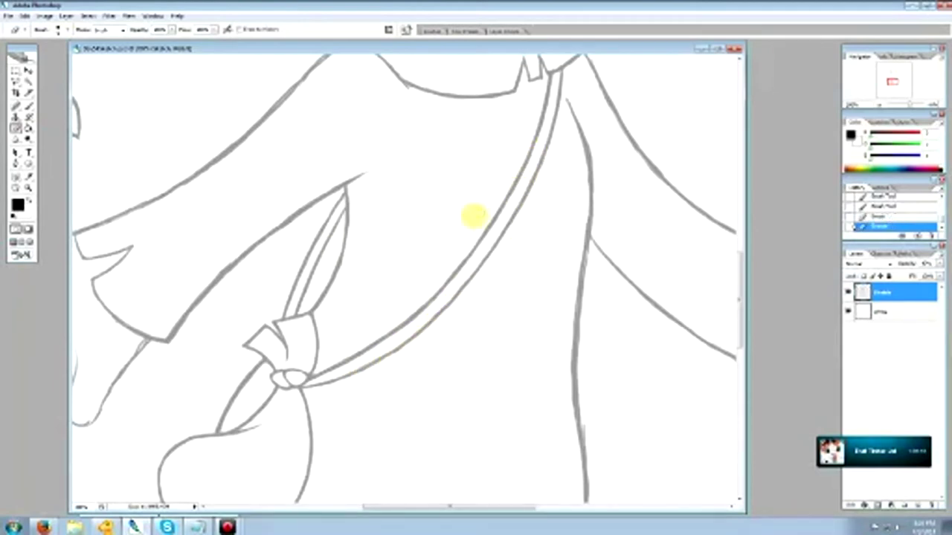
mouse_move(411, 309)
left_mouse_down()
mouse_move(330, 363)
mouse_move(418, 307)
left_mouse_up()
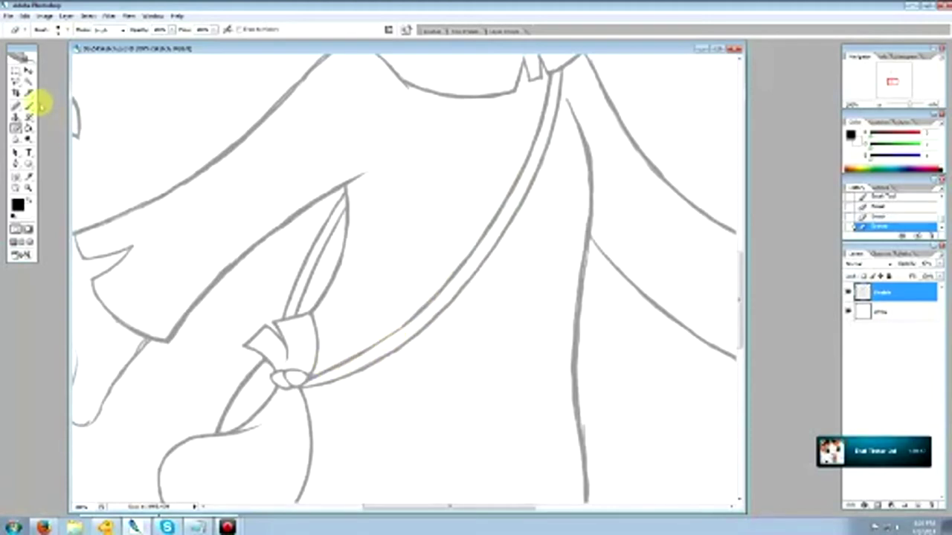
Strengthen and smooth the strap's upper edge near the knot, and paint a small curved fold beneath the knot
left_click(28, 106)
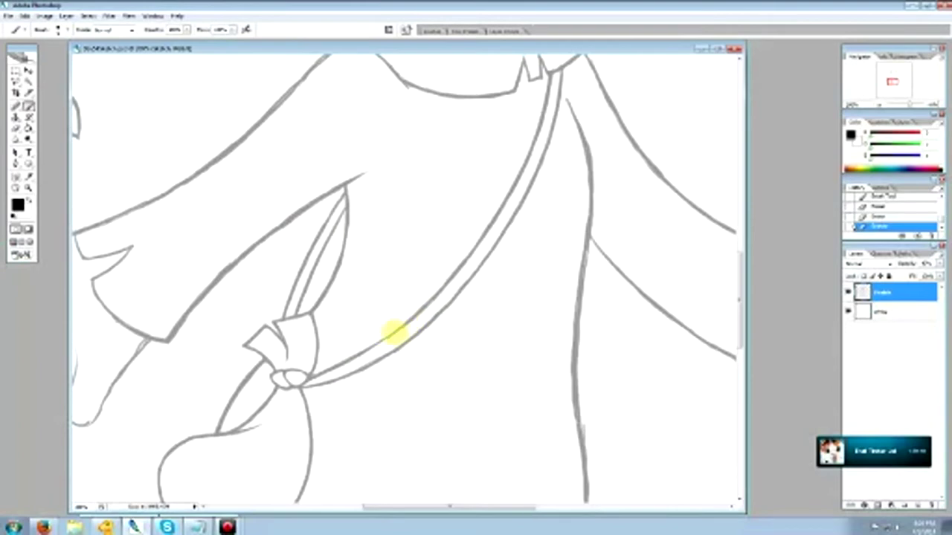
mouse_move(394, 333)
left_mouse_down()
mouse_move(375, 348)
mouse_move(393, 334)
left_mouse_up()
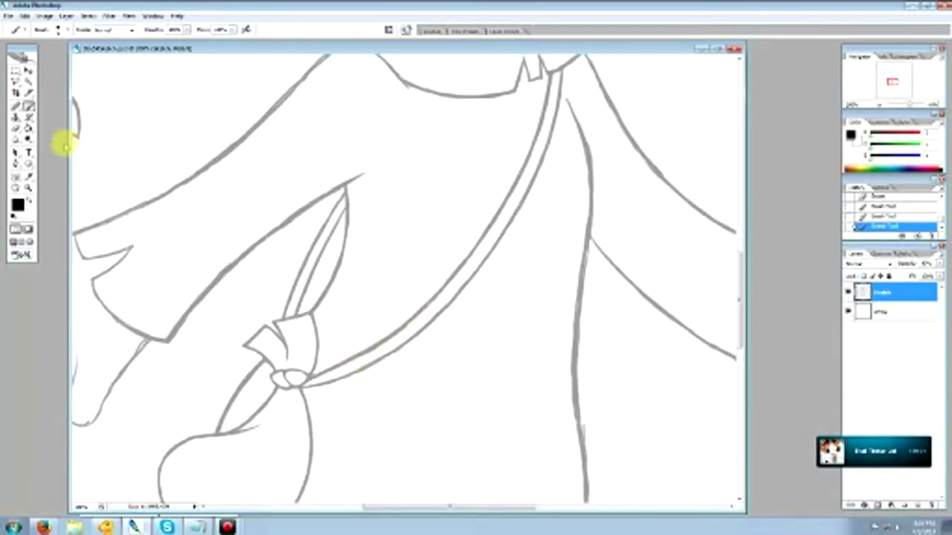
left_click(16, 127)
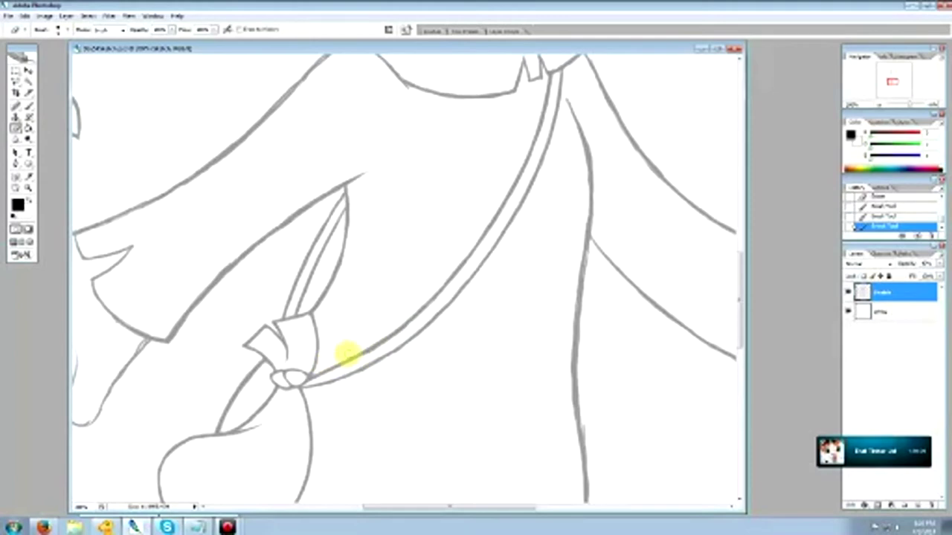
mouse_move(347, 354)
left_mouse_down()
mouse_move(419, 320)
mouse_move(384, 346)
mouse_move(398, 336)
mouse_move(362, 355)
mouse_move(417, 320)
left_mouse_up()
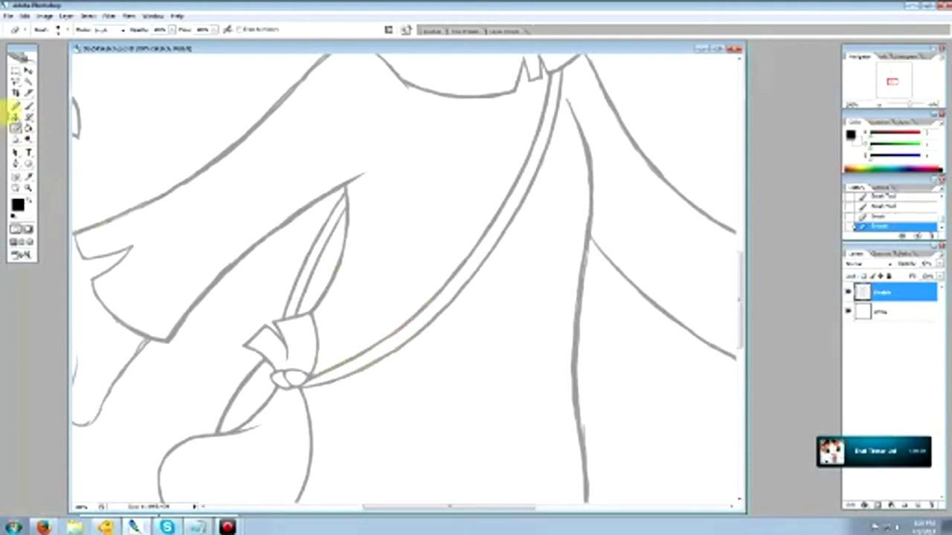
left_click(14, 108)
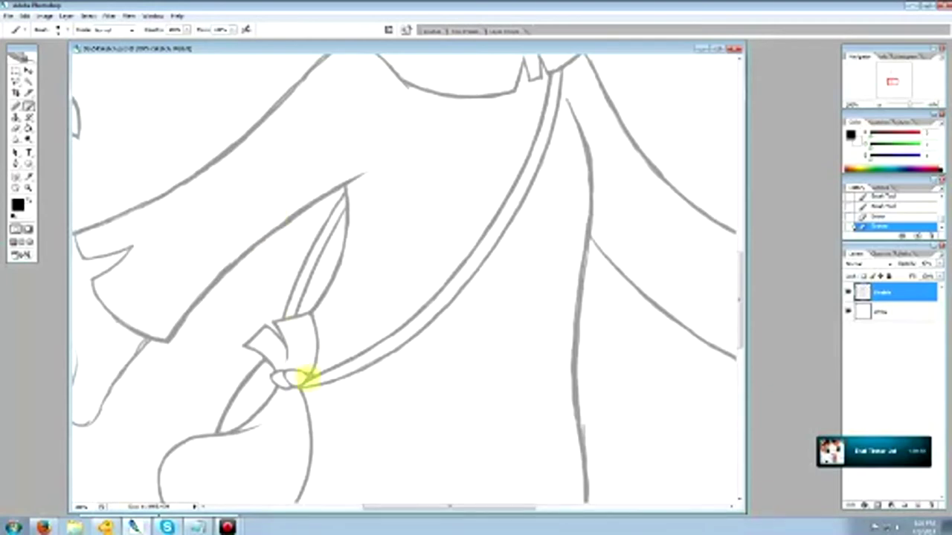
left_click_drag(279, 383, 294, 394)
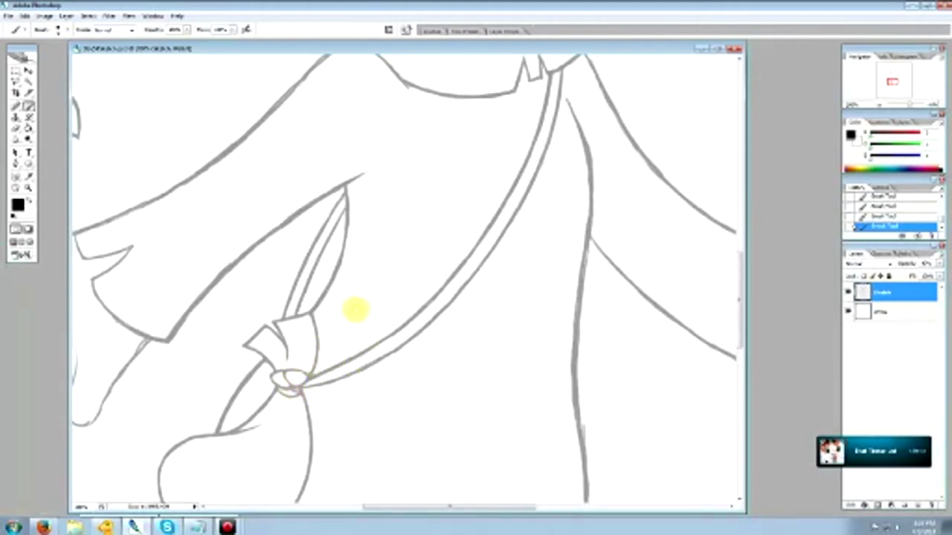
Examine the whole character's line art at a reduced zoom, and inspect the bag and its knot up close
left_click(29, 188)
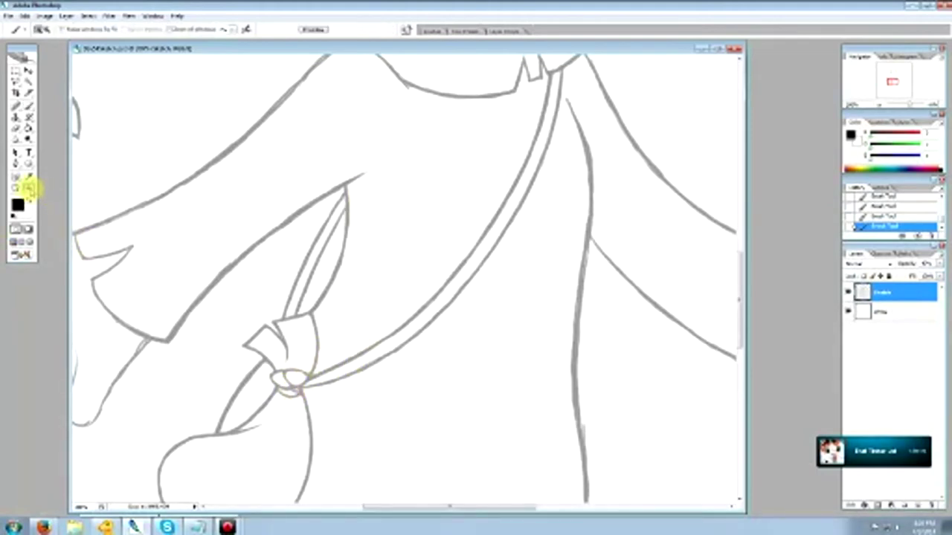
right_click(365, 260)
left_click(383, 283)
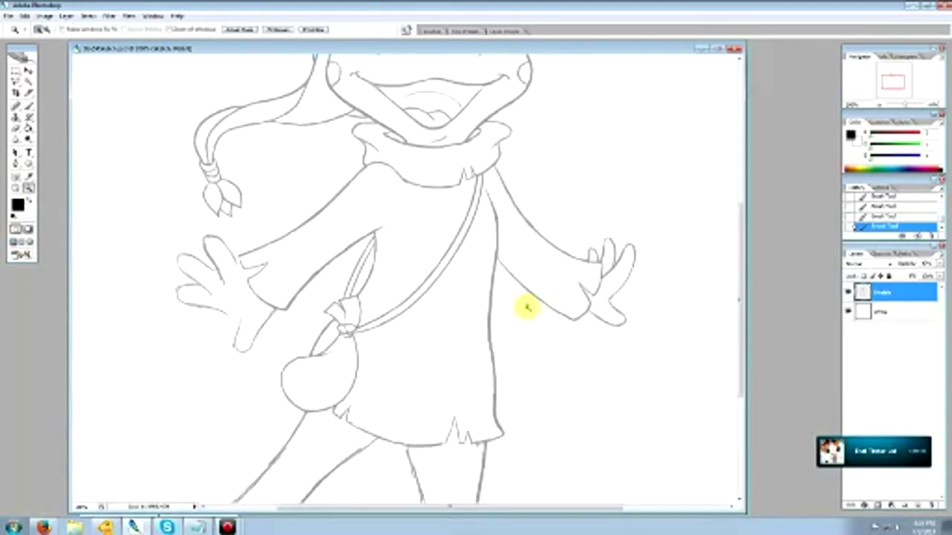
right_click(476, 280)
left_click(504, 333)
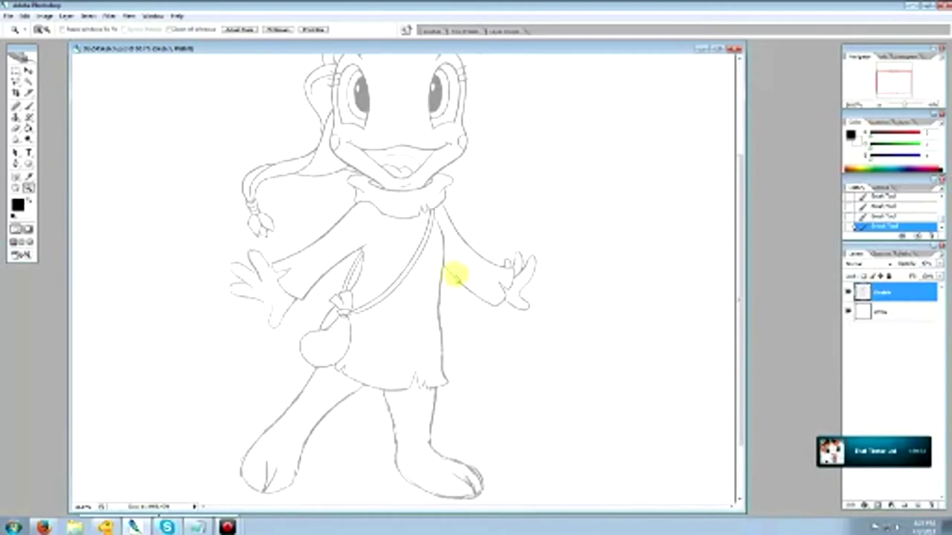
right_click(455, 274)
left_click(482, 328)
left_click(385, 314)
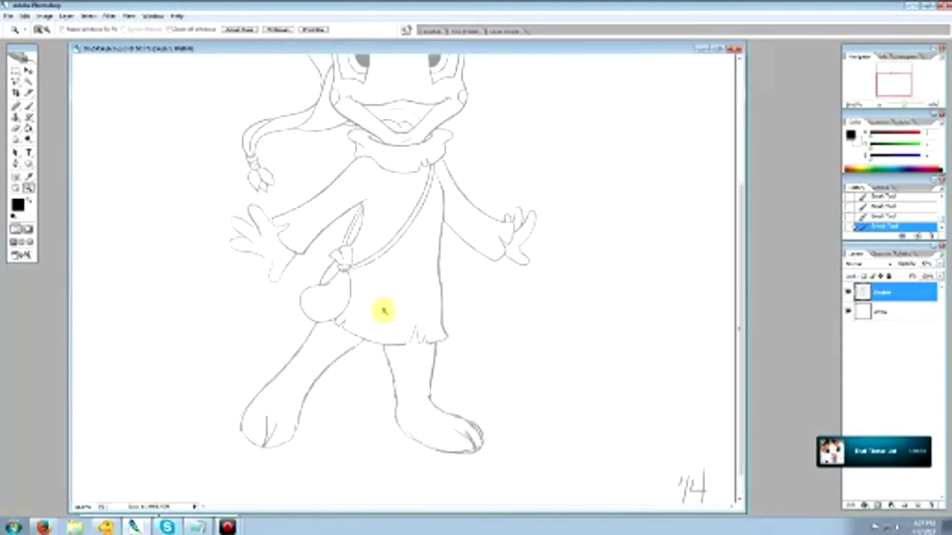
left_click(318, 252)
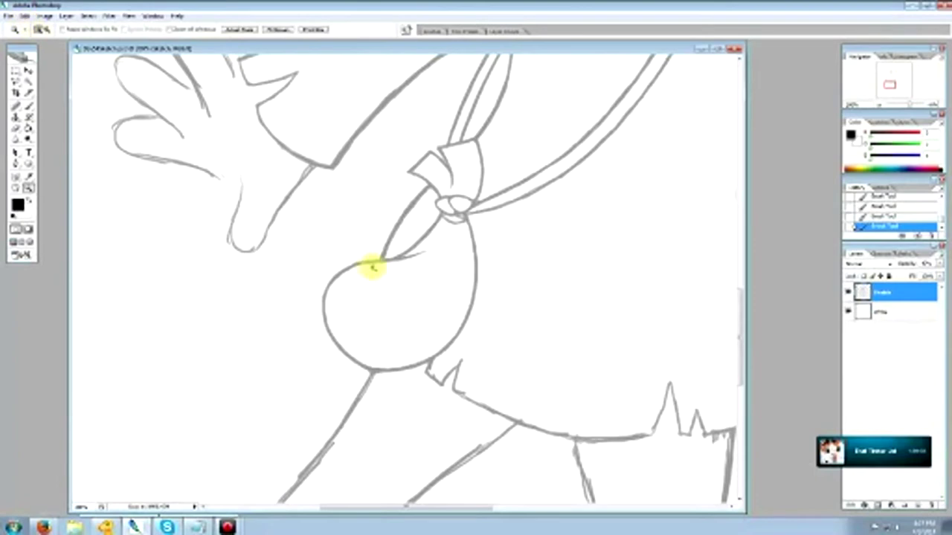
left_click(15, 83)
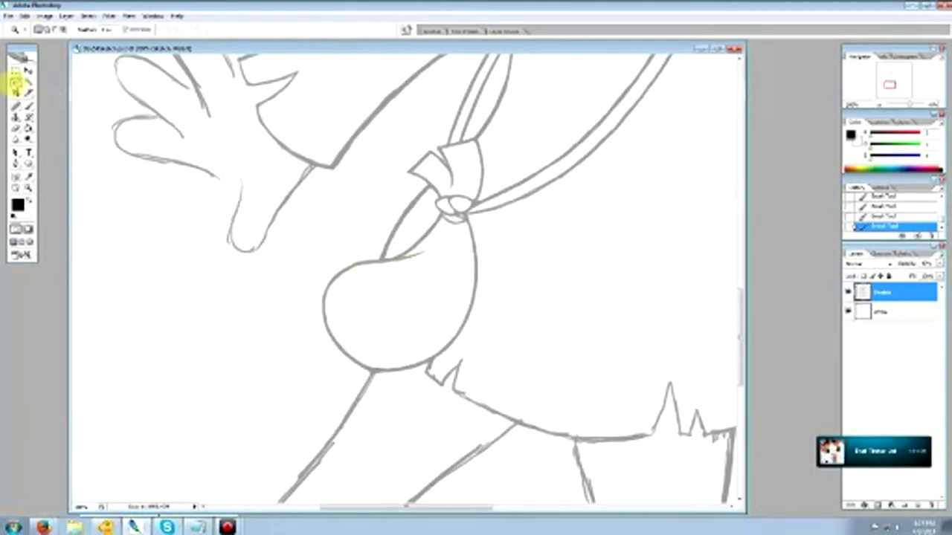
left_click(223, 304)
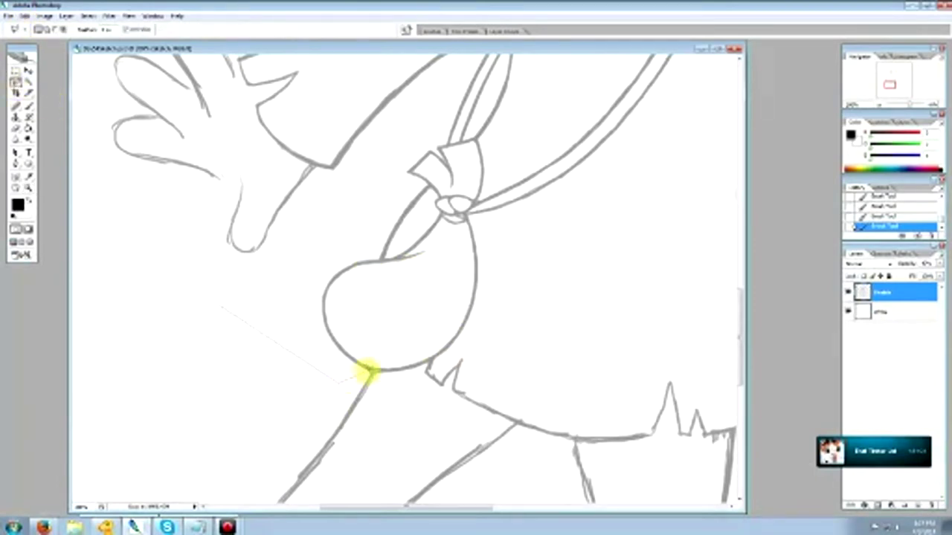
left_click(367, 371)
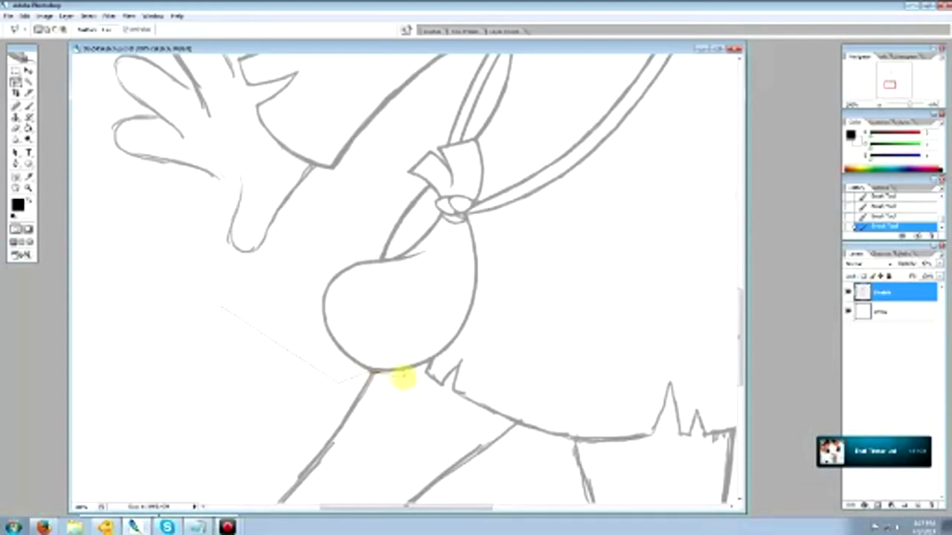
left_click(218, 333)
left_click(219, 305)
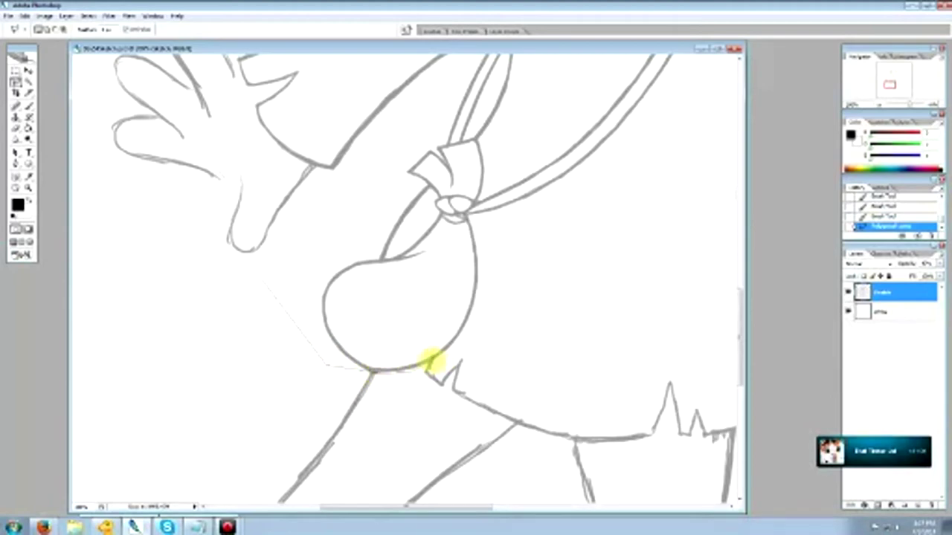
Select the bag and its knot with a Polygonal Lasso outline, leaving out the strap, legs and tunic hem
left_click(495, 322)
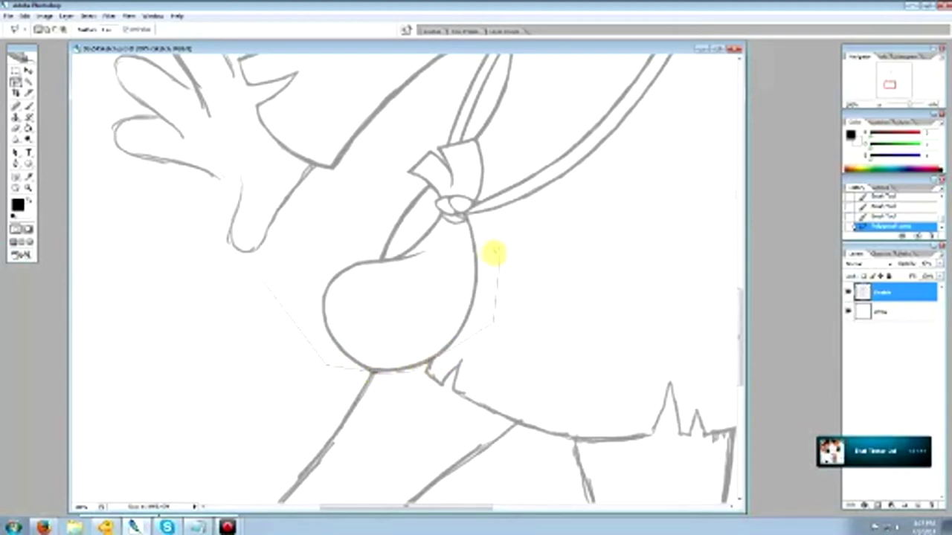
left_click(496, 256)
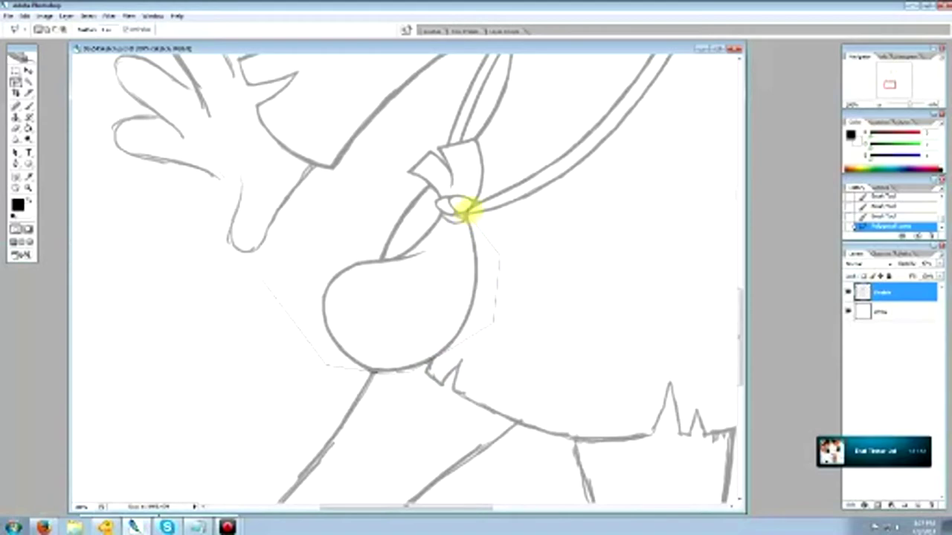
left_click(479, 199)
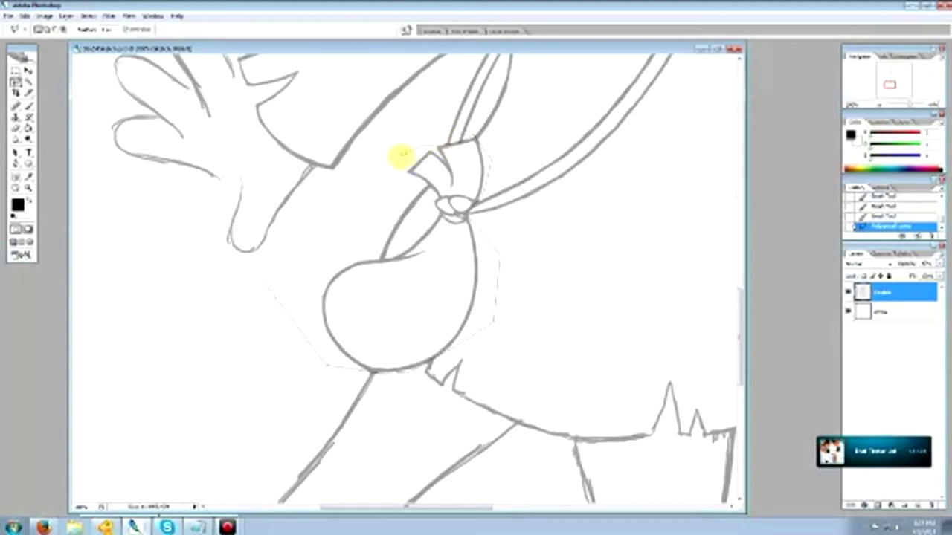
left_click(376, 174)
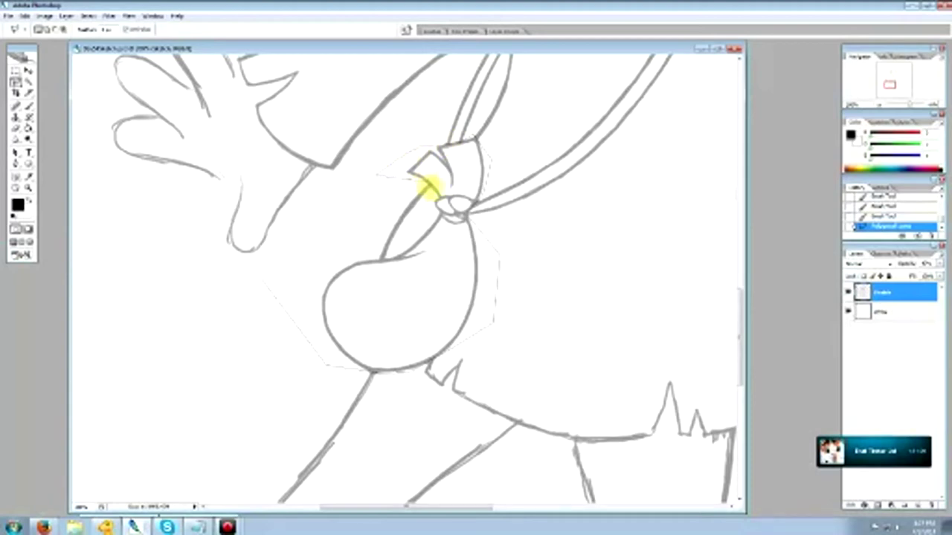
left_click(434, 191)
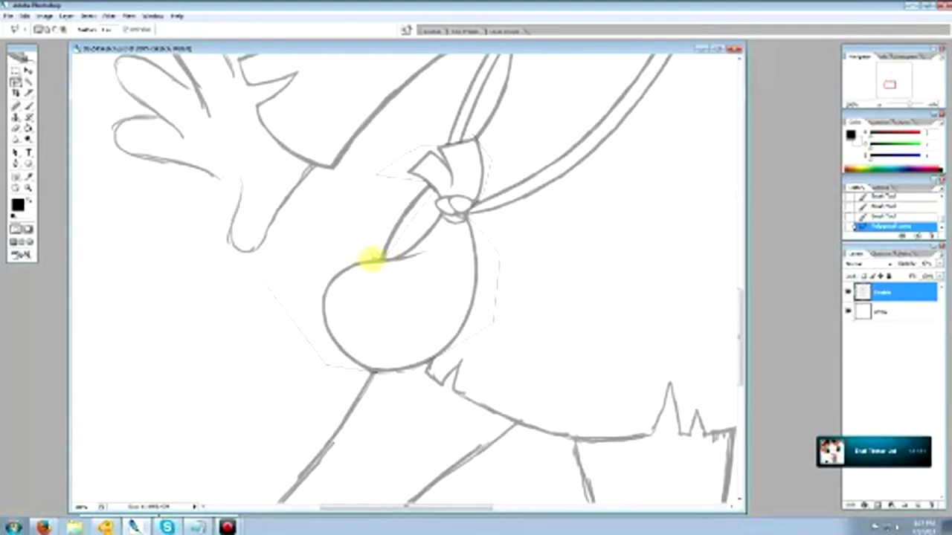
left_click(374, 258)
left_click(262, 279)
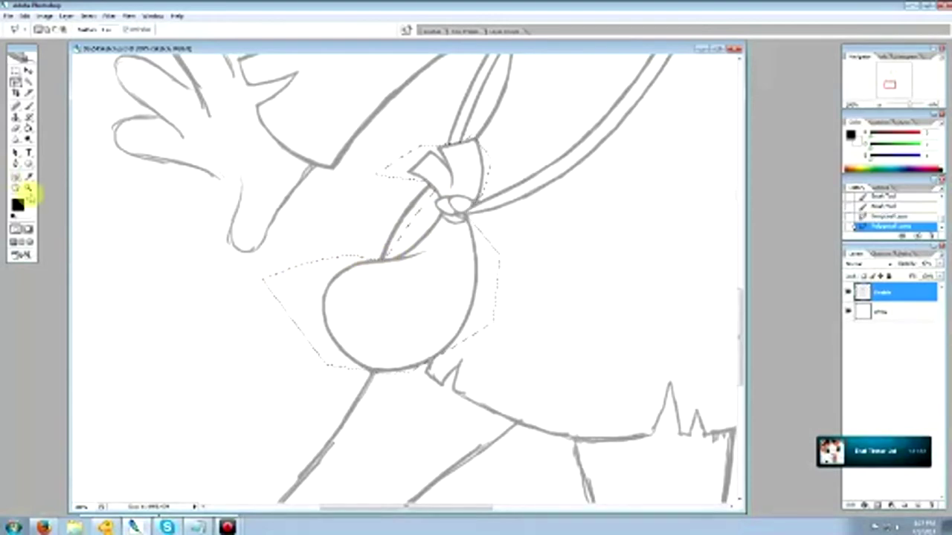
Enlarge the selected bag and knot slightly downward and outward with the Scale transform, and apply it
left_click(29, 189)
right_click(414, 288)
left_click(429, 341)
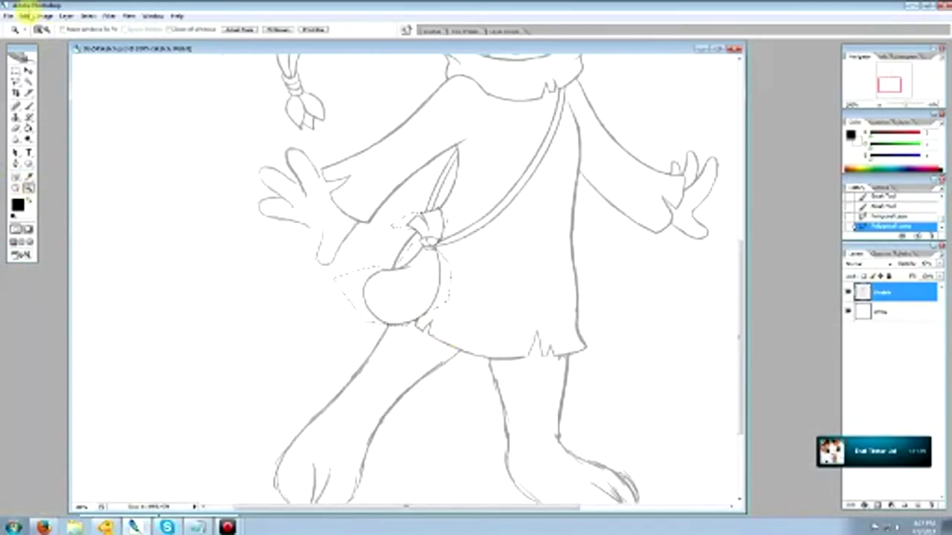
left_click(26, 15)
mouse_move(89, 183)
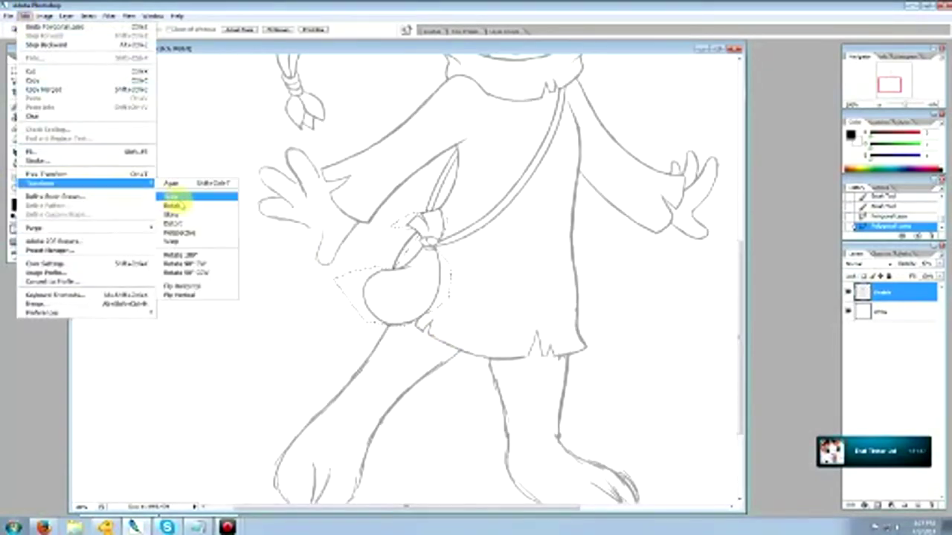
left_click(178, 196)
scroll(557, 276, "up", 3)
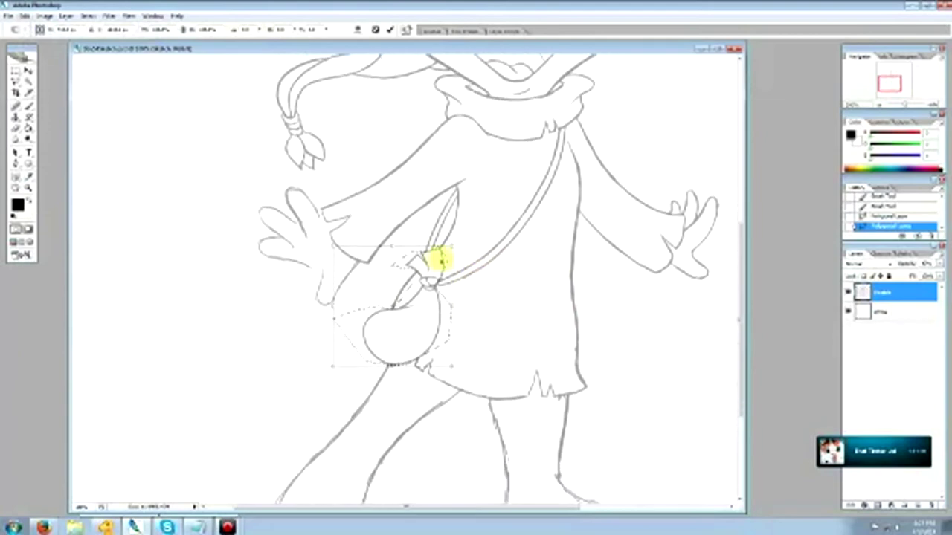
left_click_drag(332, 365, 320, 381)
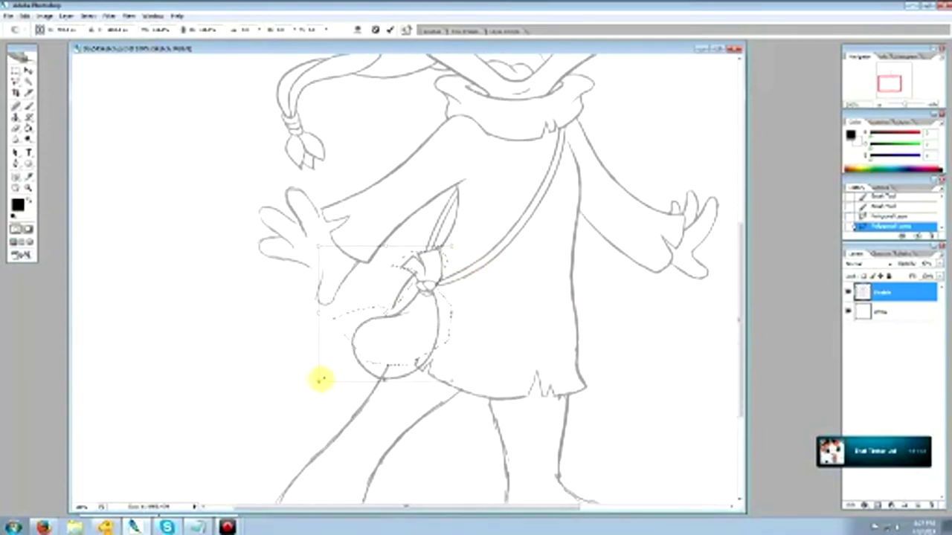
left_click(27, 70)
left_click(436, 191)
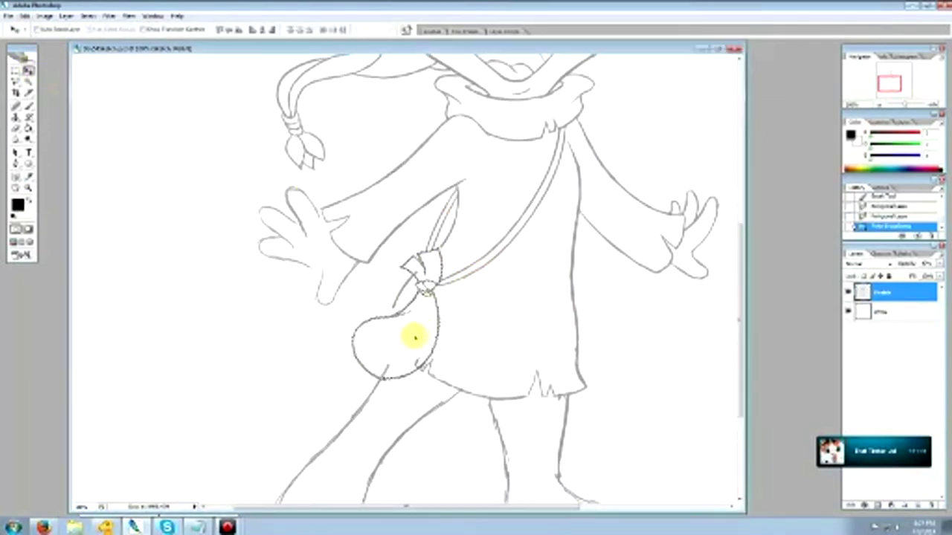
Move the enlarged bag slightly up so the knot lines up with the strap, and clear the selection
left_click_drag(414, 338, 410, 332)
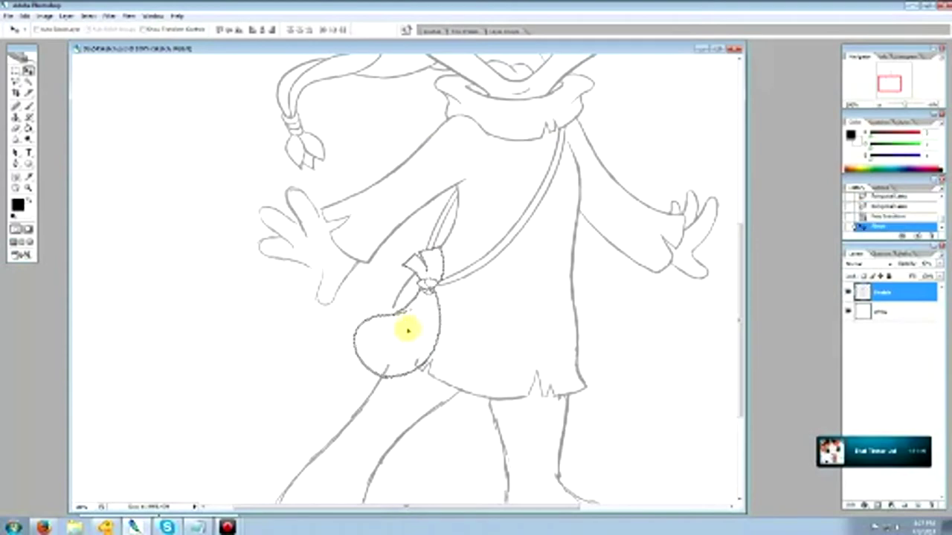
left_click_drag(405, 327, 406, 325)
key("ctrl+d")
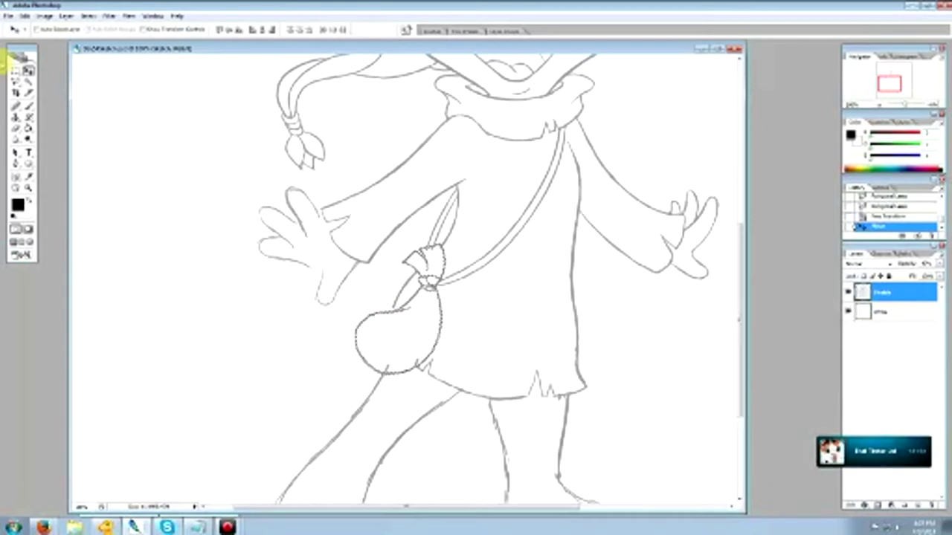
left_click(15, 70)
Erase the strap, leg and hem lines overlapping the enlarged bag and knot, and extend the short strap line to the bag with the Brush
left_click(28, 187)
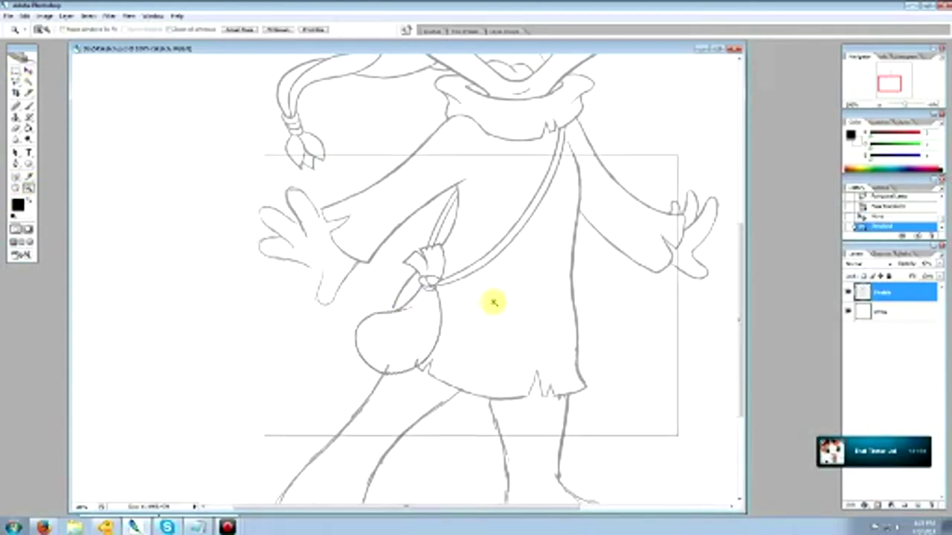
left_click(493, 302)
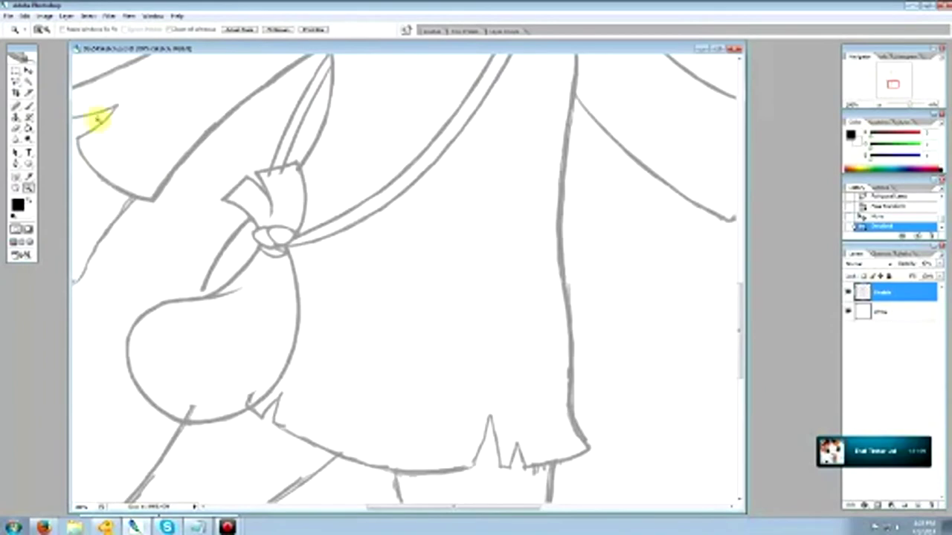
left_click(16, 127)
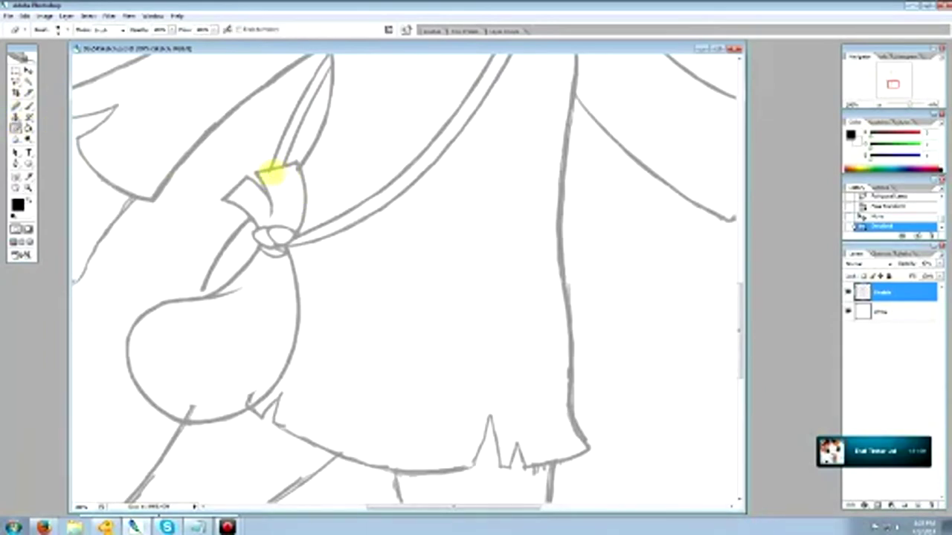
left_click_drag(269, 175, 297, 169)
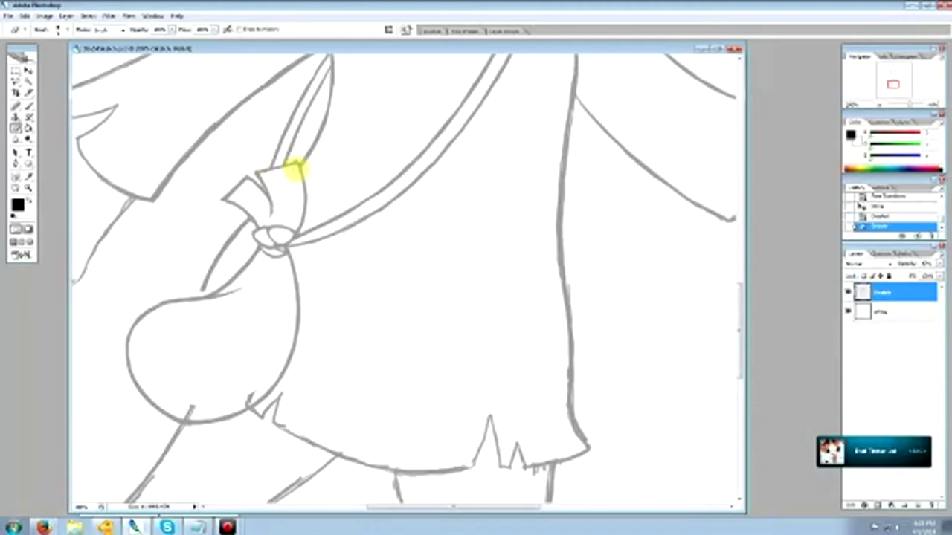
left_click(296, 170)
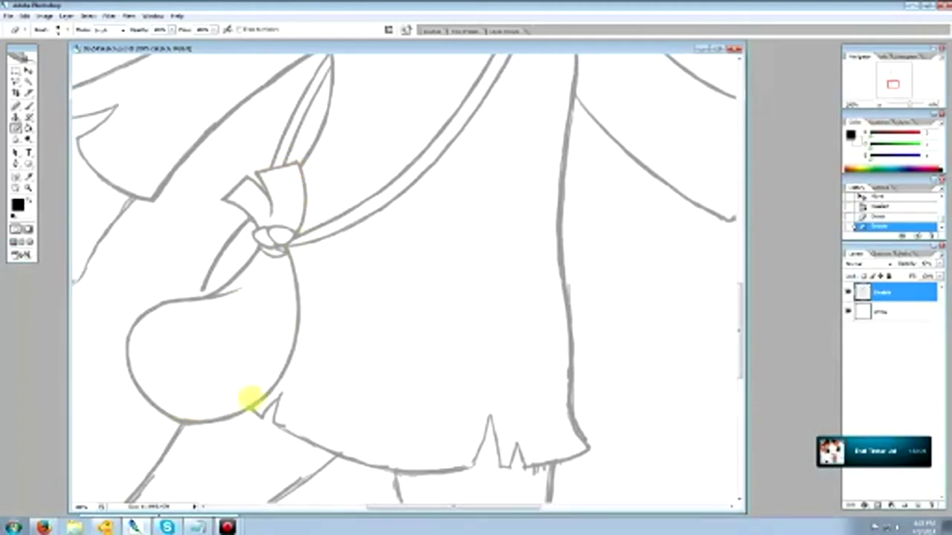
left_click(28, 106)
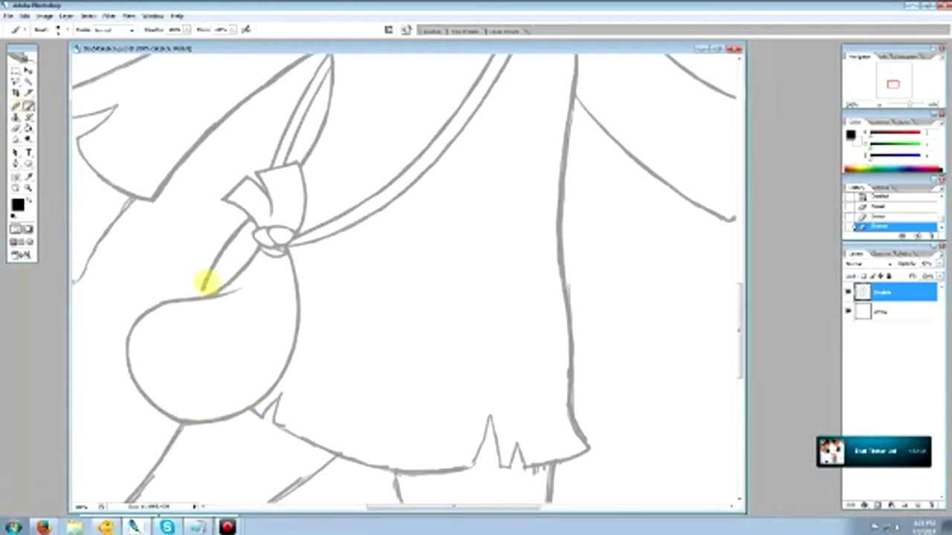
left_click(202, 288)
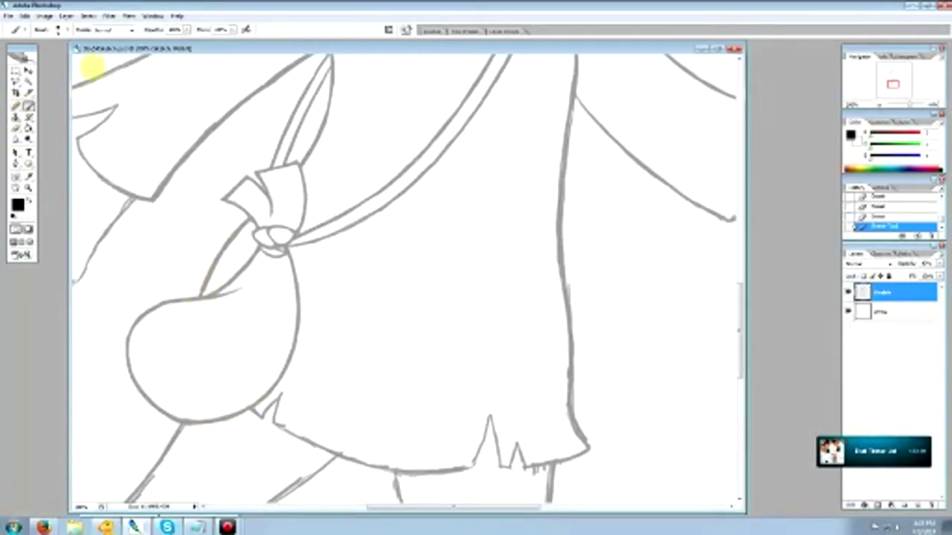
Erase the rough lower section of the tunic's side line opposite the bag and redraw it as a smooth Brush line down to the hem
left_click(28, 187)
right_click(475, 252)
left_click(499, 271)
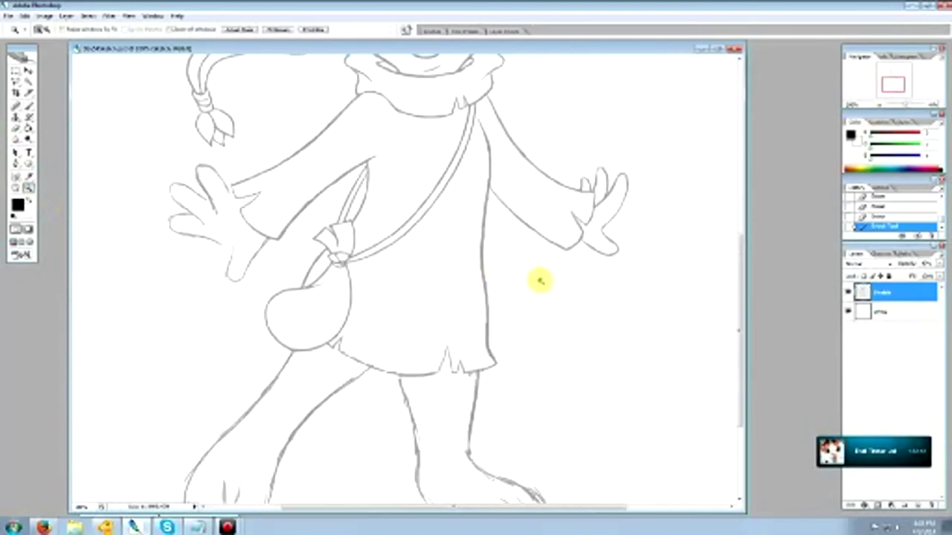
scroll(516, 284, "up", 1)
scroll(513, 281, "down", 3)
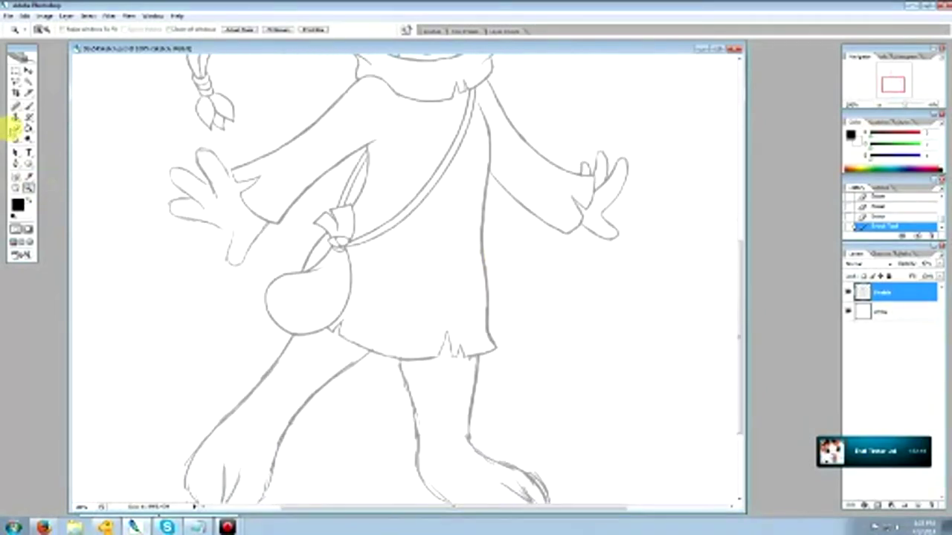
left_click(14, 128)
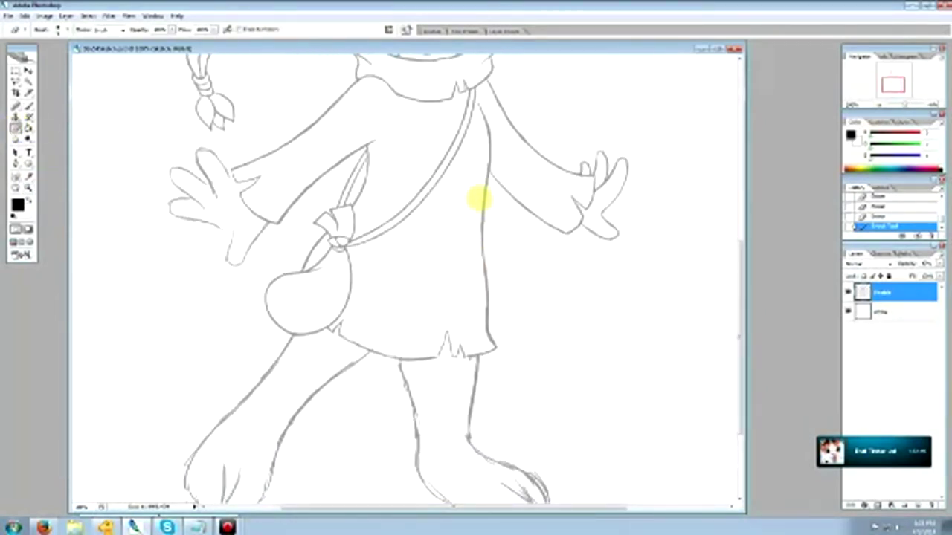
mouse_move(482, 244)
left_mouse_down()
mouse_move(486, 306)
mouse_move(484, 215)
left_mouse_up()
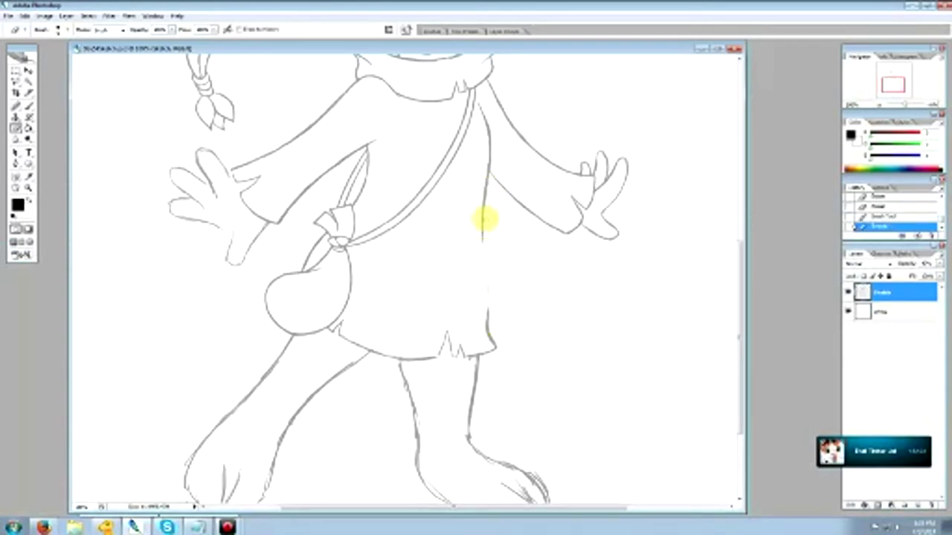
left_click(29, 106)
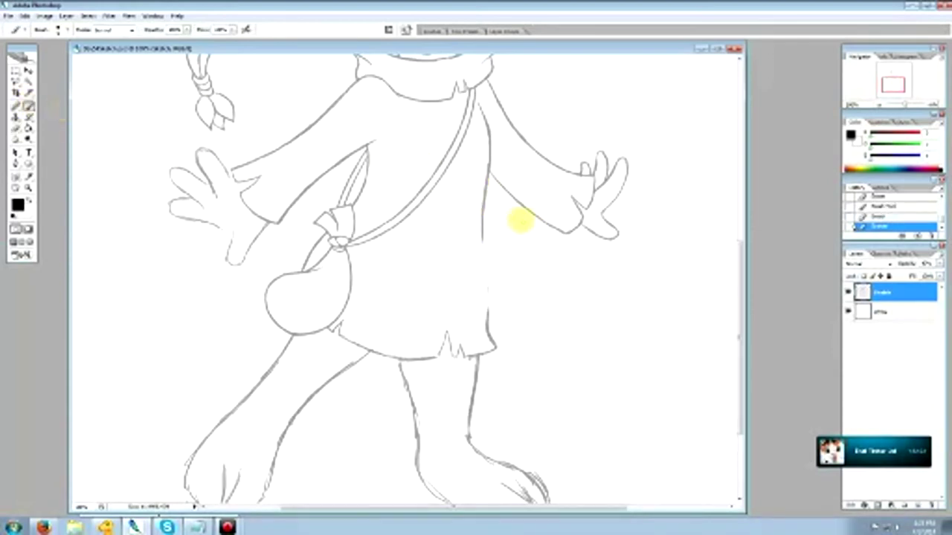
left_click_drag(482, 238, 484, 323)
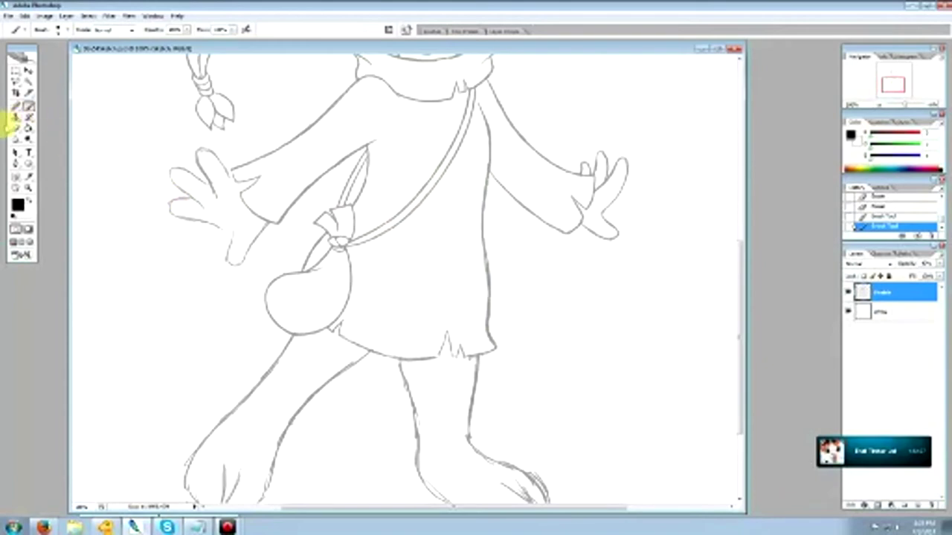
Thin the redrawn tunic side line with the Eraser, and clean up its upper end near the armpit
left_click(15, 128)
left_click_drag(484, 274, 484, 287)
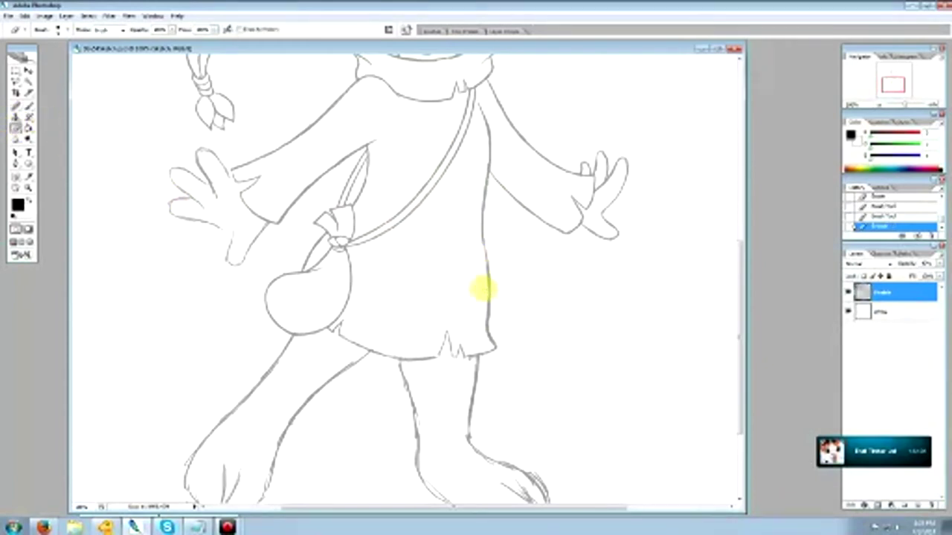
left_click(864, 217)
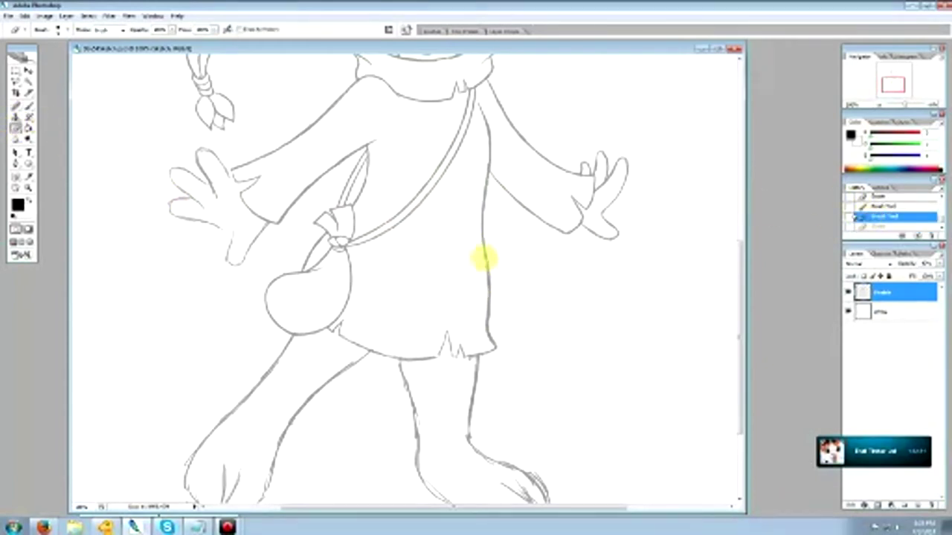
left_click_drag(482, 253, 488, 325)
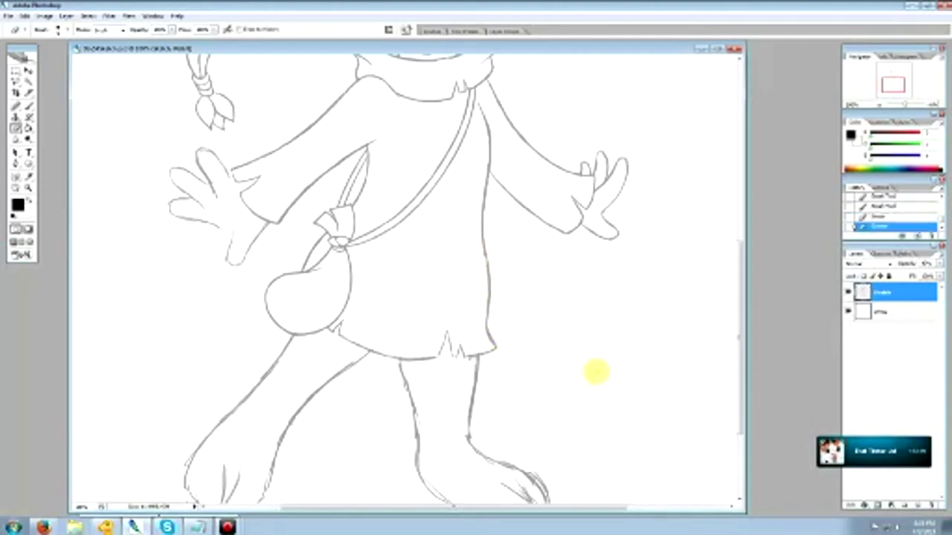
mouse_move(742, 296)
left_mouse_down()
mouse_move(773, 237)
mouse_move(773, 263)
mouse_move(757, 291)
left_mouse_up()
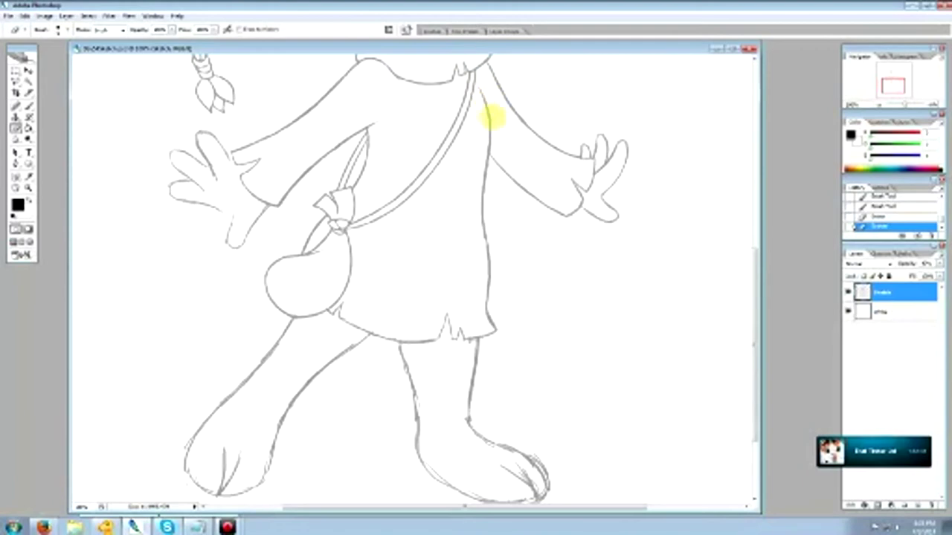
left_click_drag(490, 115, 496, 103)
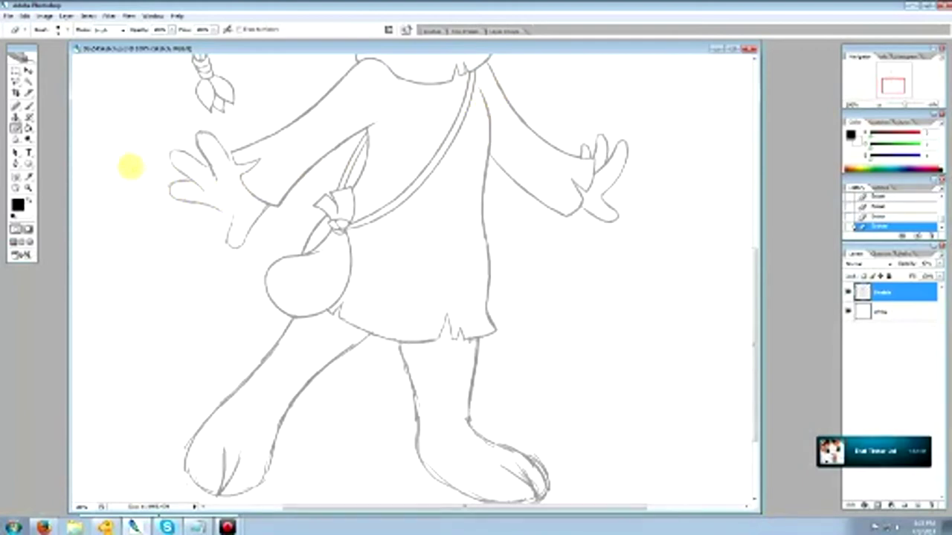
Select the whole duck figure without the signature, rotate it slightly counterclockwise, apply the transform and clear the selection
mouse_move(751, 319)
left_mouse_down()
mouse_move(754, 330)
mouse_move(758, 253)
left_mouse_up()
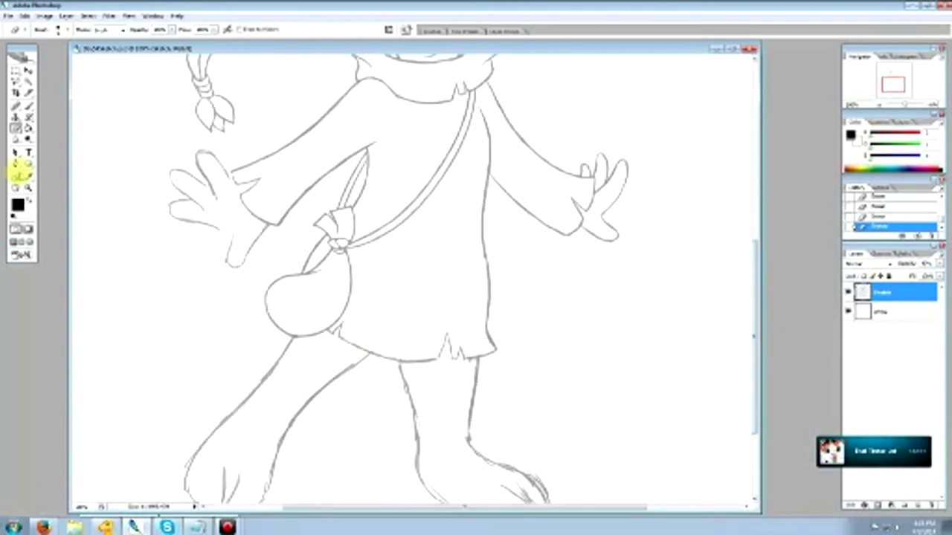
left_click(28, 187)
right_click(414, 251)
left_click(420, 258)
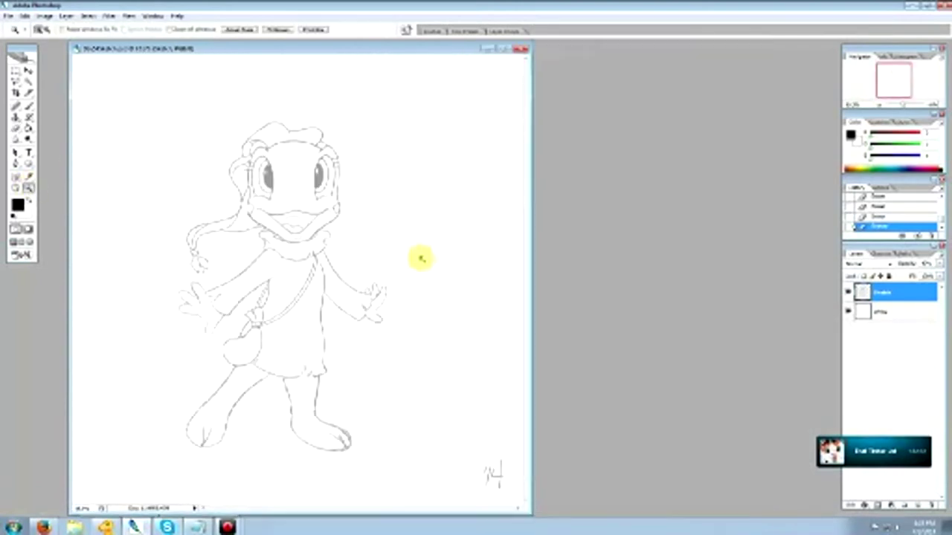
left_click(15, 70)
mouse_move(142, 93)
left_mouse_down()
mouse_move(271, 244)
mouse_move(433, 468)
left_mouse_up()
left_click(25, 15)
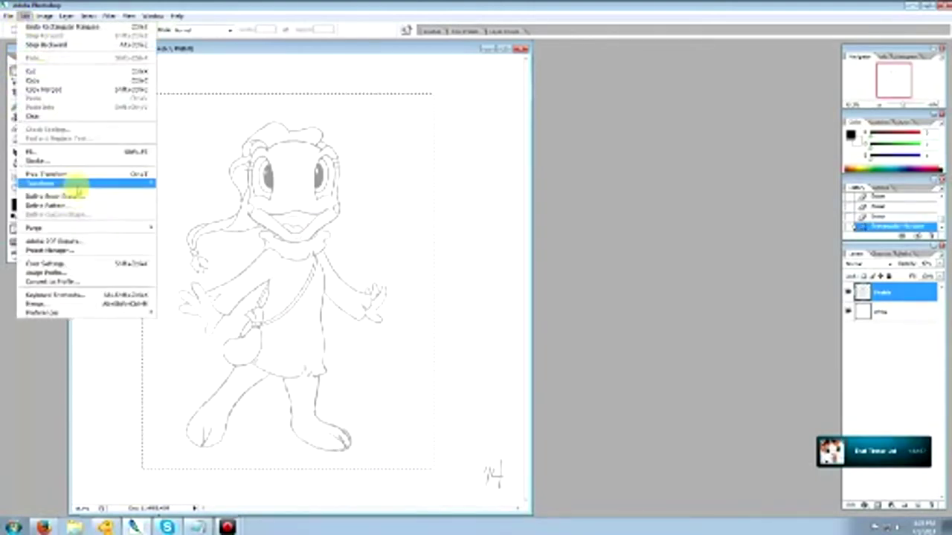
mouse_move(74, 183)
left_click(172, 196)
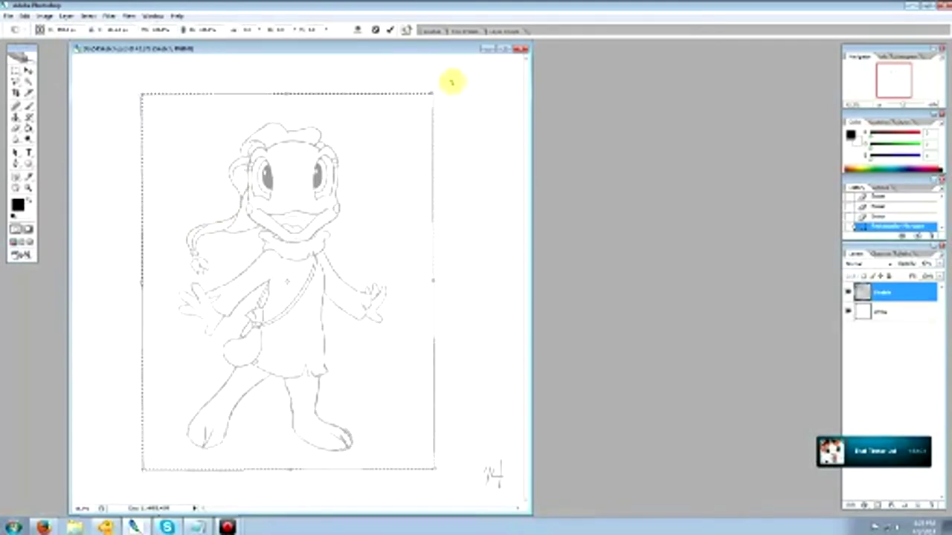
left_click(17, 69)
left_click(440, 193)
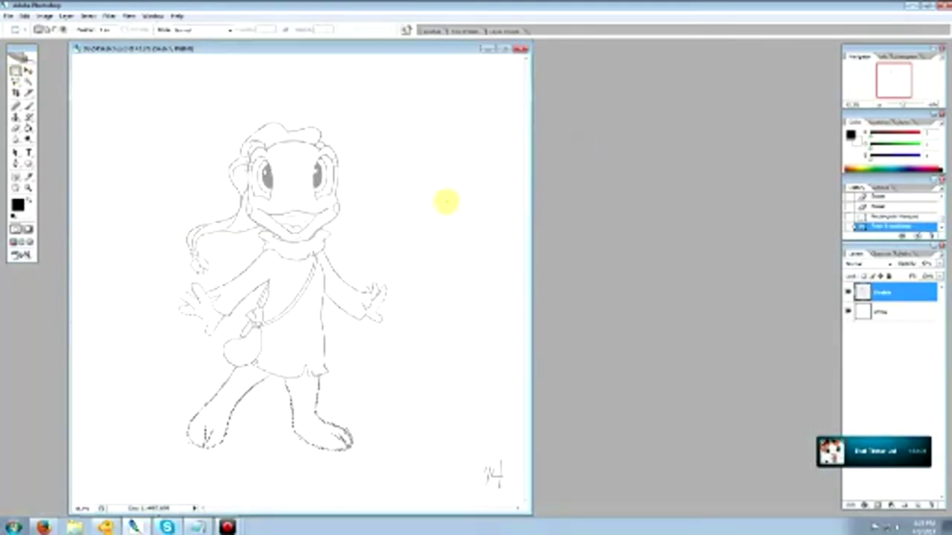
Widen the document window, reselect the entire figure, rotate it a little further counterclockwise, and deselect it
left_click_drag(531, 212, 715, 208)
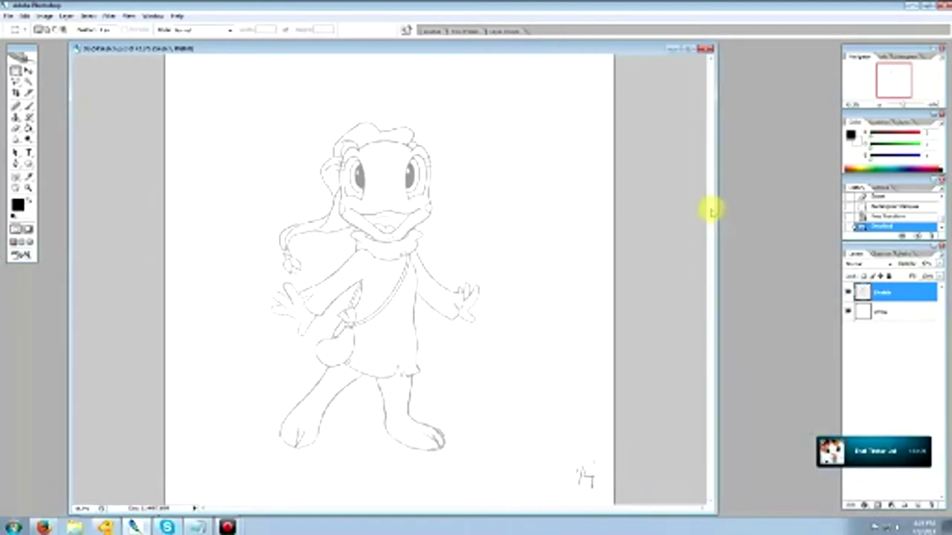
left_click(28, 188)
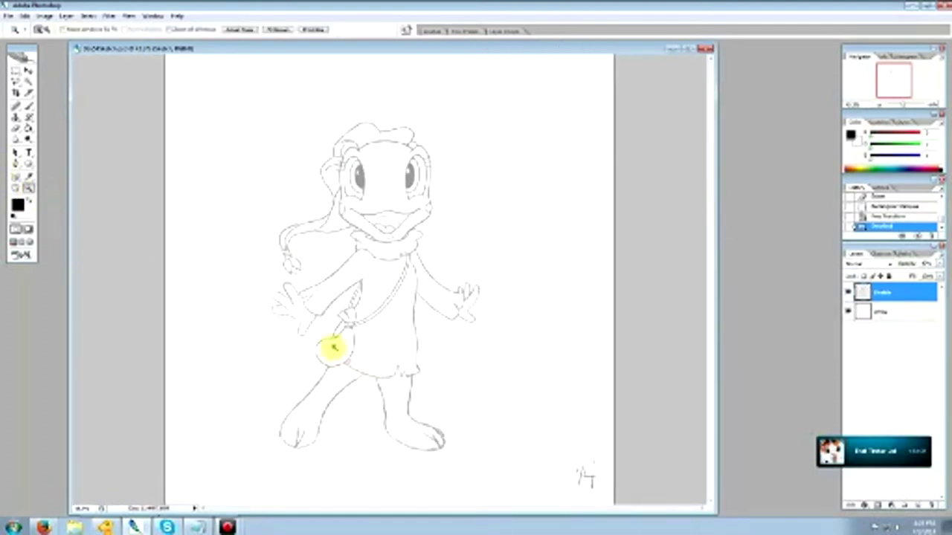
left_click(16, 69)
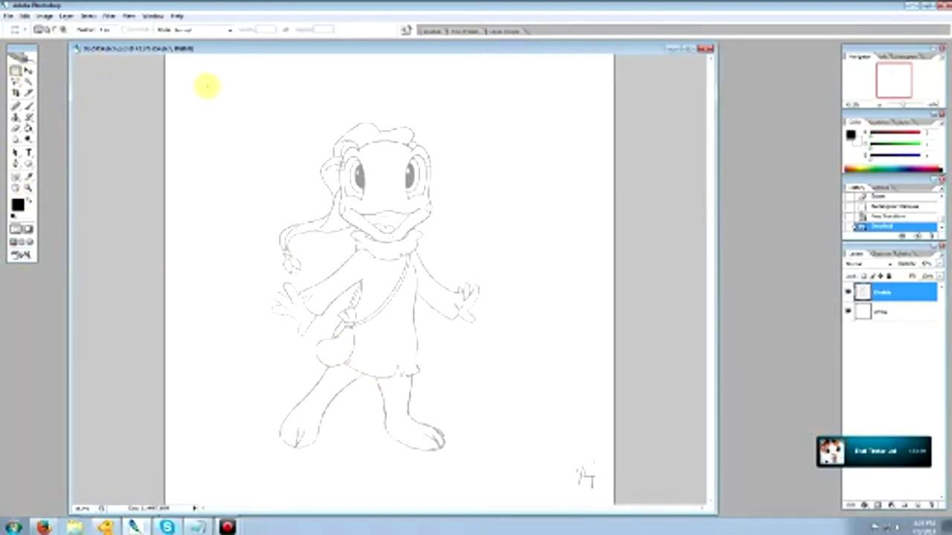
left_click_drag(208, 87, 533, 470)
left_click(25, 15)
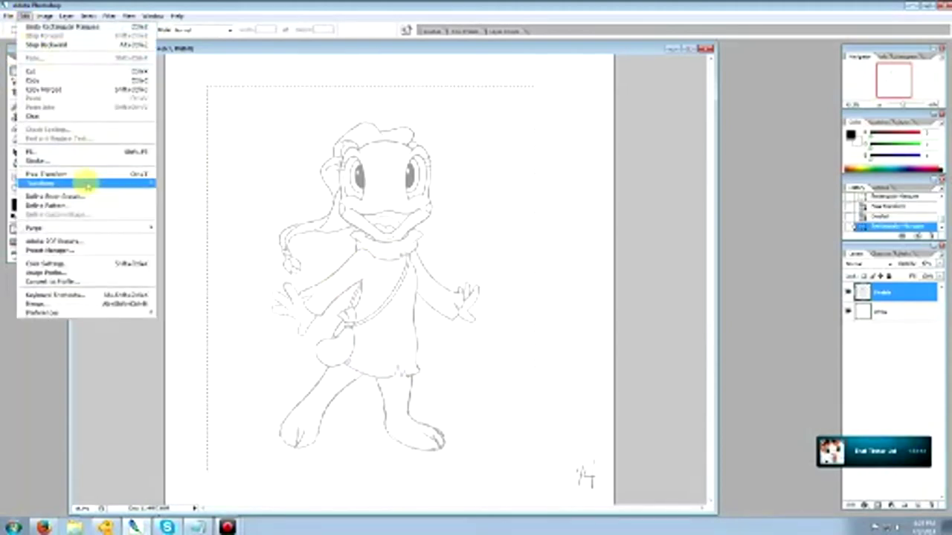
mouse_move(99, 186)
left_click(227, 204)
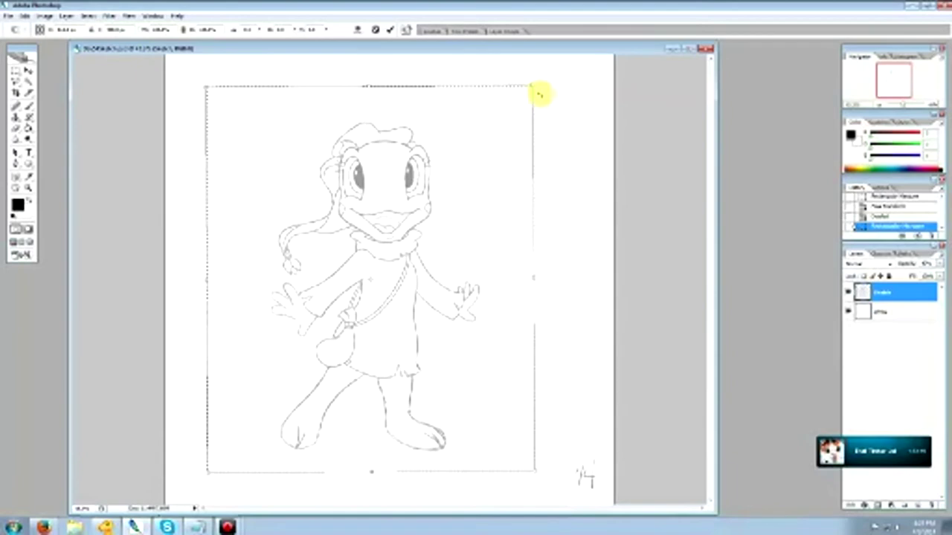
left_click(15, 70)
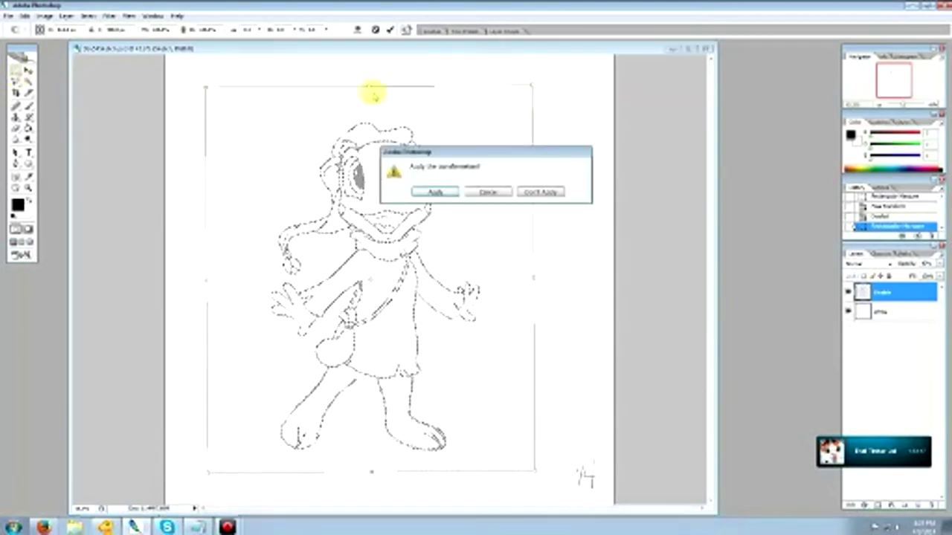
left_click(431, 190)
left_click(536, 171)
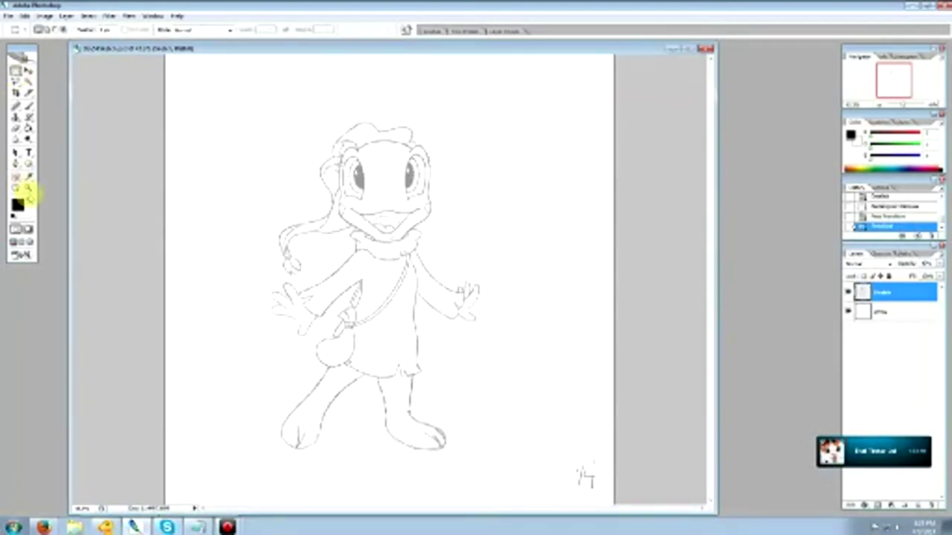
Trim the outline of the hair tassel's tip above the bag-side hand with the Eraser
left_click(28, 188)
left_click(330, 307)
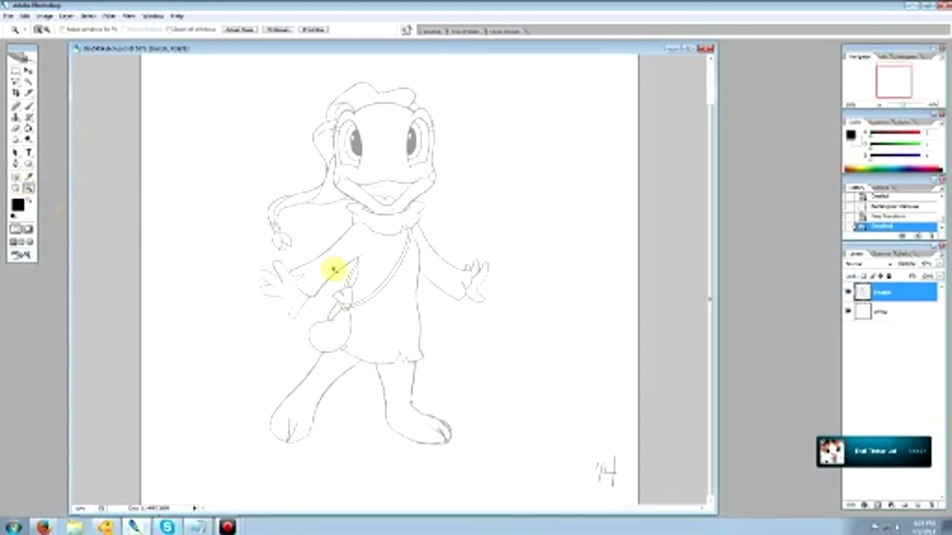
left_click(314, 310)
left_click(315, 313)
left_click(329, 240)
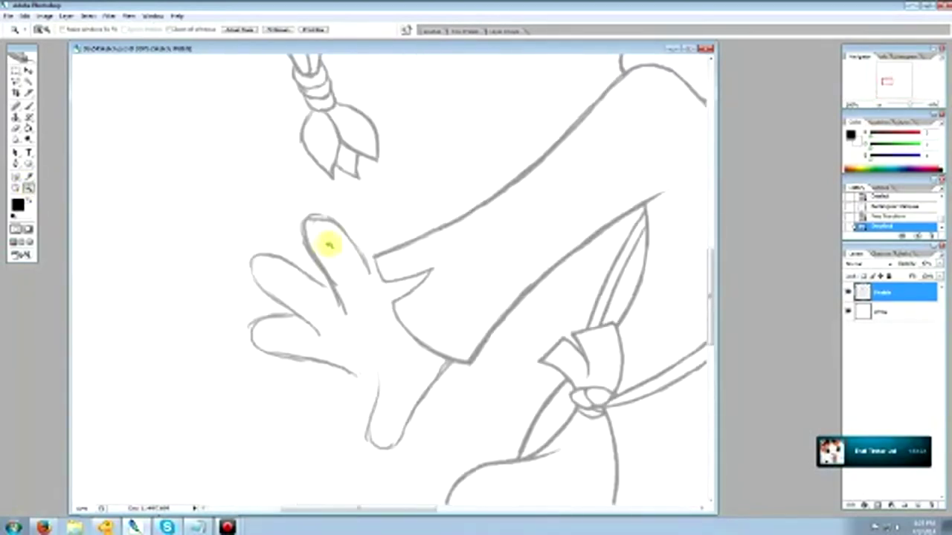
left_click(28, 106)
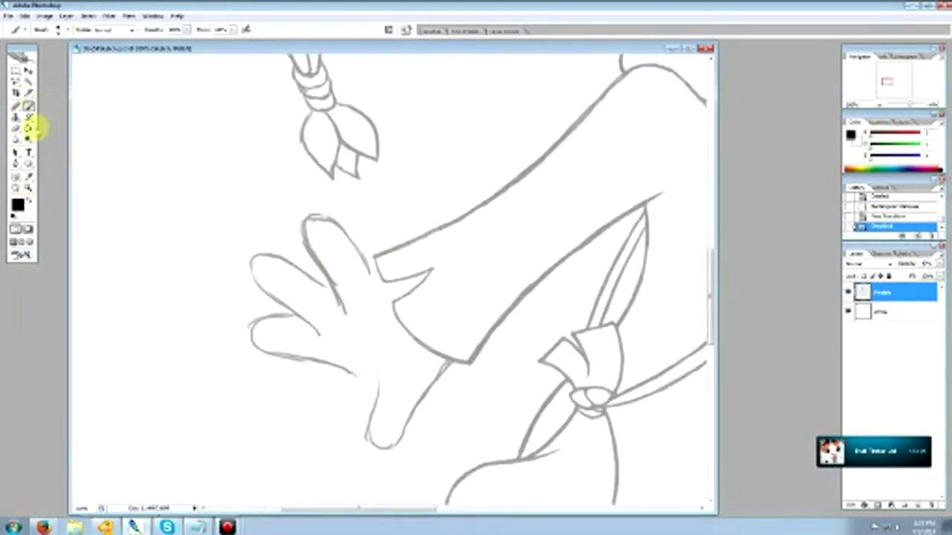
left_click(15, 128)
mouse_move(296, 149)
left_mouse_down()
mouse_move(331, 191)
mouse_move(334, 171)
left_mouse_up()
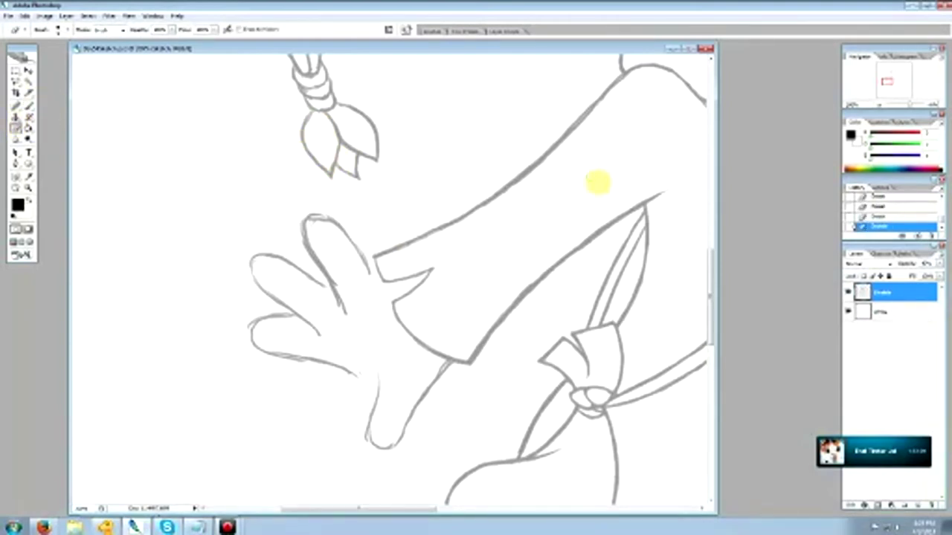
Redraw the bag-side hand's finger nearest the sleeve with the Brush, extending its lines to the cuff and into the palm
left_click_drag(719, 299, 712, 312)
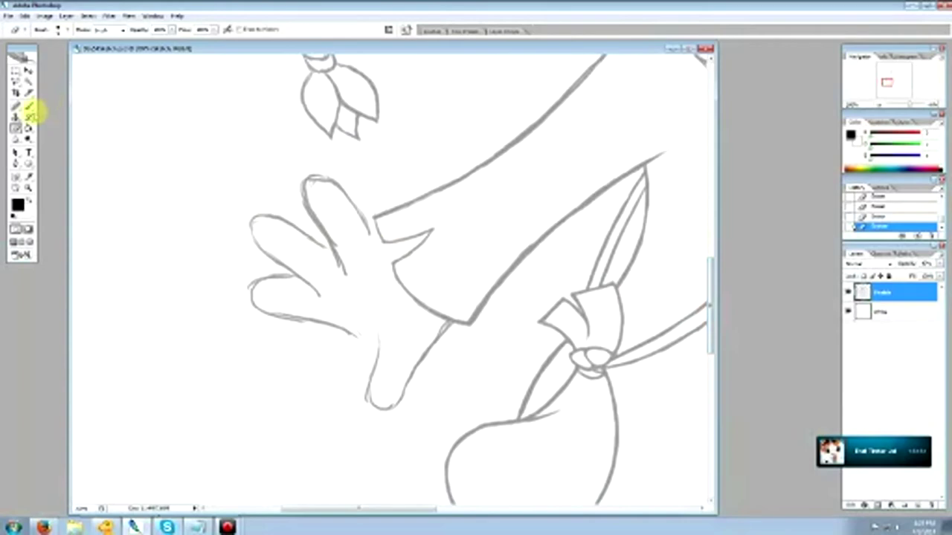
left_click(30, 106)
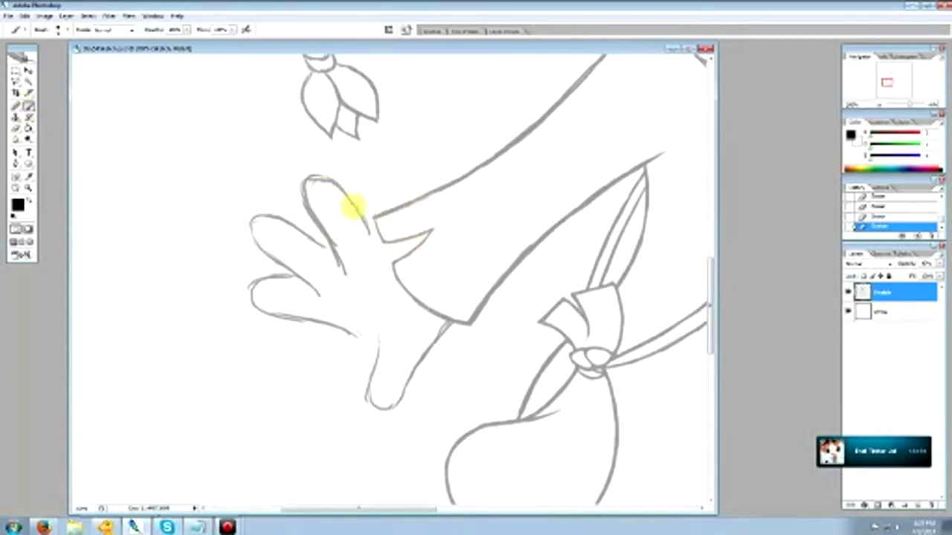
left_click_drag(344, 190, 363, 218)
mouse_move(359, 214)
left_mouse_down()
mouse_move(368, 235)
mouse_move(423, 222)
mouse_move(425, 254)
mouse_move(385, 251)
left_mouse_up()
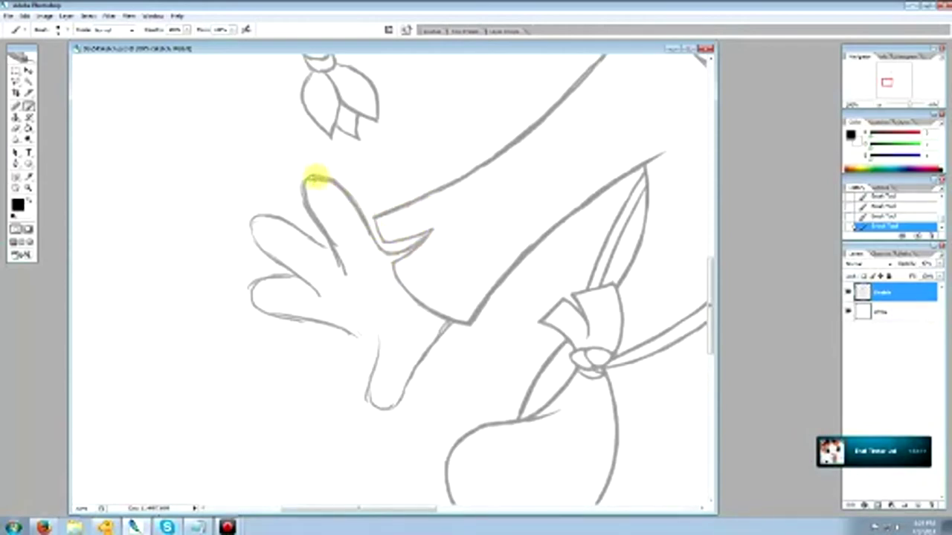
mouse_move(313, 178)
left_mouse_down()
mouse_move(314, 213)
mouse_move(354, 255)
mouse_move(340, 270)
mouse_move(348, 291)
left_mouse_up()
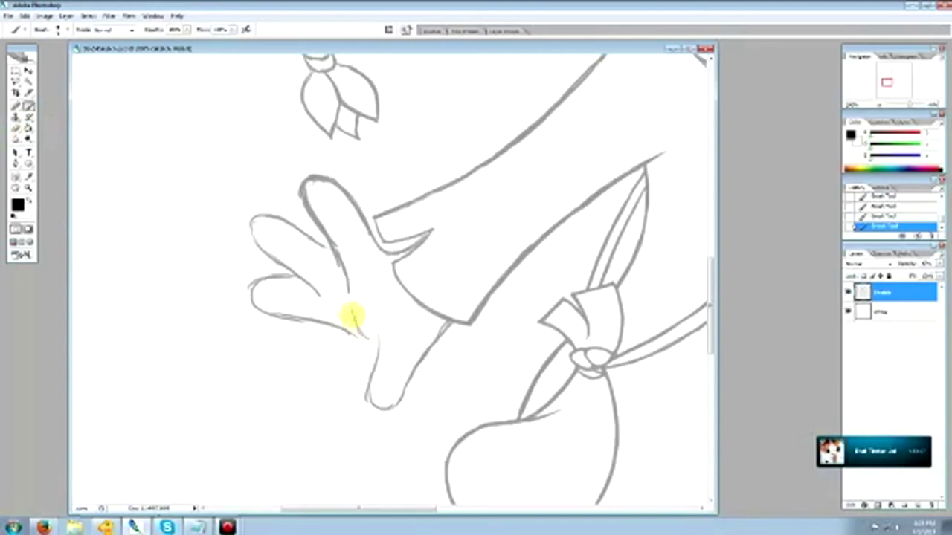
Thin and smooth the redrawn finger's outline with the Eraser, touching up its edge near the cuff with the Brush
left_click(17, 128)
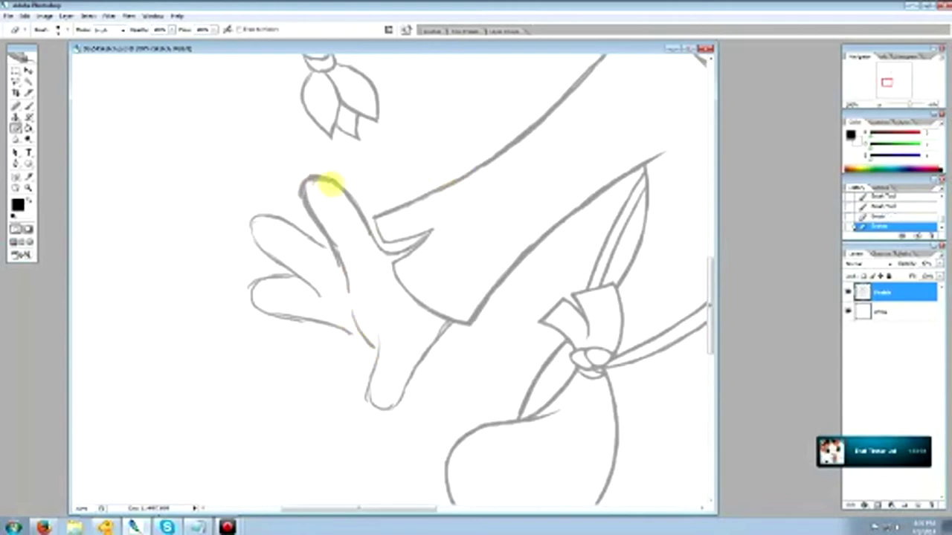
left_click_drag(315, 184, 291, 180)
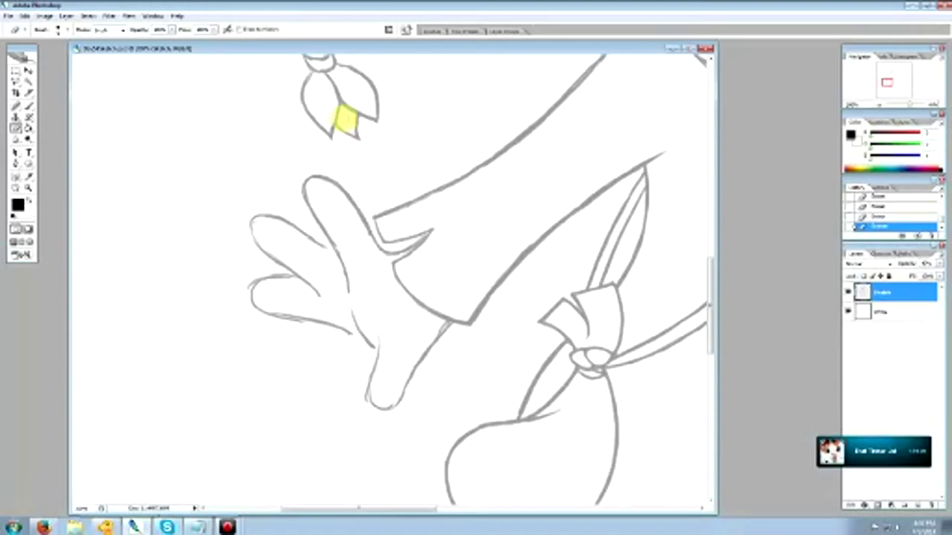
left_click(29, 107)
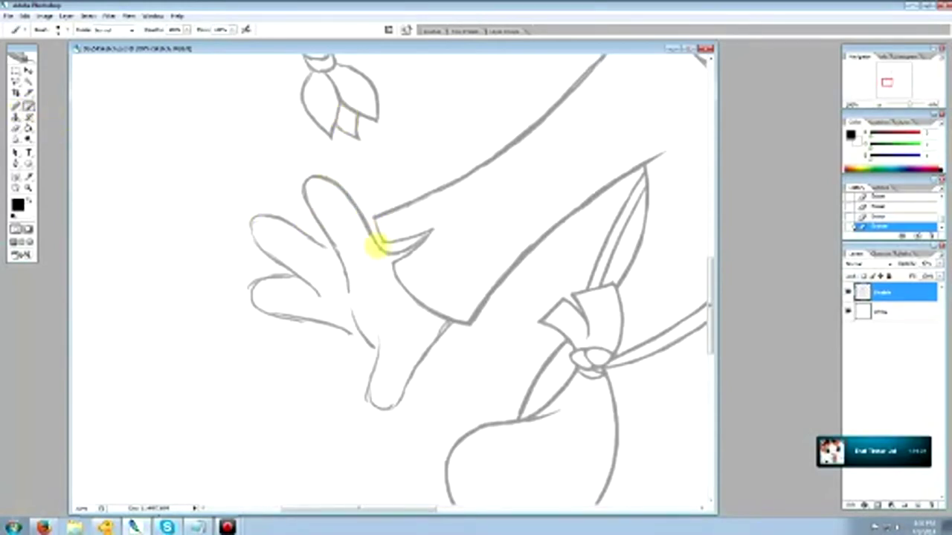
left_click(15, 128)
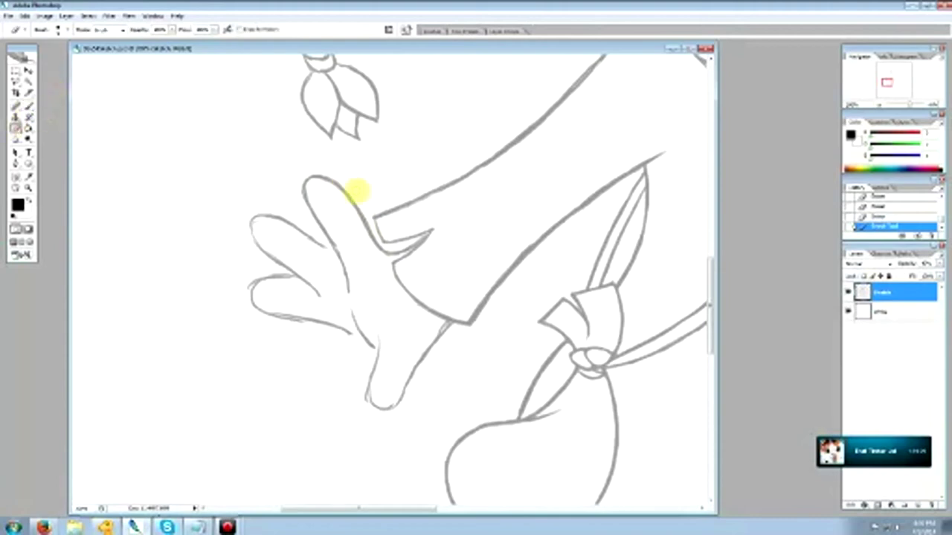
mouse_move(357, 199)
left_mouse_down()
mouse_move(345, 143)
mouse_move(341, 174)
mouse_move(357, 178)
mouse_move(358, 190)
mouse_move(345, 185)
mouse_move(368, 225)
mouse_move(337, 176)
left_mouse_up()
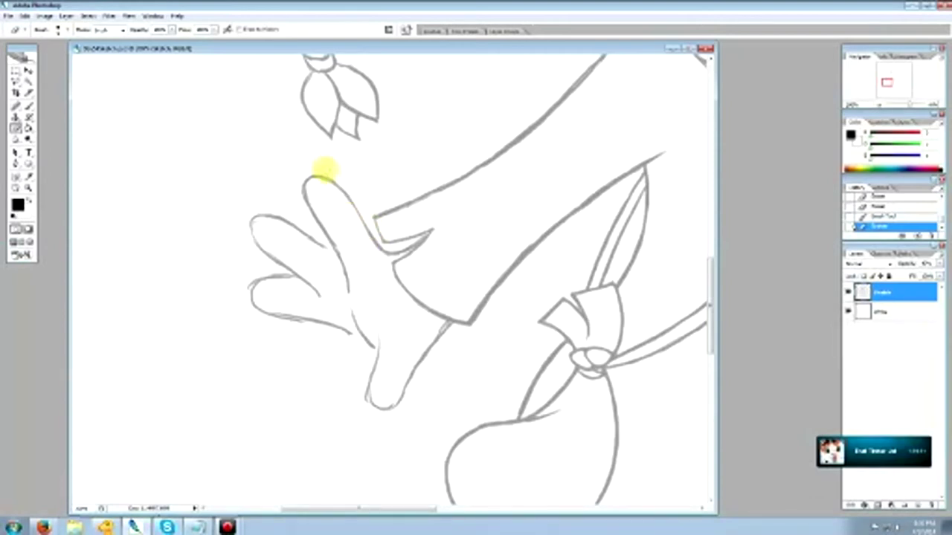
Restroke the finger's sleeve-side edge with the Brush and erase the excess thickness along it
left_click(29, 106)
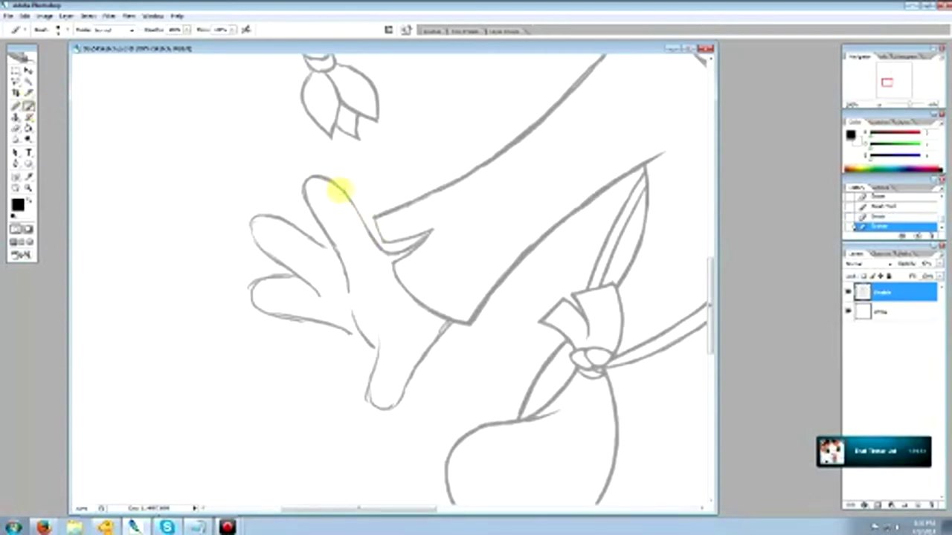
left_click_drag(334, 186, 372, 234)
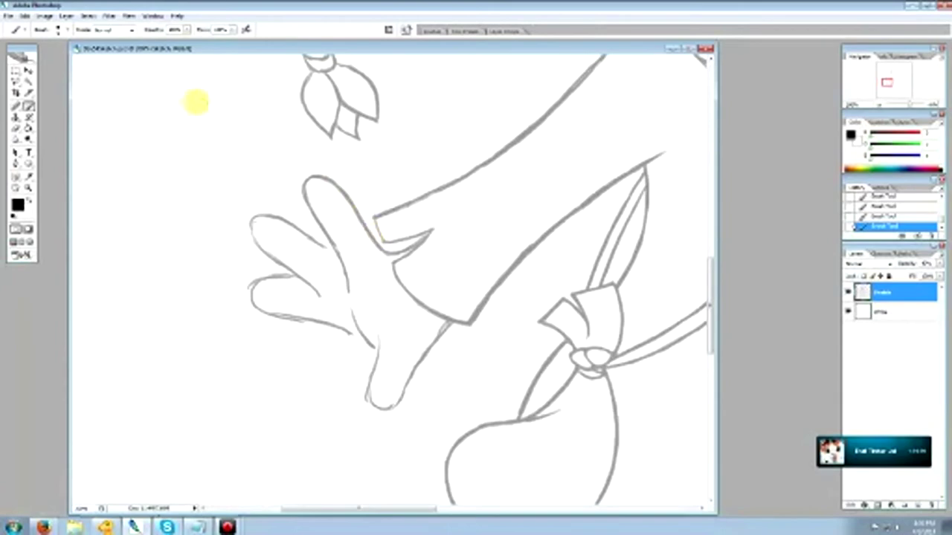
left_click(15, 128)
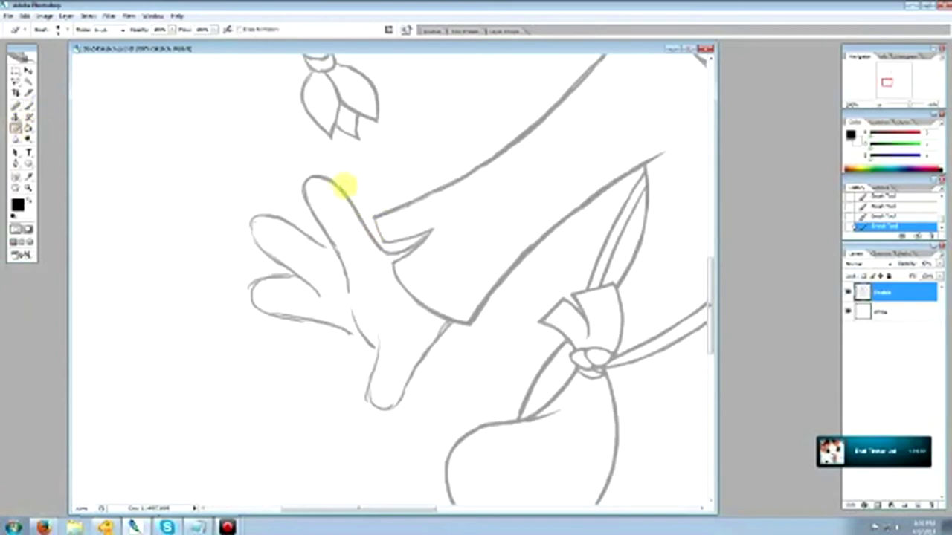
mouse_move(350, 193)
left_mouse_down()
mouse_move(325, 174)
mouse_move(327, 188)
left_mouse_up()
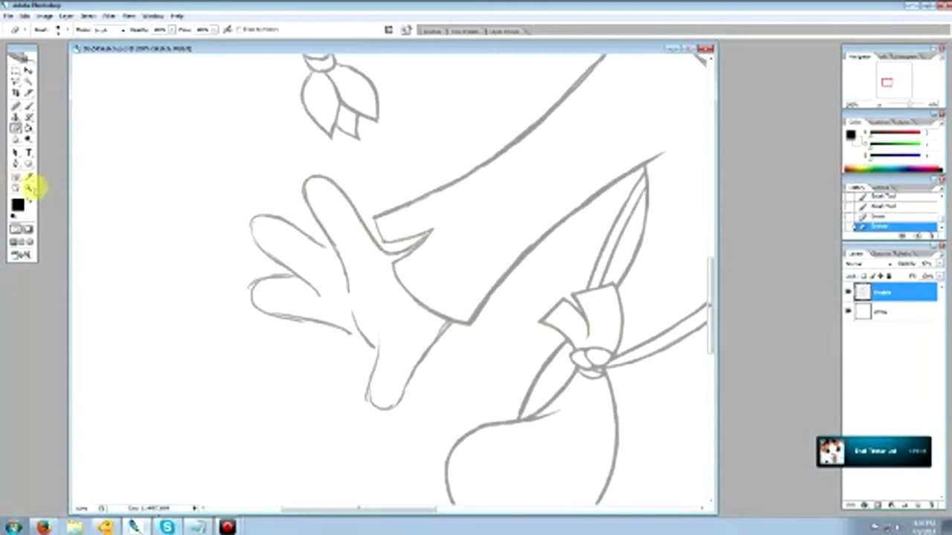
Clean up the lines where the bag-side hand meets the sleeve cuff with the Eraser
left_click(29, 187)
right_click(408, 290)
left_click(428, 342)
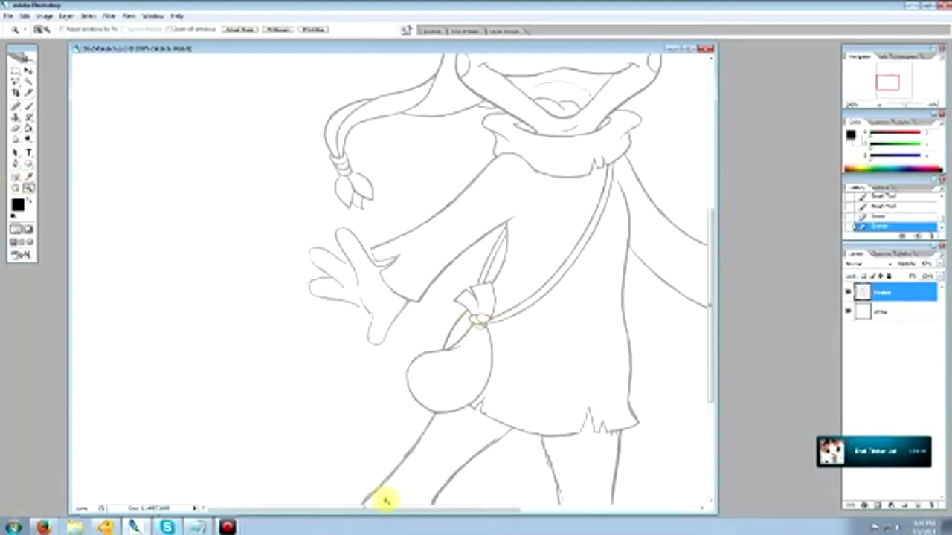
left_click_drag(401, 510, 472, 513)
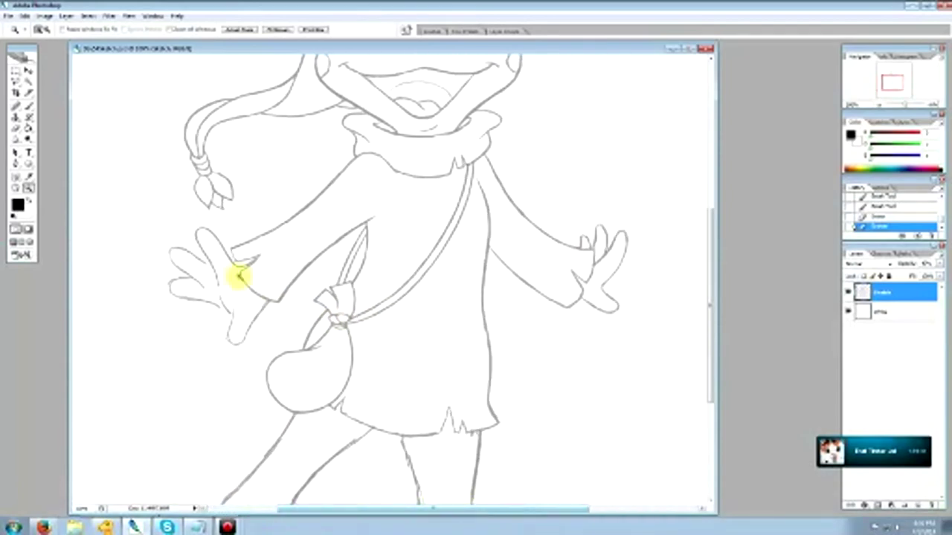
left_click(250, 303)
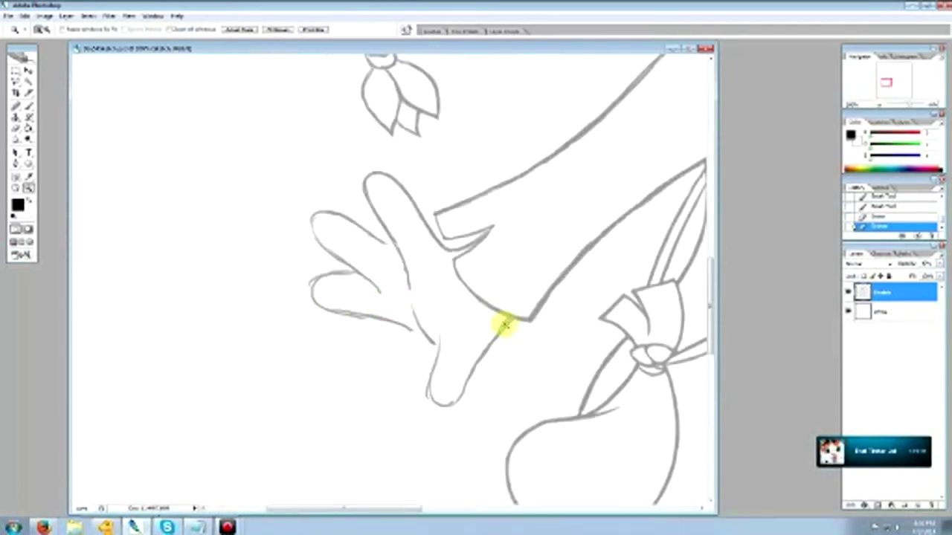
left_click(16, 128)
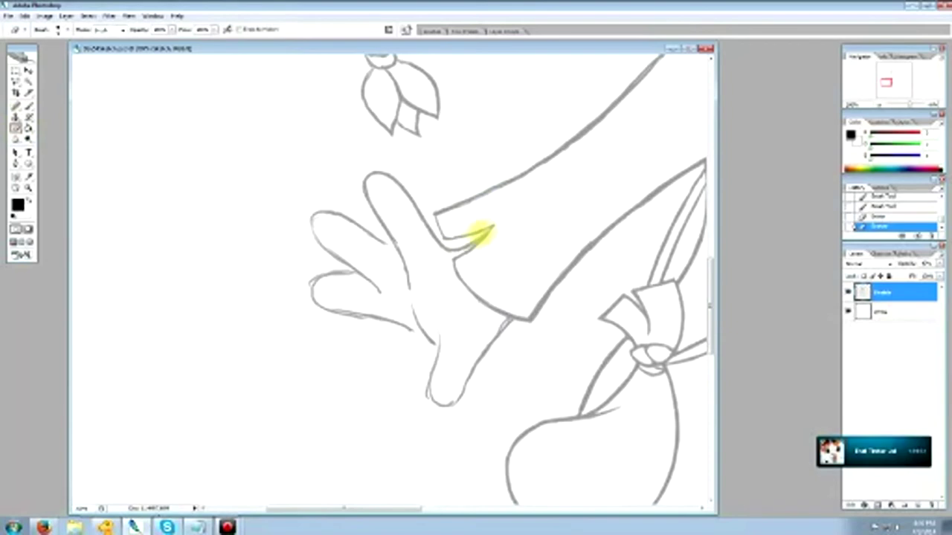
Darken the cuff's small pointed fold beside the hand with the brush and trim its stray edges with the eraser
left_click(28, 106)
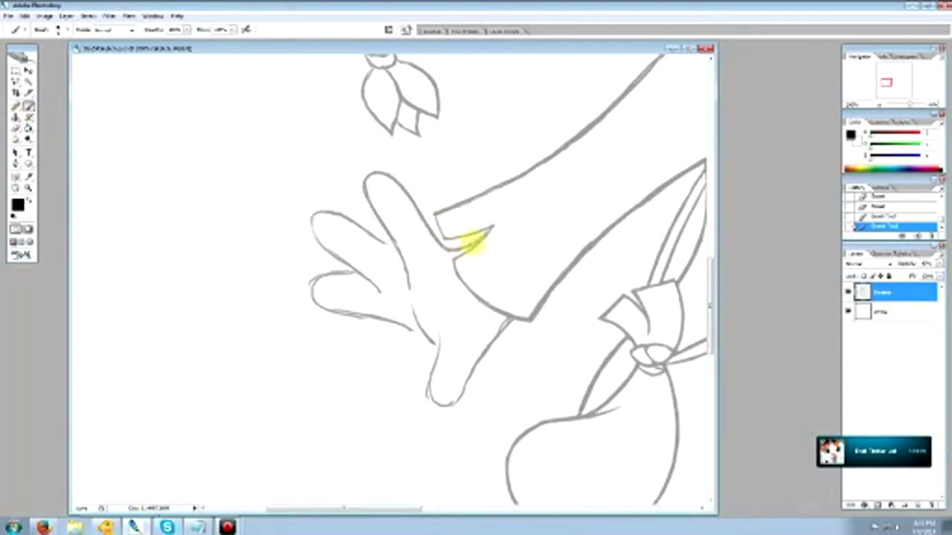
left_click_drag(470, 243, 485, 232)
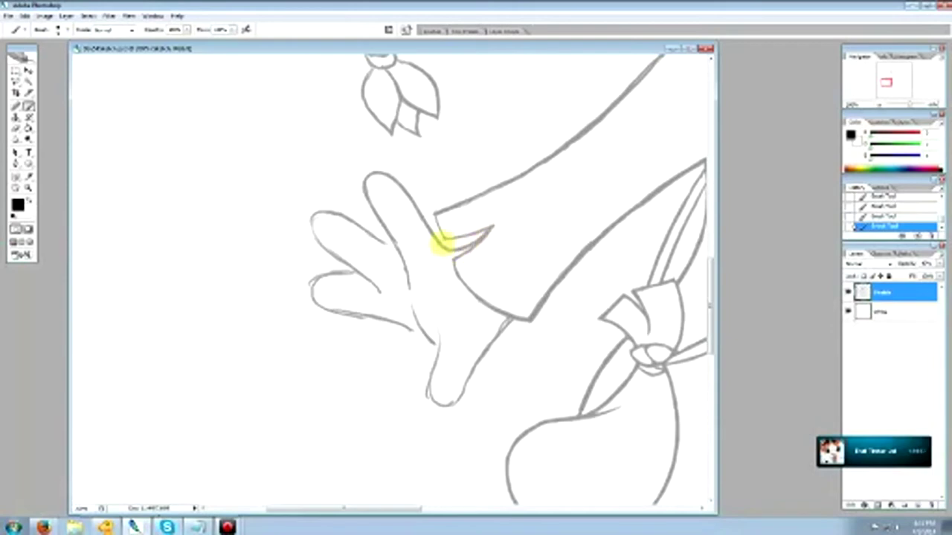
left_click(16, 128)
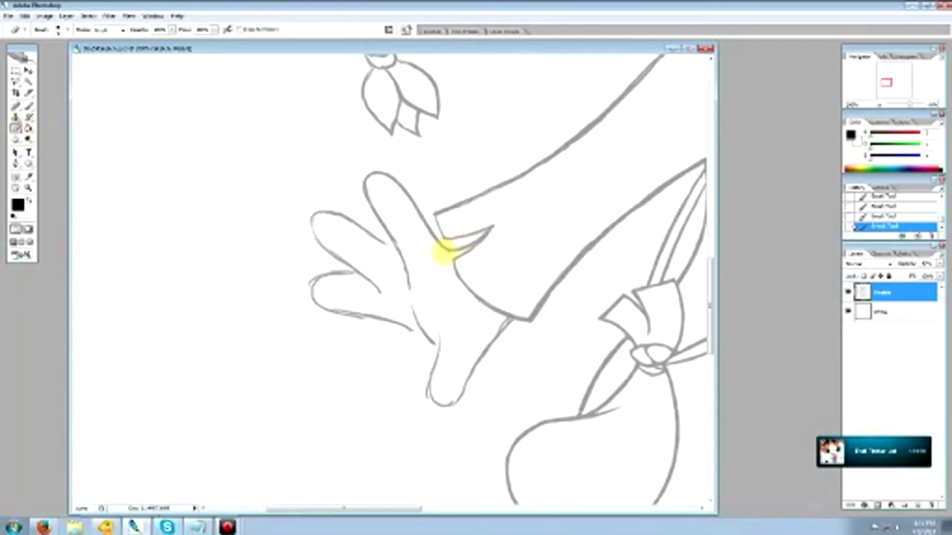
mouse_move(455, 251)
left_mouse_down()
mouse_move(431, 238)
mouse_move(472, 268)
left_mouse_up()
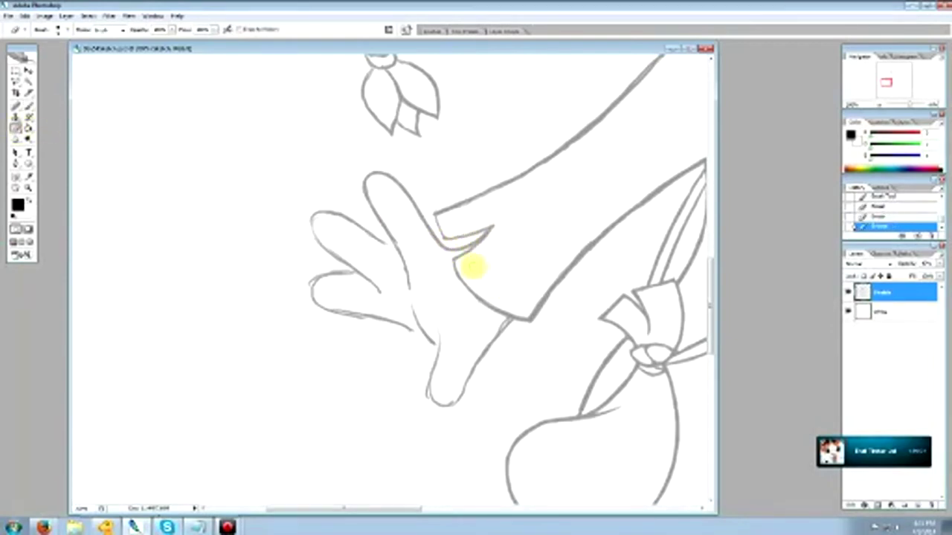
Touch up the cuff's opening line and clean the edges of the sleeve's lower outline with the eraser
left_click(28, 106)
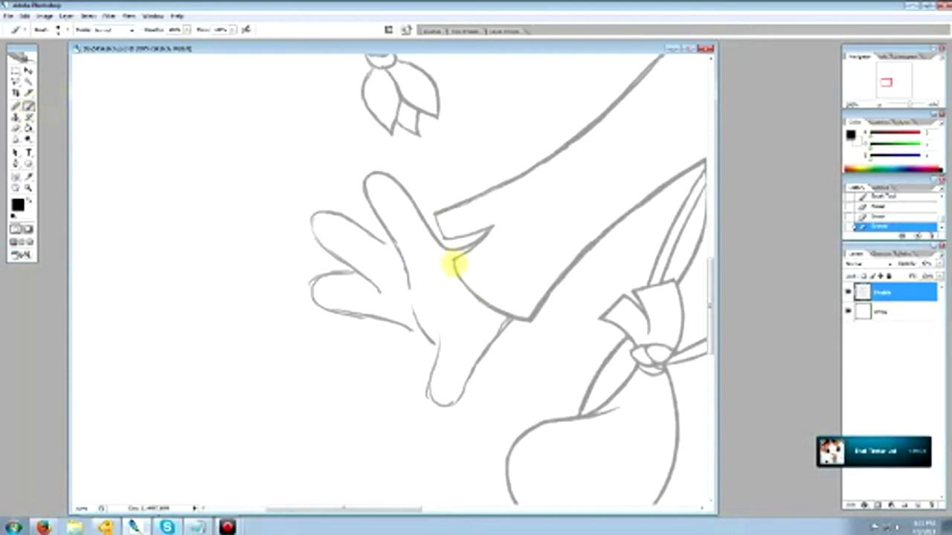
left_click(14, 128)
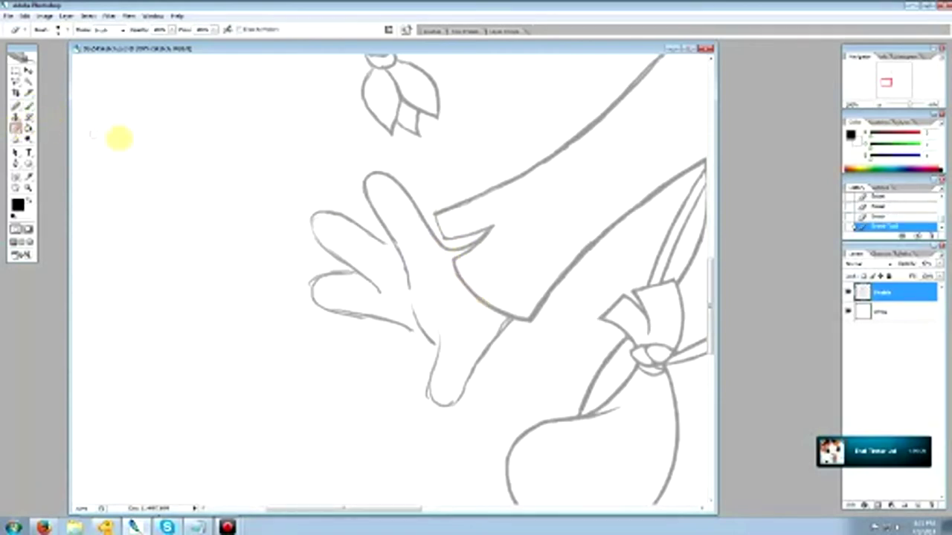
mouse_move(456, 275)
left_mouse_down()
mouse_move(463, 291)
mouse_move(506, 297)
left_mouse_up()
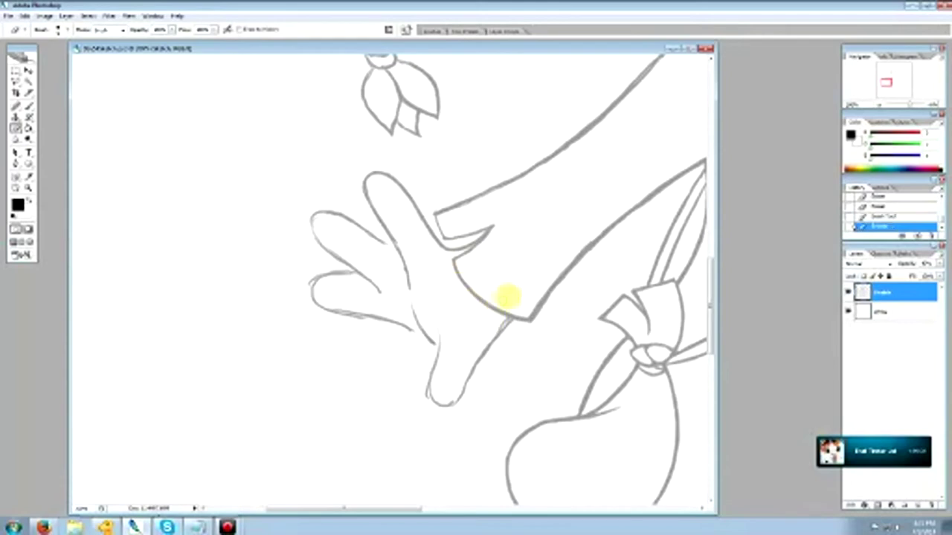
left_click_drag(385, 509, 420, 510)
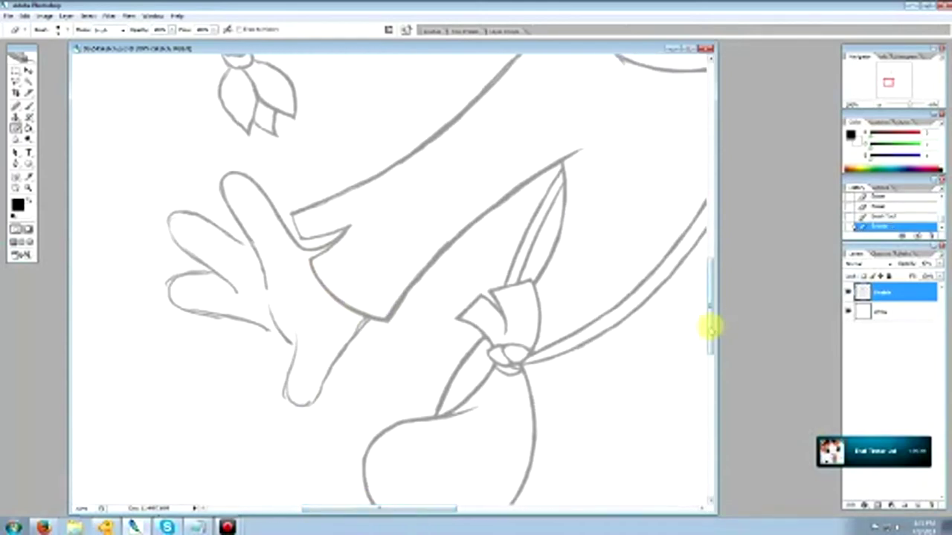
scroll(707, 323, "down", 3)
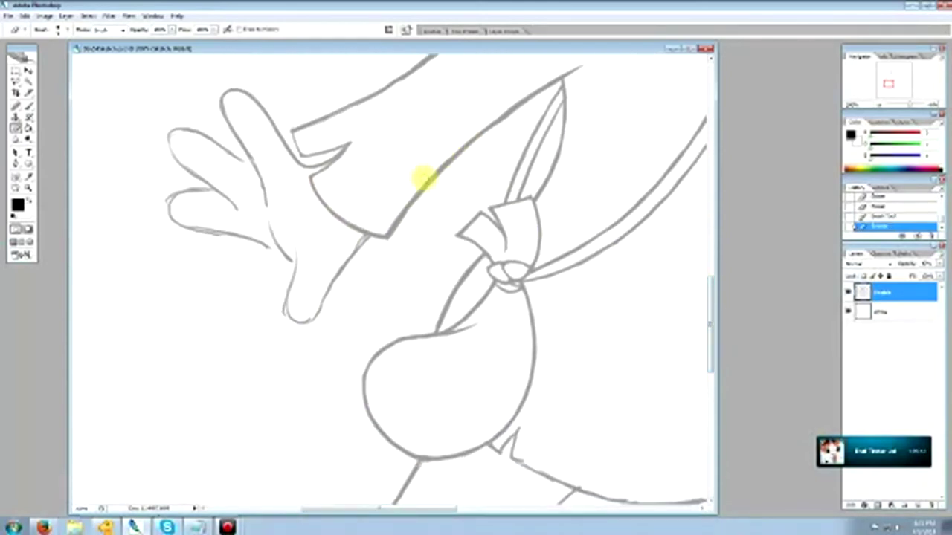
mouse_move(424, 177)
left_mouse_down()
mouse_move(386, 228)
mouse_move(414, 211)
mouse_move(406, 217)
mouse_move(543, 80)
left_mouse_up()
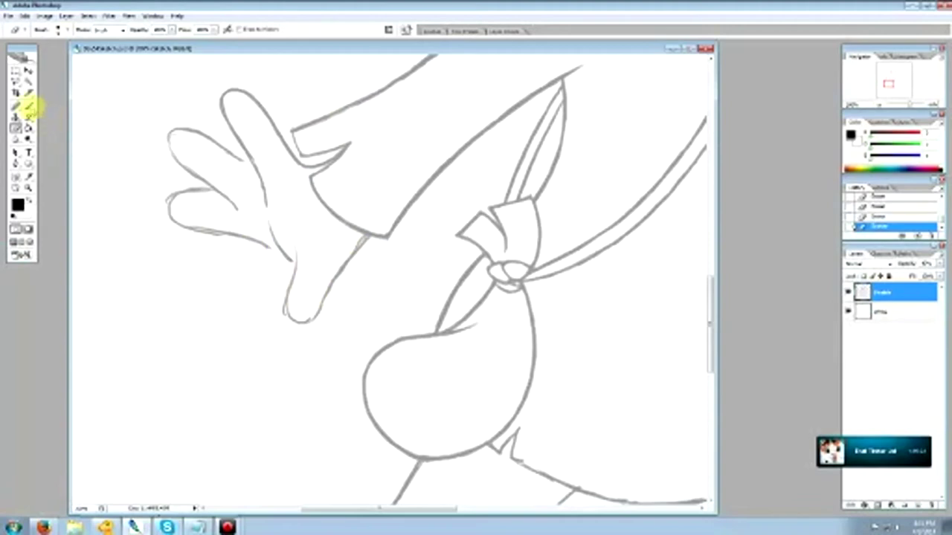
Try to thicken and trim the line joining the palm to the thumb, and step back through these edits
left_click(28, 106)
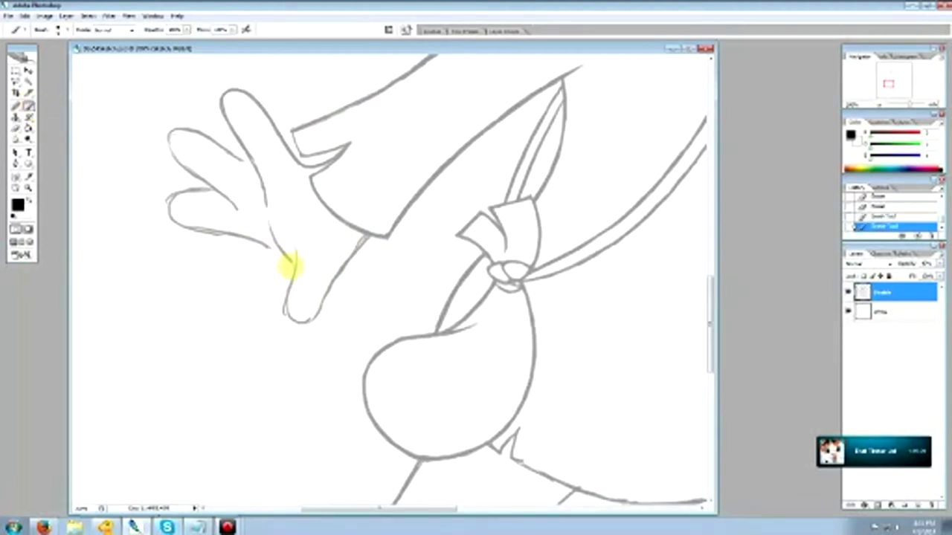
left_click(16, 127)
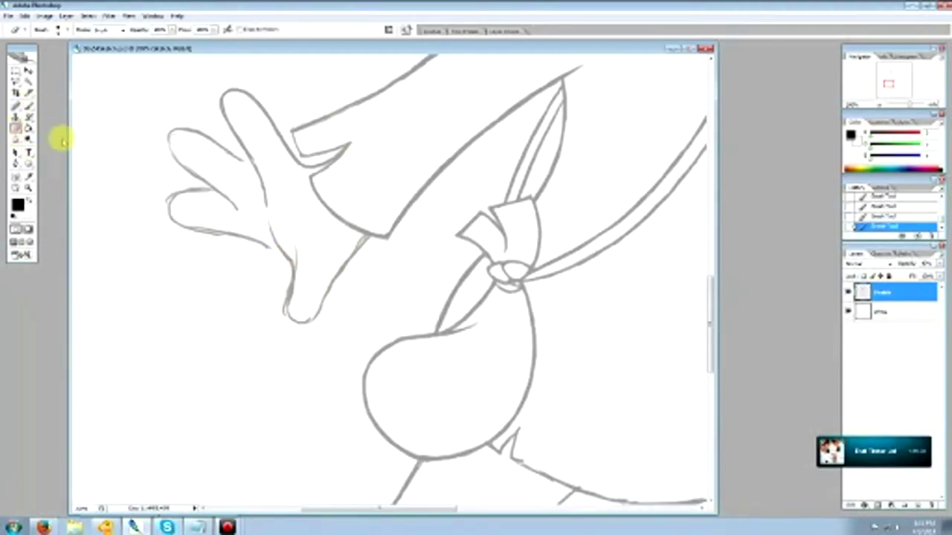
mouse_move(296, 253)
left_mouse_down()
mouse_move(308, 237)
mouse_move(316, 250)
left_mouse_up()
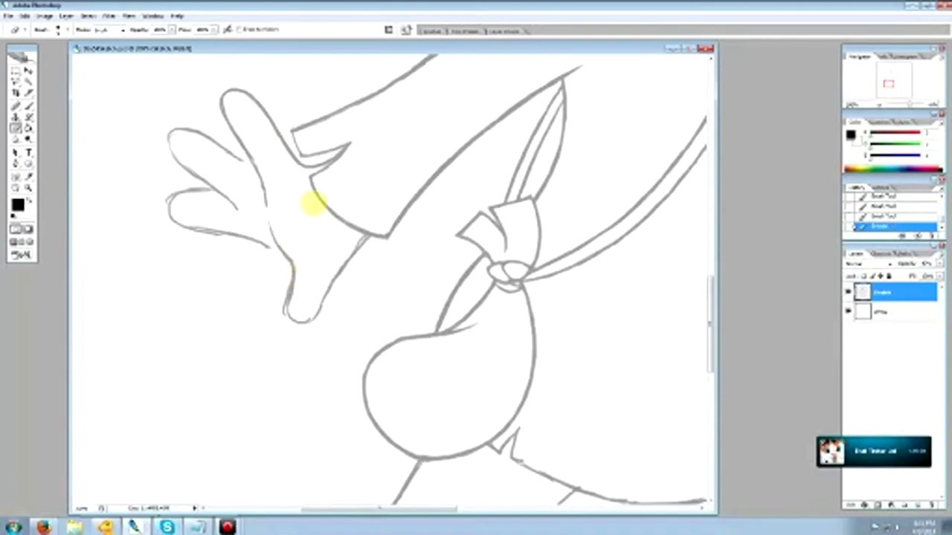
key("ctrl+alt+z")
key("ctrl+alt+z")
key("ctrl+alt+z")
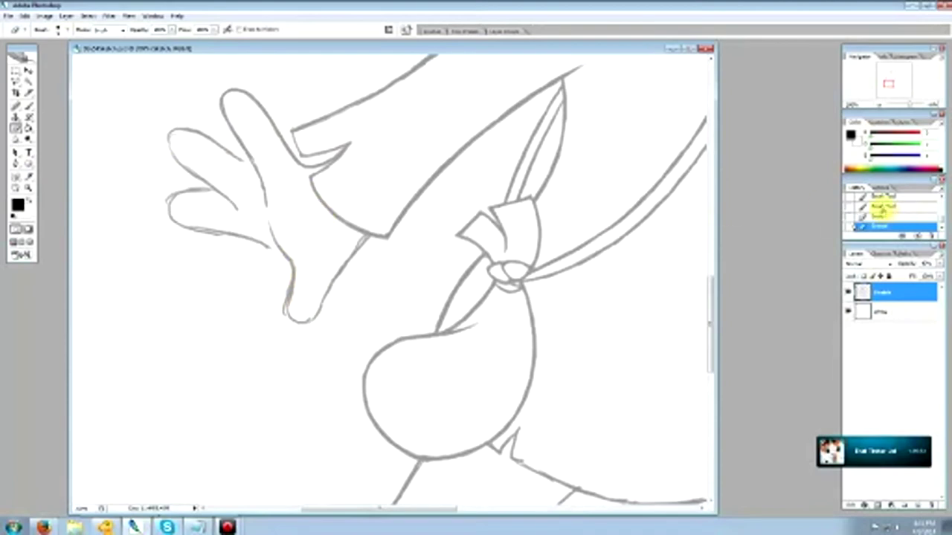
left_click(941, 199)
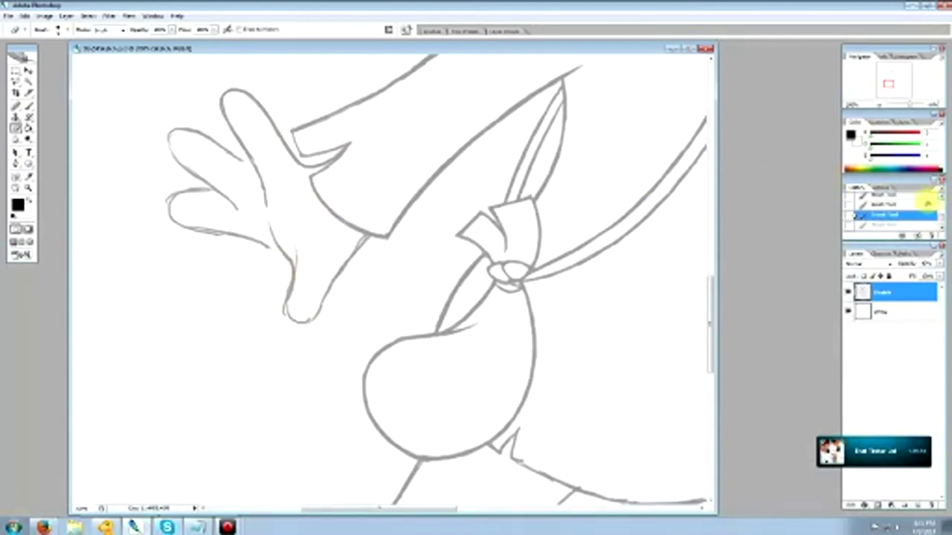
left_click(886, 206)
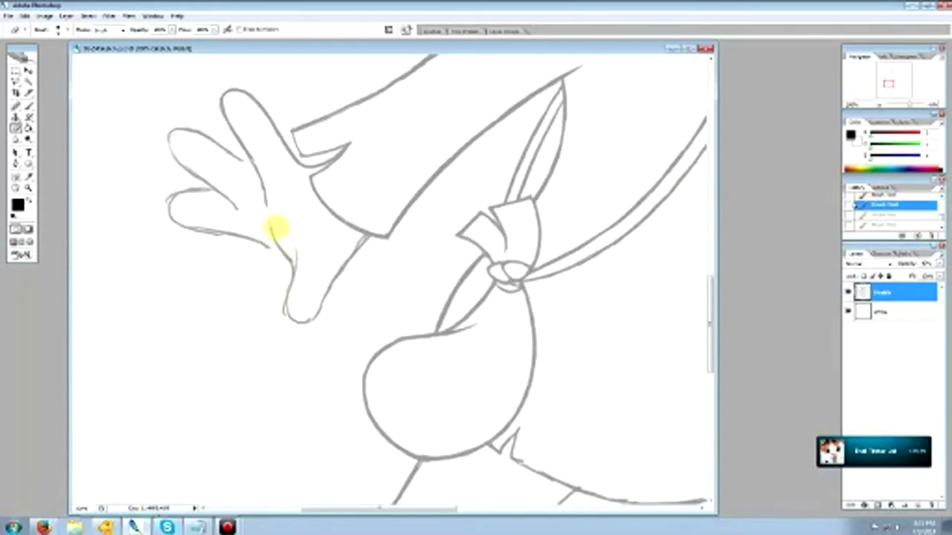
Erase the rough strokes connecting the palm to the thumb's outer line
mouse_move(288, 269)
left_mouse_down()
mouse_move(276, 314)
mouse_move(290, 324)
left_mouse_up()
left_click(29, 106)
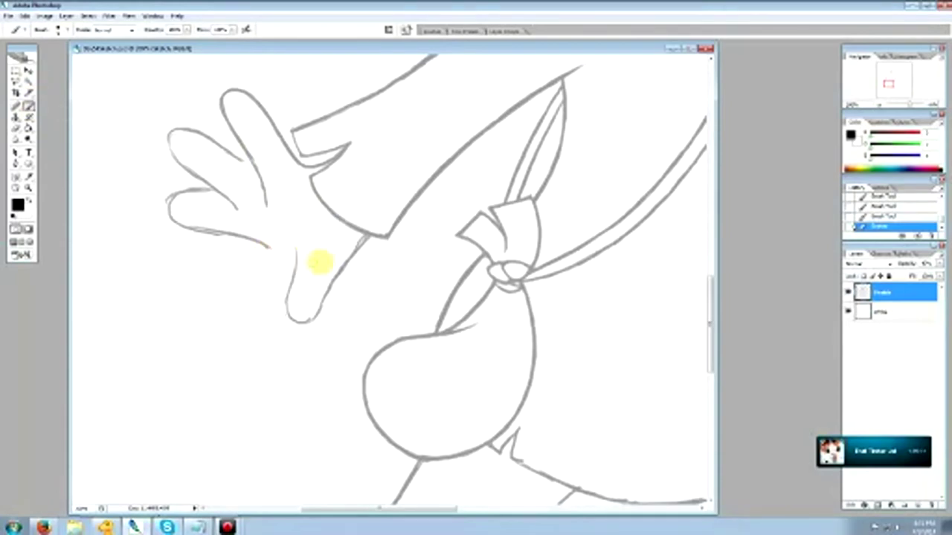
key("e")
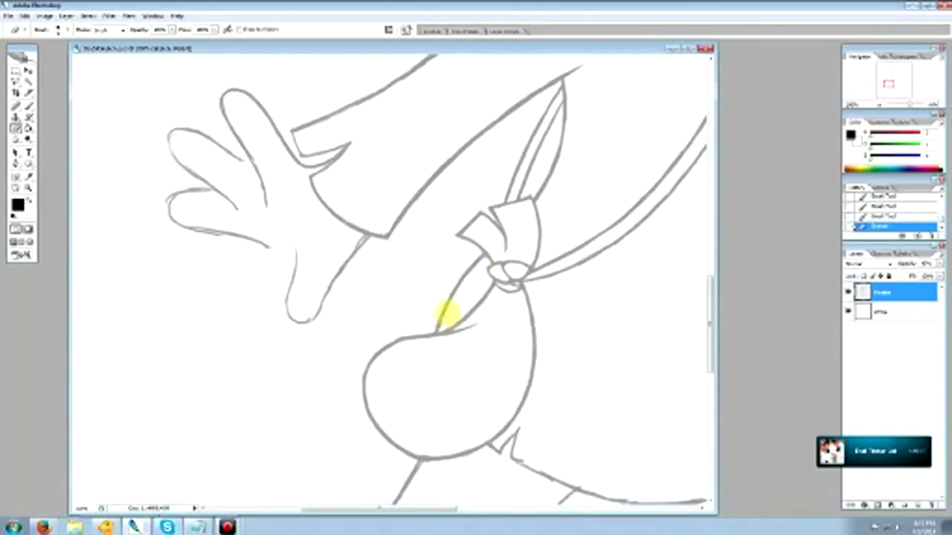
Redraw the thumb's outer line darker, undo the extra strokes around the tip, and erase the overshoot there
mouse_move(718, 330)
left_mouse_down()
mouse_move(718, 319)
mouse_move(713, 324)
left_mouse_up()
left_click(28, 105)
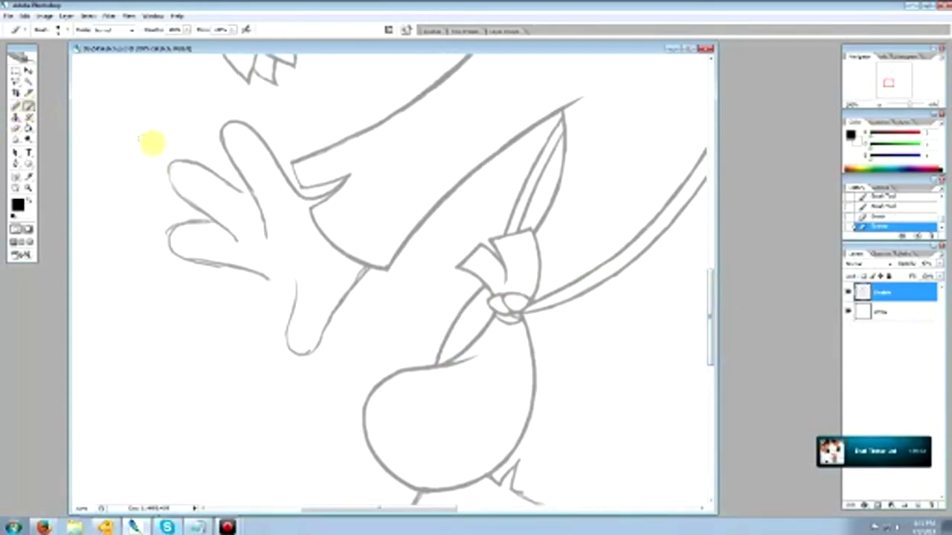
mouse_move(294, 287)
left_mouse_down()
mouse_move(291, 361)
mouse_move(331, 323)
left_mouse_up()
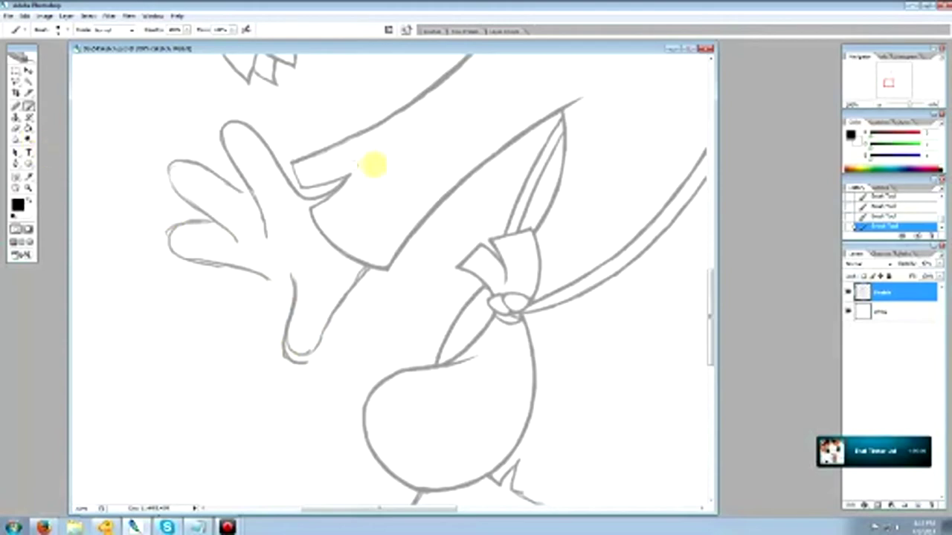
key("ctrl+alt+z")
key("ctrl+alt+z")
left_click(16, 127)
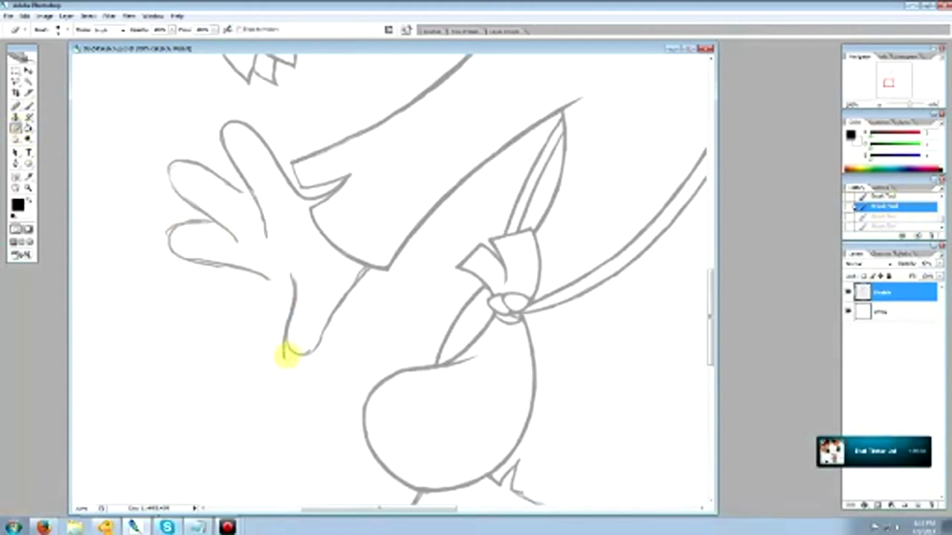
left_click(280, 348)
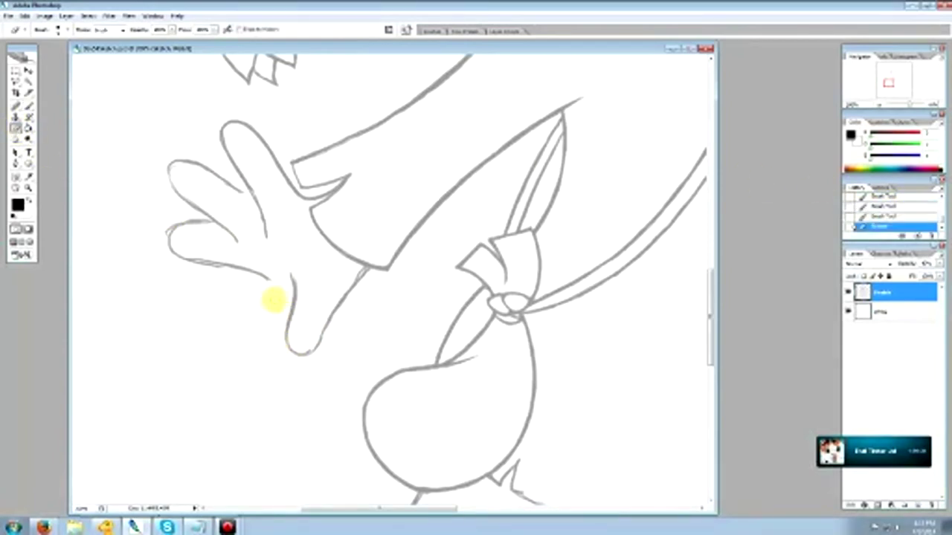
Examine the whole character drawing fitted on screen and the arms at closer range, and widen the document window
left_click(29, 187)
left_click(312, 279, "alt")
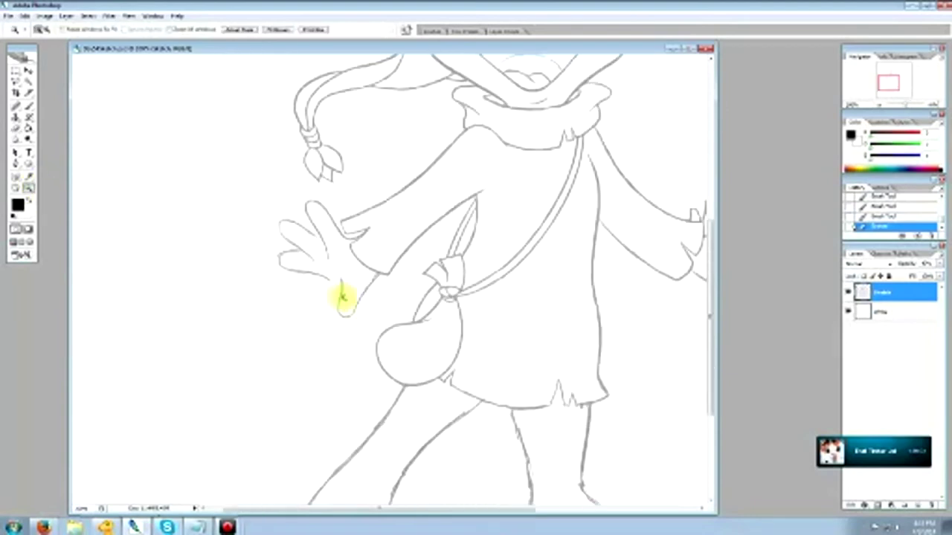
left_click_drag(426, 512, 464, 509)
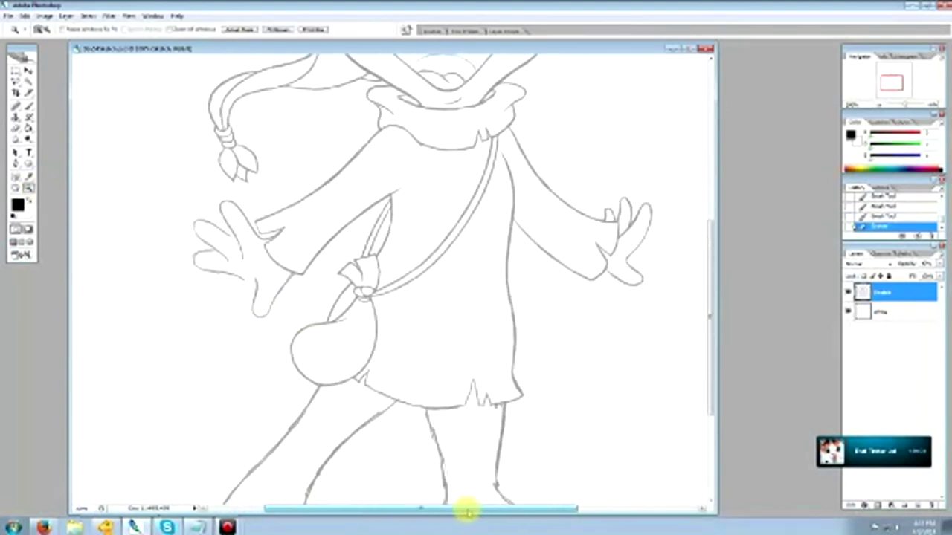
scroll(336, 372, "up", 3)
right_click(336, 372)
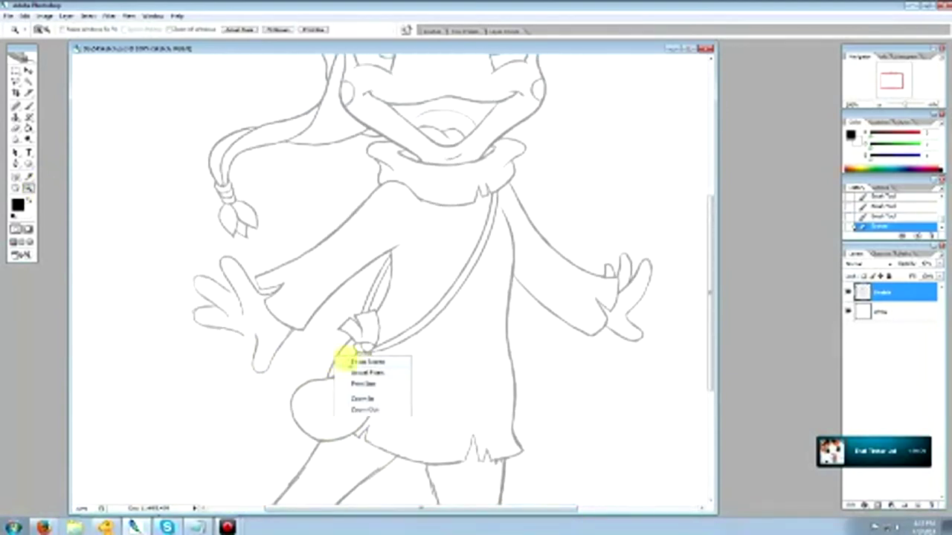
left_click(357, 361)
left_click_drag(529, 308, 680, 305)
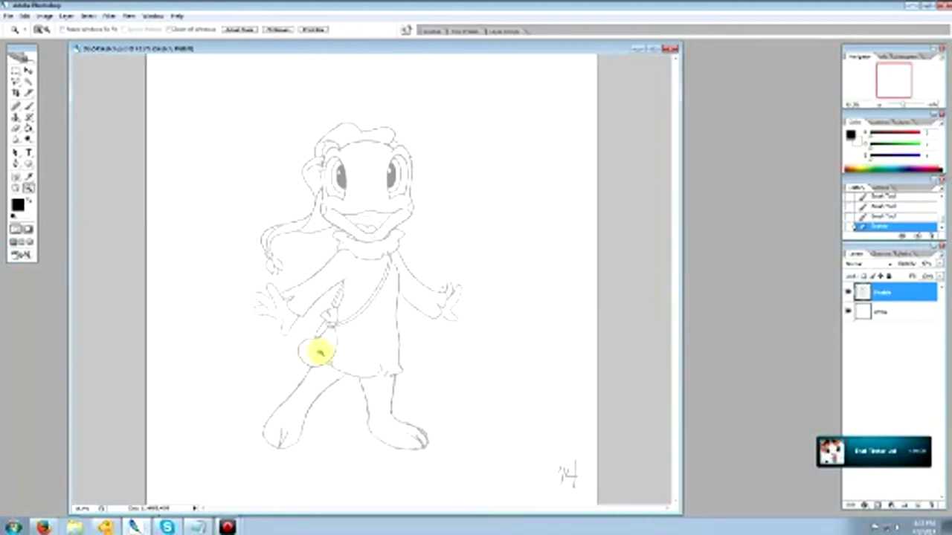
left_click(298, 325)
left_click(315, 341)
left_click(278, 278)
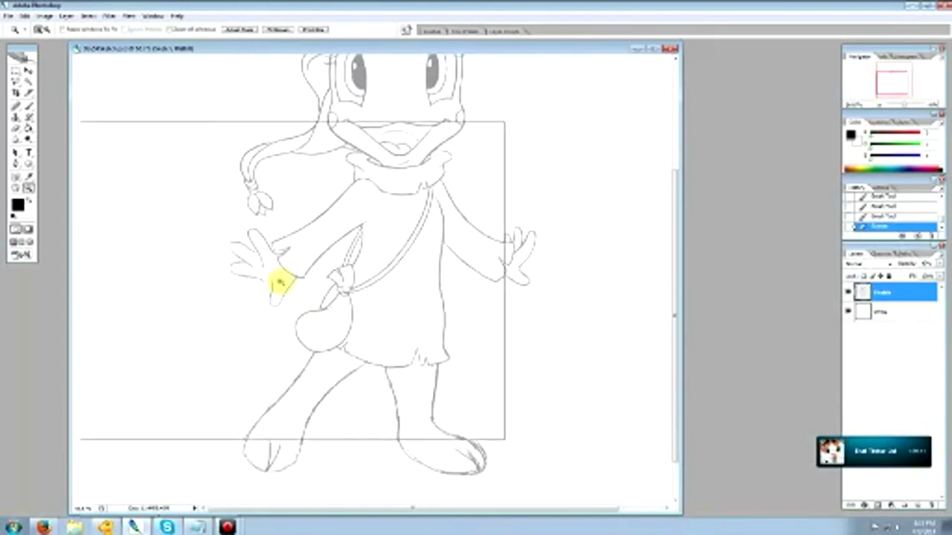
left_click_drag(682, 337, 787, 335)
left_click_drag(494, 509, 554, 508)
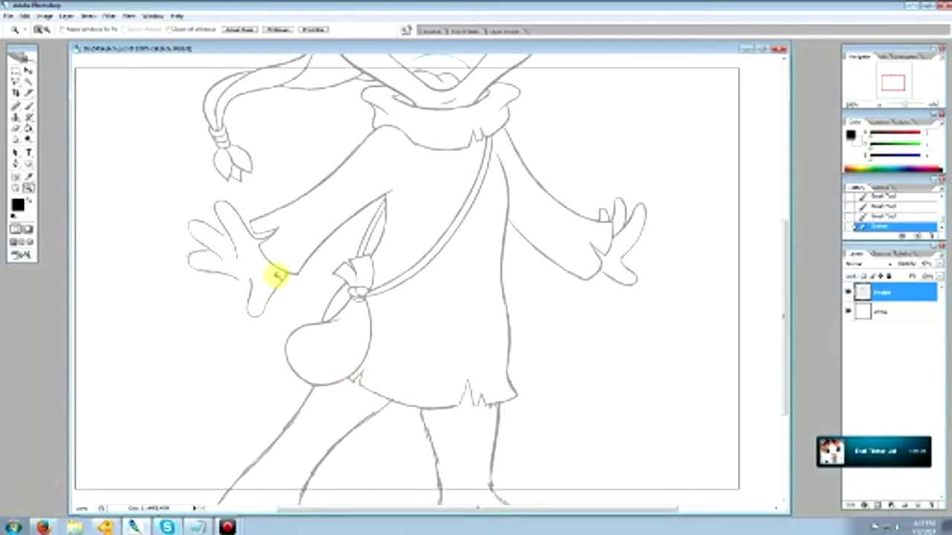
Redraw the thumb's sleeve-side line from the cuff to the tip with the brush and trim its edge
left_click(278, 277)
left_click(29, 107)
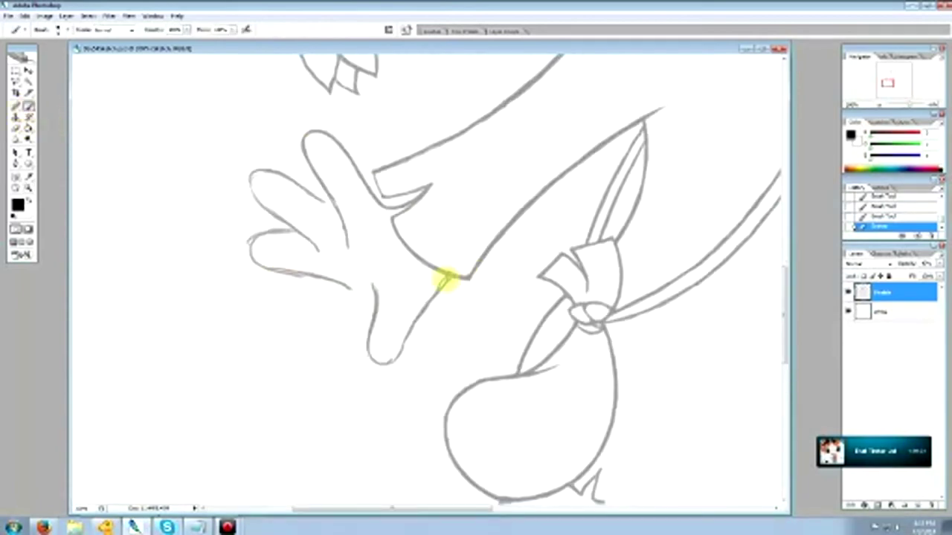
left_click_drag(449, 275, 407, 332)
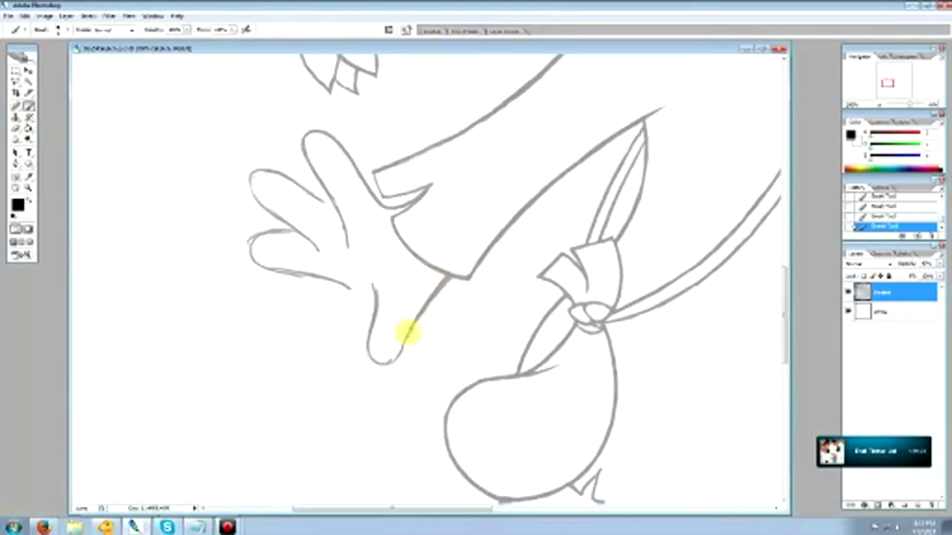
left_click(15, 128)
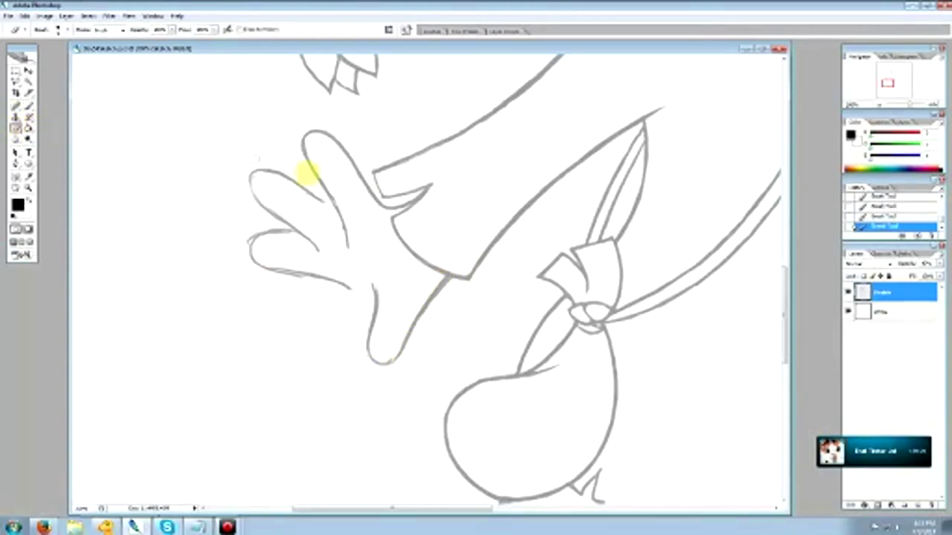
mouse_move(442, 289)
left_mouse_down()
mouse_move(423, 318)
mouse_move(432, 290)
left_mouse_up()
Rework the upper end of the thumb's outer line toward the palm with the brush and erase along its outer edge
left_click(369, 289)
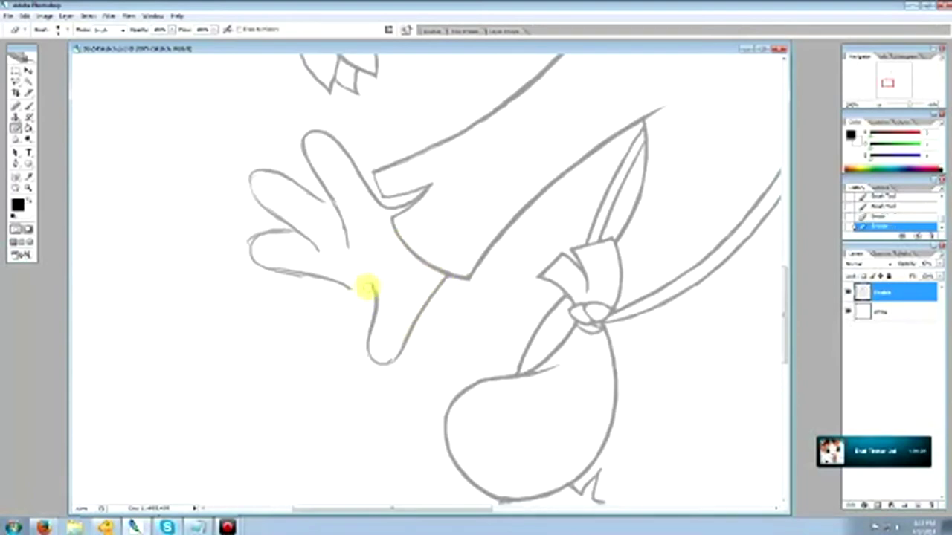
left_click(28, 105)
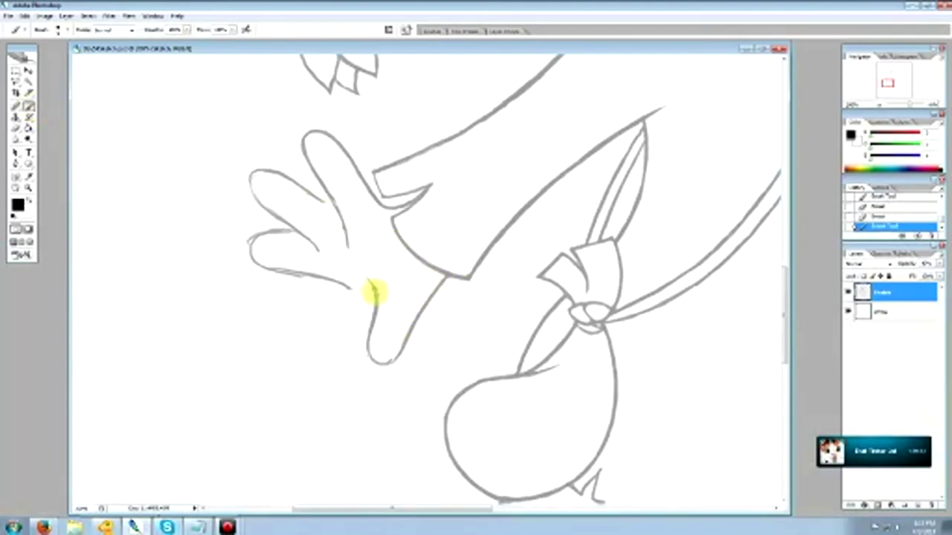
left_click_drag(374, 295, 376, 313)
left_click(15, 127)
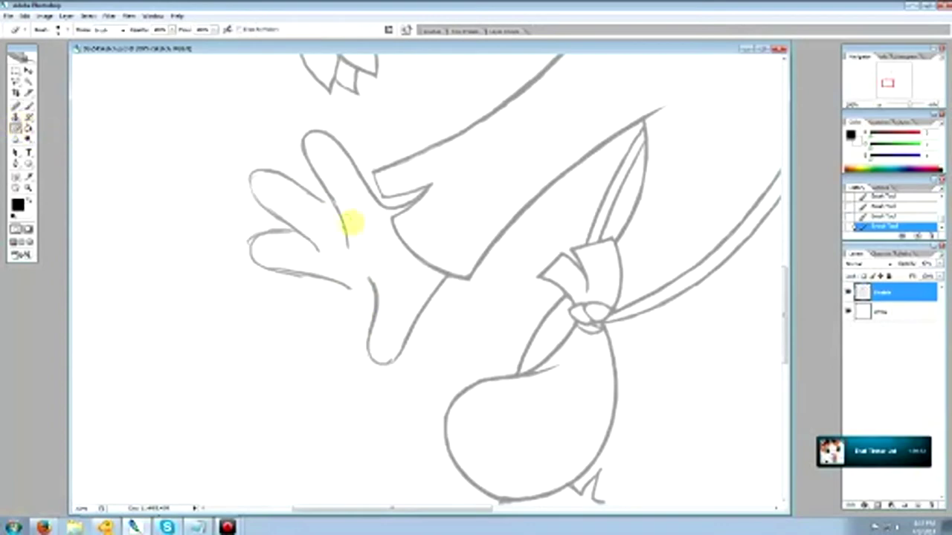
left_click_drag(369, 311, 362, 361)
left_click(30, 107)
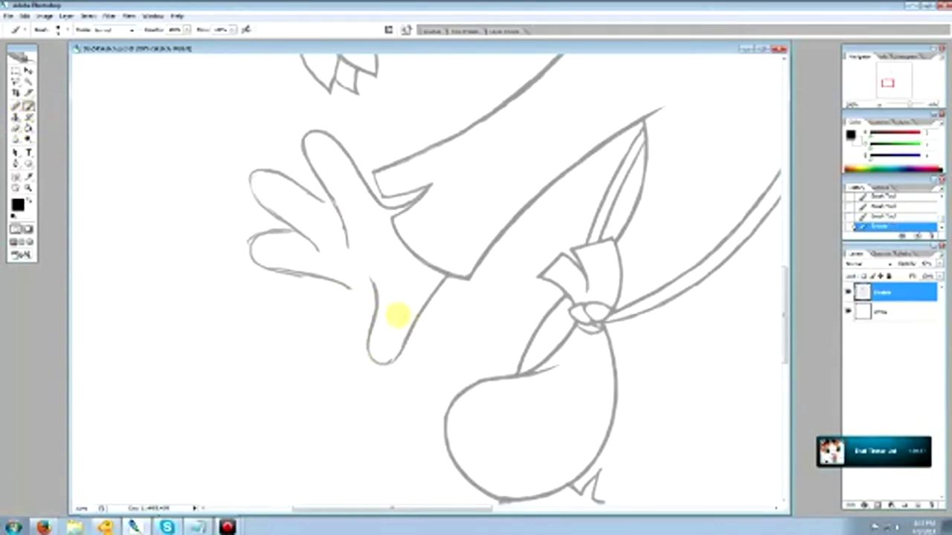
Touch up the thumb's outer line and rework the middle finger's outline along its upper edge, tip and lower edge with brush and eraser
left_click_drag(387, 307, 365, 340)
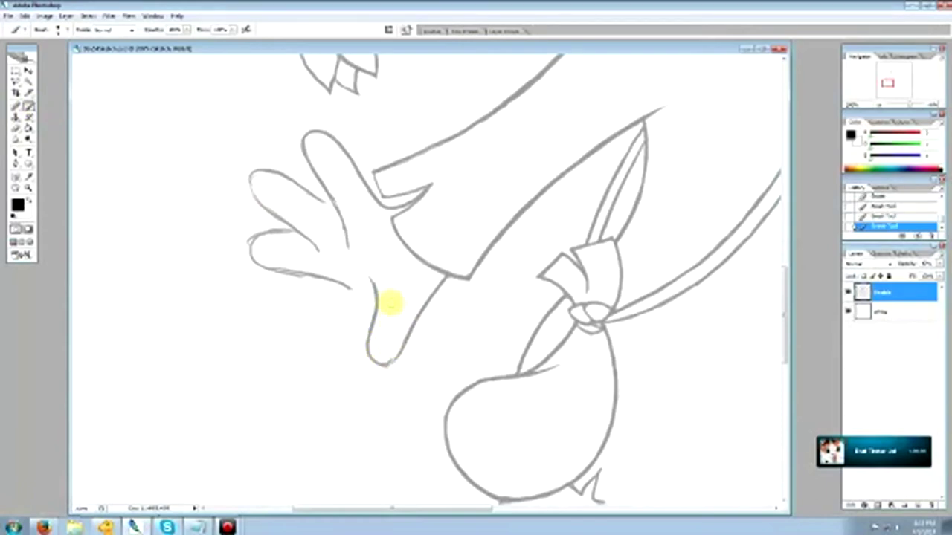
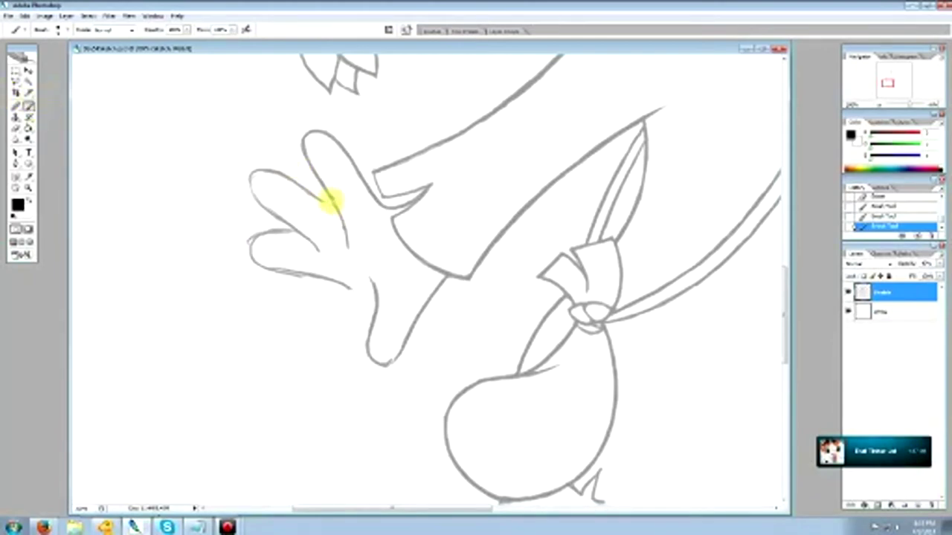
left_click_drag(315, 193, 332, 206)
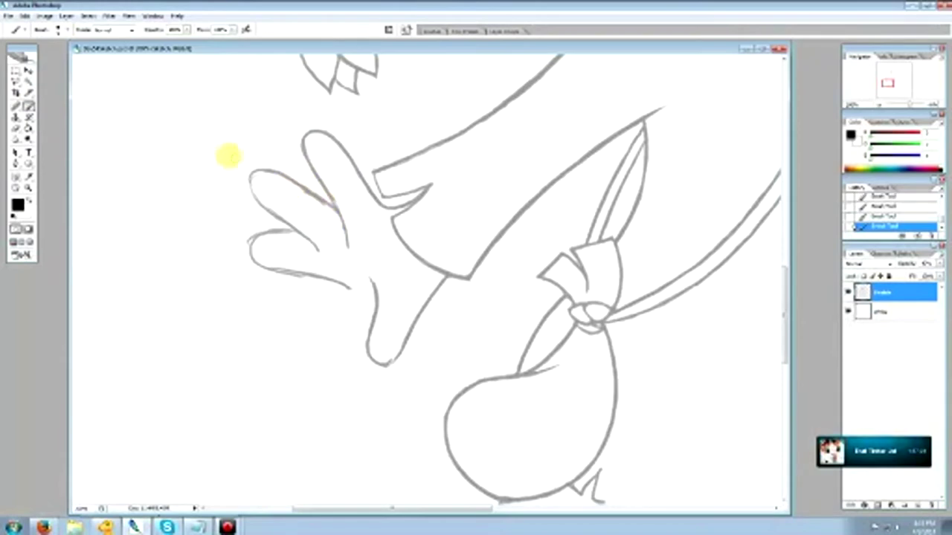
left_click(16, 128)
left_click_drag(325, 211, 273, 172)
left_click(29, 106)
mouse_move(276, 173)
left_mouse_down()
mouse_move(253, 197)
mouse_move(250, 181)
mouse_move(315, 246)
left_mouse_up()
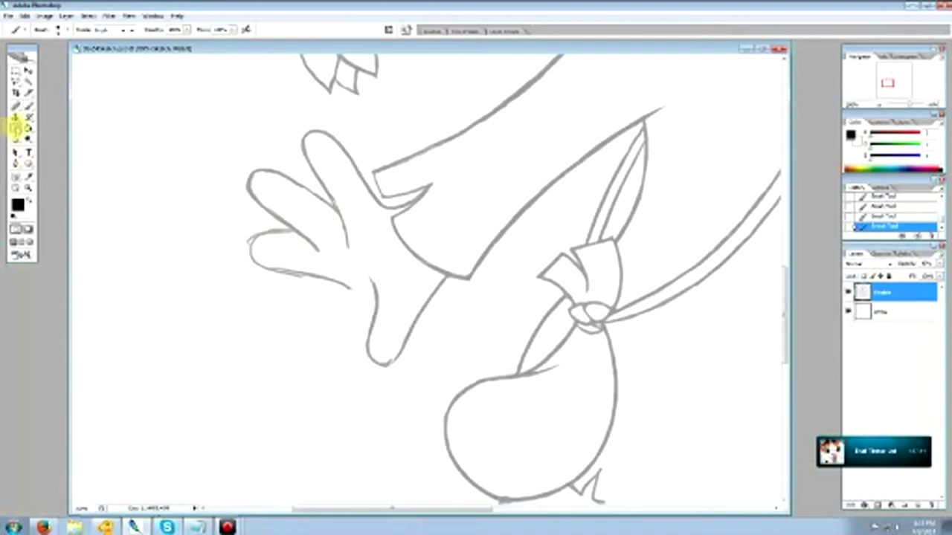
Erase the lowest finger's outline and redraw the finger lower with the brush, starting from its joint with the middle finger
left_click(16, 128)
mouse_move(256, 240)
left_mouse_down()
mouse_move(305, 286)
mouse_move(338, 288)
left_mouse_up()
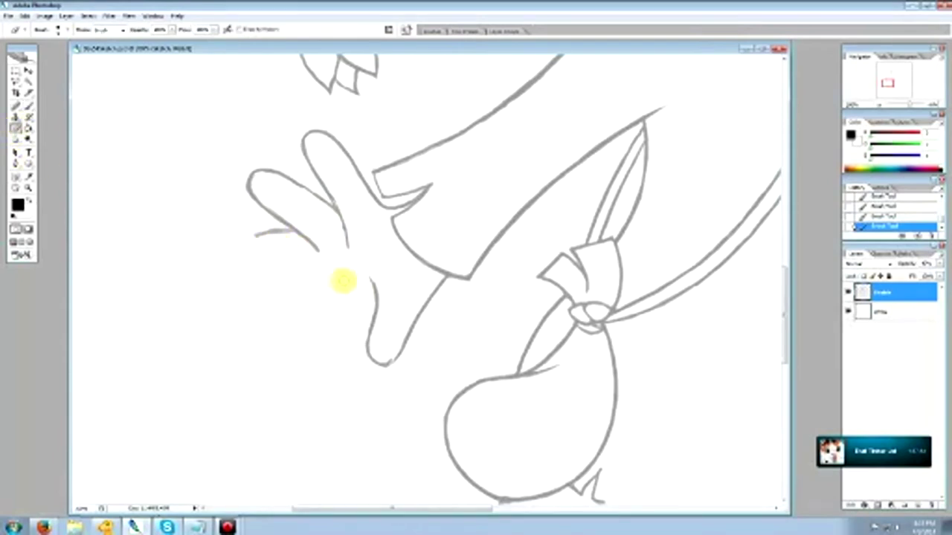
mouse_move(249, 233)
left_mouse_down()
mouse_move(291, 243)
mouse_move(284, 230)
mouse_move(316, 252)
mouse_move(254, 285)
mouse_move(278, 283)
mouse_move(259, 278)
mouse_move(260, 289)
mouse_move(326, 304)
left_mouse_up()
left_click(29, 106)
left_click(316, 253)
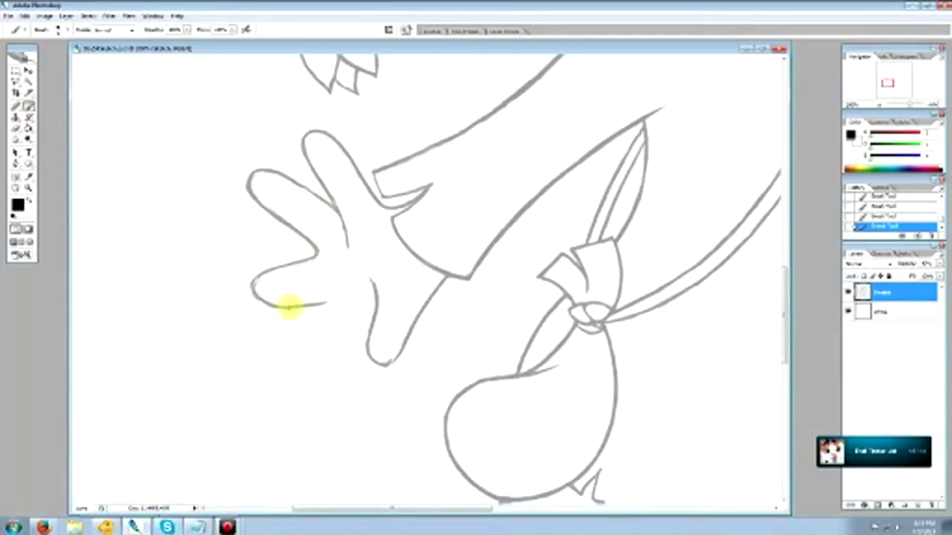
Erase the lowest finger's tip and underside and redraw them with the brush, running the underside back to the thumb
left_click(15, 128)
mouse_move(261, 292)
left_mouse_down()
mouse_move(314, 308)
mouse_move(337, 301)
mouse_move(288, 301)
mouse_move(259, 282)
mouse_move(244, 290)
mouse_move(279, 261)
left_mouse_up()
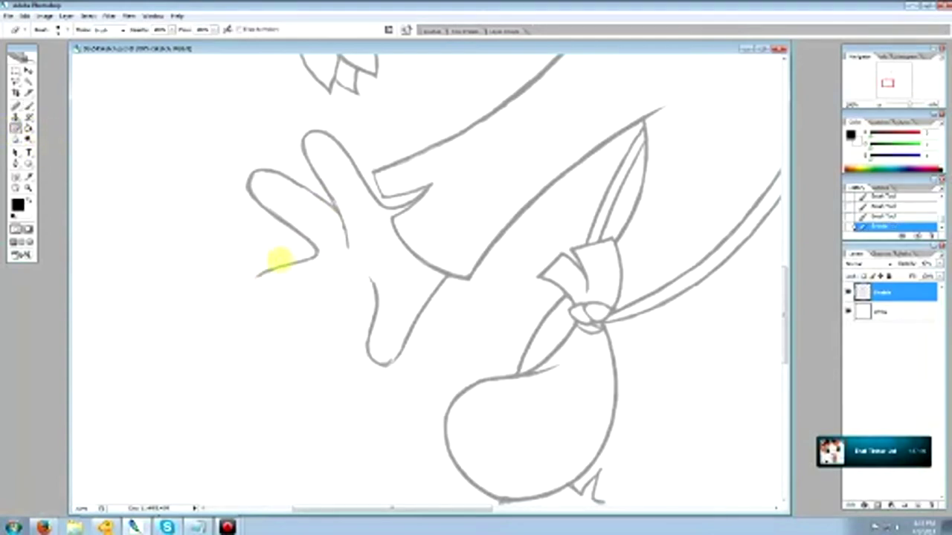
left_click(27, 188)
right_click(430, 278)
left_click(440, 296)
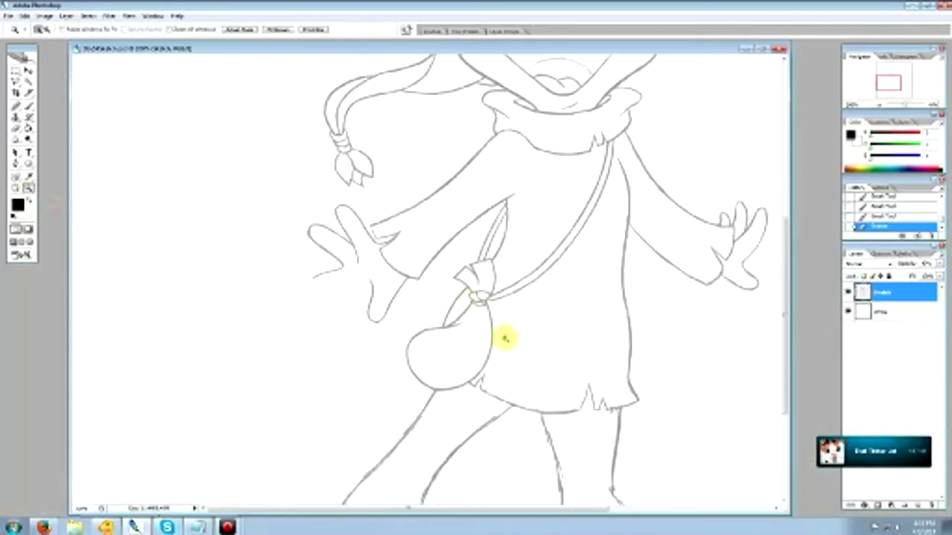
scroll(520, 338, "up", 5)
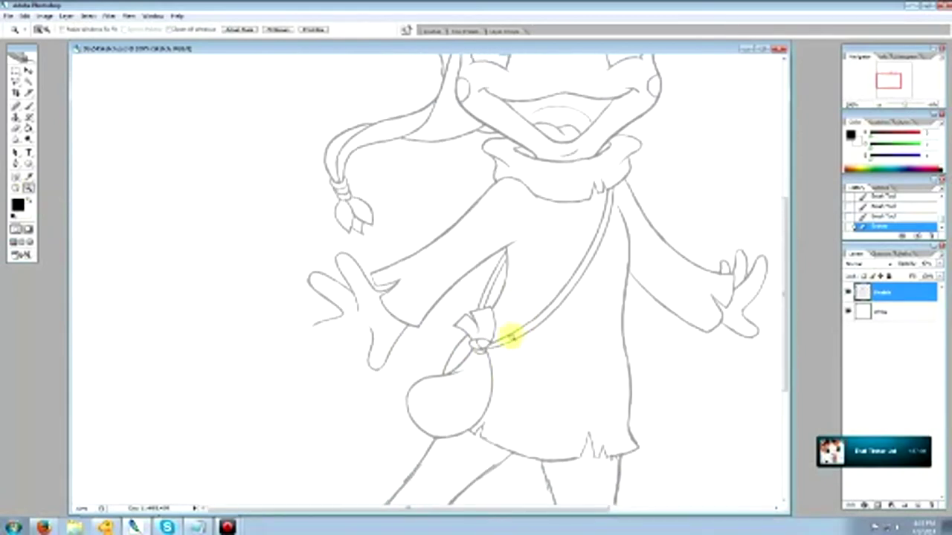
scroll(512, 336, "down", 1)
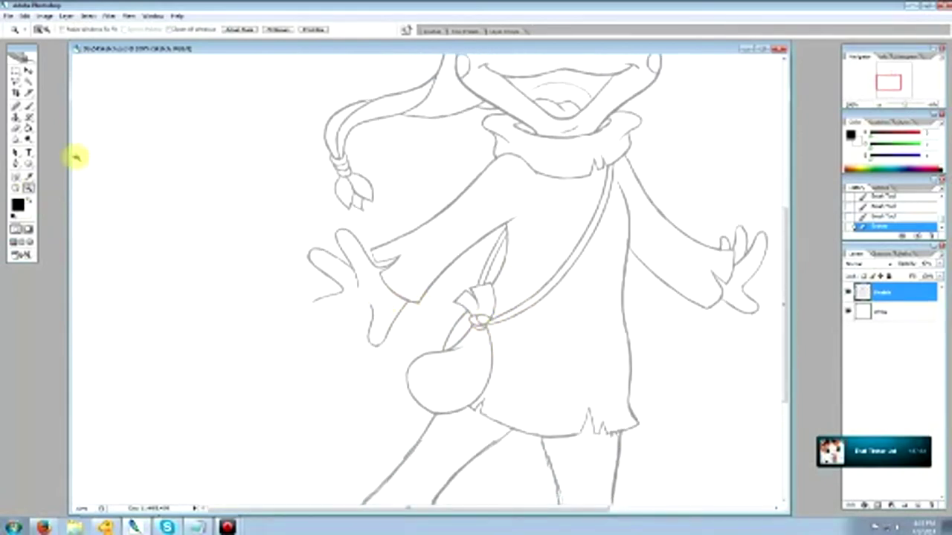
left_click(28, 106)
mouse_move(328, 295)
left_mouse_down()
mouse_move(315, 297)
mouse_move(340, 313)
left_mouse_up()
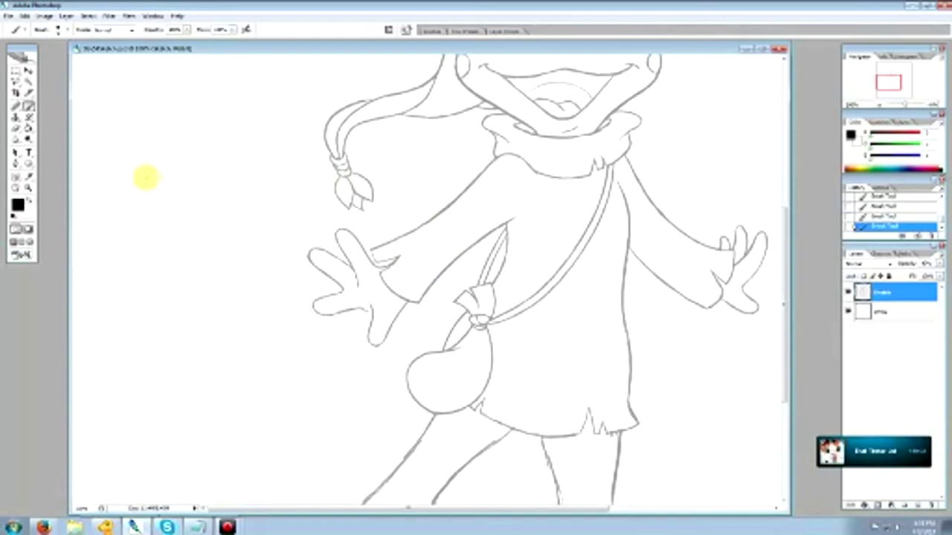
Brush over the join between the lowest finger and the thumb, and thin the edges of the two lower fingers with the eraser
left_click(29, 187)
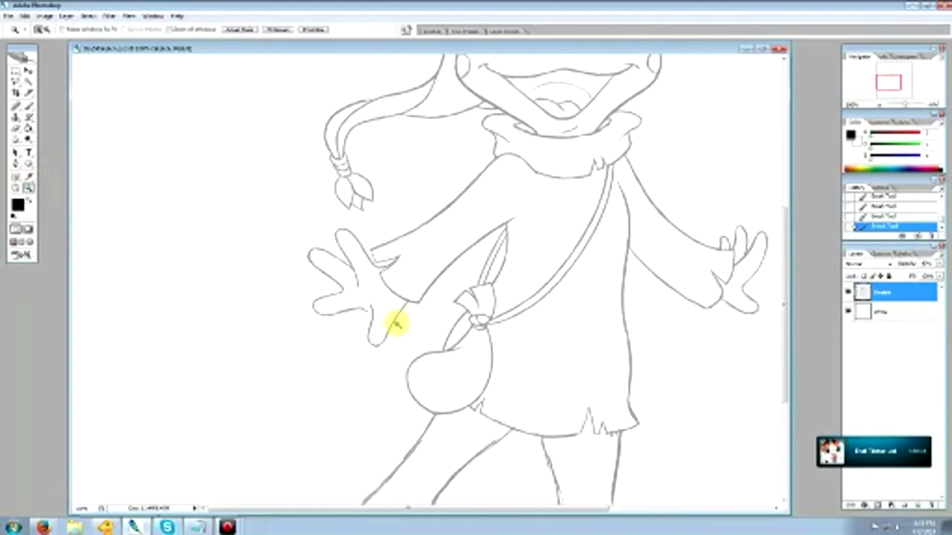
left_click(394, 320)
left_click(29, 107)
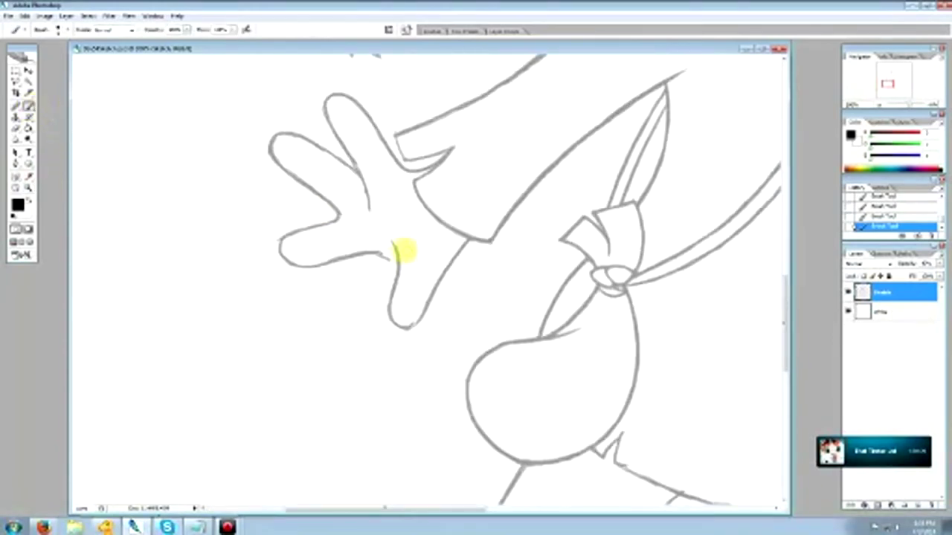
left_click_drag(392, 259, 372, 253)
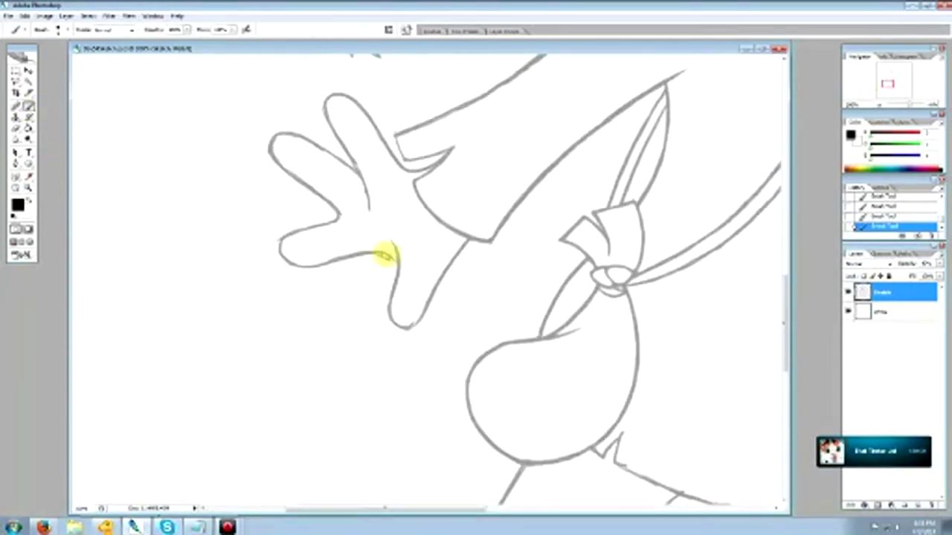
left_click(14, 128)
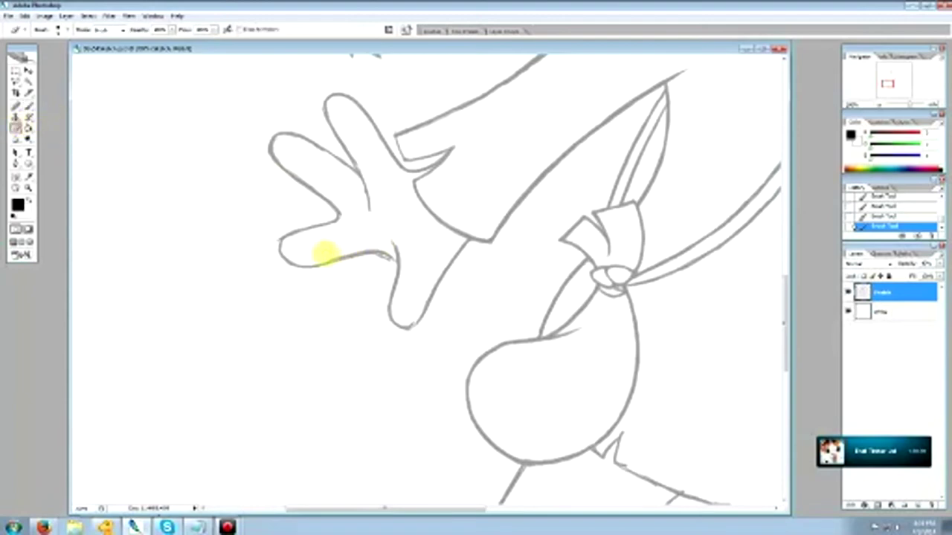
mouse_move(325, 255)
left_mouse_down()
mouse_move(383, 262)
mouse_move(311, 265)
left_mouse_up()
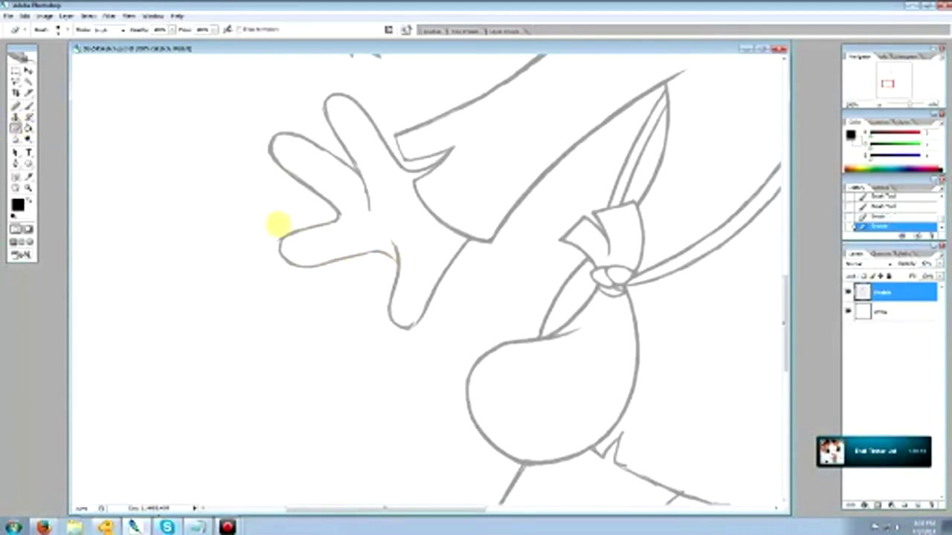
left_click_drag(277, 238, 311, 214)
mouse_move(283, 136)
left_mouse_down()
mouse_move(266, 149)
mouse_move(288, 141)
left_mouse_up()
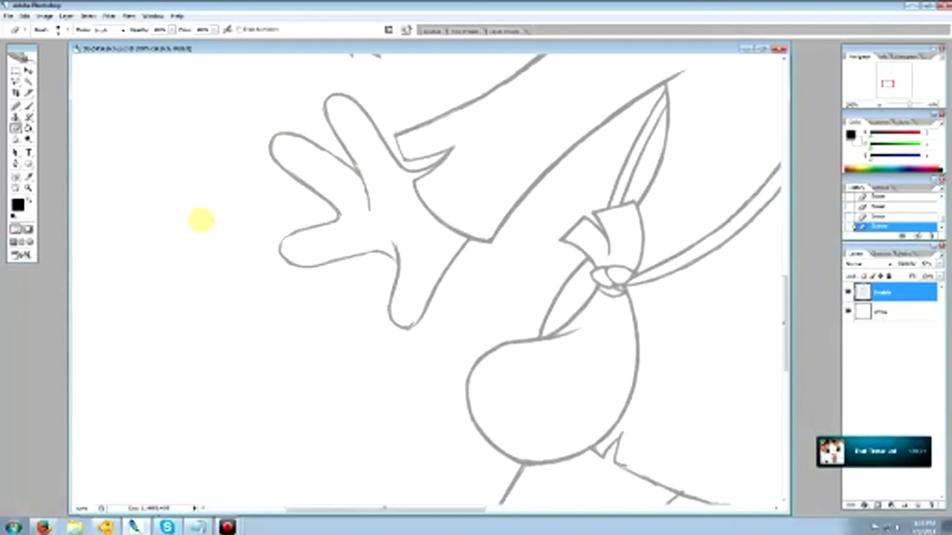
Undo the brush strokes tried where the lowest finger meets the thumb and redraw the thumb line's palm end
left_click(29, 106)
mouse_move(378, 252)
left_mouse_down()
mouse_move(367, 239)
mouse_move(391, 258)
left_mouse_up()
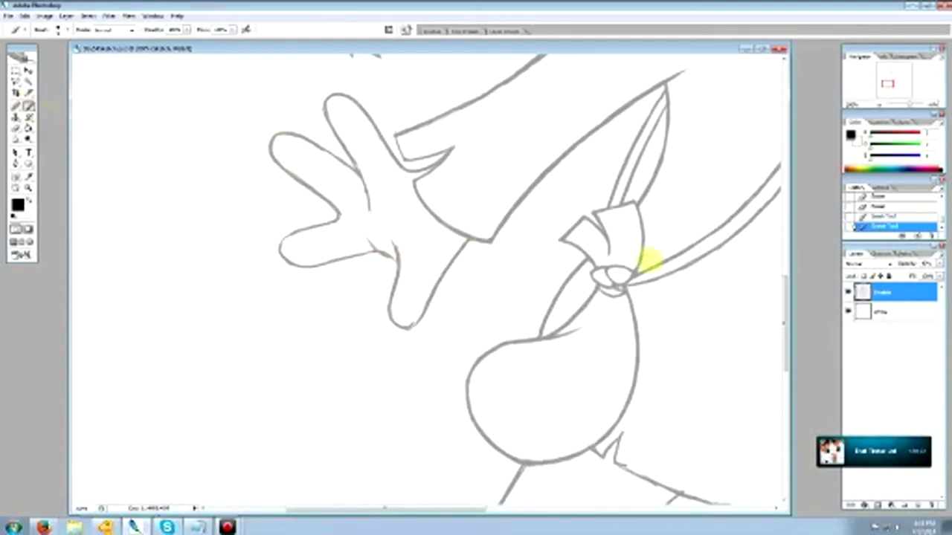
left_click(885, 206)
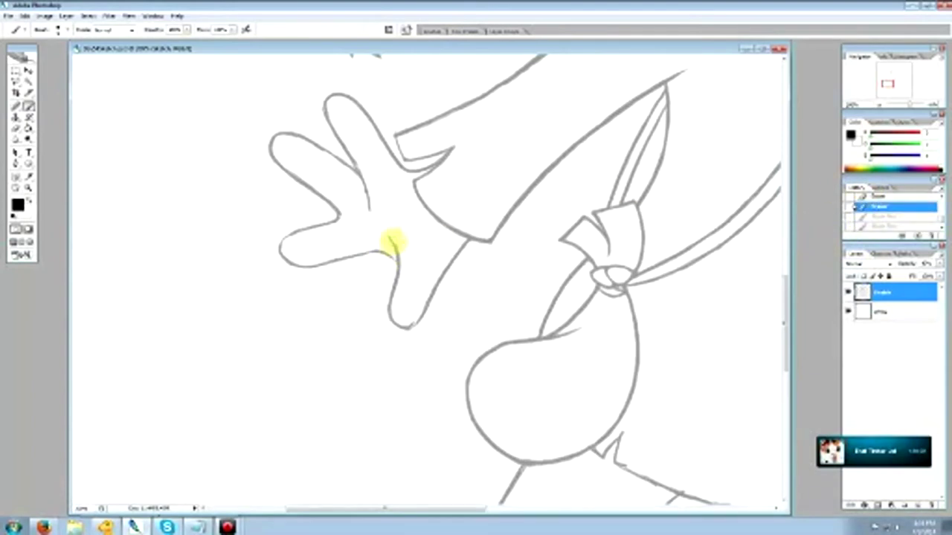
left_click_drag(392, 241, 384, 257)
Examine the reworked hand against the whole upper body and the other hand, and return to a close view of it
left_click(28, 187)
right_click(467, 305)
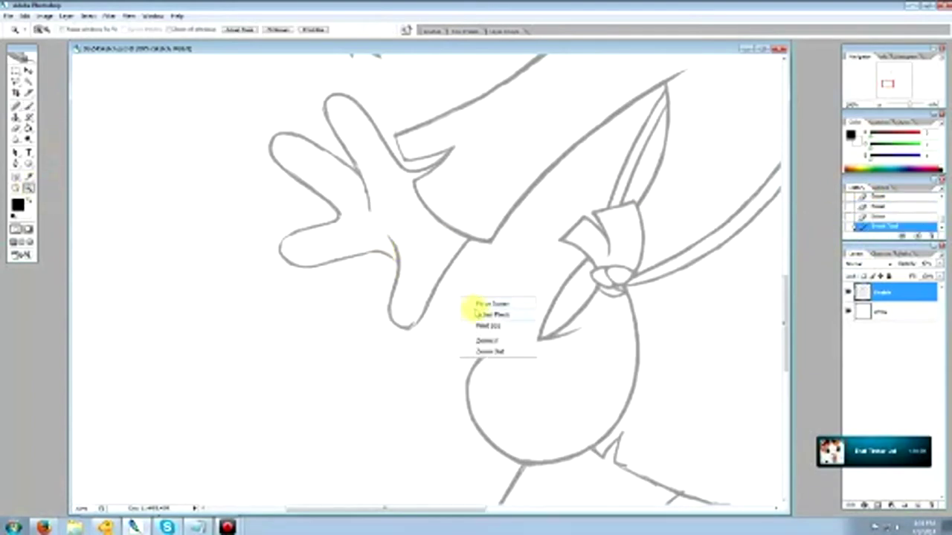
left_click(484, 315)
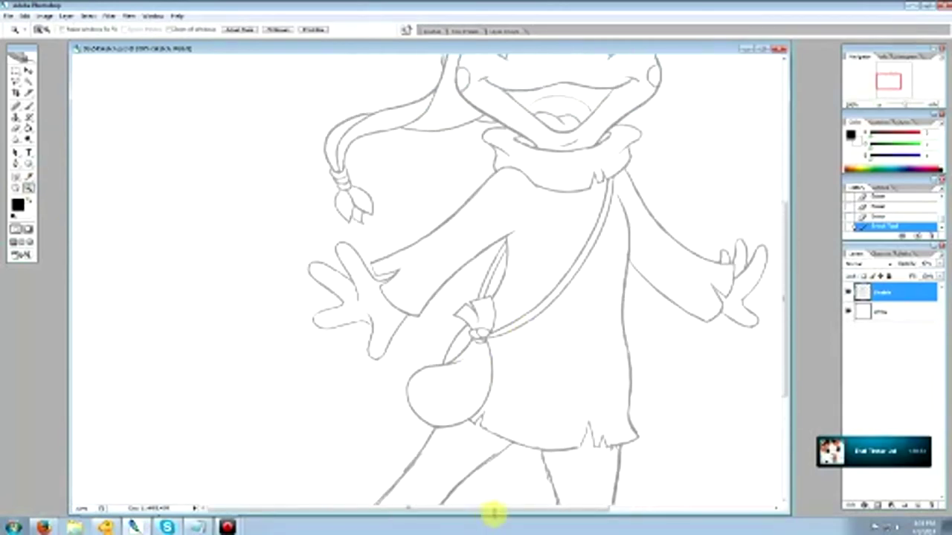
left_click_drag(493, 510, 543, 513)
scroll(395, 338, "up", 4)
scroll(395, 338, "down", 4)
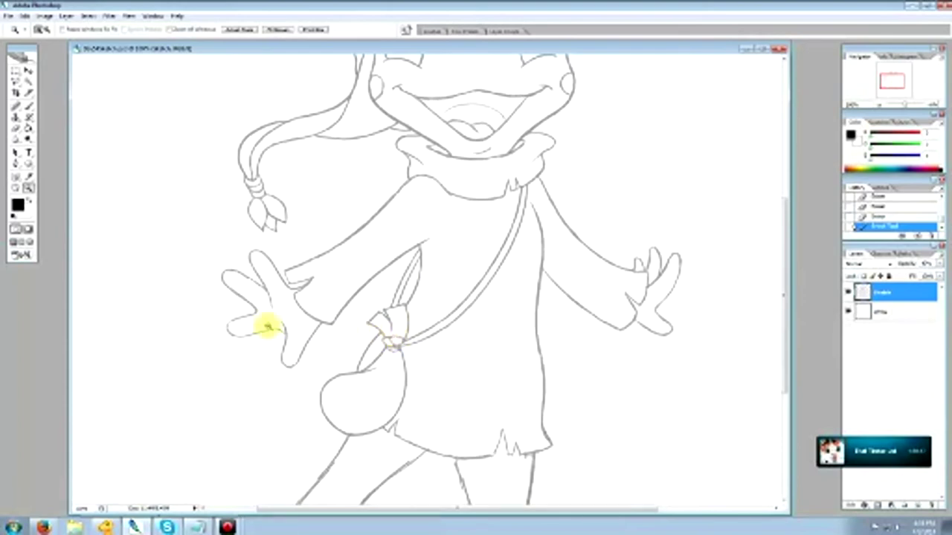
left_click(310, 321)
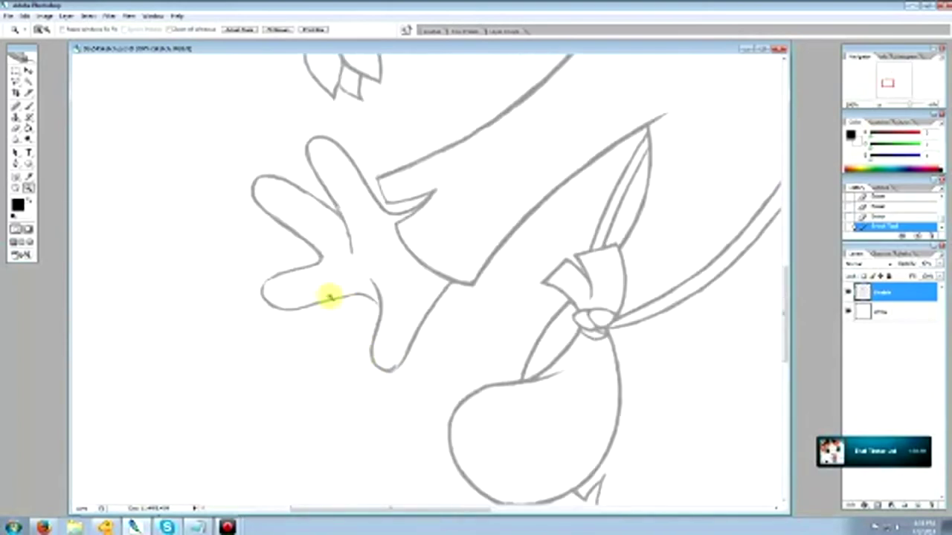
Lasso the lowest finger's tip and underside, move them slightly up to slim the finger, and deselect
left_click(16, 82)
left_click(237, 300)
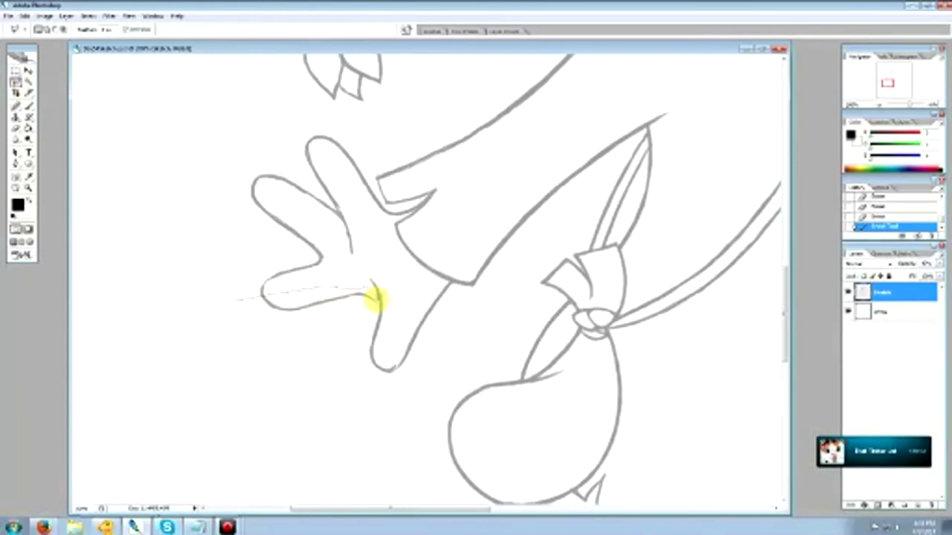
left_click(376, 301)
left_click(367, 320)
left_click(319, 339)
left_click(223, 331)
left_click(236, 301)
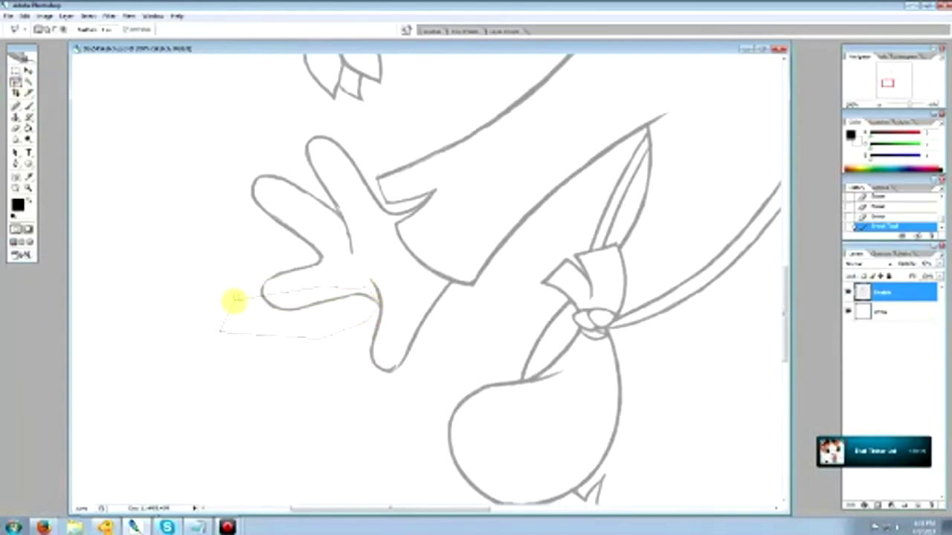
left_click(29, 70)
left_click_drag(291, 308, 306, 282)
key("ctrl+d")
left_click(15, 70)
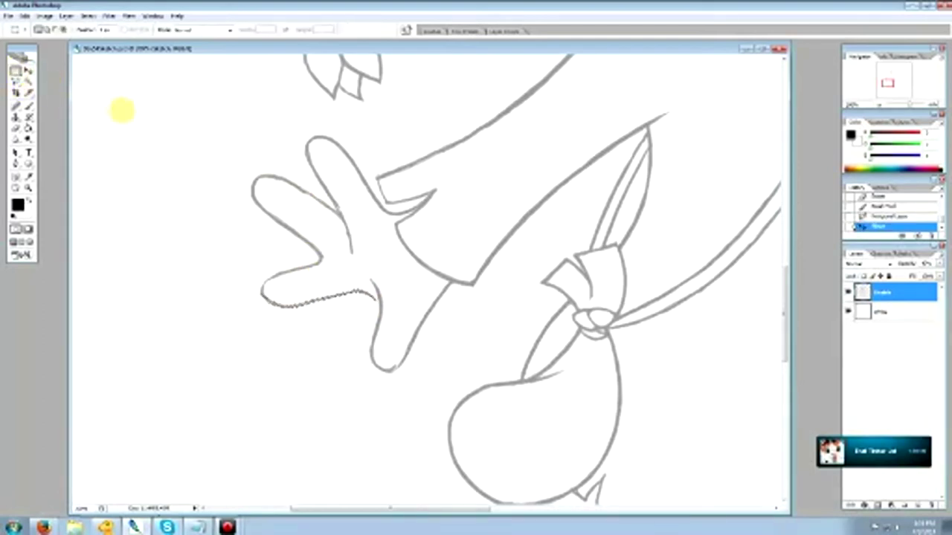
Trim the middle finger's lower line with the eraser and smooth it with the brush from the tip toward the palm
left_click(15, 127)
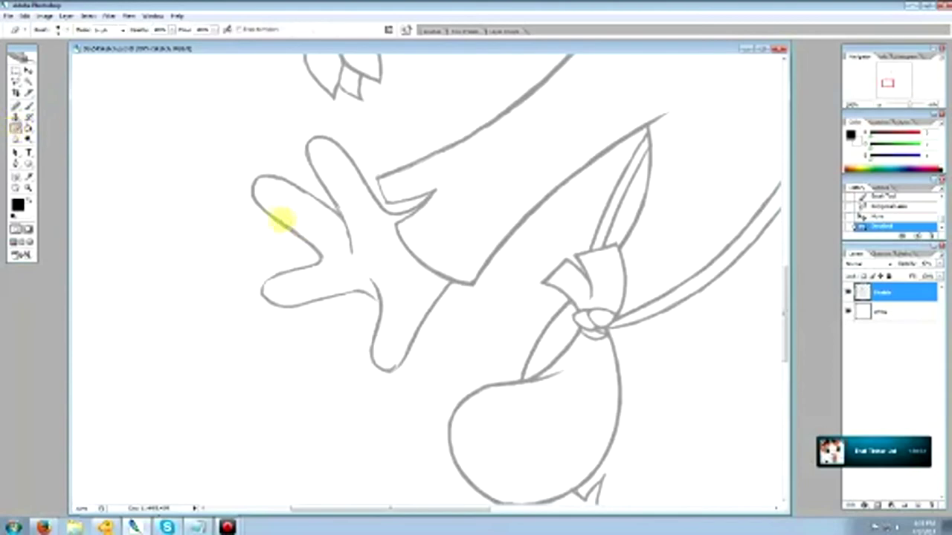
mouse_move(307, 249)
left_mouse_down()
mouse_move(250, 202)
mouse_move(328, 255)
left_mouse_up()
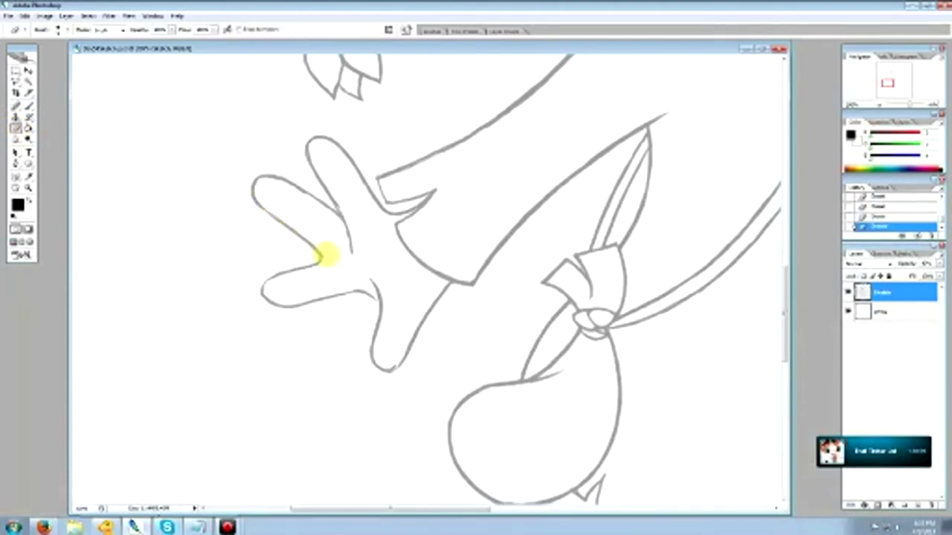
left_click(29, 105)
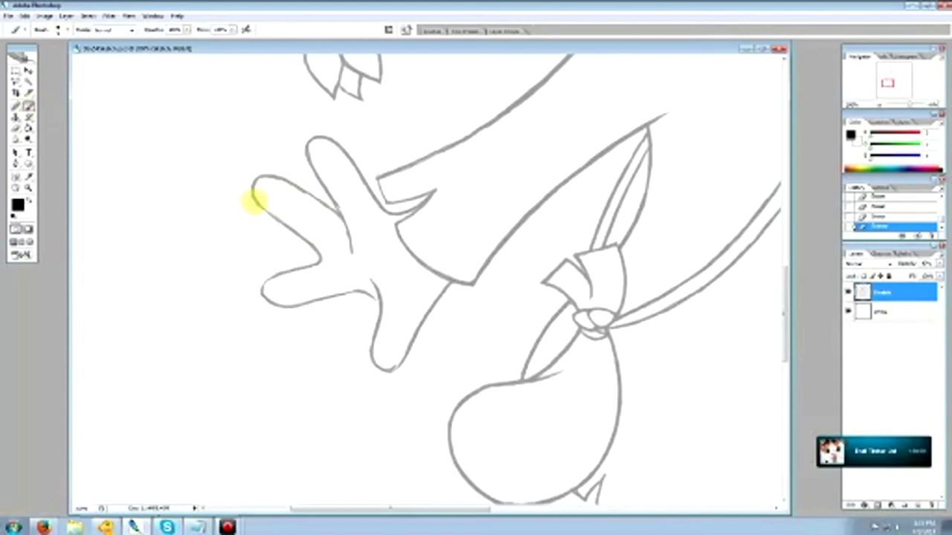
left_click_drag(254, 198, 302, 235)
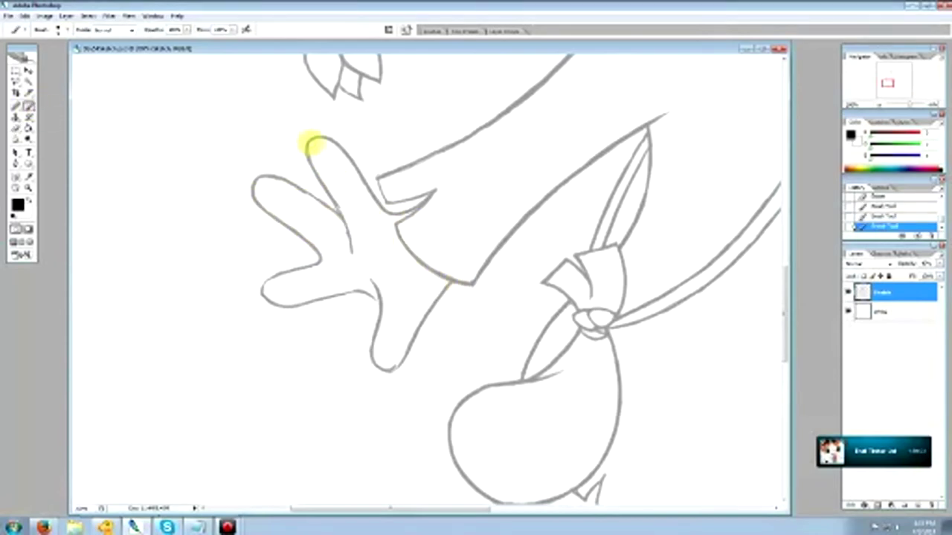
Thicken the uppermost finger's line facing the middle finger with the brush and erase its rough edge
mouse_move(308, 152)
left_mouse_down()
mouse_move(343, 246)
mouse_move(355, 225)
mouse_move(353, 261)
mouse_move(336, 199)
left_mouse_up()
left_click(16, 126)
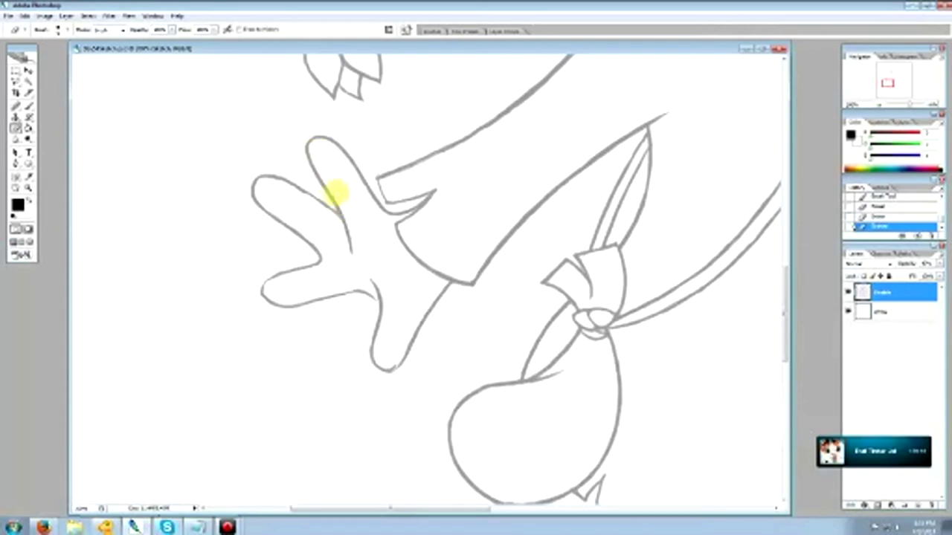
left_click_drag(342, 209, 311, 150)
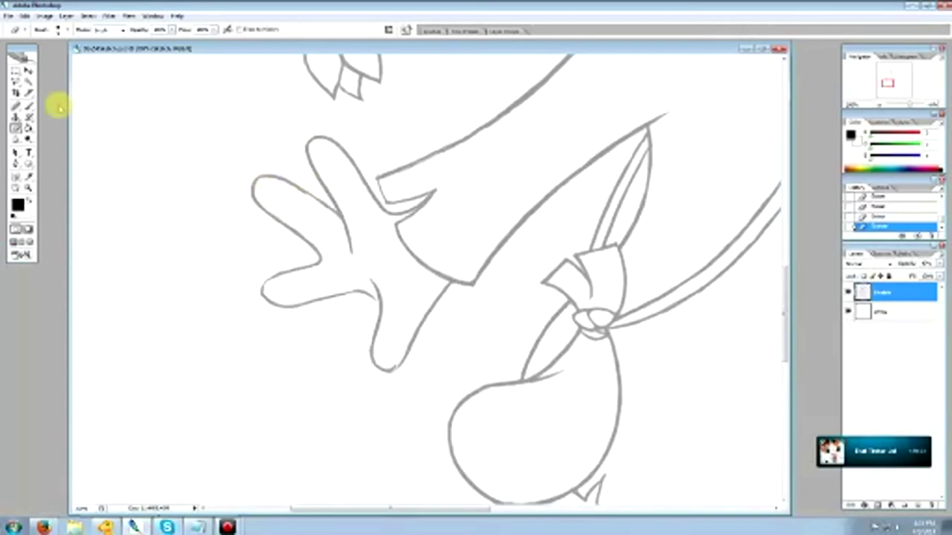
Redraw the middle finger's upper line where it meets the uppermost finger and clean its inner edge with the eraser
left_click(28, 105)
left_click_drag(303, 192, 333, 203)
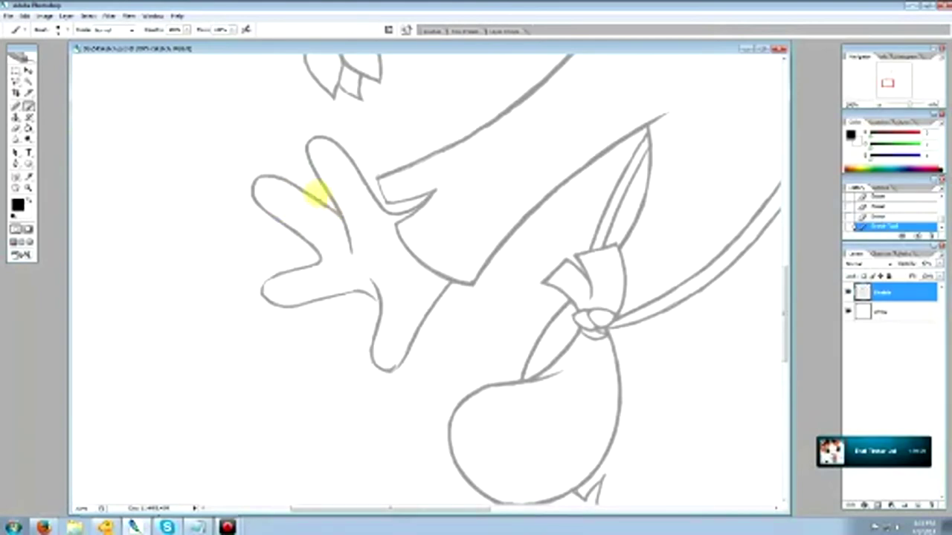
left_click(15, 128)
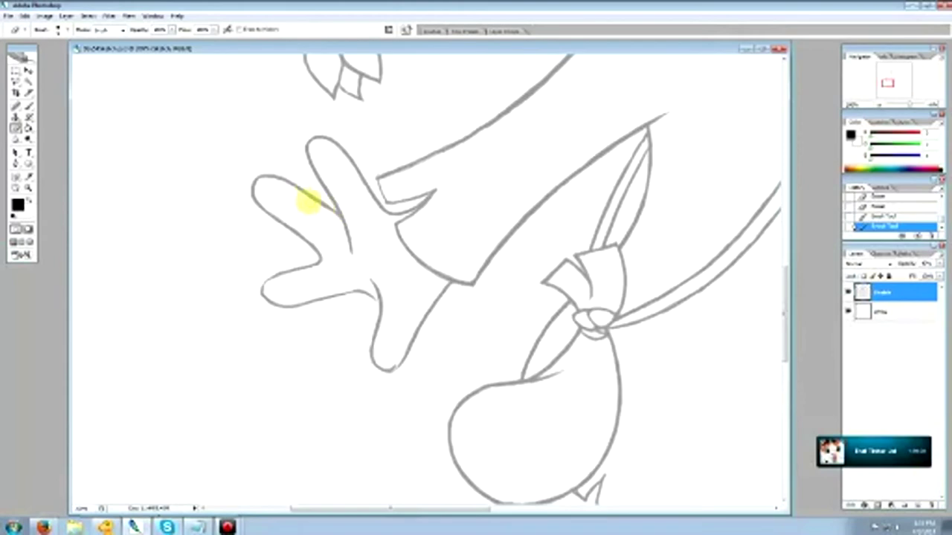
mouse_move(308, 201)
left_mouse_down()
mouse_move(329, 212)
mouse_move(312, 211)
left_mouse_up()
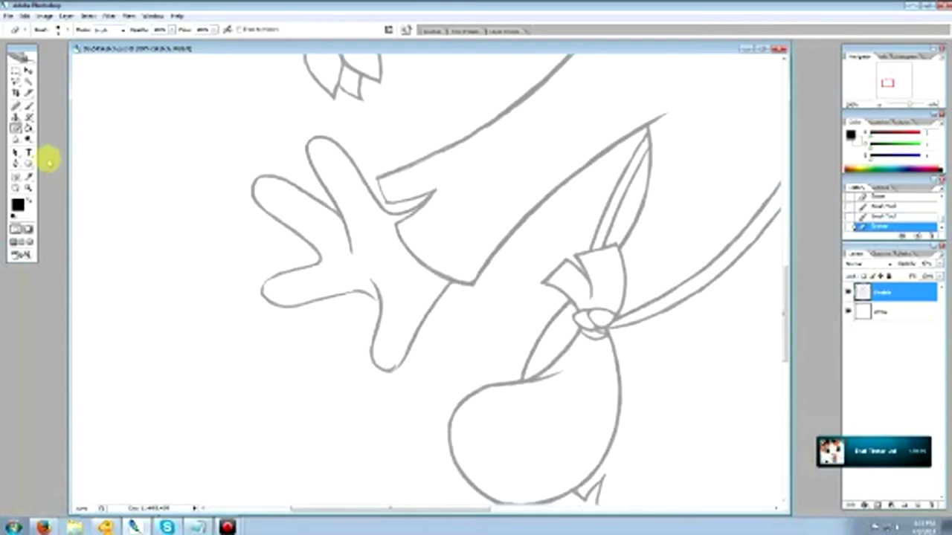
Select the whole hand beside the shoulder bag with the Polygonal Lasso, following the sleeve cuff's edge and looping around the fingers
left_click(29, 187)
right_click(413, 284)
left_click(449, 303)
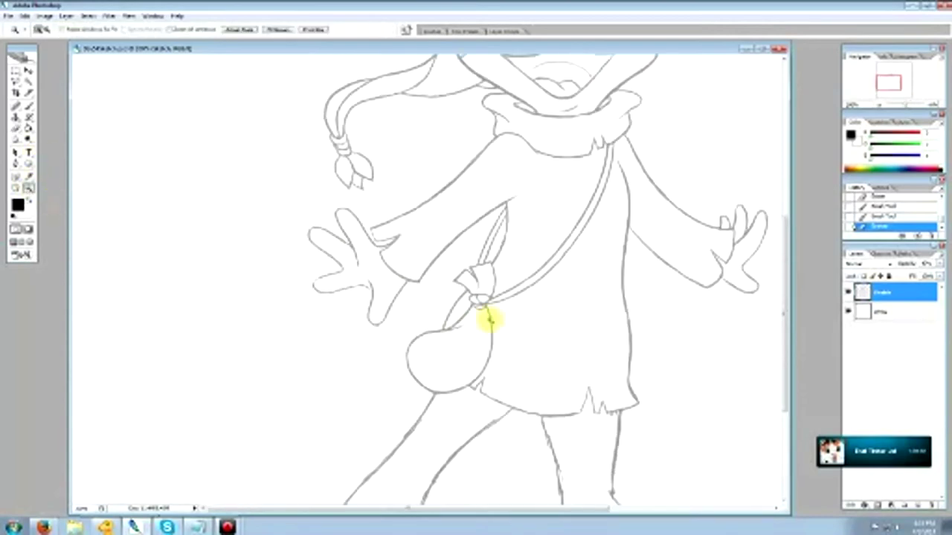
scroll(516, 319, "up", 2)
left_click_drag(464, 511, 525, 511)
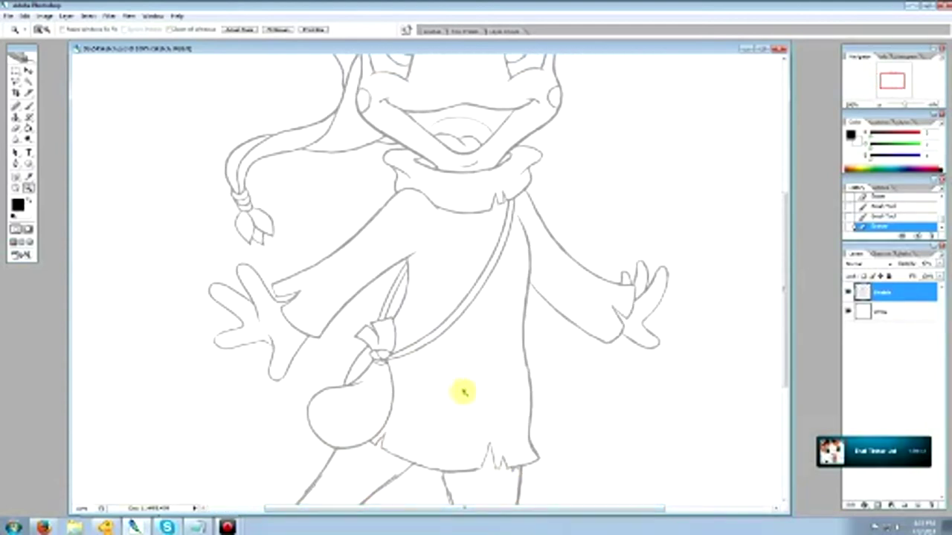
left_click(266, 315)
left_click(15, 73)
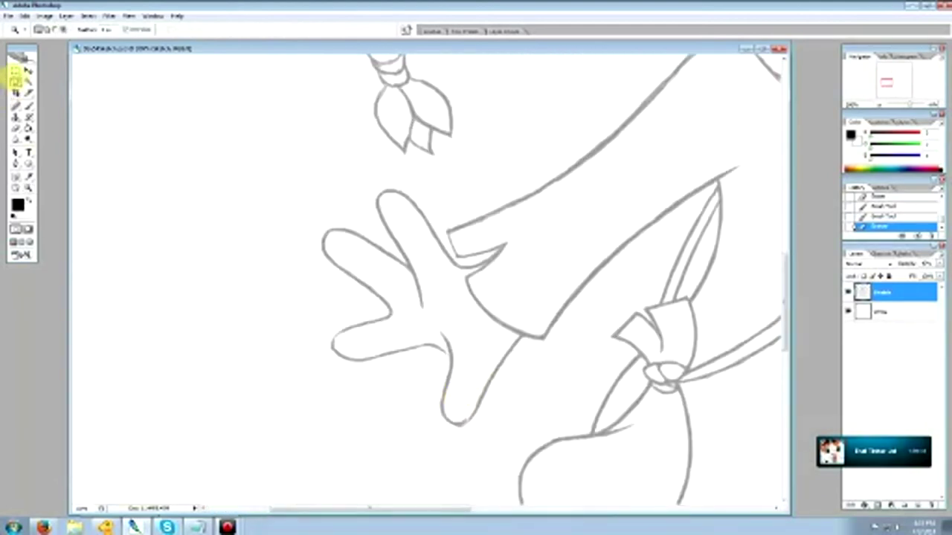
left_click(255, 238)
left_click(339, 167)
left_click(438, 167)
left_click(442, 237)
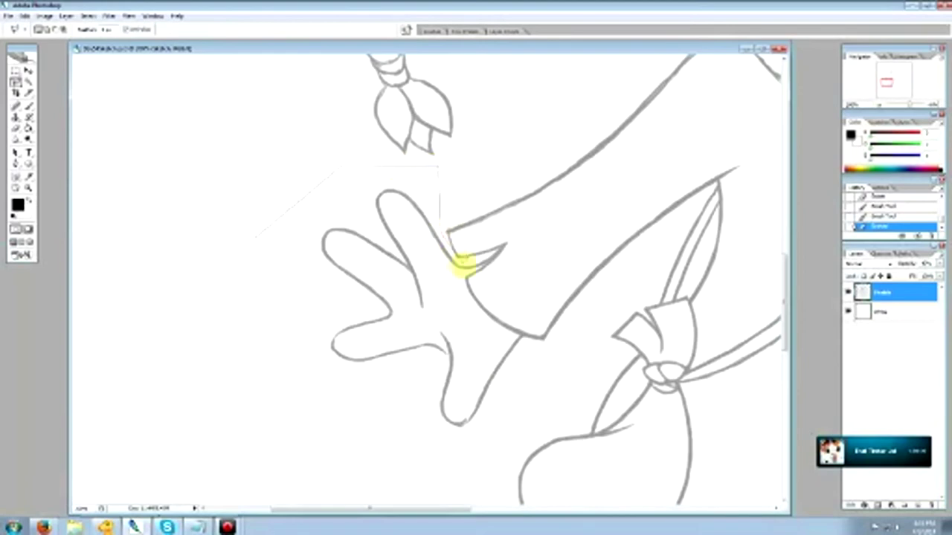
left_click(452, 253)
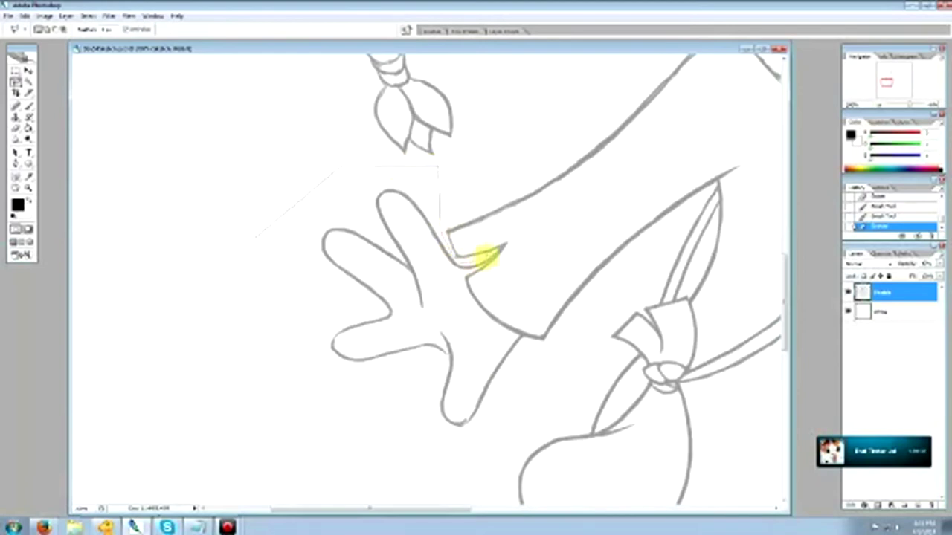
left_click(504, 243)
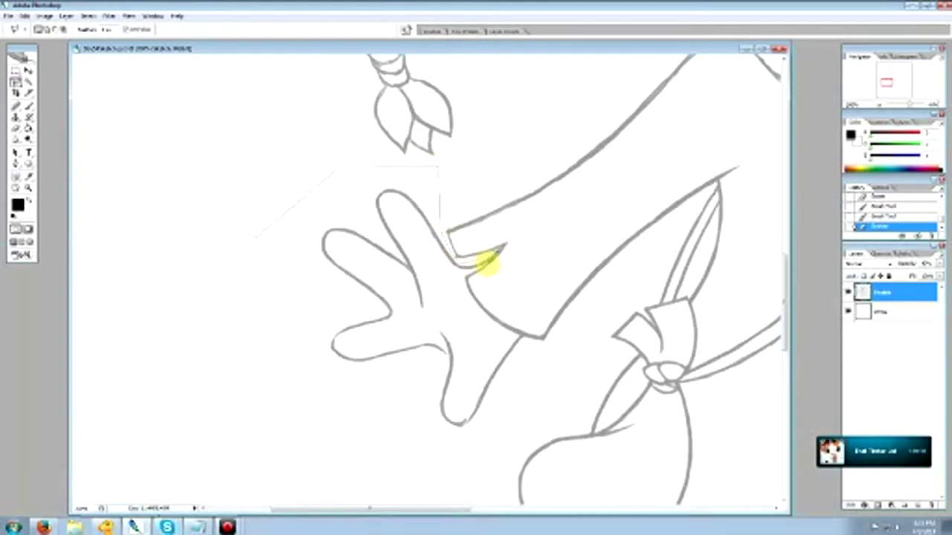
left_click(454, 273)
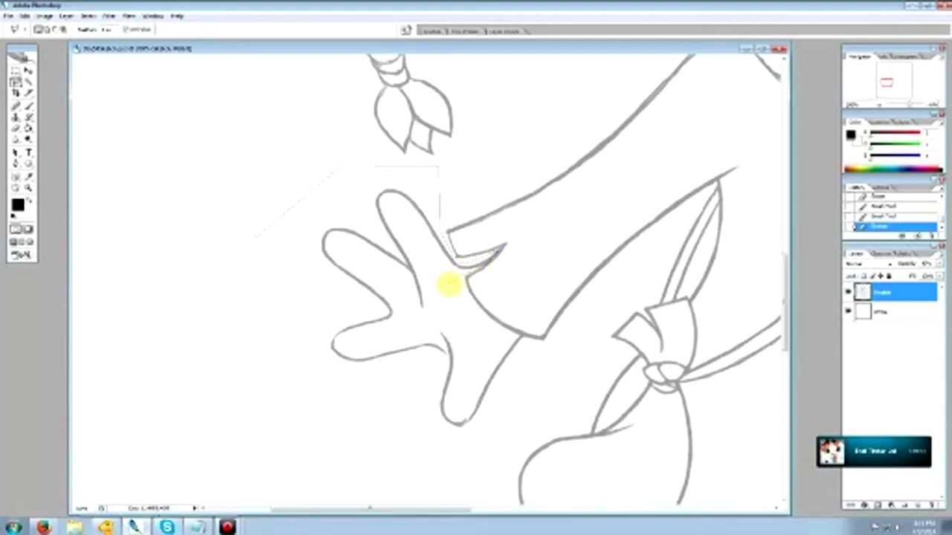
left_click(466, 319)
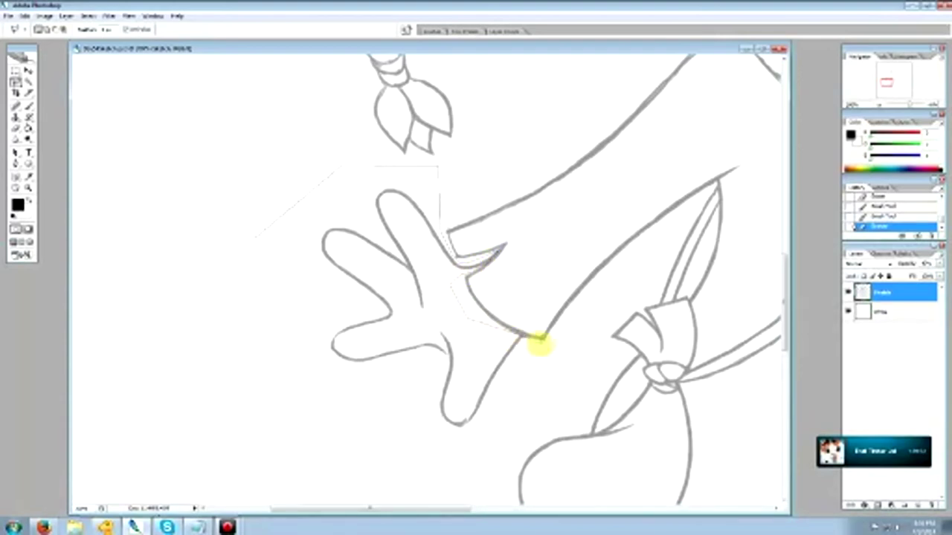
left_click(539, 338)
left_click(527, 383)
mouse_move(232, 303)
left_mouse_down()
mouse_move(226, 260)
mouse_move(253, 239)
left_mouse_up()
Scale the selected hand down slightly with Free Transform, shift it back against the sleeve cuff, and deselect it
left_click(29, 187)
right_click(551, 283)
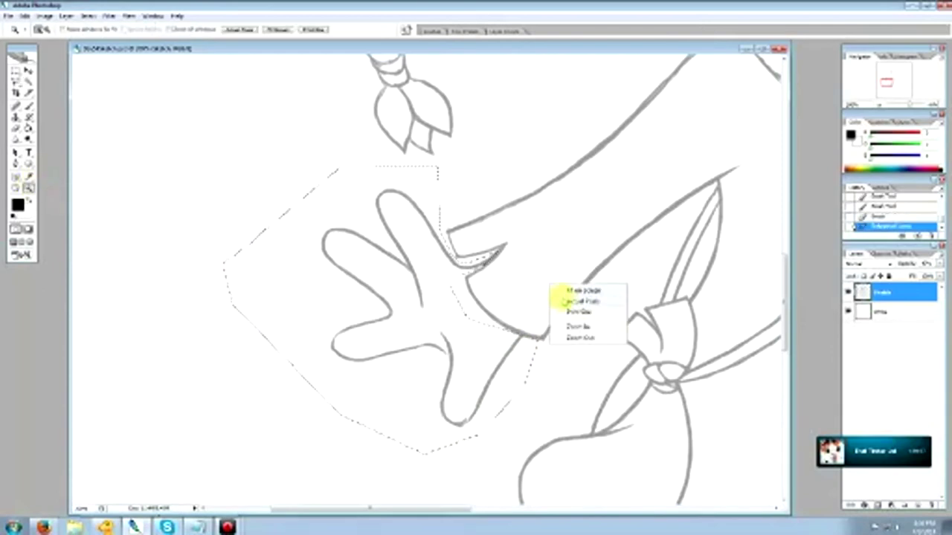
left_click(569, 339)
left_click(25, 16)
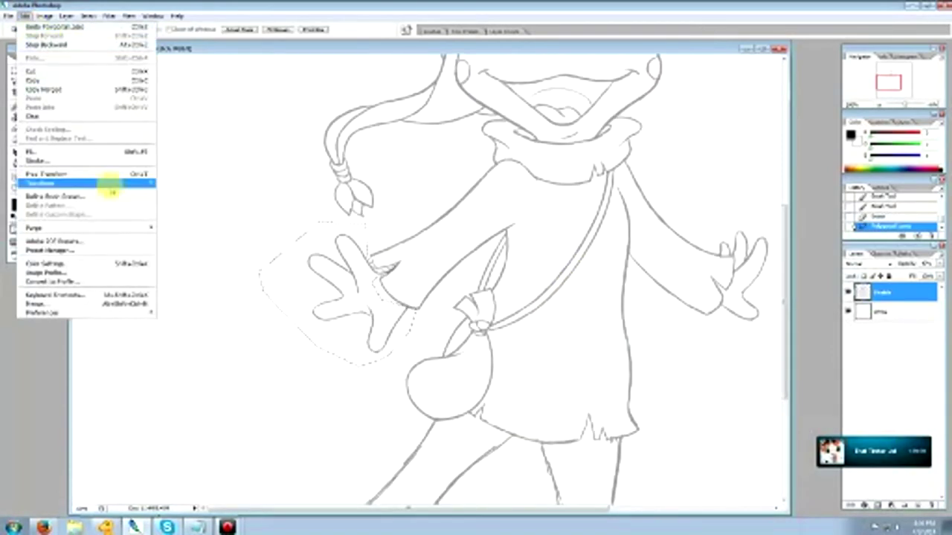
left_click(216, 194)
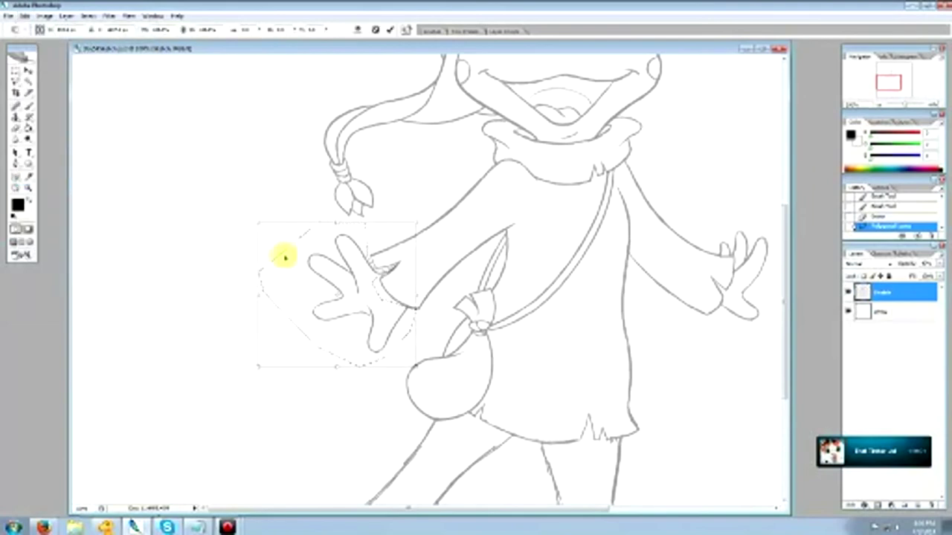
left_click_drag(417, 366, 410, 361)
left_click(17, 66)
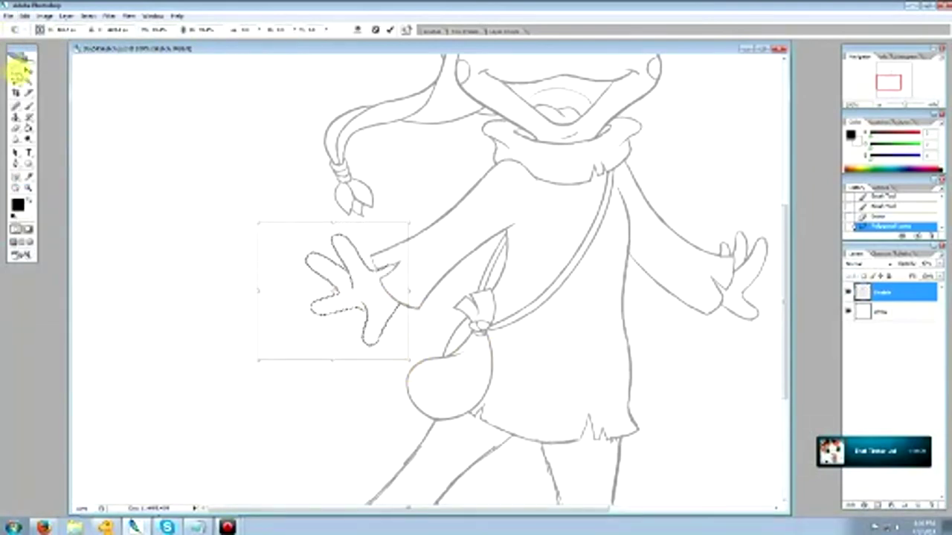
left_click(428, 192)
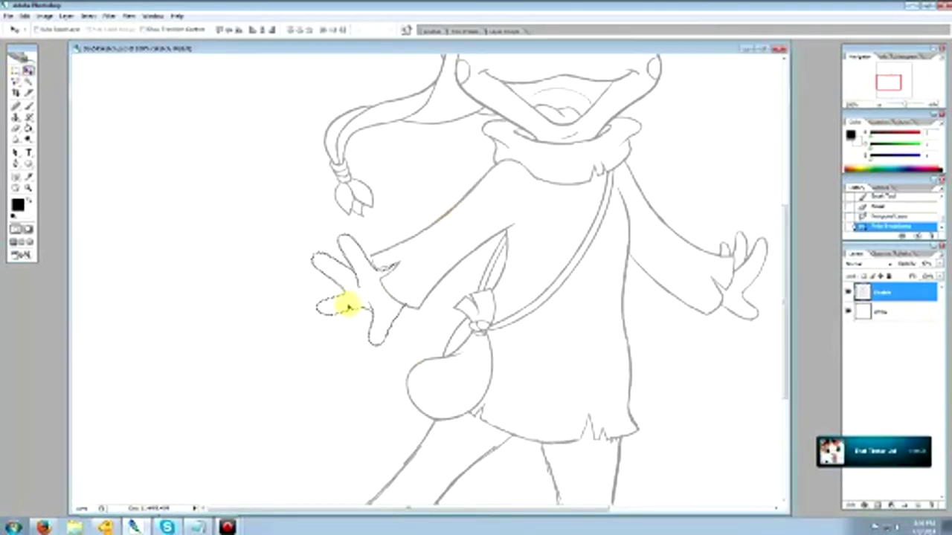
left_click(15, 70)
key("ctrl+d")
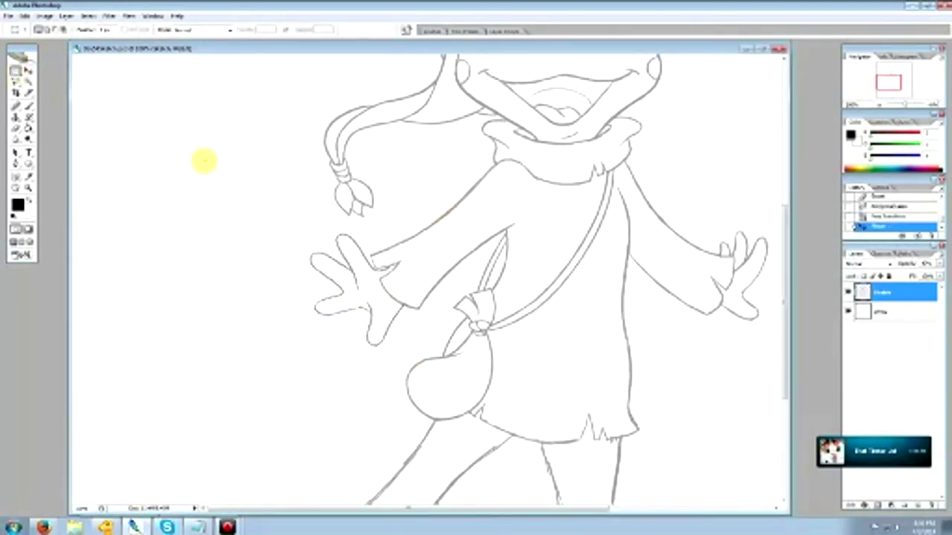
Touch up the join between the resized hand and the cuff, and trim the uppermost finger's inner line with the eraser
left_click_drag(363, 509, 402, 510)
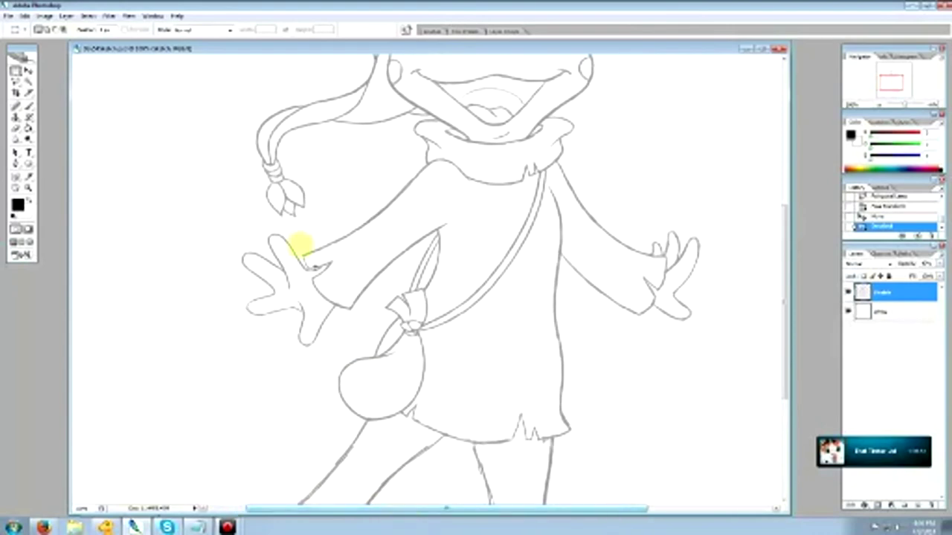
left_click(28, 188)
left_click(371, 279)
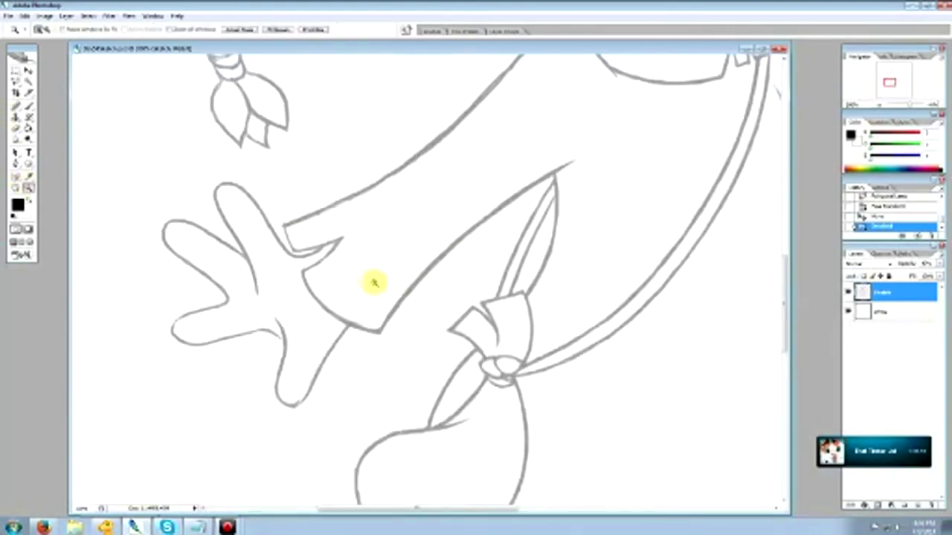
left_click(28, 105)
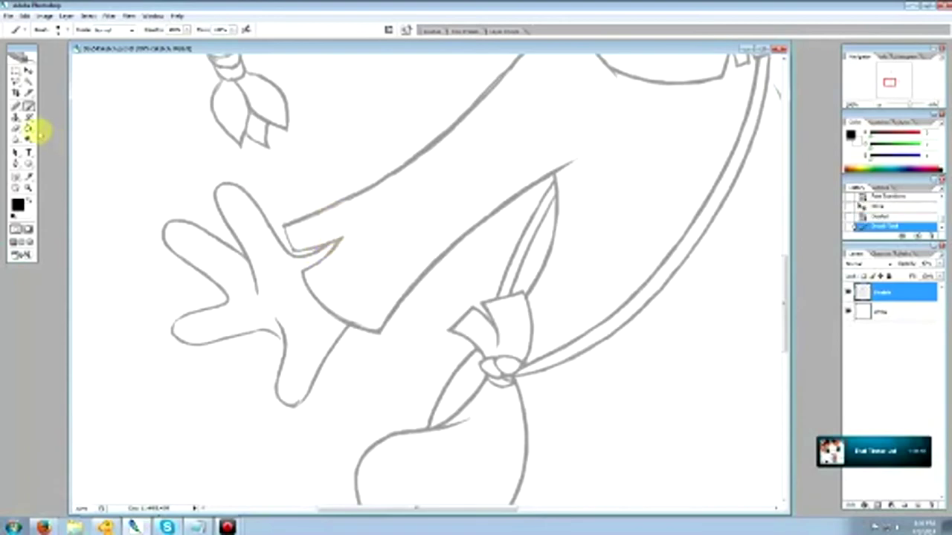
left_click(15, 128)
mouse_move(331, 232)
left_mouse_down()
mouse_move(300, 242)
mouse_move(325, 255)
mouse_move(332, 249)
mouse_move(290, 264)
mouse_move(291, 233)
mouse_move(265, 214)
left_mouse_up()
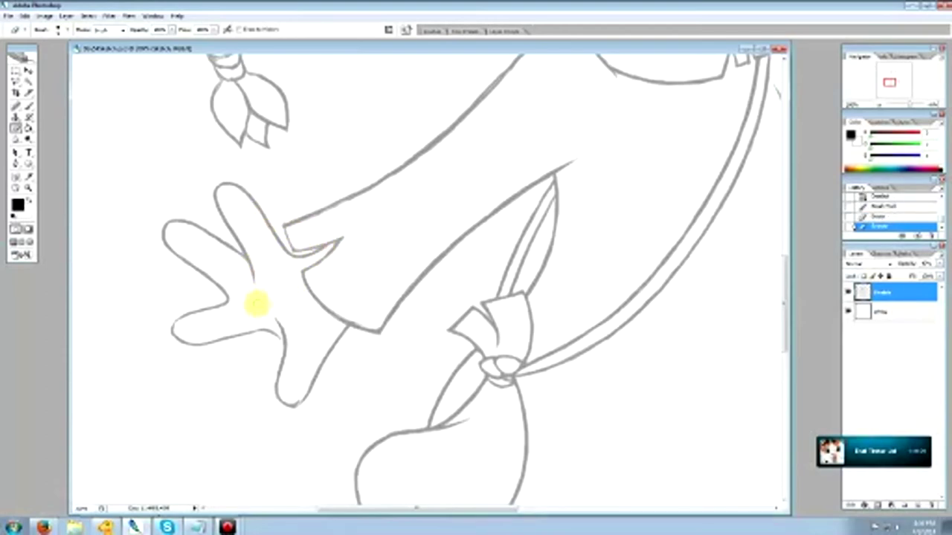
left_click_drag(257, 276, 238, 248)
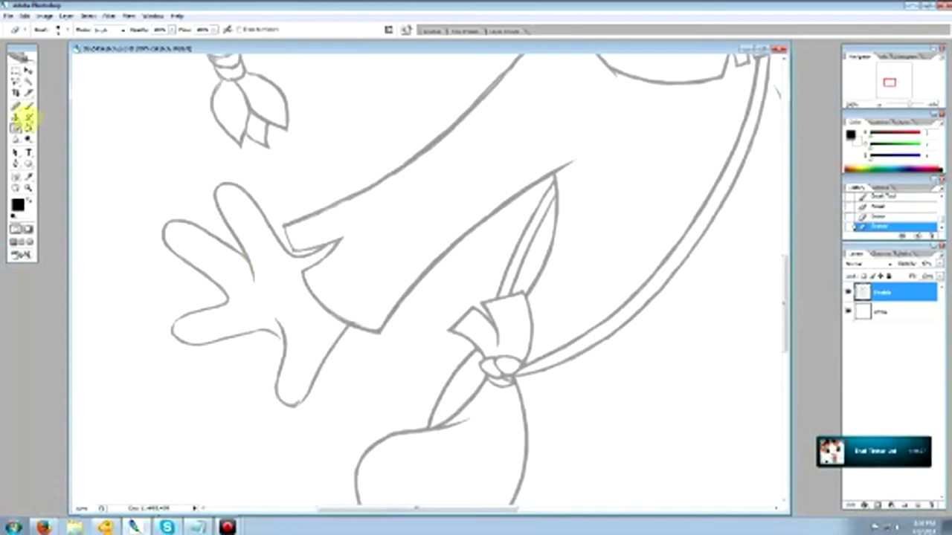
left_click(28, 106)
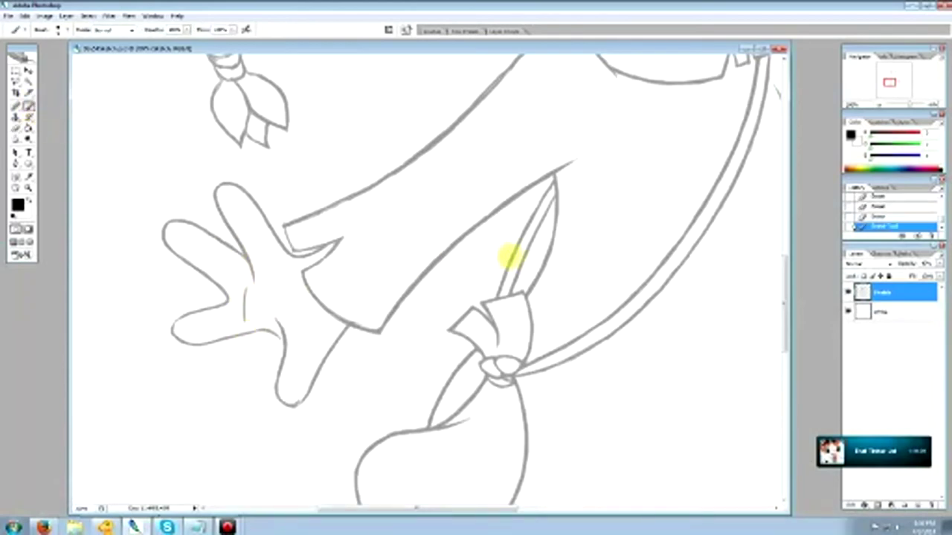
left_click(851, 217)
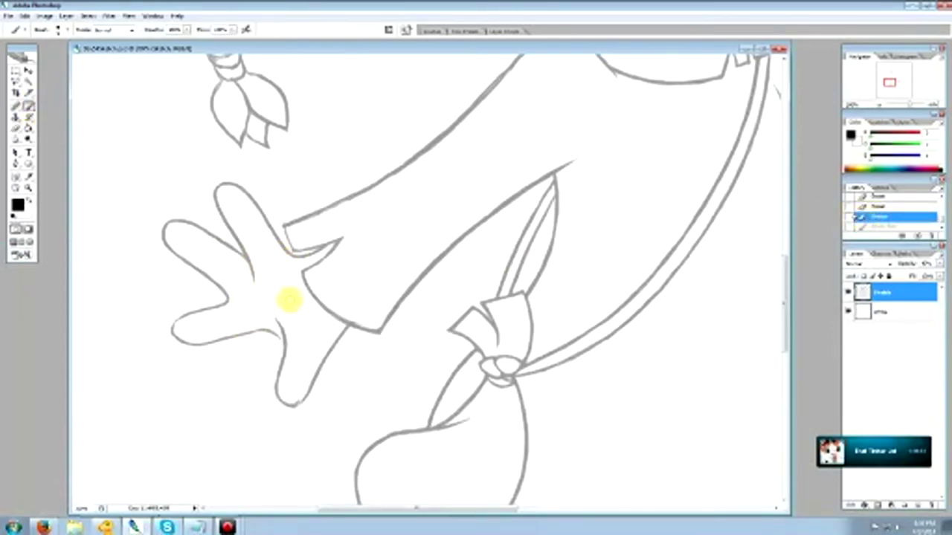
left_click_drag(255, 301, 260, 314)
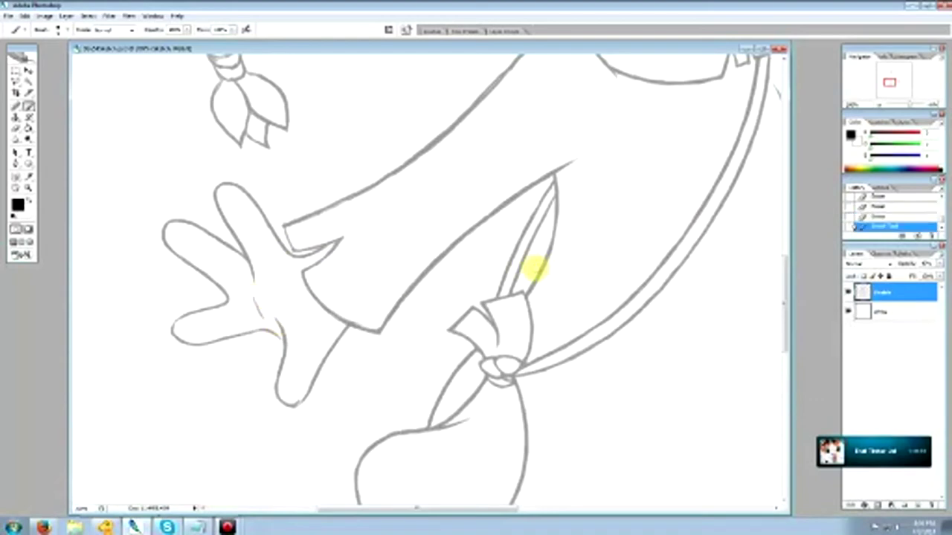
left_click(878, 219)
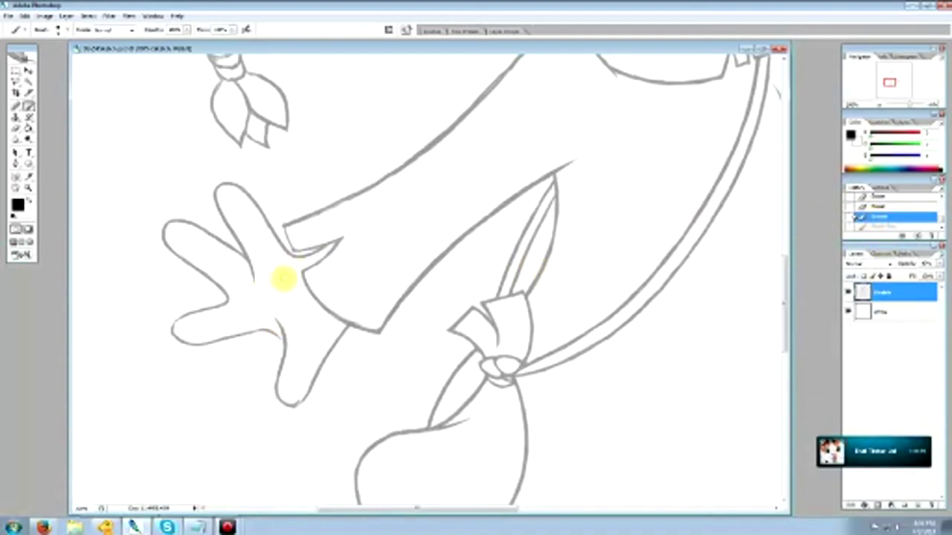
Extend the uppermost finger's inner line into the palm with the brush and clean its edges with the eraser
left_click_drag(250, 267, 261, 309)
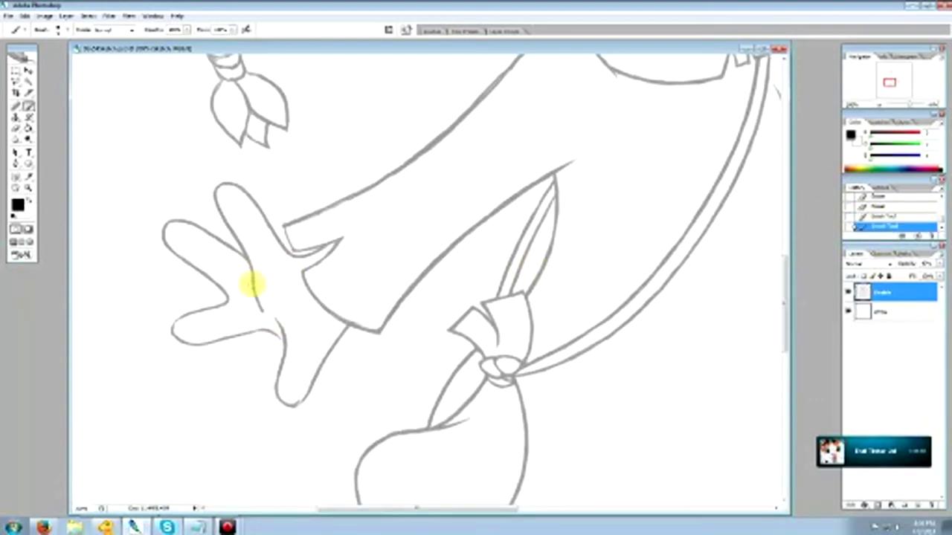
left_click(16, 127)
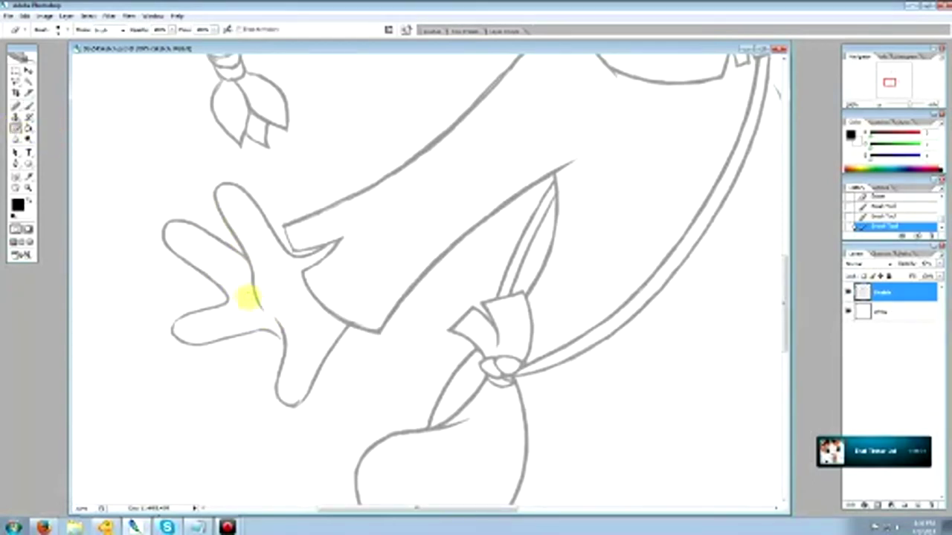
mouse_move(248, 297)
left_mouse_down()
mouse_move(248, 273)
mouse_move(263, 290)
mouse_move(274, 256)
left_mouse_up()
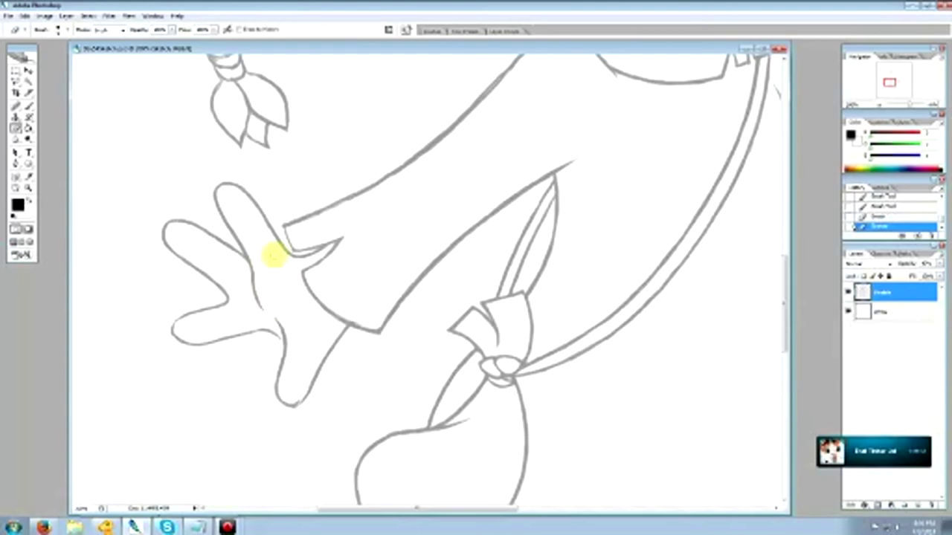
left_click(28, 189)
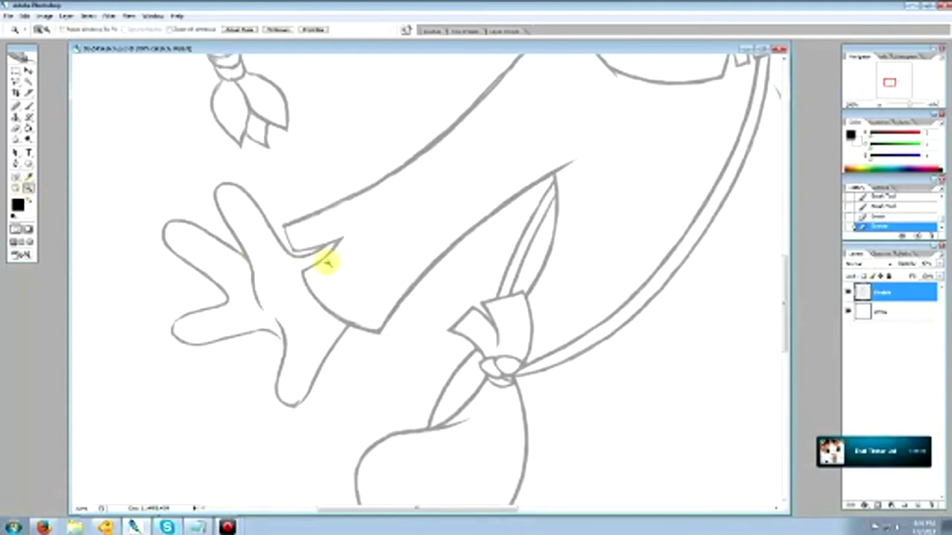
Try a short brushed crease in the palm, branching off the uppermost finger's inner line
left_click(28, 107)
left_click_drag(253, 278, 247, 308)
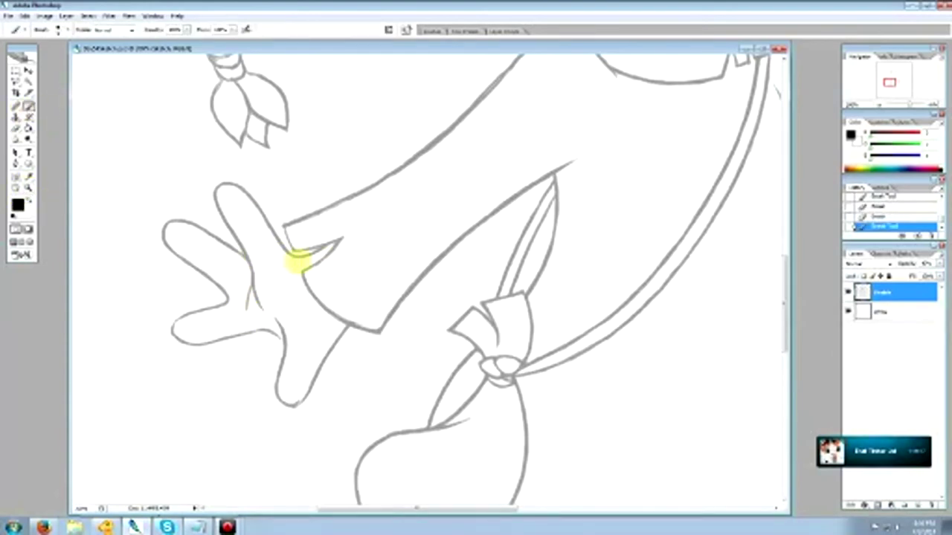
left_click(27, 188)
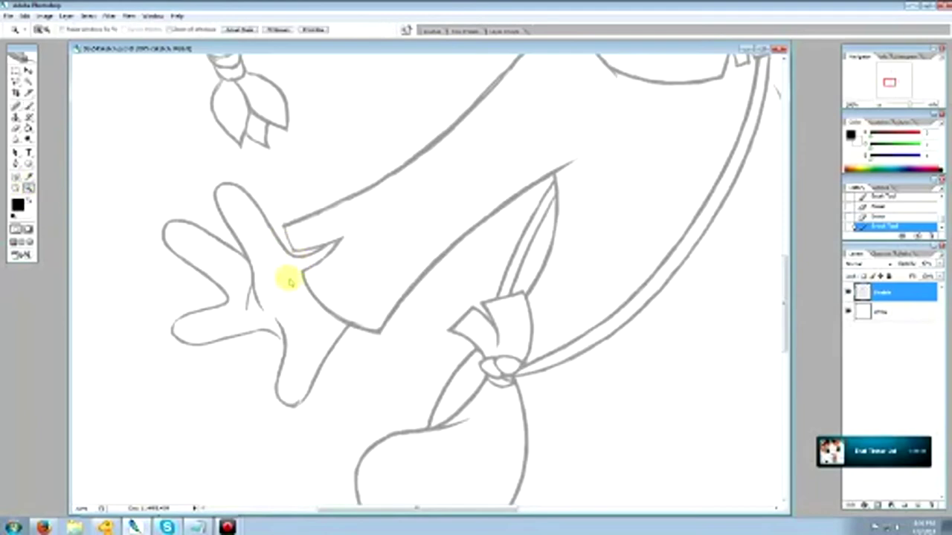
left_click(331, 301, "alt")
left_click(381, 302)
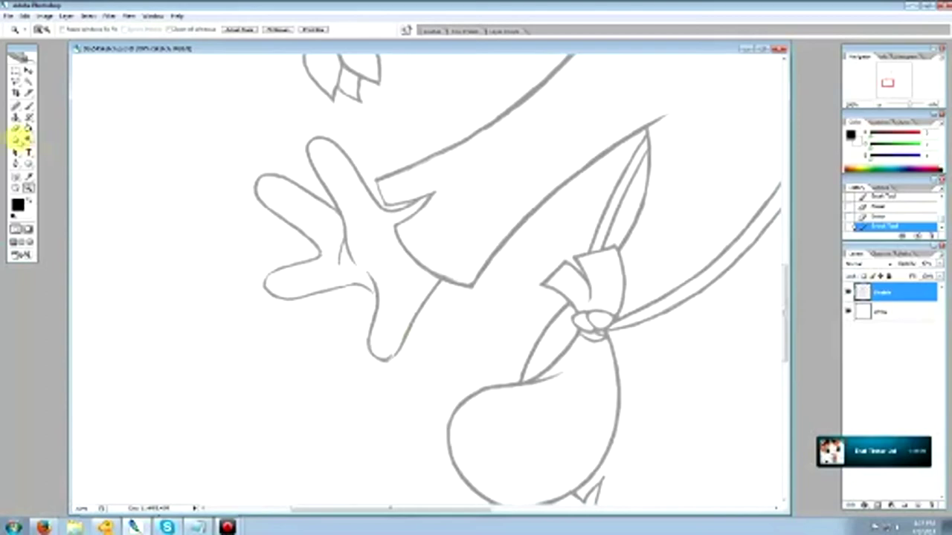
Erase the palm crease and the lower end of the uppermost finger's inner line, and redraw that end shorter with the brush
left_click(15, 128)
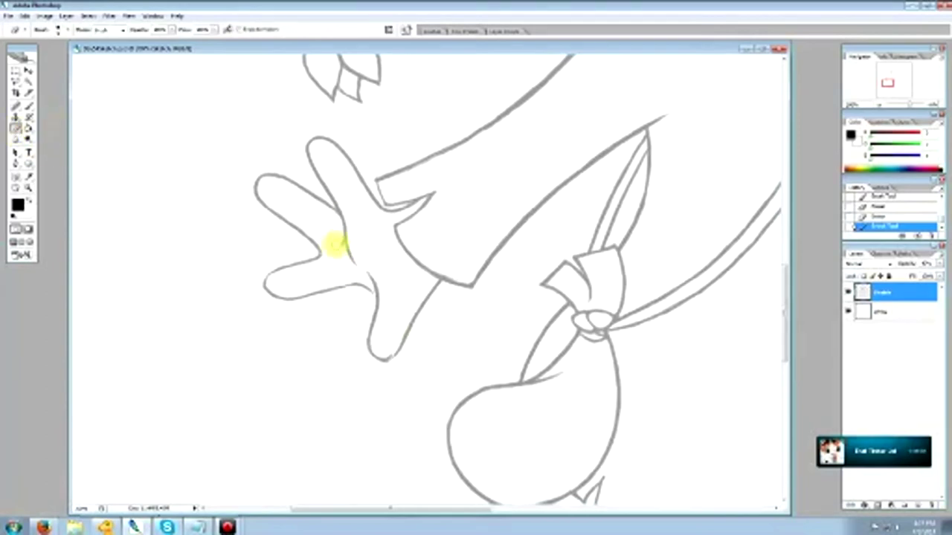
left_click_drag(351, 262, 343, 226)
left_click(29, 106)
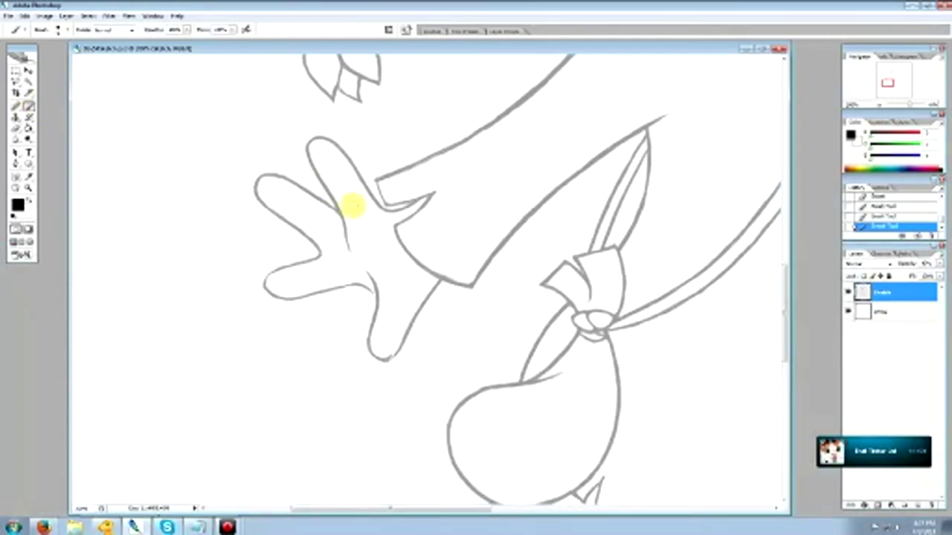
Check the full figure, widen the document window, and frame the leg and foot below the tunic's torn hem
left_click(29, 187)
key("ctrl+0")
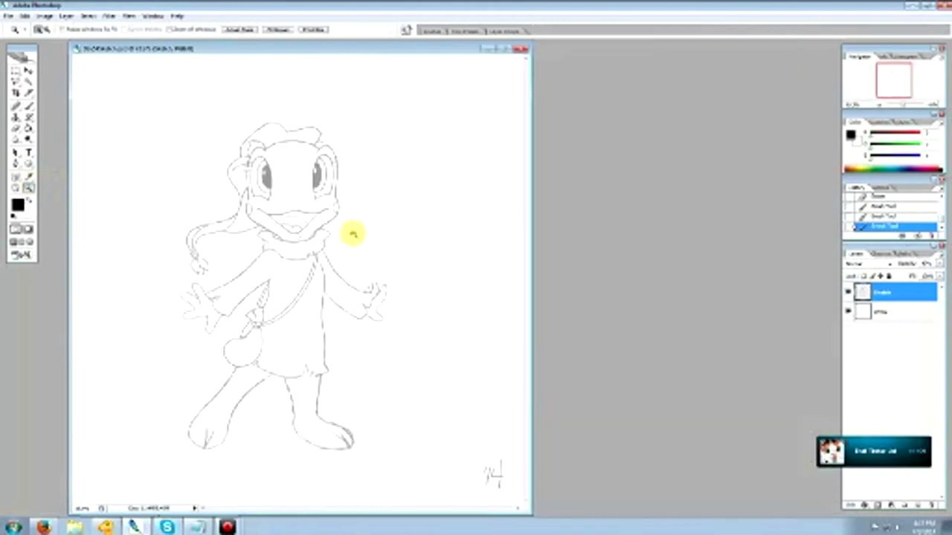
left_click_drag(532, 260, 693, 255)
left_click(405, 400)
left_click(404, 335)
left_click(356, 329)
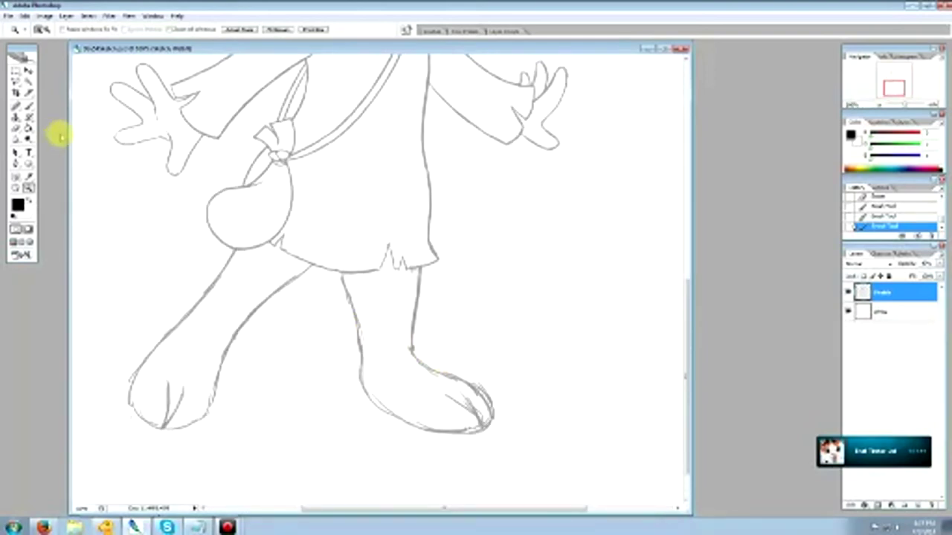
left_click(395, 329)
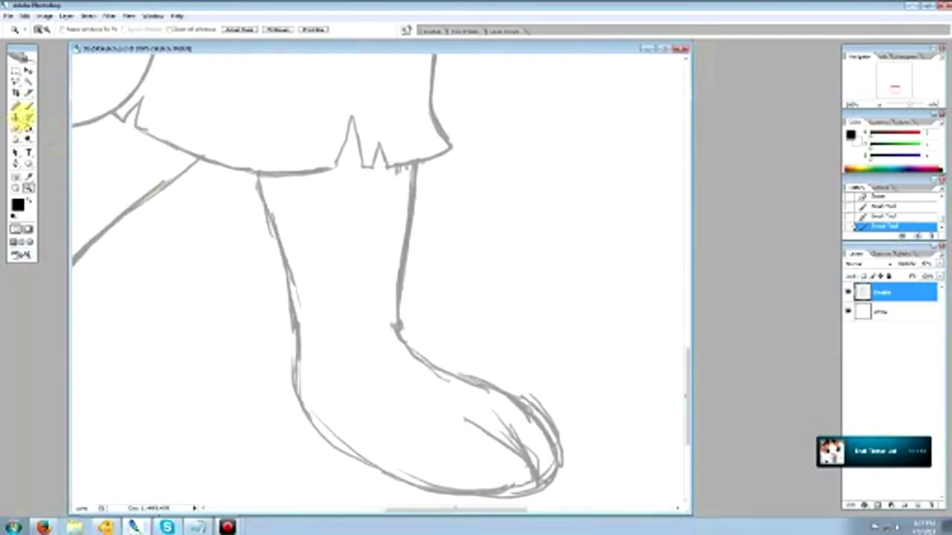
Erase the stray marks under the torn hem beside the leg and the loose strokes along the leg's upper back outline
left_click(28, 108)
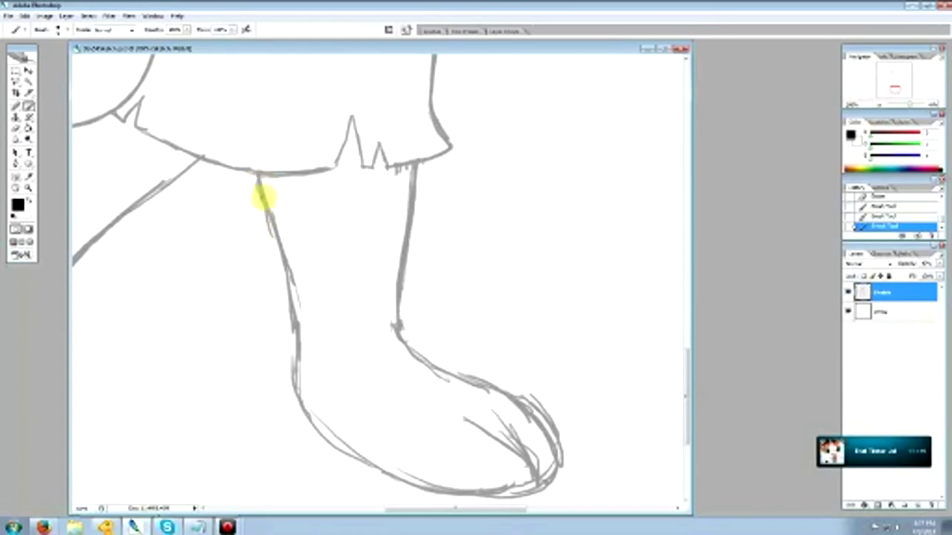
left_click(16, 127)
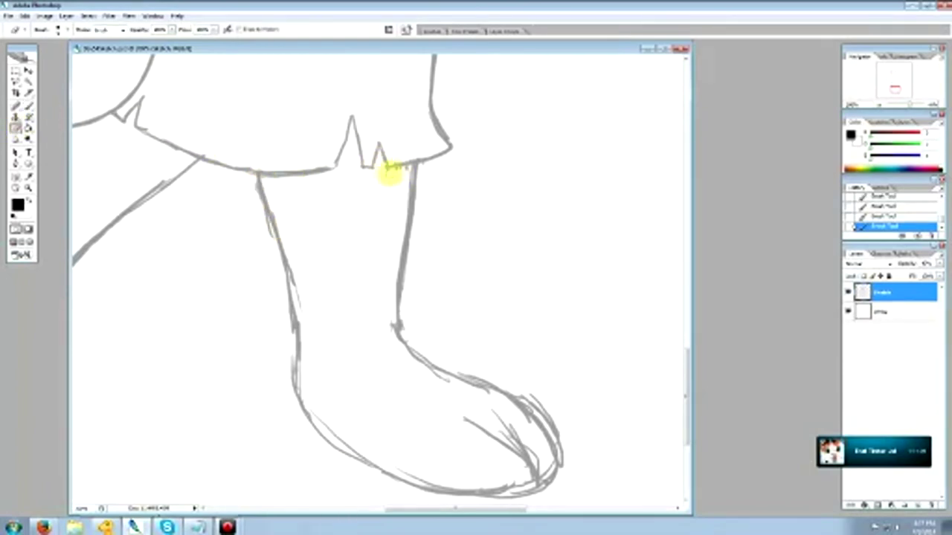
left_click_drag(397, 169, 401, 152)
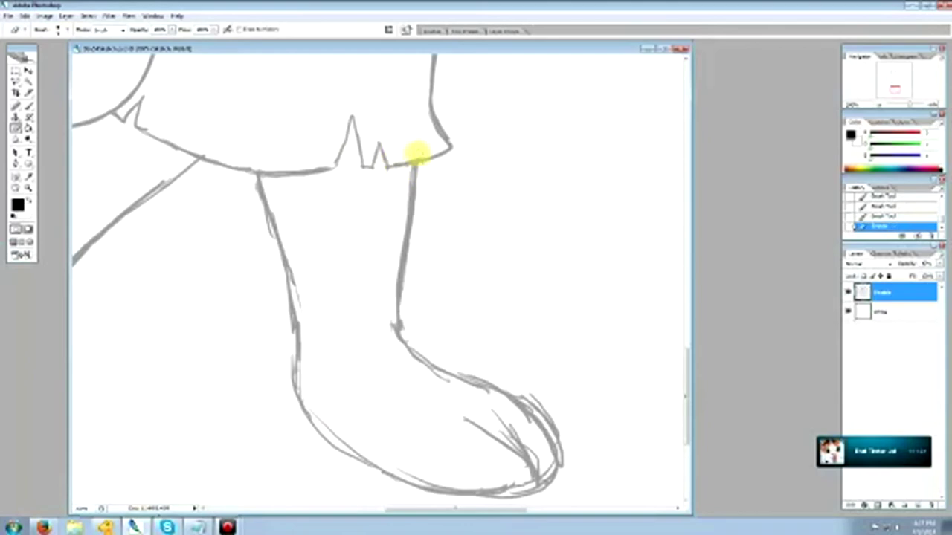
left_click(418, 152)
left_click(249, 177)
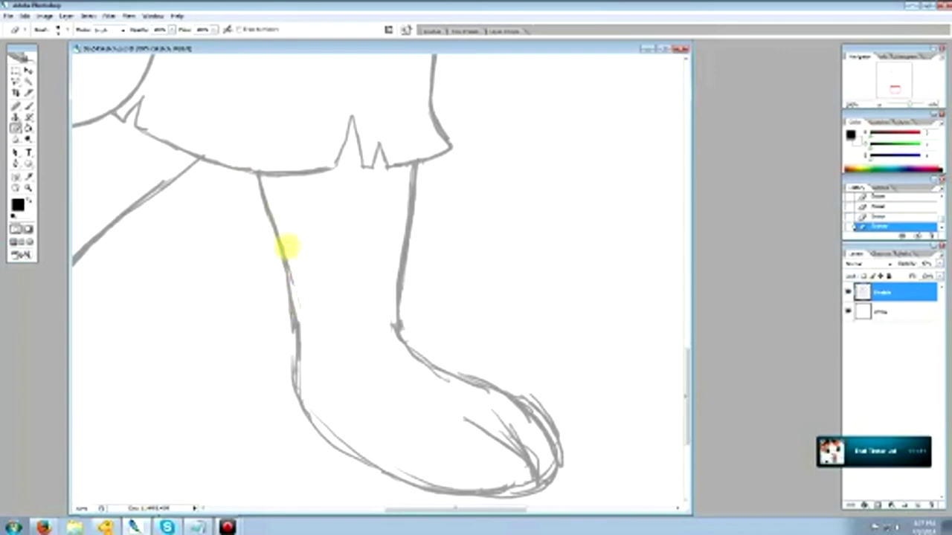
Redraw the leg's back outline from the hem down to the heel with the brush and clean its edges with the eraser
left_click(28, 106)
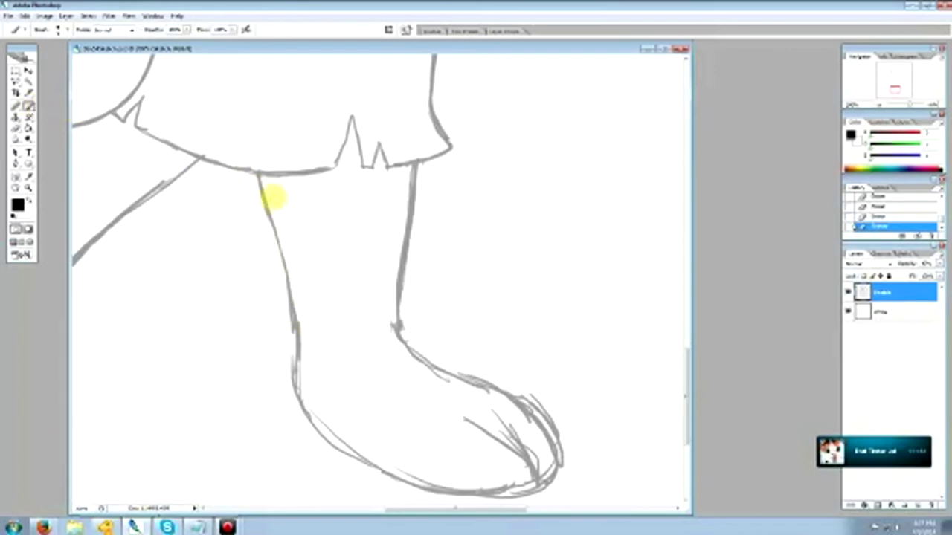
mouse_move(259, 182)
left_mouse_down()
mouse_move(287, 278)
mouse_move(299, 284)
mouse_move(285, 266)
mouse_move(315, 421)
left_mouse_up()
left_click(15, 129)
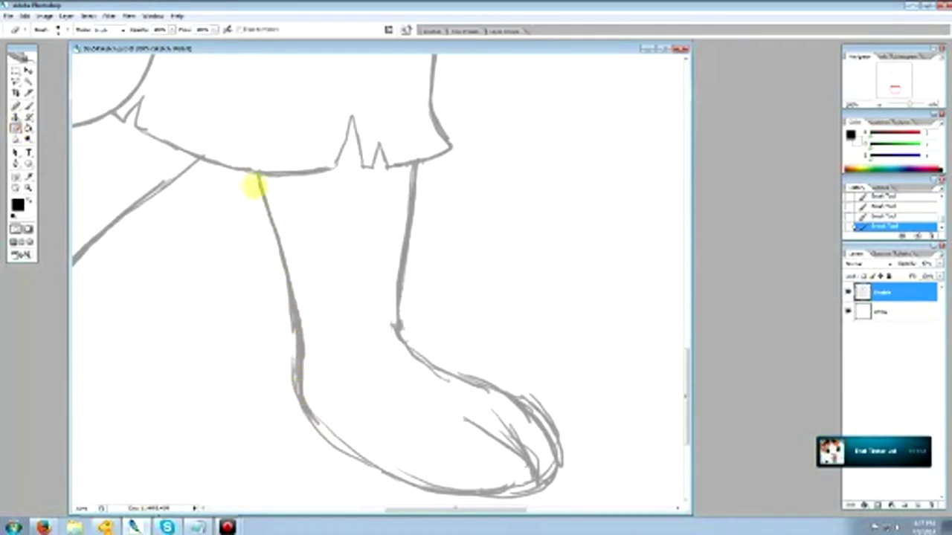
mouse_move(254, 189)
left_mouse_down()
mouse_move(295, 348)
mouse_move(252, 176)
mouse_move(254, 203)
left_mouse_up()
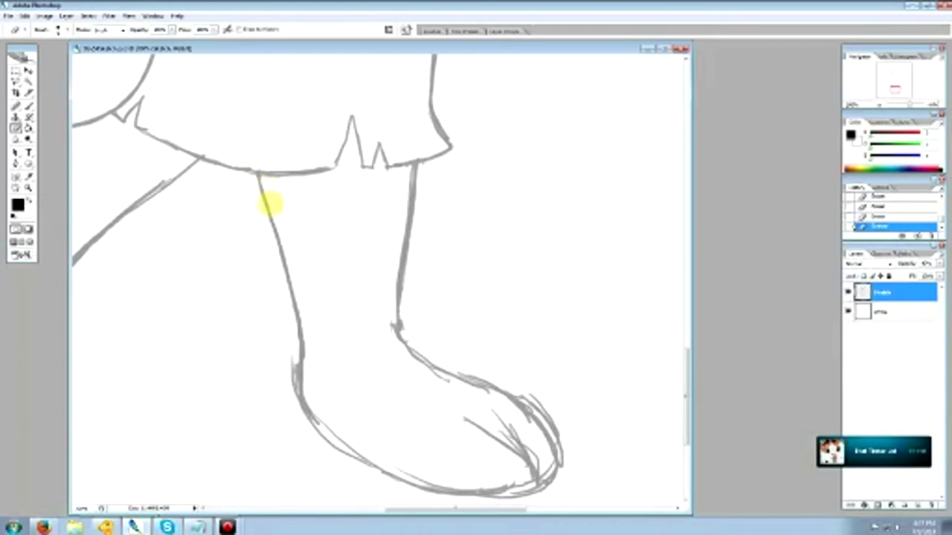
left_click(28, 106)
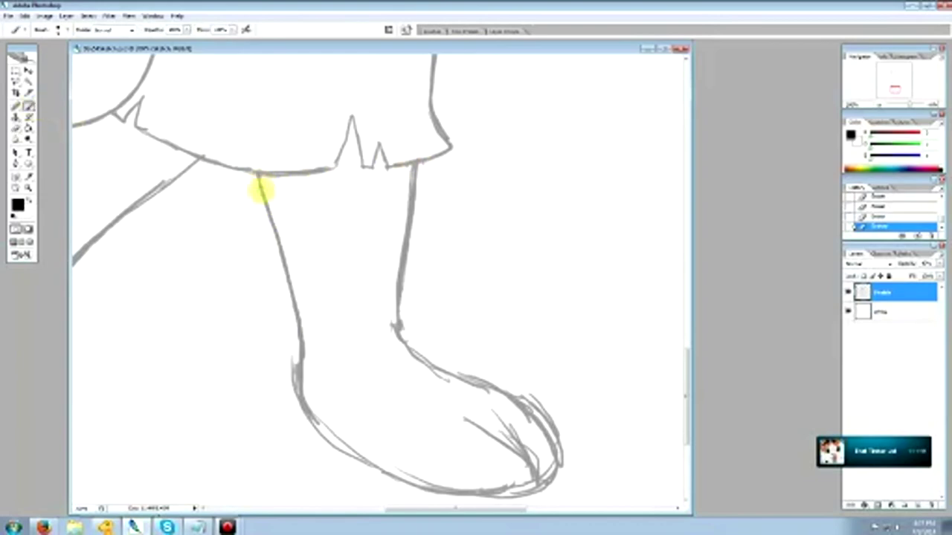
left_click_drag(261, 191, 270, 209)
Widen the document window and erase the loose strokes around the back of the ankle
left_click(17, 128)
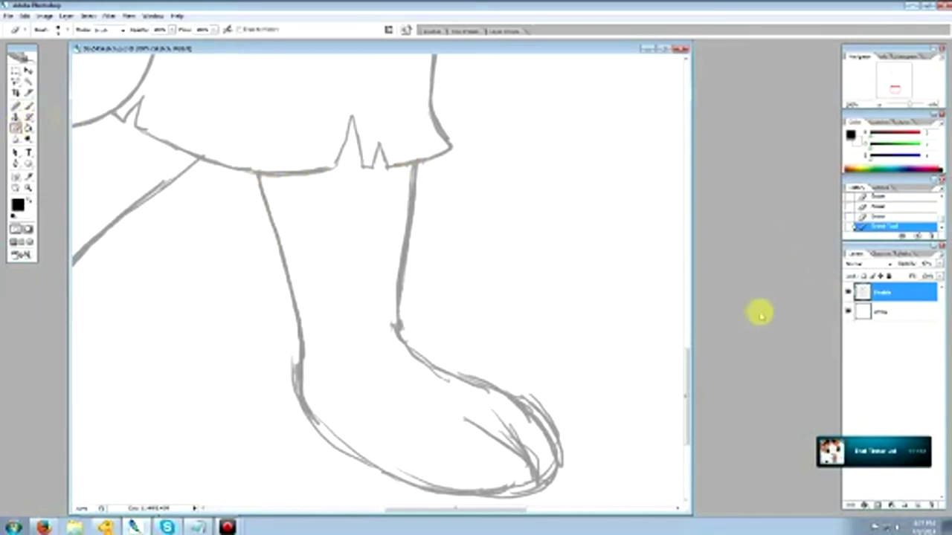
left_click_drag(691, 370, 769, 357)
left_click_drag(761, 359, 760, 379)
mouse_move(293, 267)
left_mouse_down()
mouse_move(295, 223)
mouse_move(301, 287)
mouse_move(291, 281)
mouse_move(298, 257)
left_mouse_up()
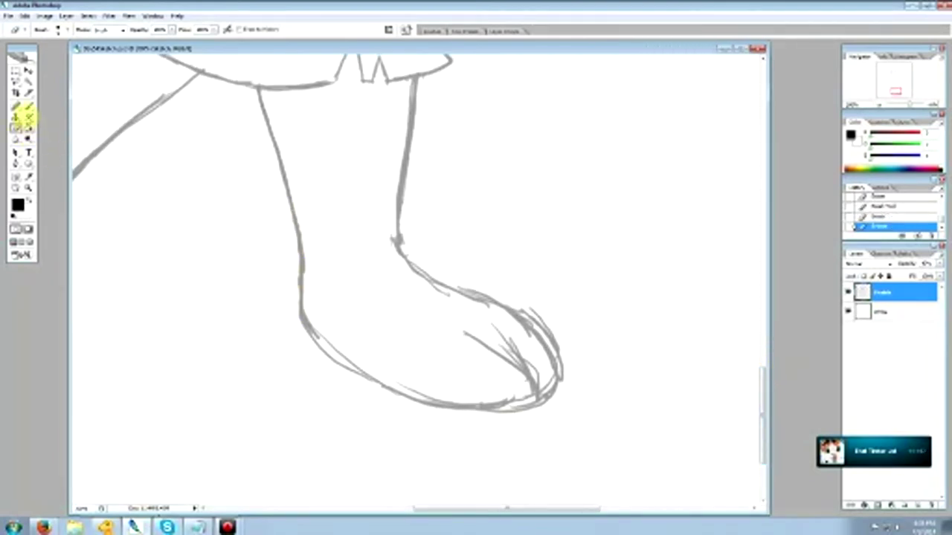
Redraw the ankle and heel curve with the brush and erase the doubled strokes along both sides of it
left_click(28, 105)
mouse_move(301, 259)
left_mouse_down()
mouse_move(300, 293)
mouse_move(300, 275)
mouse_move(316, 301)
mouse_move(304, 315)
mouse_move(344, 361)
mouse_move(341, 331)
mouse_move(315, 340)
mouse_move(345, 361)
mouse_move(322, 344)
mouse_move(332, 352)
mouse_move(308, 312)
left_mouse_up()
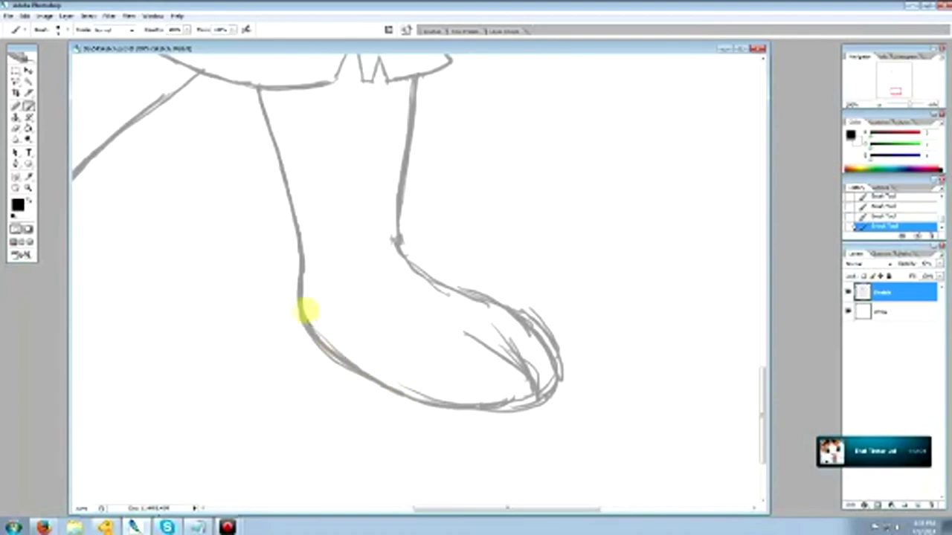
left_click(15, 128)
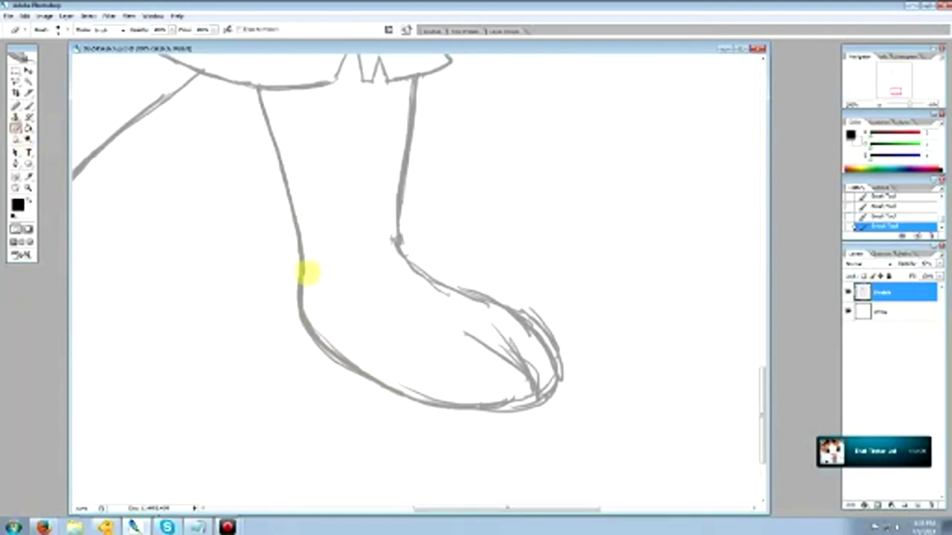
mouse_move(305, 260)
left_mouse_down()
mouse_move(300, 225)
mouse_move(299, 240)
mouse_move(286, 240)
mouse_move(294, 258)
mouse_move(323, 258)
left_mouse_up()
mouse_move(306, 297)
left_mouse_down()
mouse_move(312, 321)
mouse_move(308, 309)
left_mouse_up()
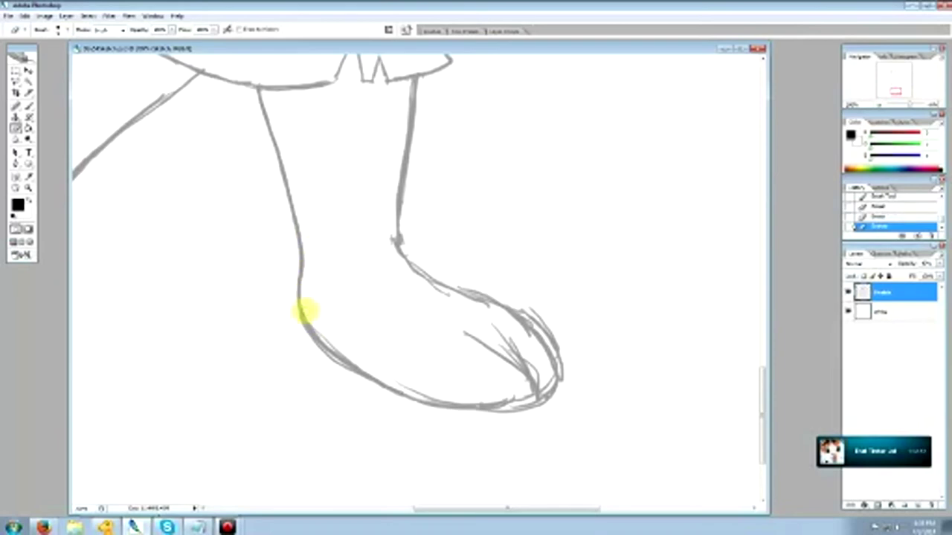
mouse_move(334, 343)
left_mouse_down()
mouse_move(311, 327)
mouse_move(330, 361)
mouse_move(361, 381)
left_mouse_up()
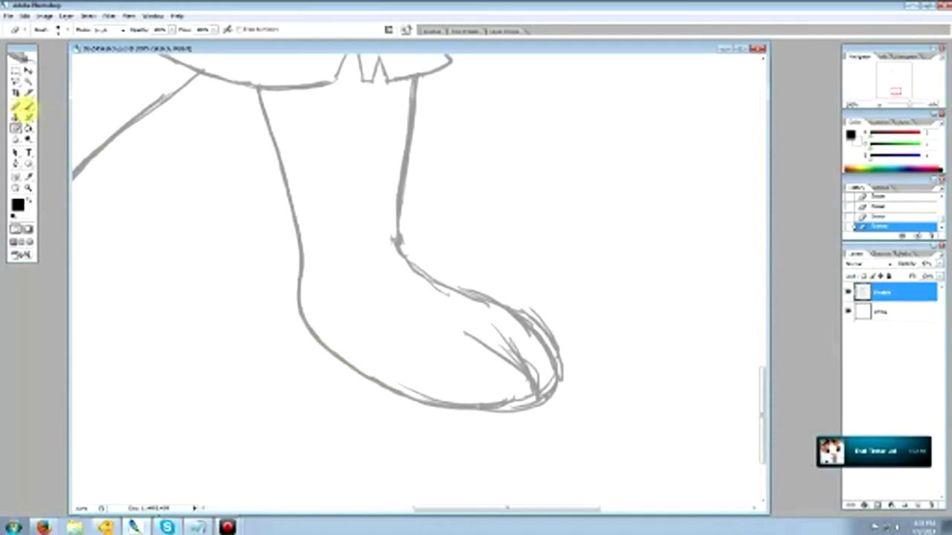
Touch up the heel line, erase the doubled sole strokes, and redraw the sole as one smooth brushed curve toward the toes
left_click(28, 105)
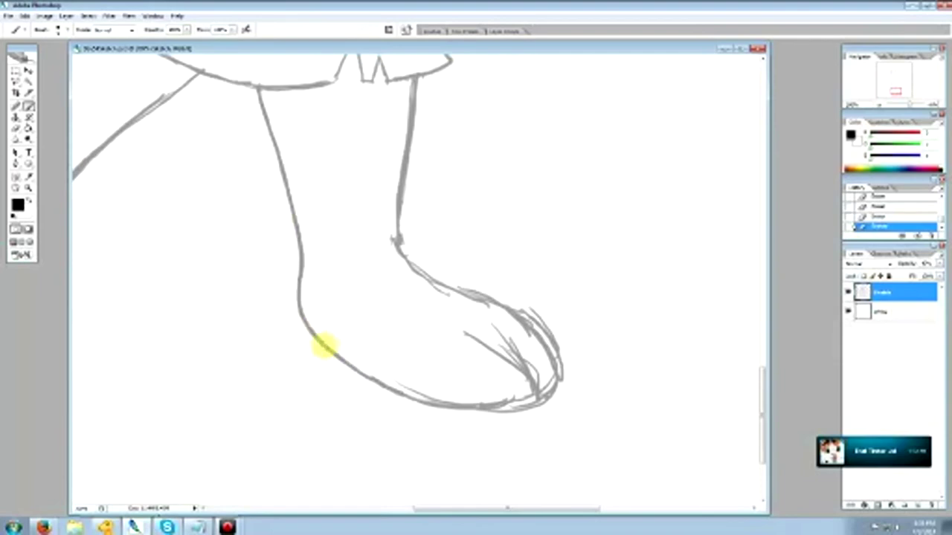
left_click(15, 128)
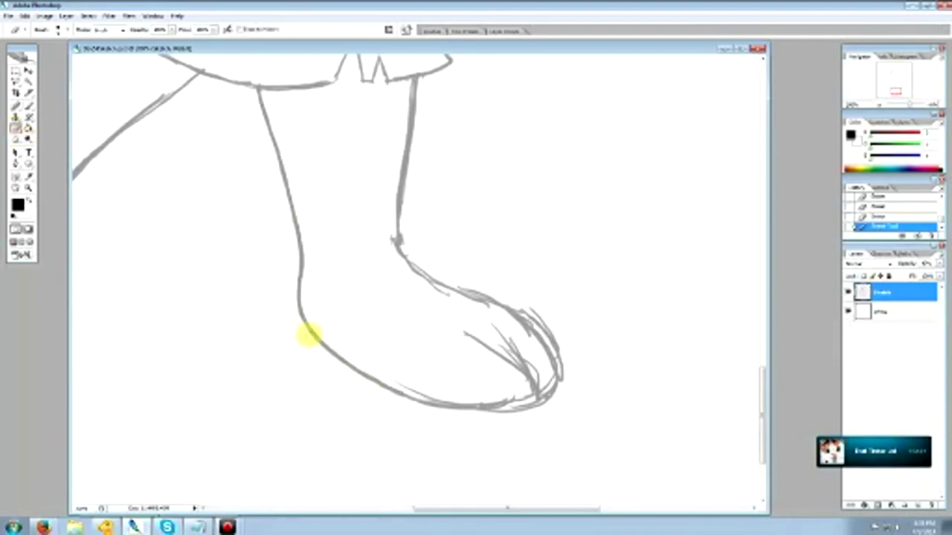
mouse_move(311, 340)
left_mouse_down()
mouse_move(374, 386)
mouse_move(431, 399)
mouse_move(522, 392)
mouse_move(425, 397)
left_mouse_up()
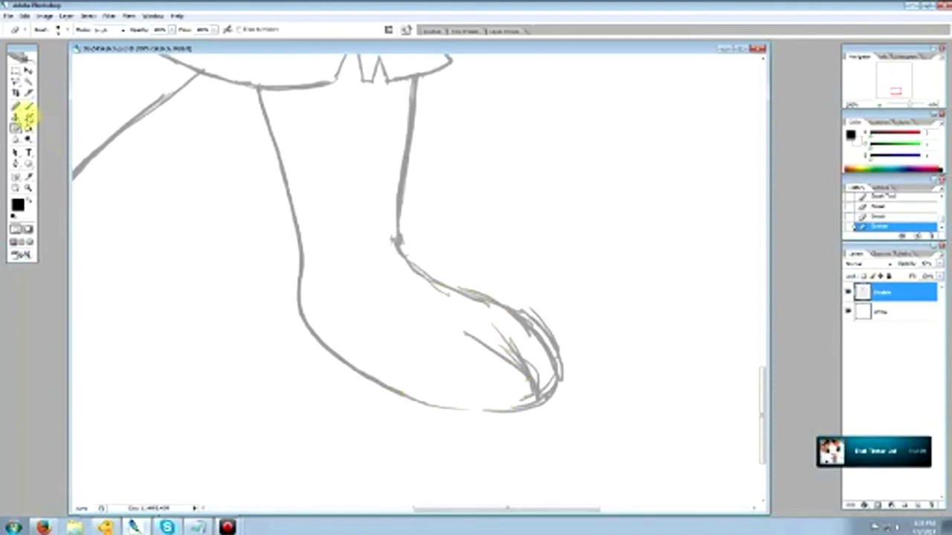
left_click(28, 107)
mouse_move(395, 388)
left_mouse_down()
mouse_move(468, 412)
mouse_move(427, 400)
mouse_move(532, 407)
left_mouse_up()
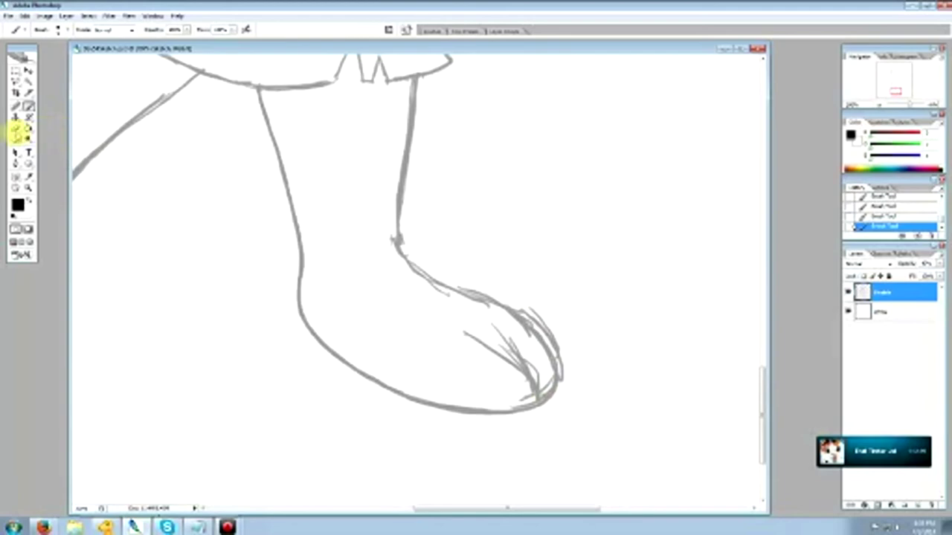
Erase the rough marks at the front of the ankle and thin the leg's front outline below the hem
left_click(15, 129)
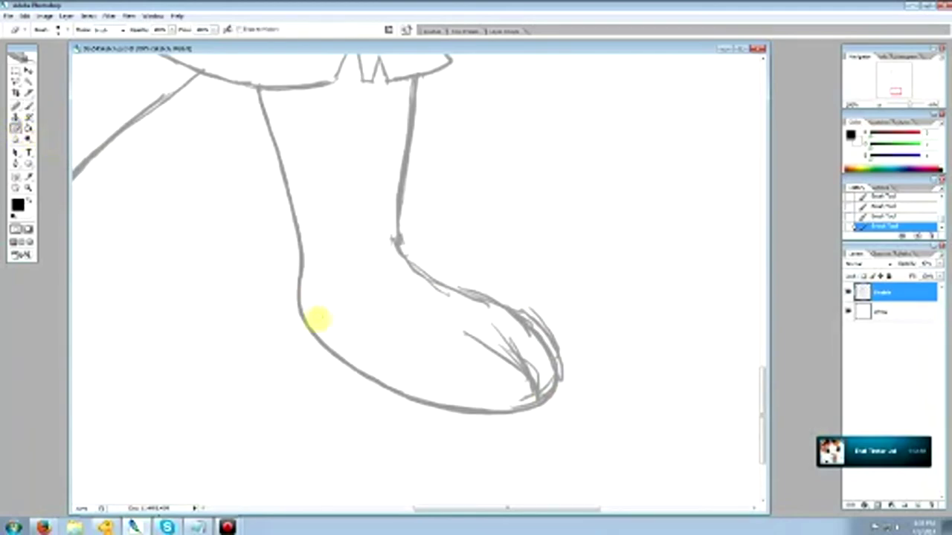
left_click_drag(529, 510, 550, 511)
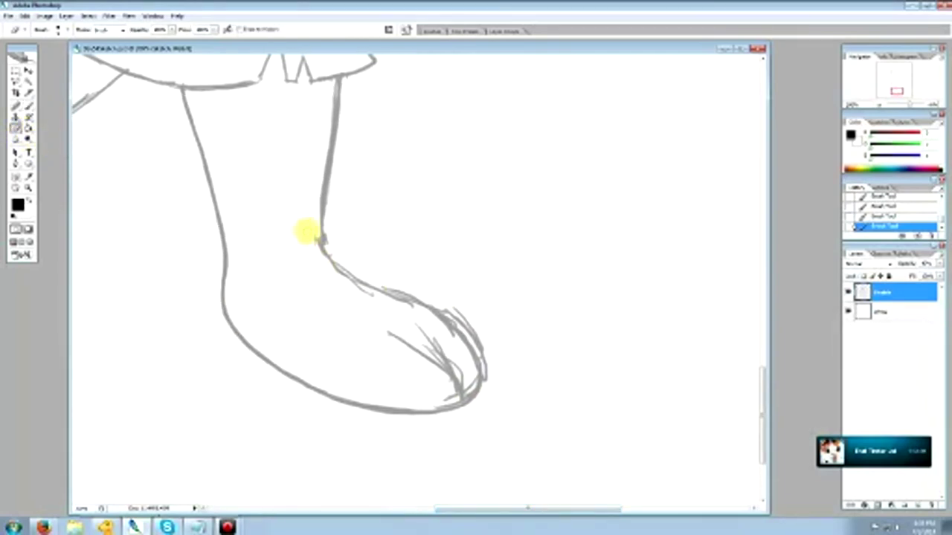
left_click(316, 248)
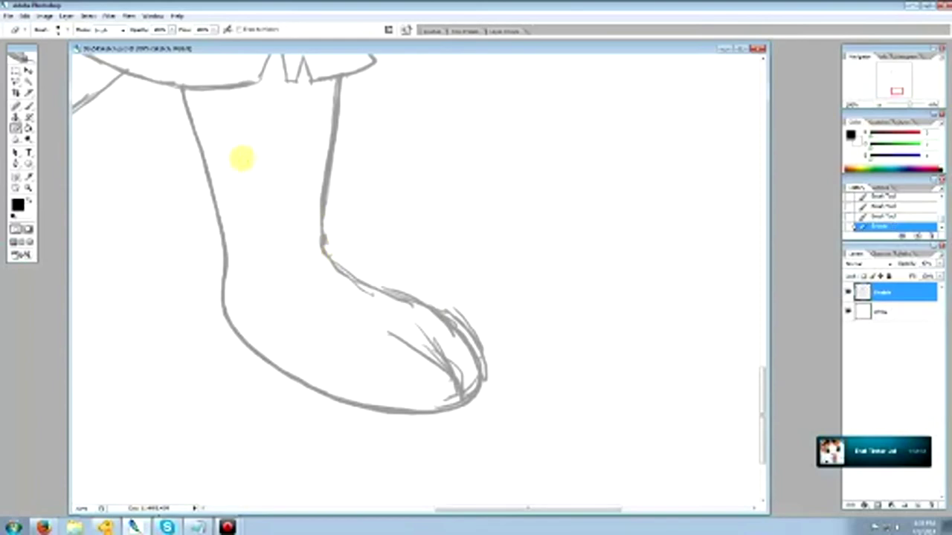
left_click(245, 102)
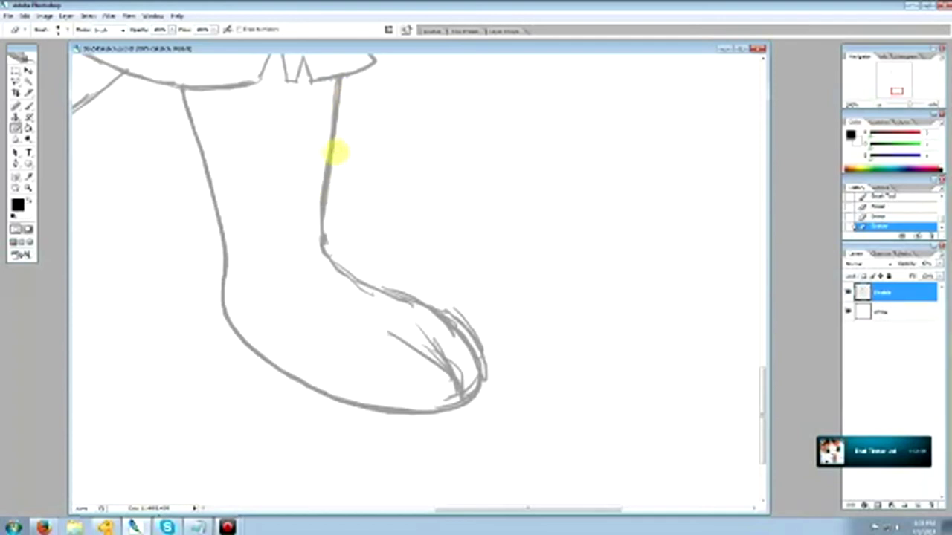
left_click_drag(337, 132, 327, 149)
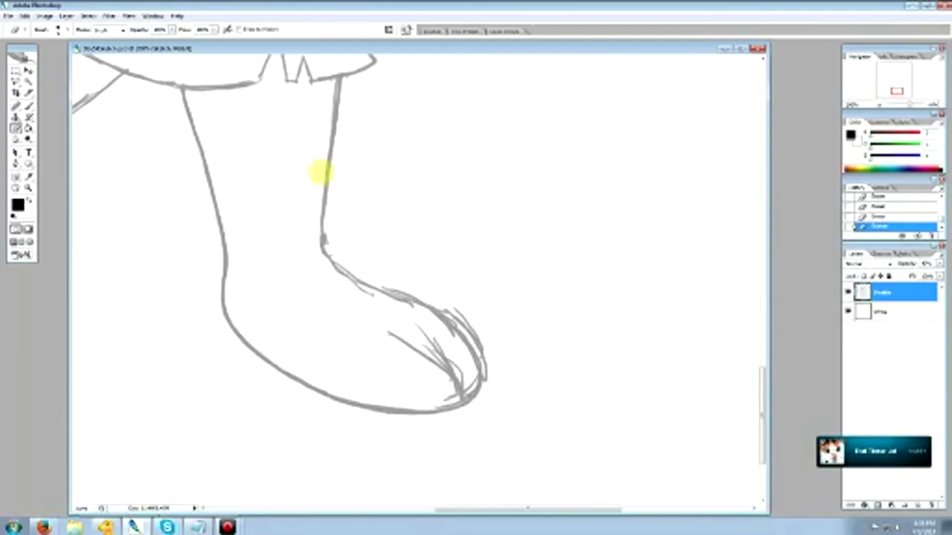
Redraw the leg's front outline from the hem into the ankle bend with the brush and smooth its edges with the eraser
left_click(28, 107)
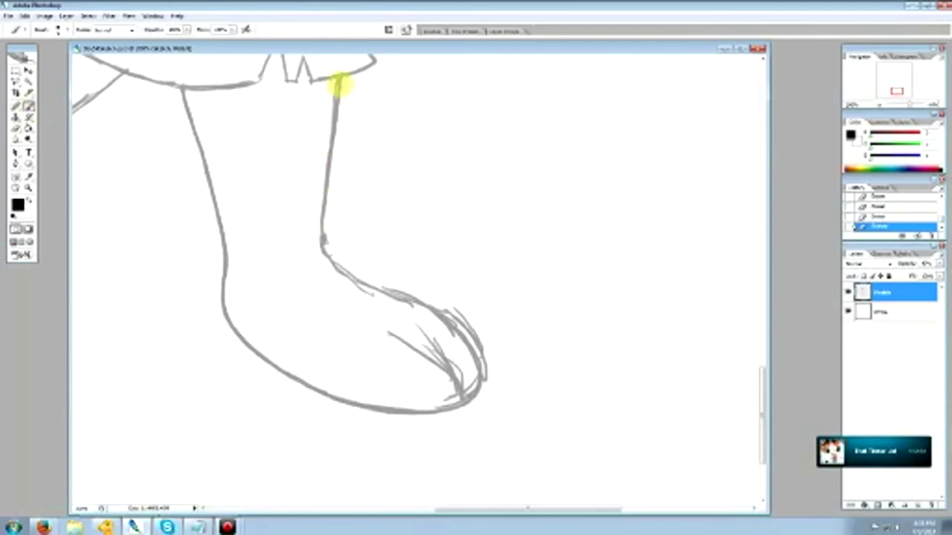
mouse_move(337, 79)
left_mouse_down()
mouse_move(329, 163)
mouse_move(333, 120)
mouse_move(327, 158)
left_mouse_up()
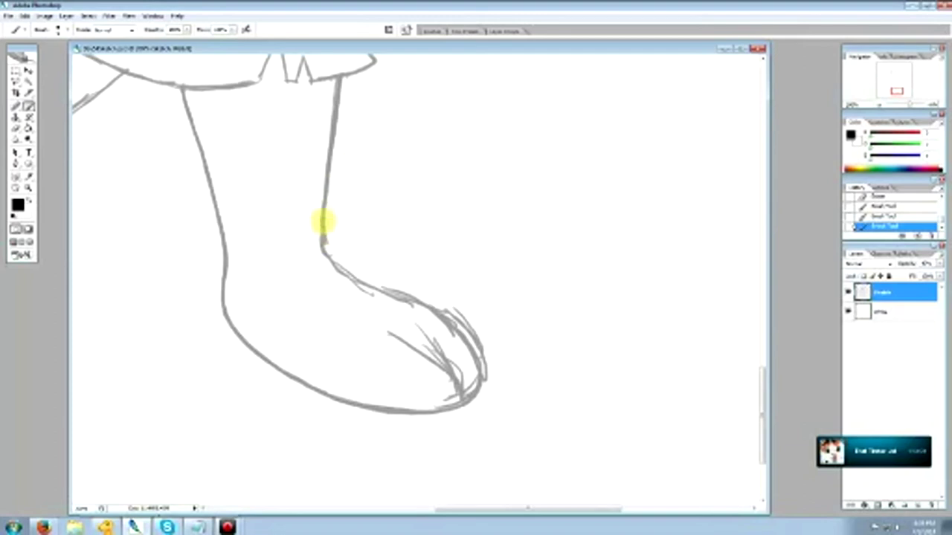
left_click_drag(323, 221, 329, 255)
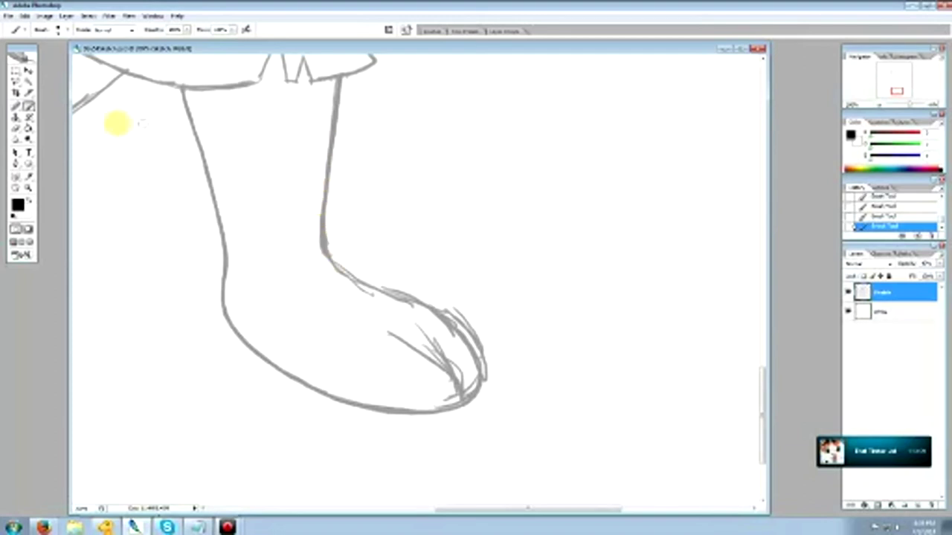
left_click(15, 128)
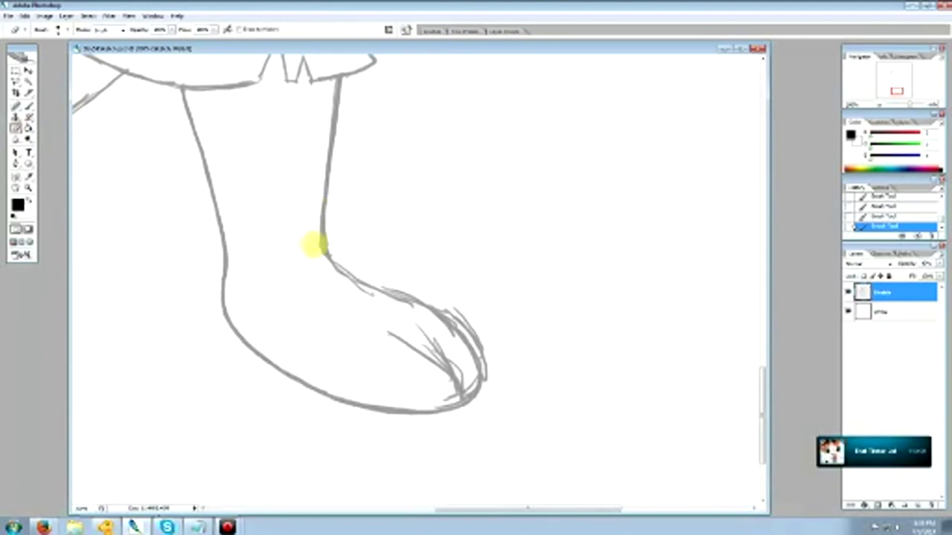
left_click_drag(312, 268, 330, 177)
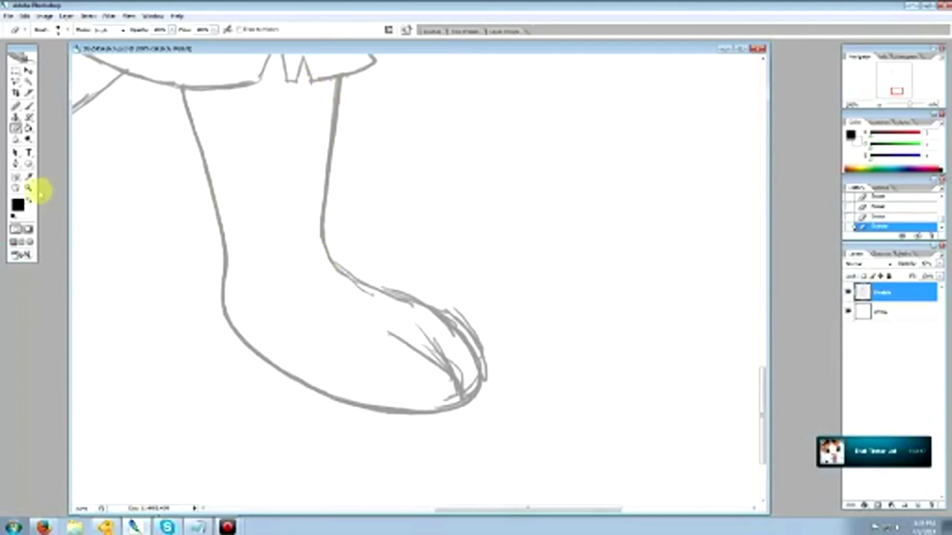
Check the leg's proportions, select its back outline and heel with the Polygonal Lasso, and move them slightly toward the shin to narrow the leg
left_click(30, 187)
left_click(415, 292, "alt")
scroll(509, 335, "up", 5)
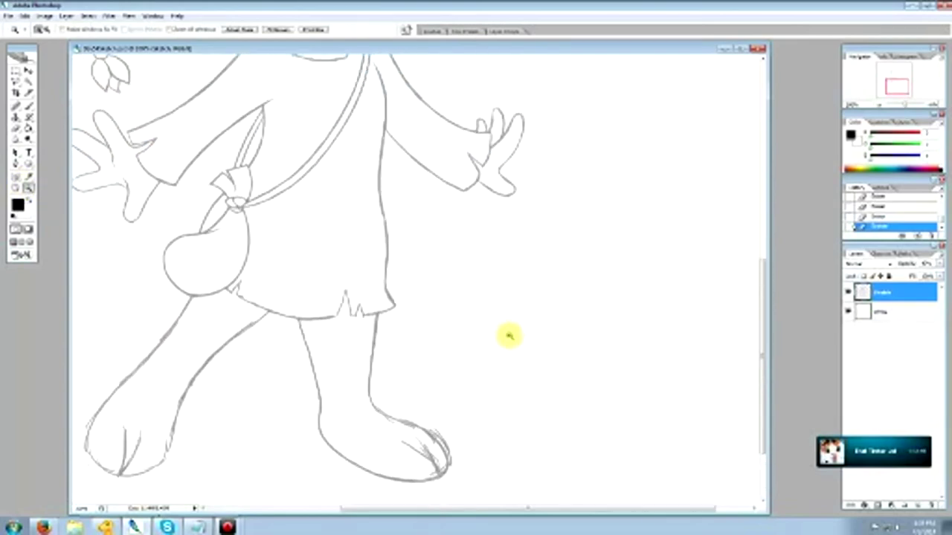
scroll(508, 336, "up", 1)
scroll(503, 340, "down", 4)
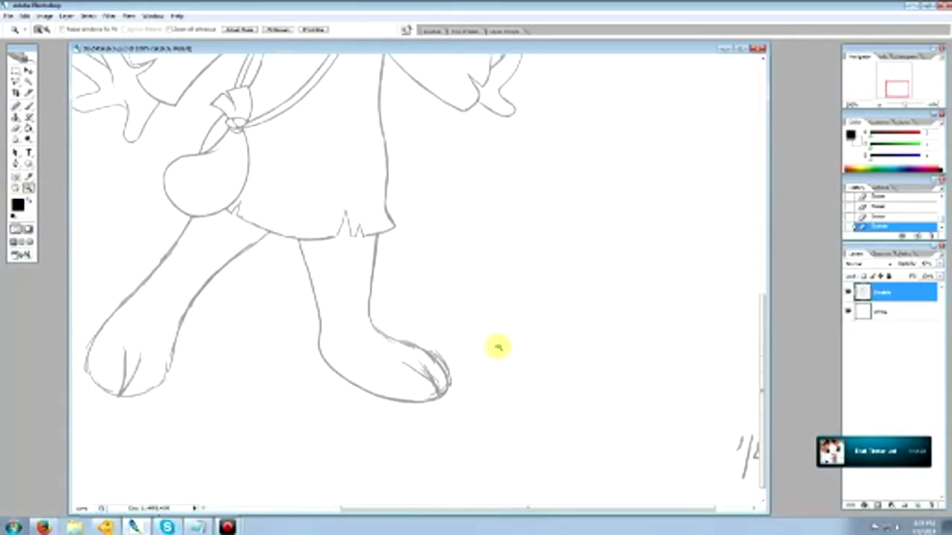
left_click(370, 330)
left_click(15, 82)
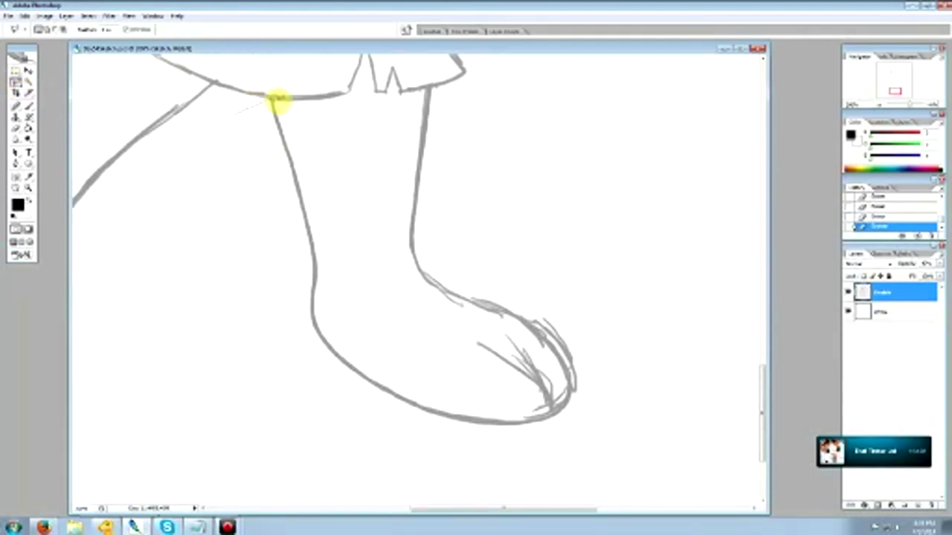
left_click(273, 99)
left_click(433, 385)
left_click(421, 446)
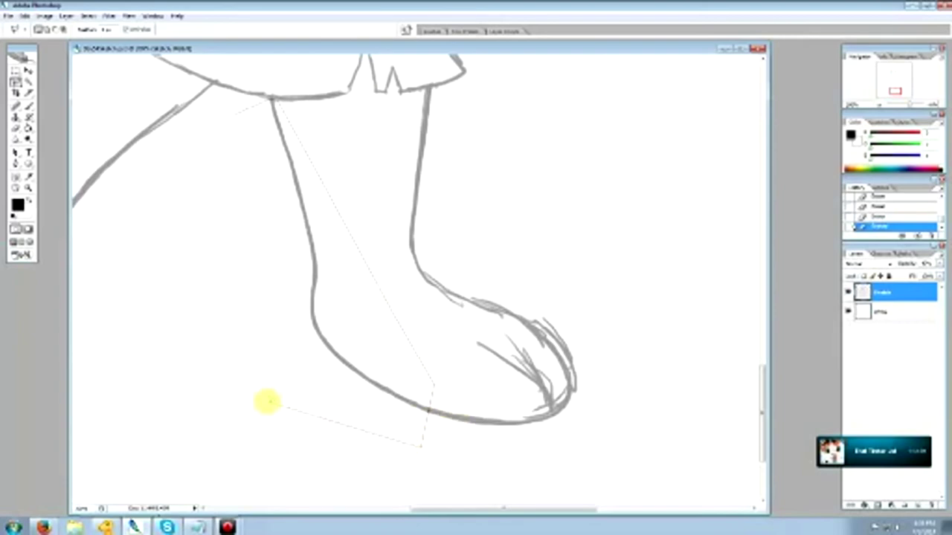
left_click(264, 390)
left_click(225, 327)
double_click(231, 115)
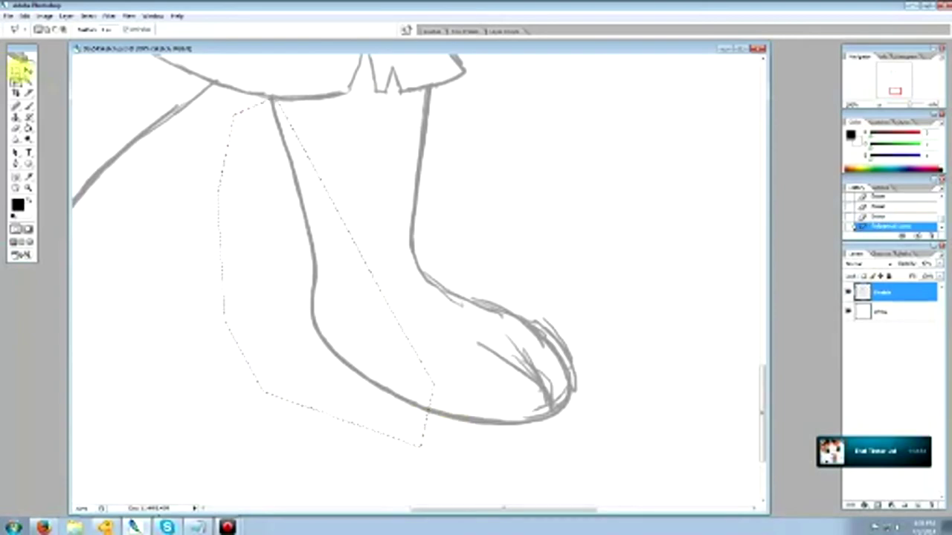
left_click(28, 69)
left_click_drag(361, 378, 367, 376)
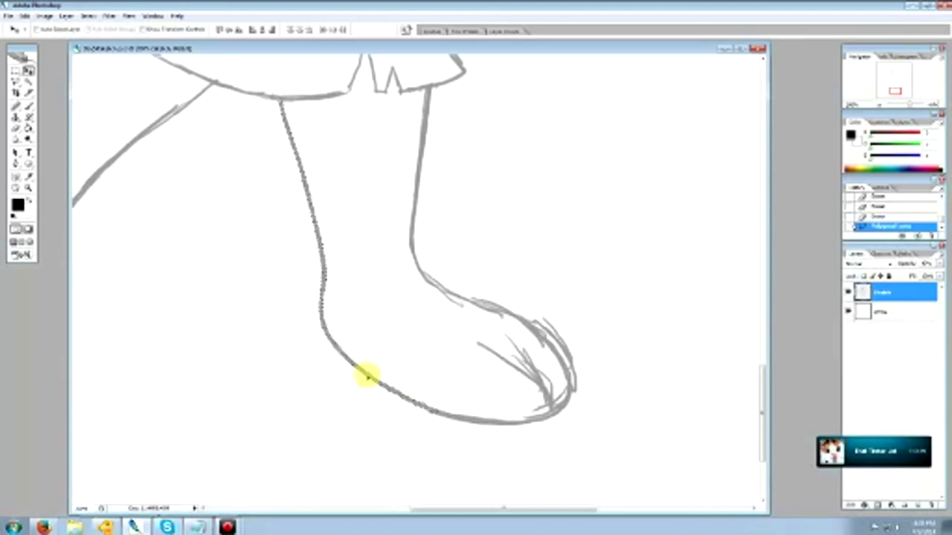
key("ctrl+d")
left_click(15, 70)
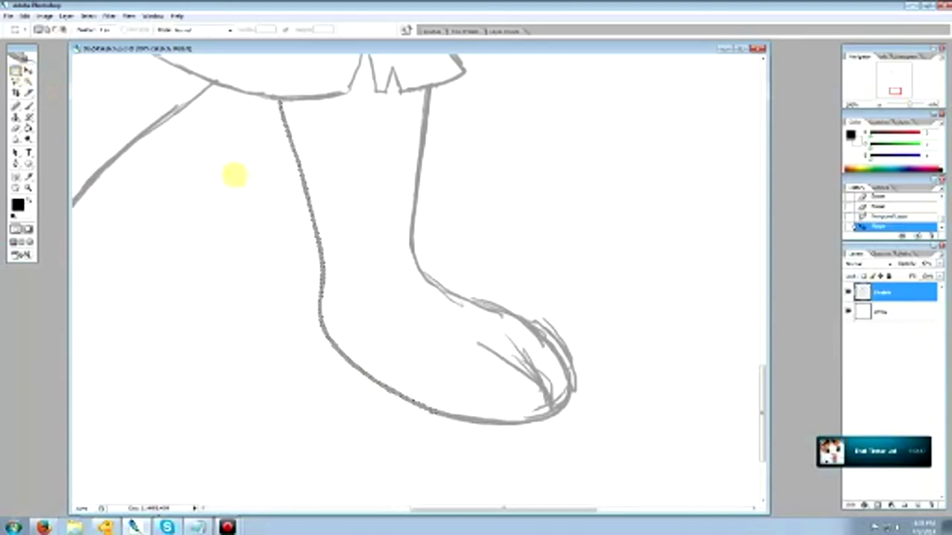
Deselect the moved back outline, check the leg's width, and thin the leg's front outline below the hem with the eraser
left_click(28, 187)
left_click(442, 276, "alt")
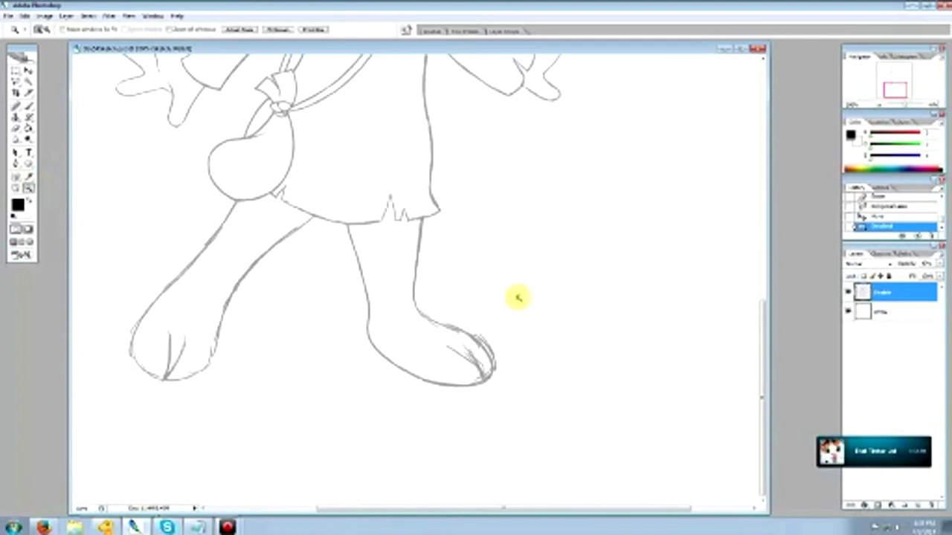
left_click(452, 315)
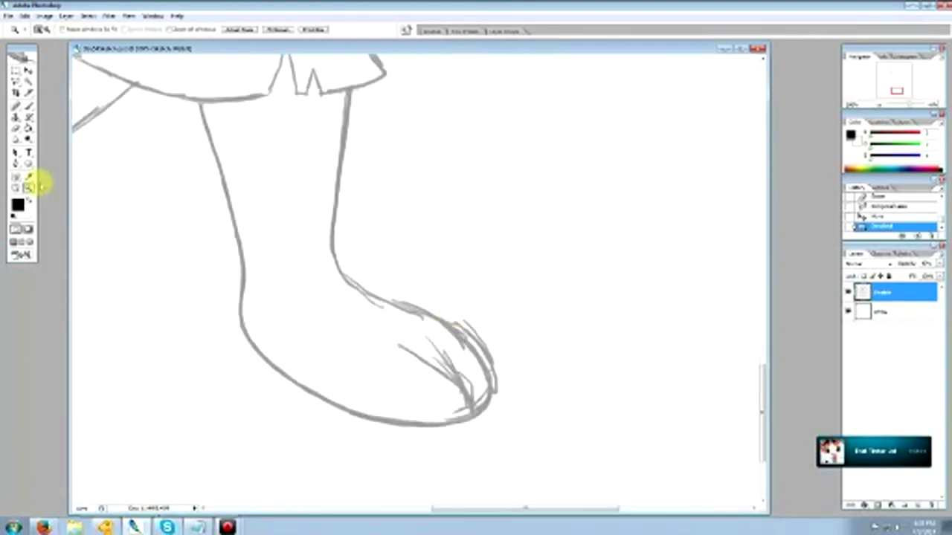
left_click(14, 128)
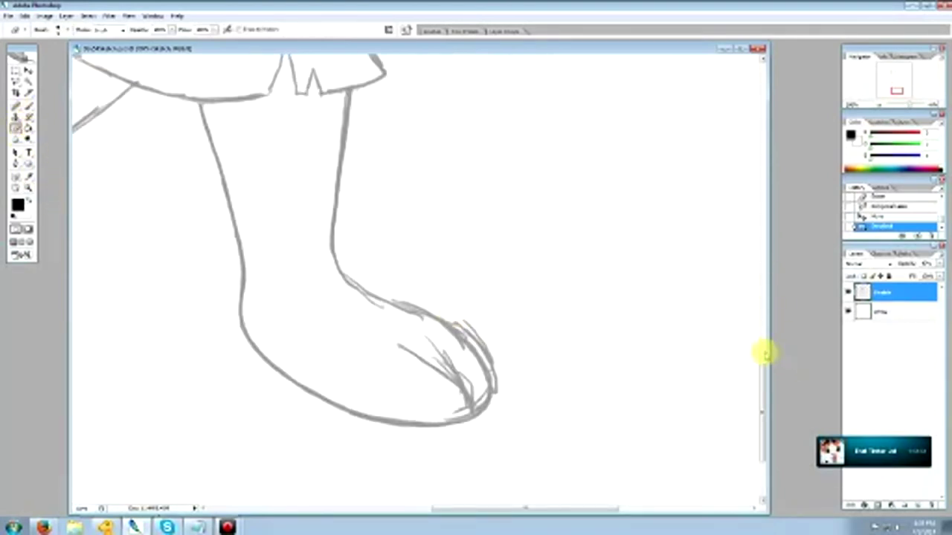
left_click(763, 351)
left_click_drag(766, 354, 806, 406)
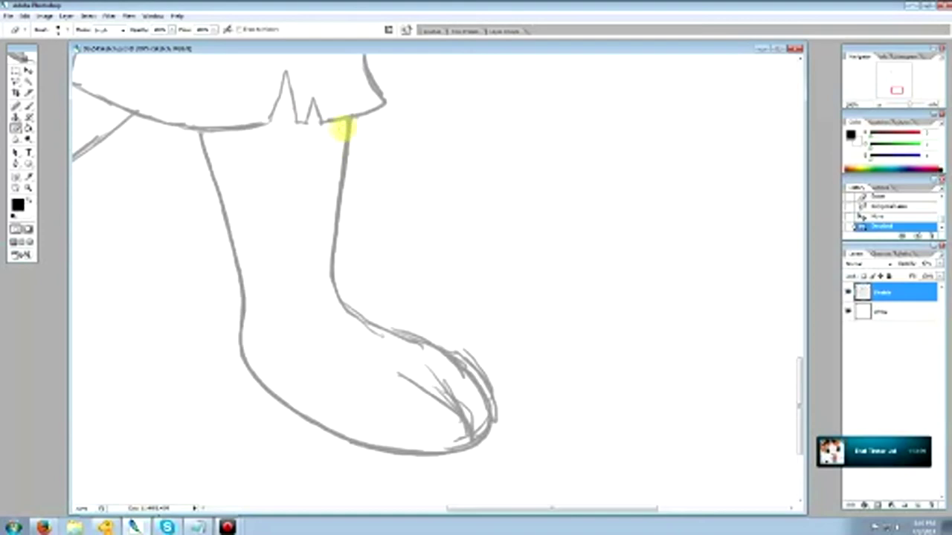
left_click_drag(335, 142, 333, 159)
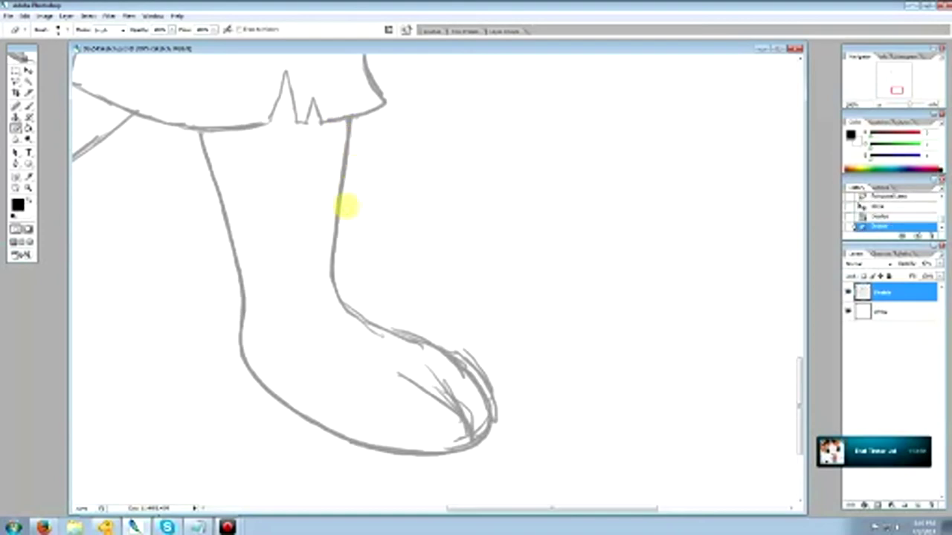
mouse_move(339, 247)
left_mouse_down()
mouse_move(339, 258)
mouse_move(309, 249)
left_mouse_up()
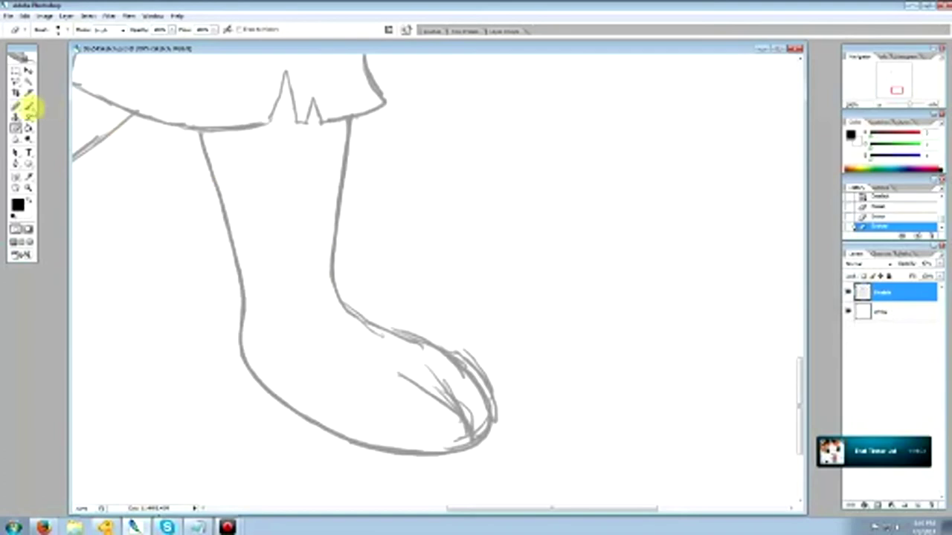
Select the leg's front outline from hem to ankle bend with the Polygonal Lasso, move it slightly toward the back outline, and deselect
left_click(30, 108)
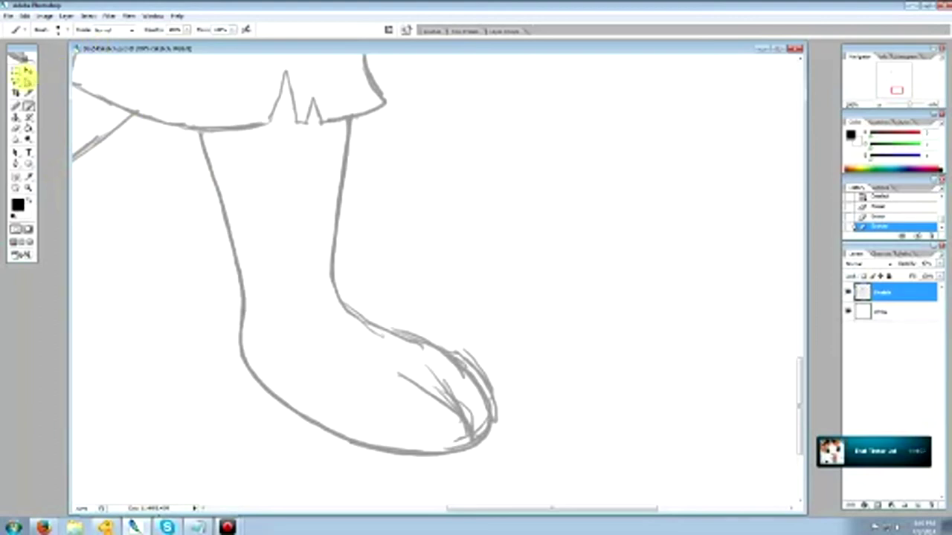
left_click(15, 82)
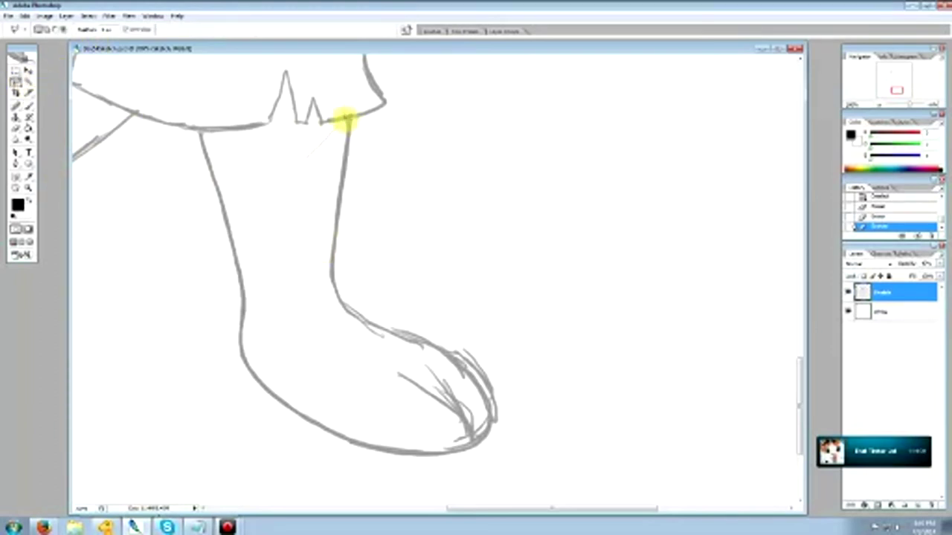
mouse_move(345, 119)
left_mouse_down()
mouse_move(367, 117)
mouse_move(355, 119)
mouse_move(378, 289)
left_mouse_up()
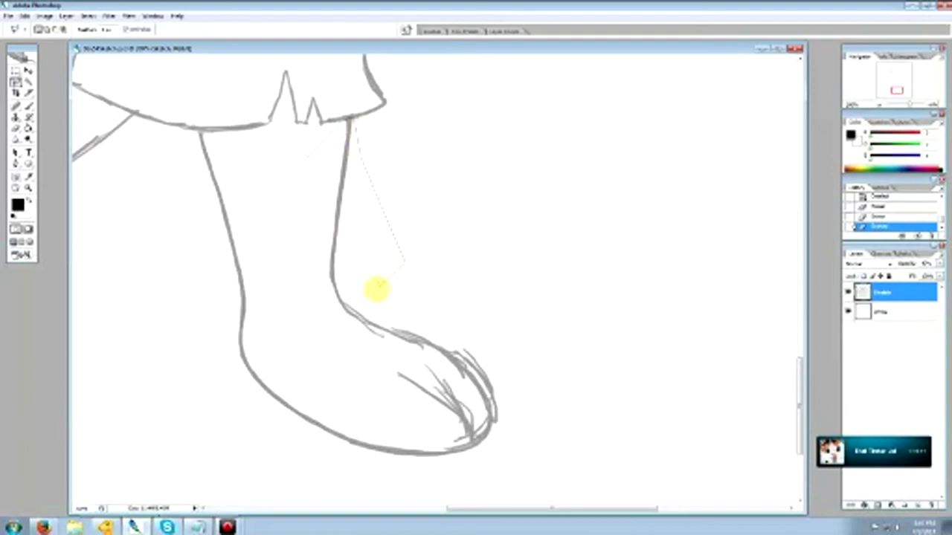
left_click(379, 295)
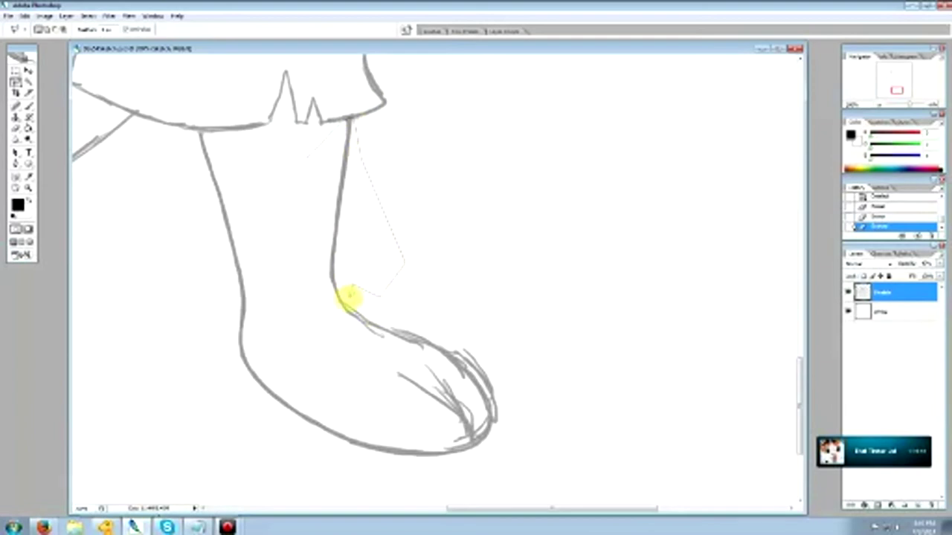
left_click(342, 302)
left_click(341, 344)
left_click(321, 355)
left_click(277, 264)
left_click(289, 181)
left_click(306, 157)
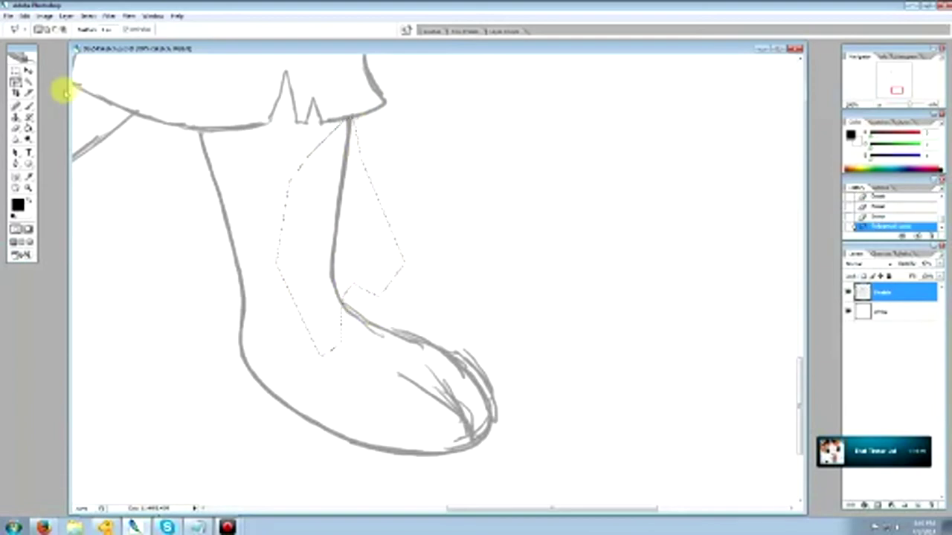
left_click(28, 70)
left_click_drag(335, 176, 336, 181)
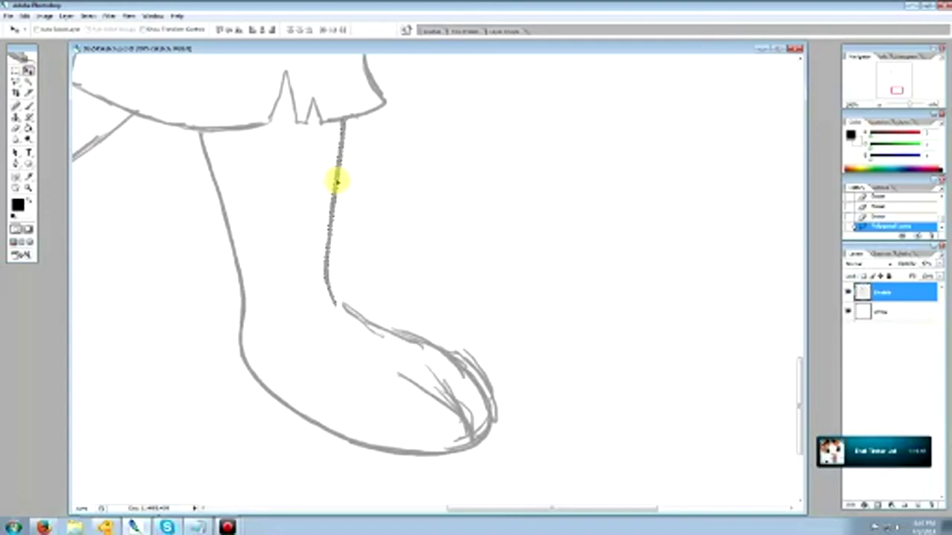
left_click(15, 71)
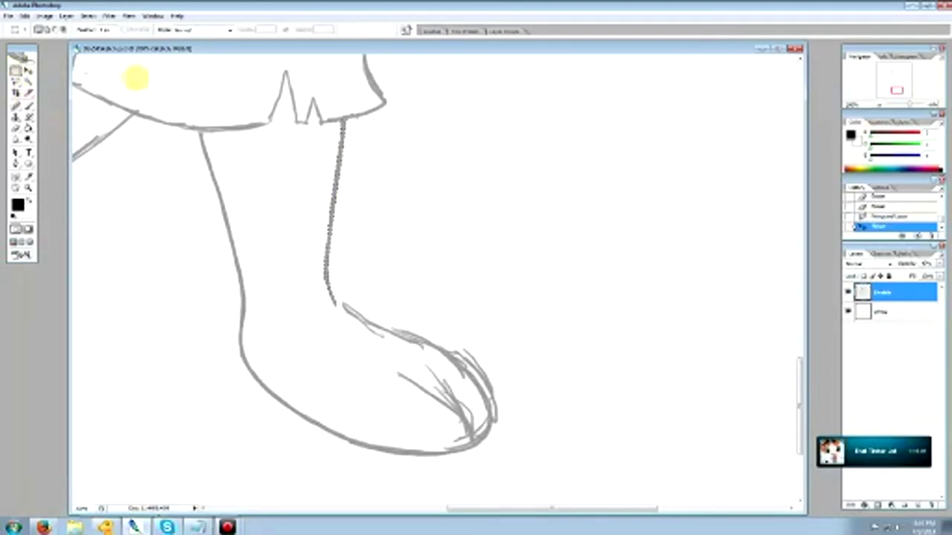
left_click(136, 76)
Brush a smooth curve joining the moved front outline to the top of the foot and clean its edges with the eraser
left_click(29, 105)
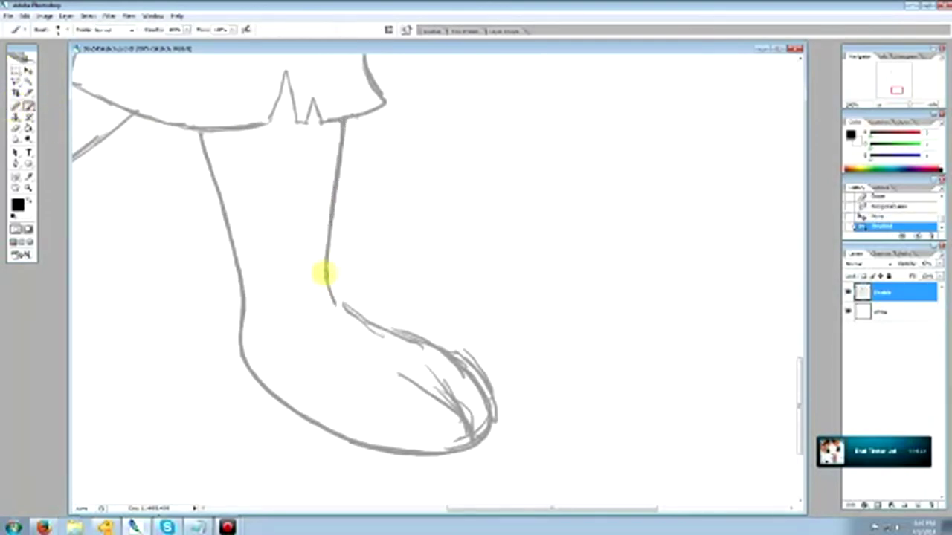
left_click_drag(324, 266, 327, 282)
mouse_move(325, 275)
left_mouse_down()
mouse_move(337, 301)
mouse_move(390, 334)
left_mouse_up()
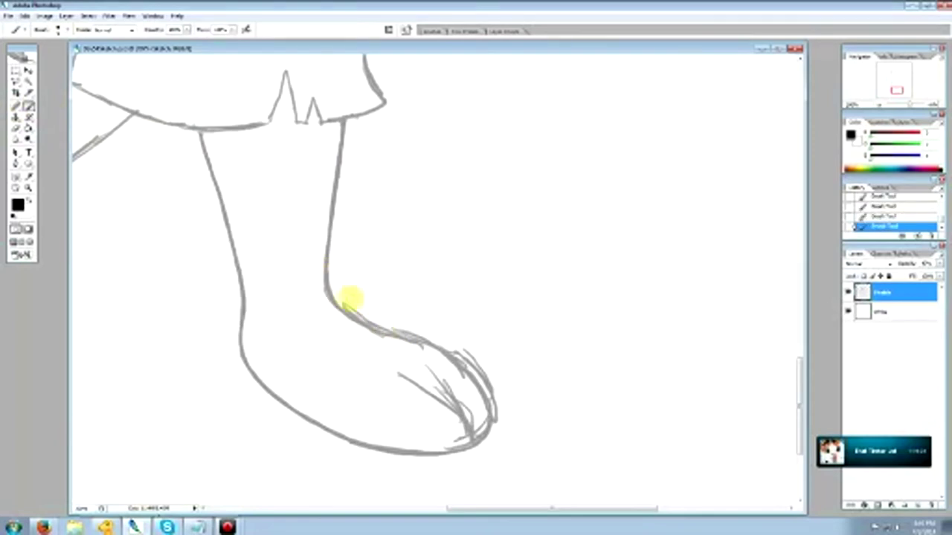
left_click(16, 128)
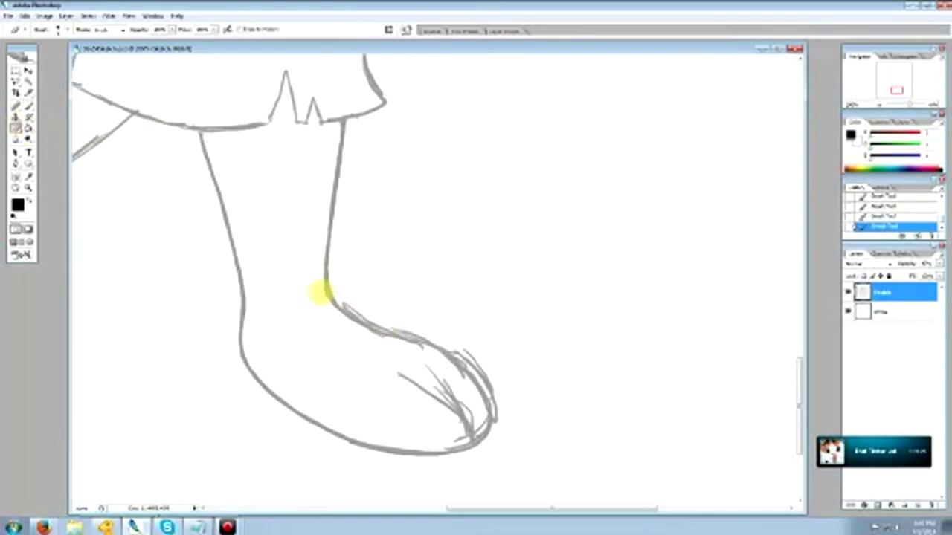
mouse_move(320, 294)
left_mouse_down()
mouse_move(334, 264)
mouse_move(335, 291)
mouse_move(334, 256)
mouse_move(341, 307)
left_mouse_up()
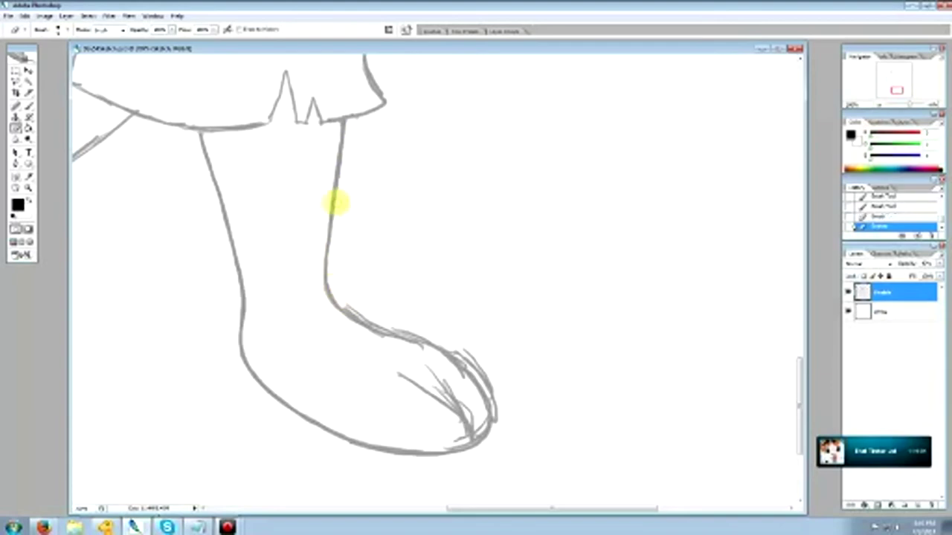
Retouch the shin line with the brush, thin it with the eraser, and erase its uneven end at the hem
left_click(28, 105)
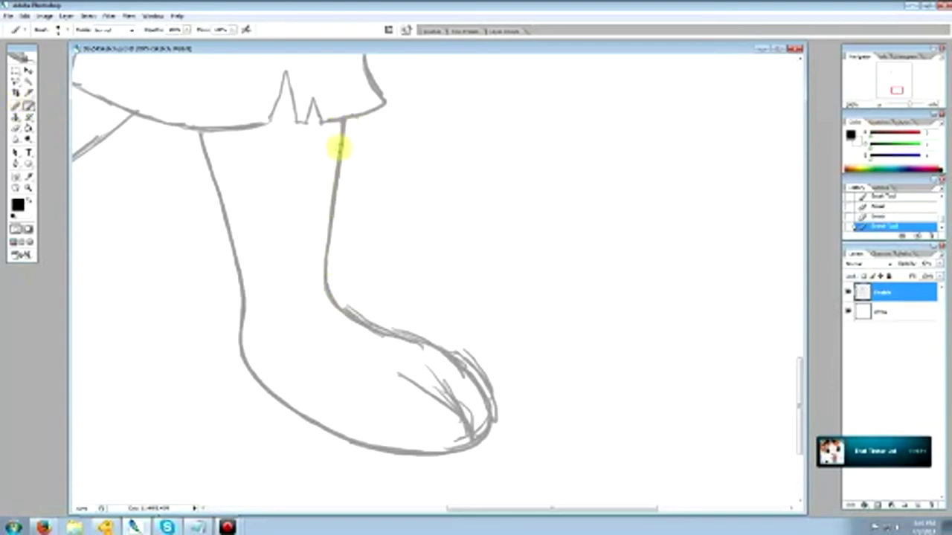
left_click_drag(339, 155, 322, 258)
left_click(16, 128)
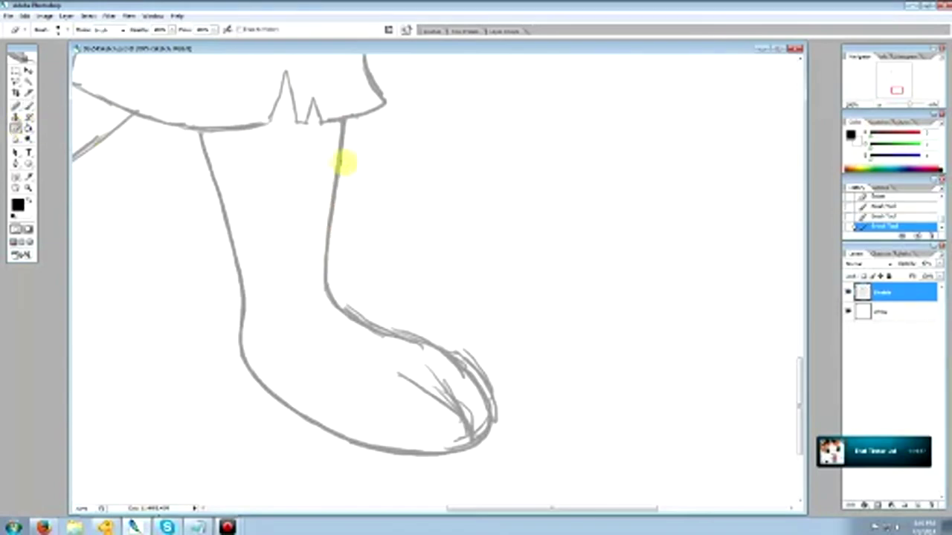
left_click_drag(337, 204, 325, 215)
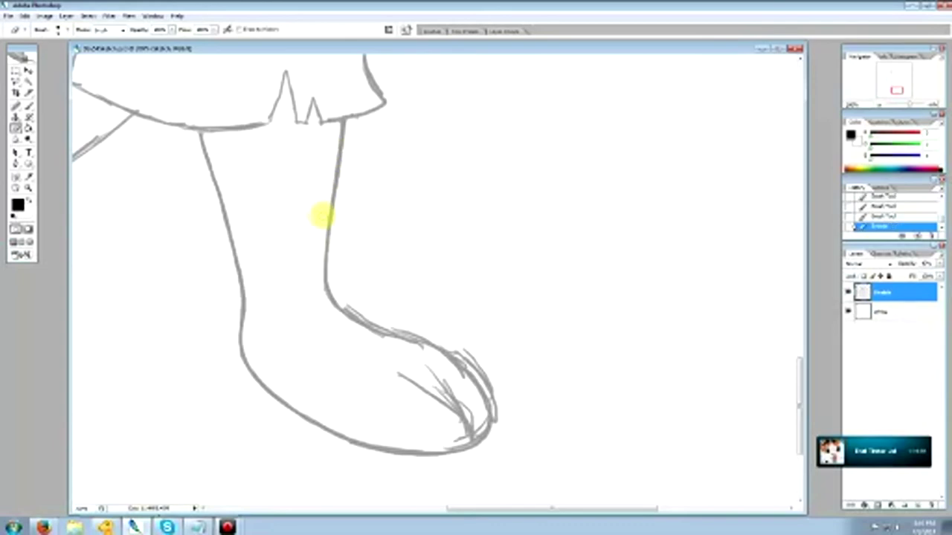
left_click_drag(331, 135, 323, 145)
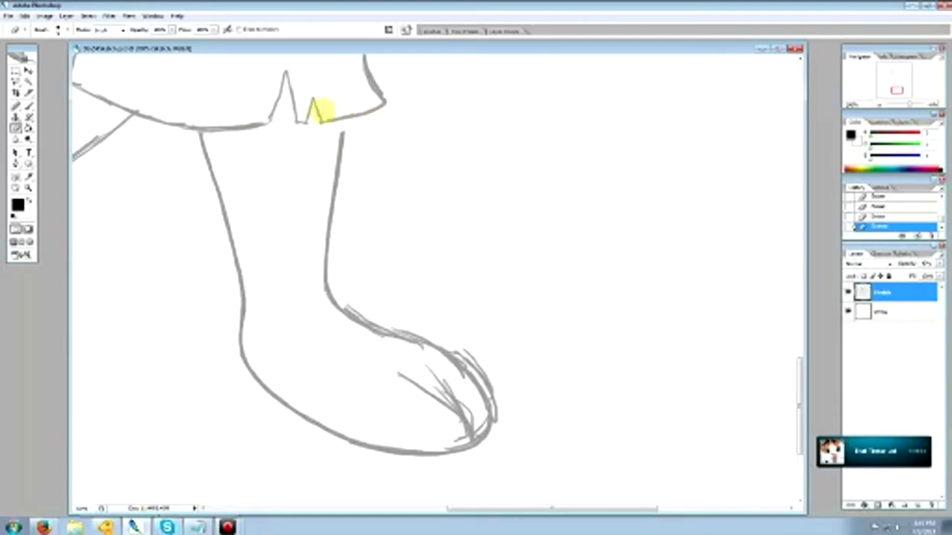
Redraw the top of the shin line up to the hem with the brush and trim both its edges with the eraser
left_click(29, 105)
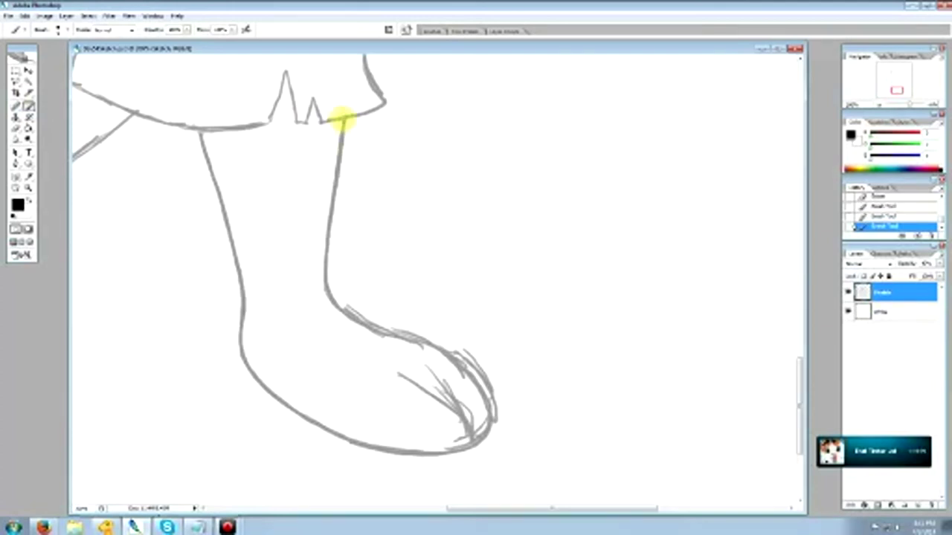
left_click_drag(340, 121, 342, 123)
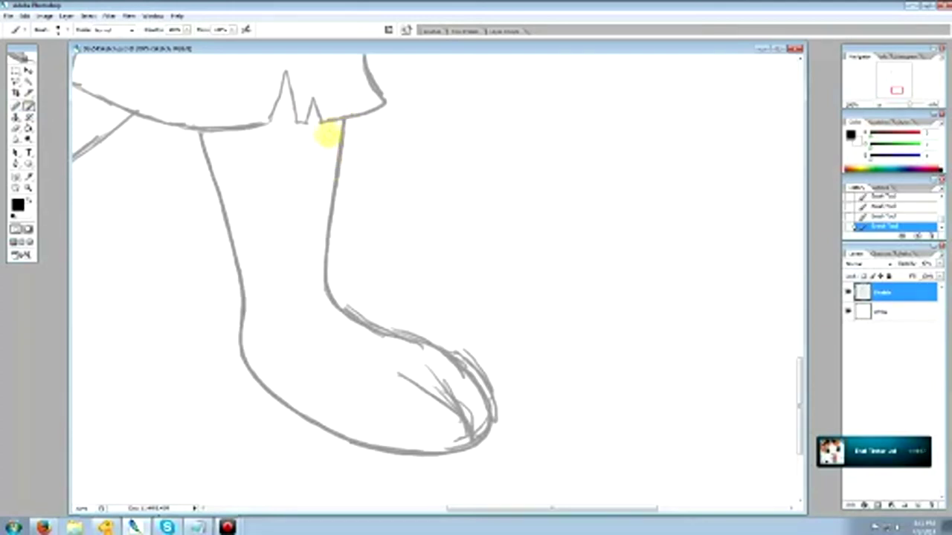
left_click(15, 128)
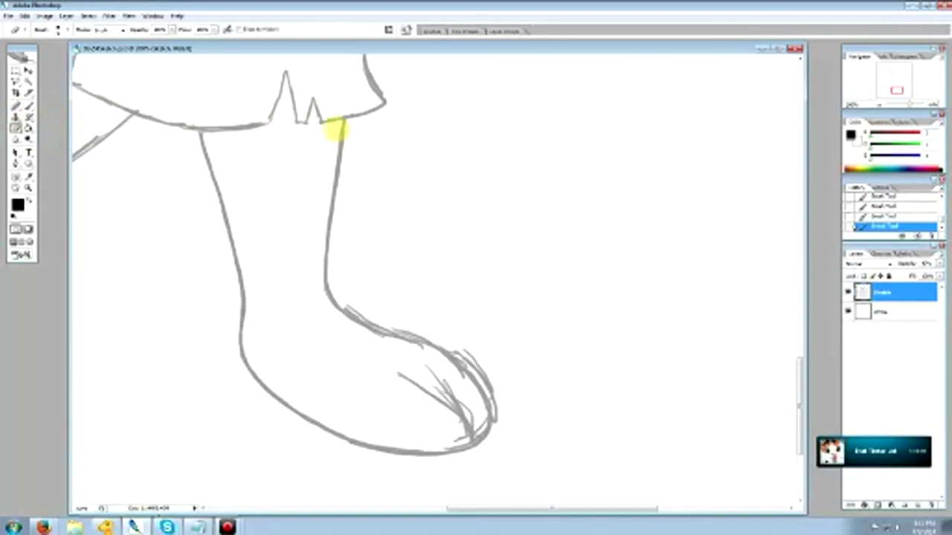
left_click_drag(336, 131, 327, 204)
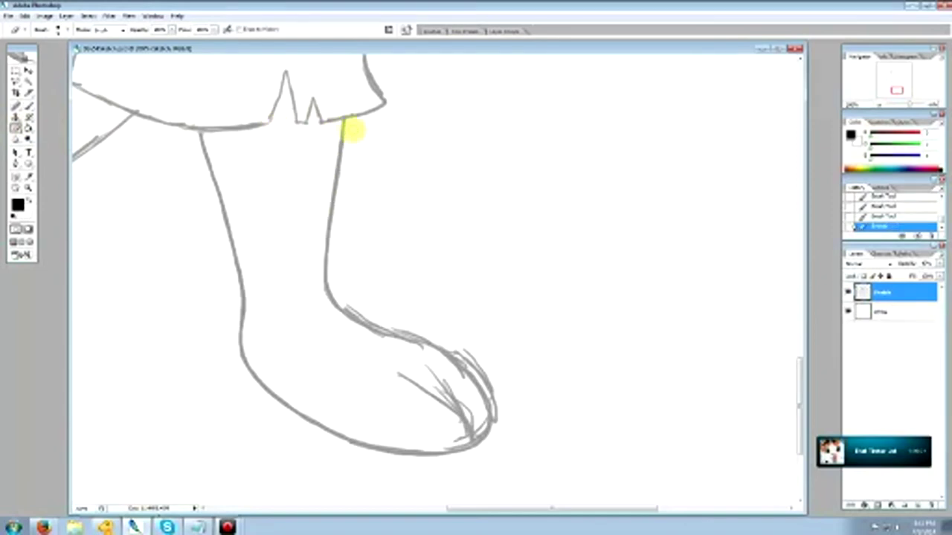
mouse_move(344, 146)
left_mouse_down()
mouse_move(338, 215)
mouse_move(334, 160)
left_mouse_up()
Erase the stray rough strokes around the front ankle bend and along the start of the foot's upper outline
left_click(29, 106)
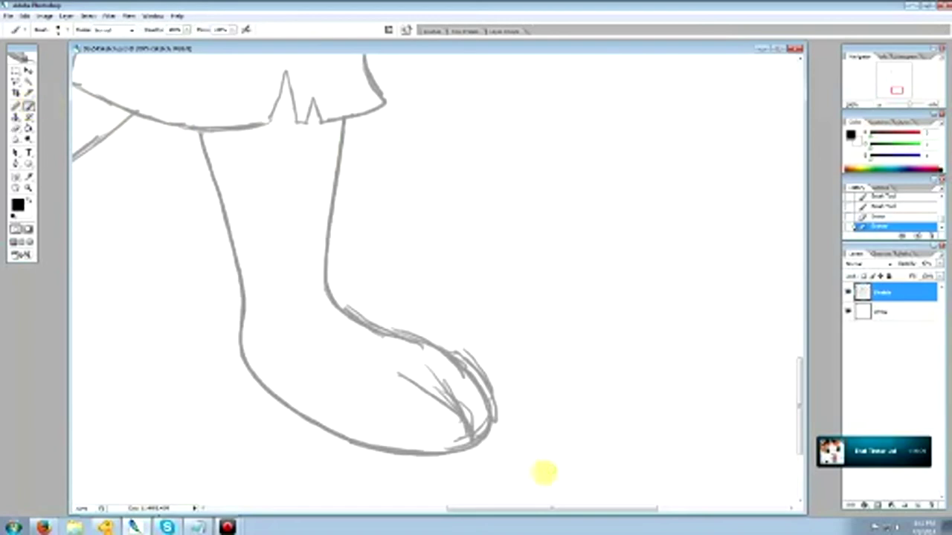
left_click_drag(525, 510, 530, 509)
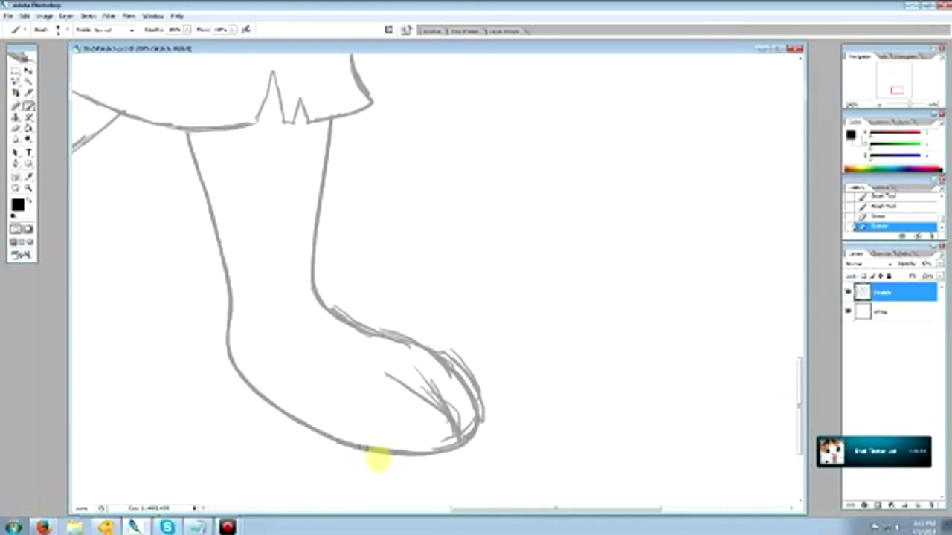
left_click_drag(578, 510, 588, 513)
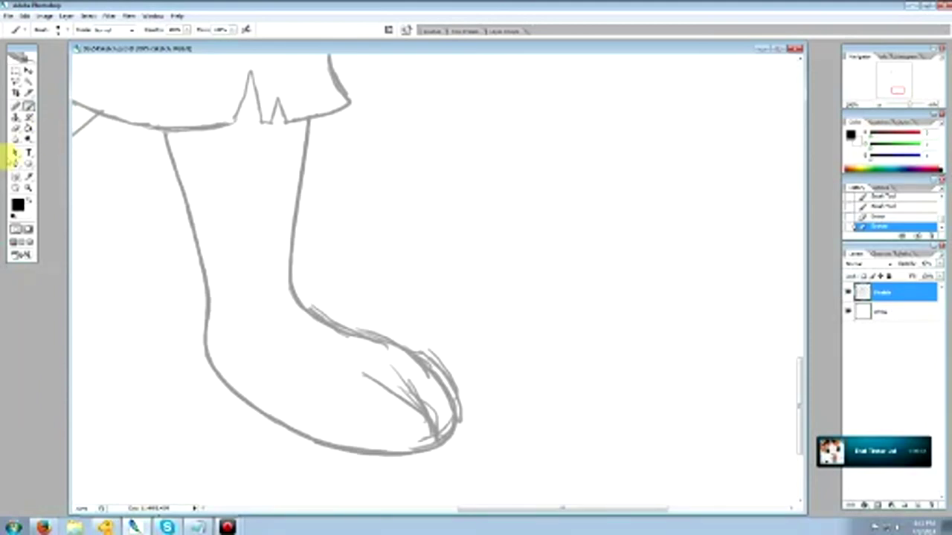
left_click(15, 128)
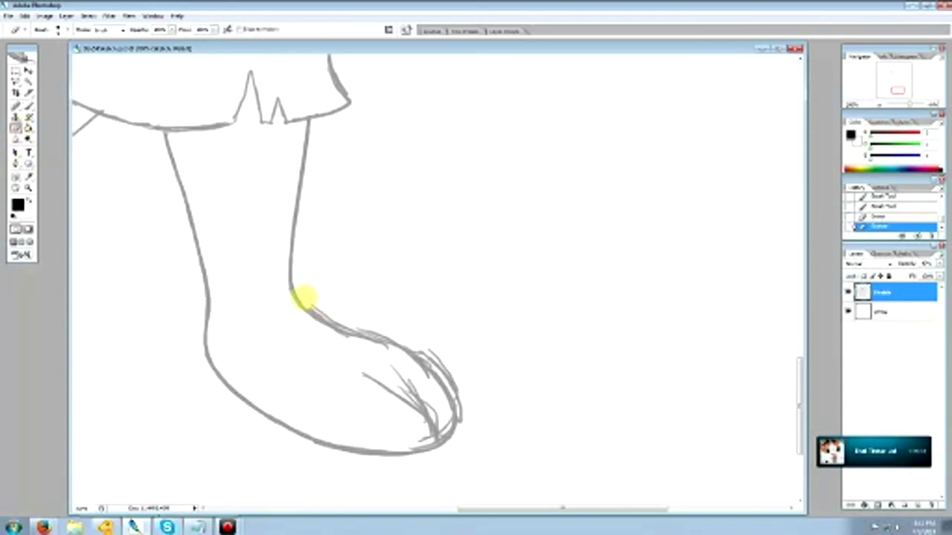
mouse_move(285, 290)
left_mouse_down()
mouse_move(296, 305)
mouse_move(284, 286)
left_mouse_up()
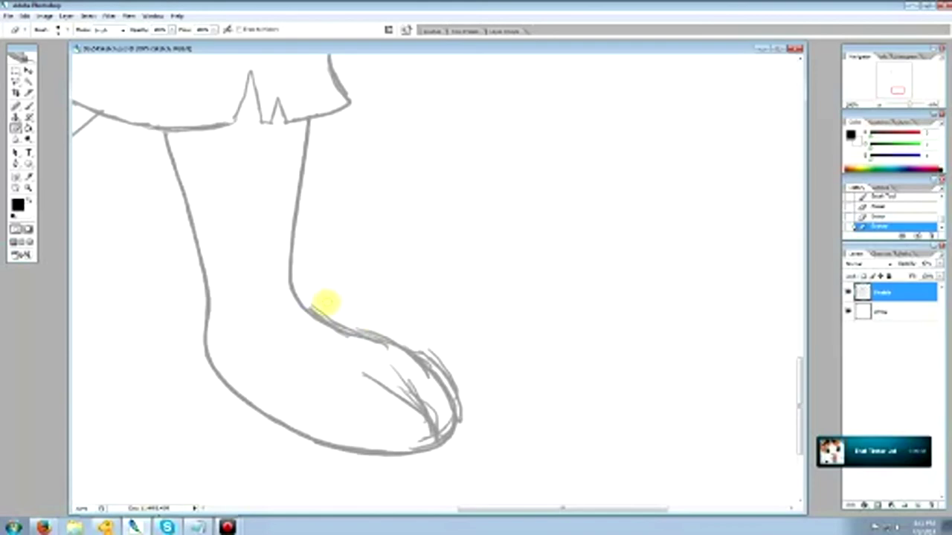
left_click_drag(327, 318, 378, 332)
left_click_drag(799, 372, 803, 393)
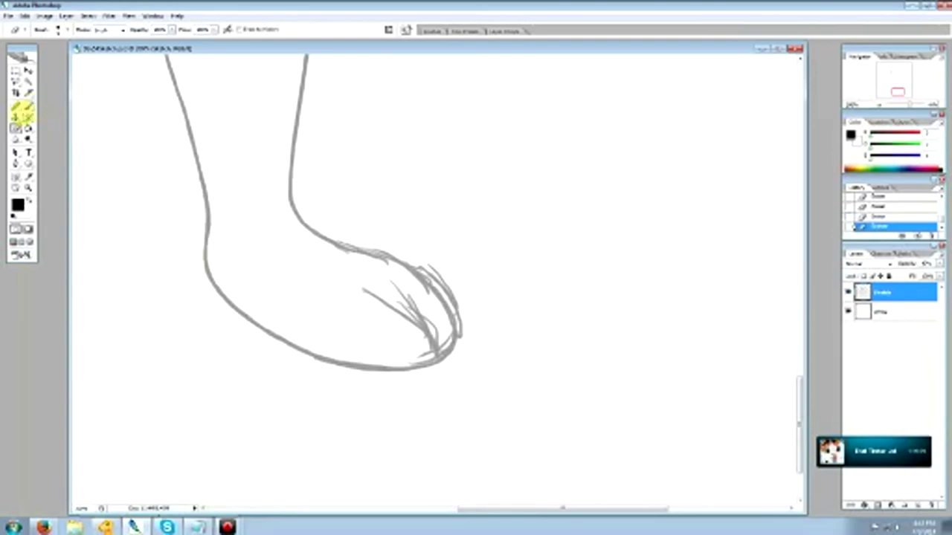
Redraw the foot's upper outline from the ankle around the toe tip with the brush and erase the doubled sketch strokes along it
left_click(28, 108)
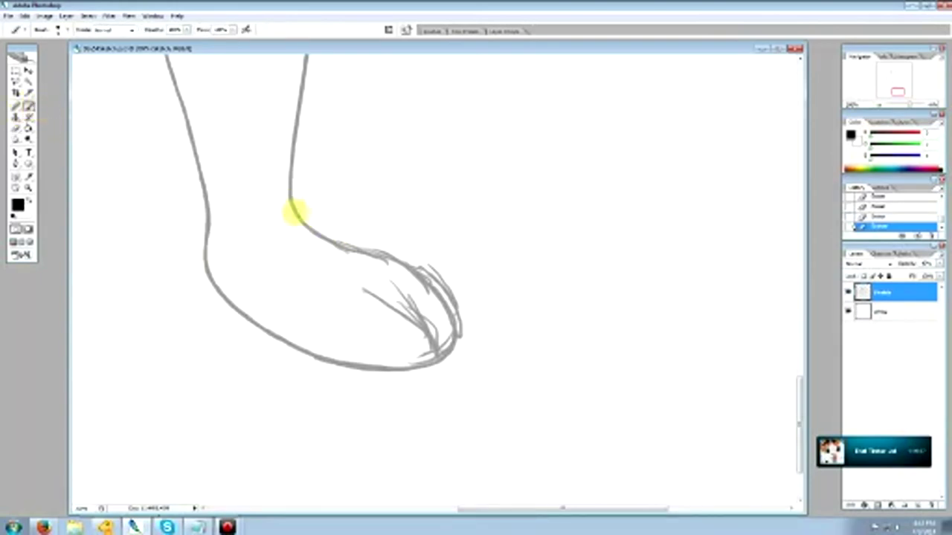
mouse_move(295, 215)
left_mouse_down()
mouse_move(421, 258)
mouse_move(355, 247)
mouse_move(438, 280)
mouse_move(453, 298)
mouse_move(441, 278)
mouse_move(462, 317)
mouse_move(442, 357)
left_mouse_up()
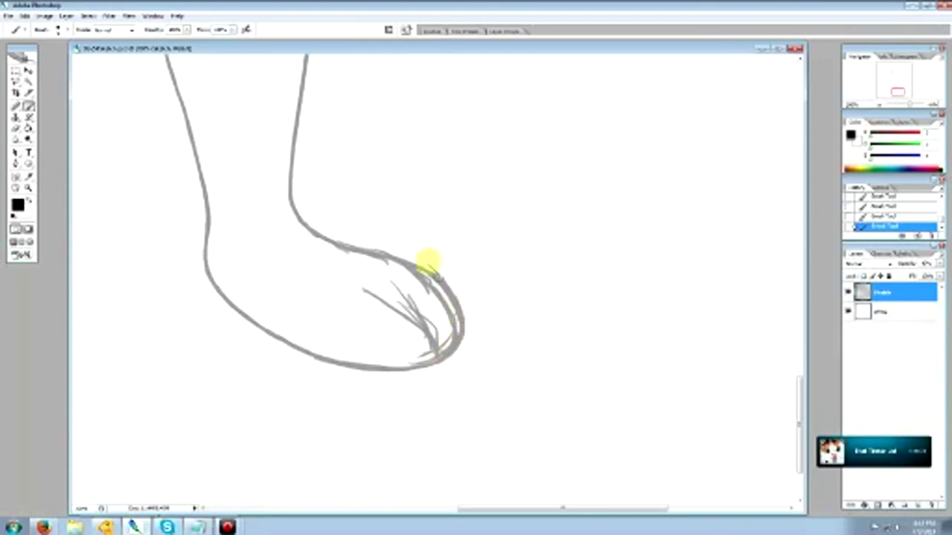
left_click(15, 130)
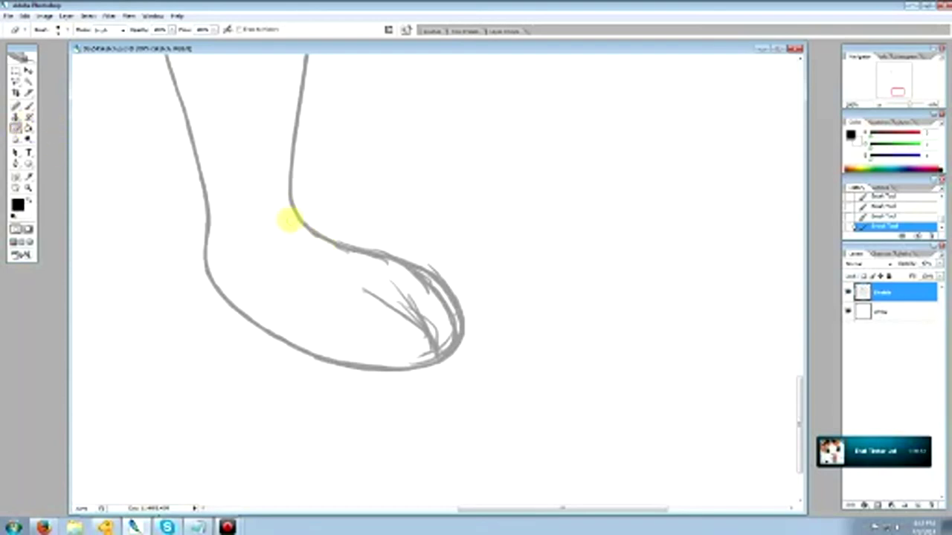
mouse_move(276, 191)
left_mouse_down()
mouse_move(304, 197)
mouse_move(308, 219)
mouse_move(300, 213)
mouse_move(324, 231)
mouse_move(442, 276)
left_mouse_up()
mouse_move(304, 229)
left_mouse_down()
mouse_move(433, 291)
mouse_move(440, 276)
mouse_move(419, 282)
mouse_move(434, 298)
mouse_move(399, 269)
mouse_move(446, 312)
mouse_move(374, 240)
left_mouse_up()
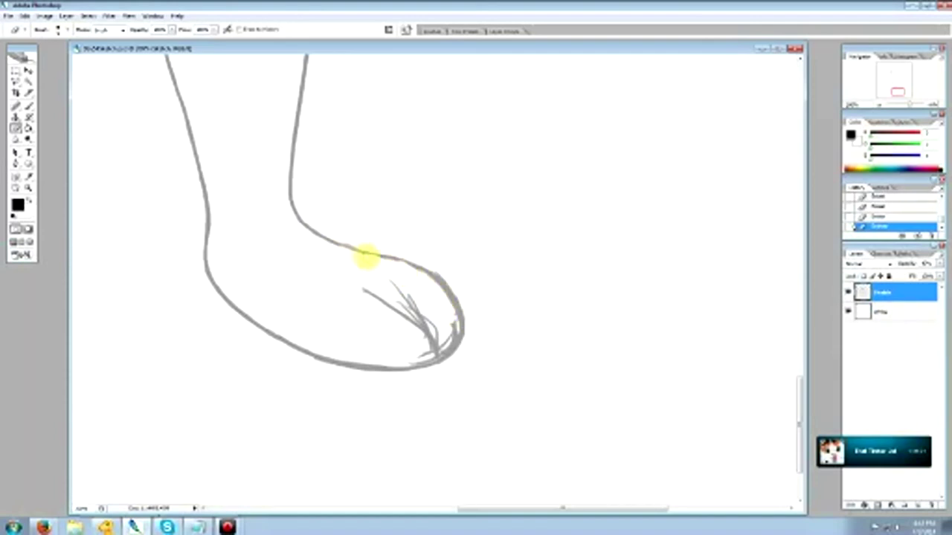
Retouch the foot's upper outline between the ankle and the toes with the brush and thin its edges with the eraser
left_click(28, 106)
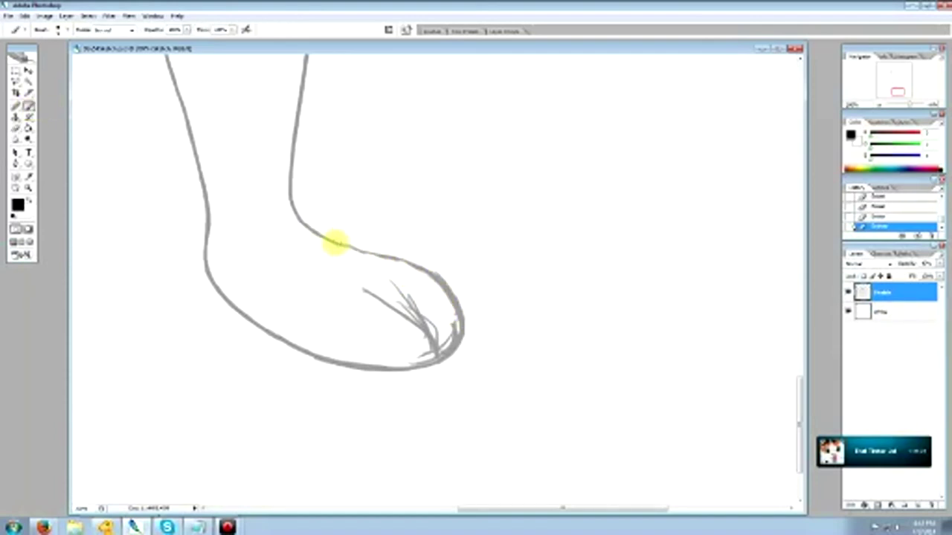
left_click_drag(363, 253, 410, 270)
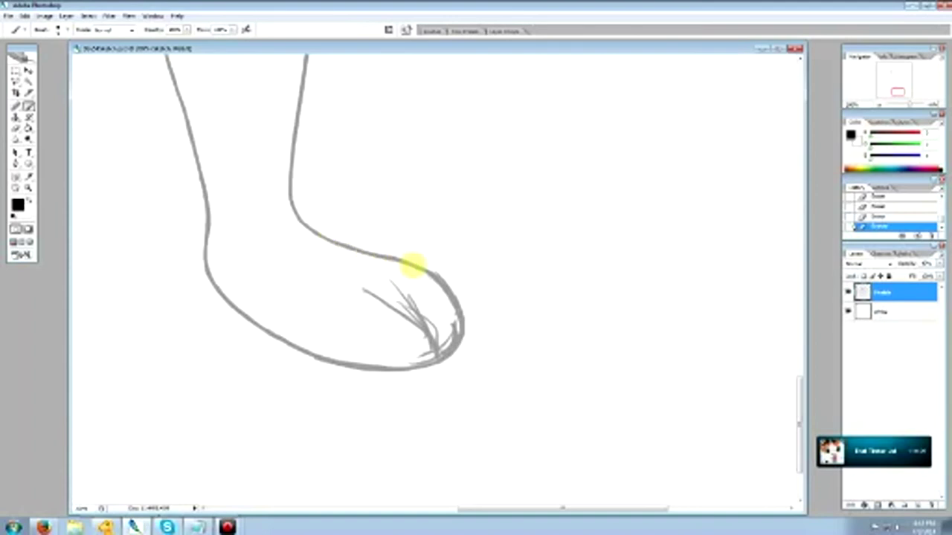
left_click(15, 128)
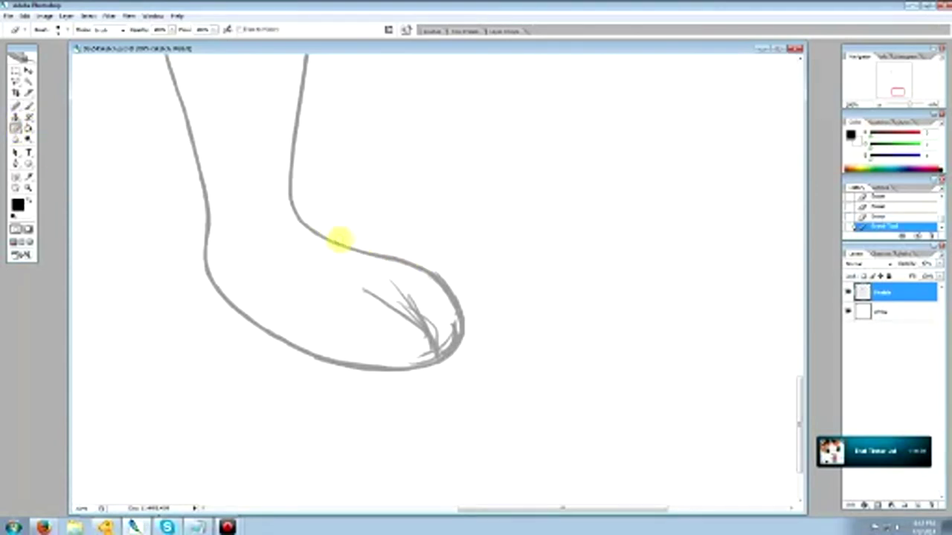
left_click_drag(379, 248, 410, 260)
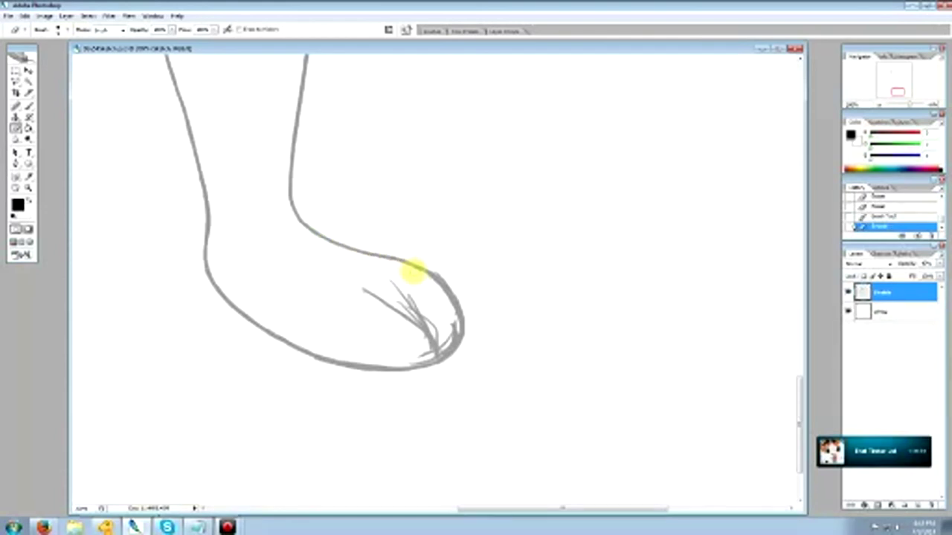
left_click_drag(414, 271, 418, 278)
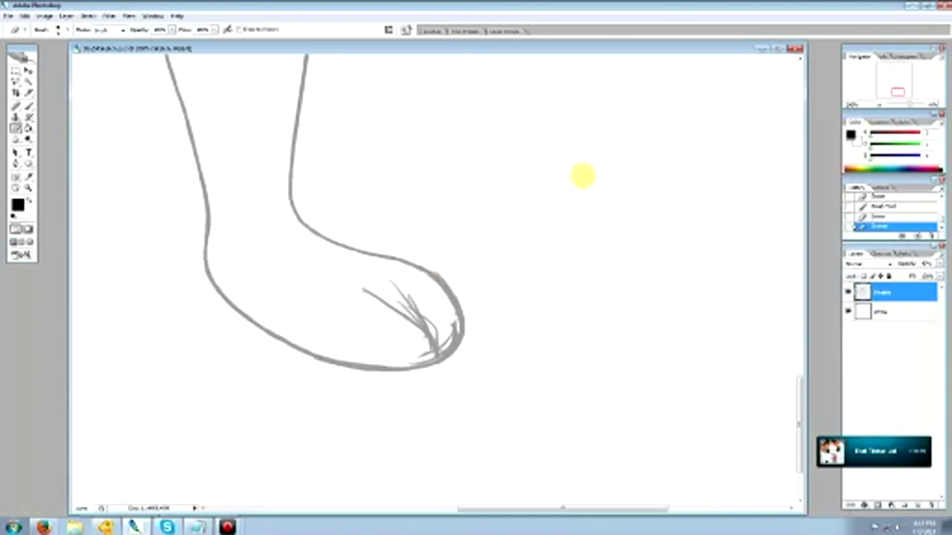
Doodle a fist with one raised, bent finger in the empty area beside the foot using the brush
left_click(28, 106)
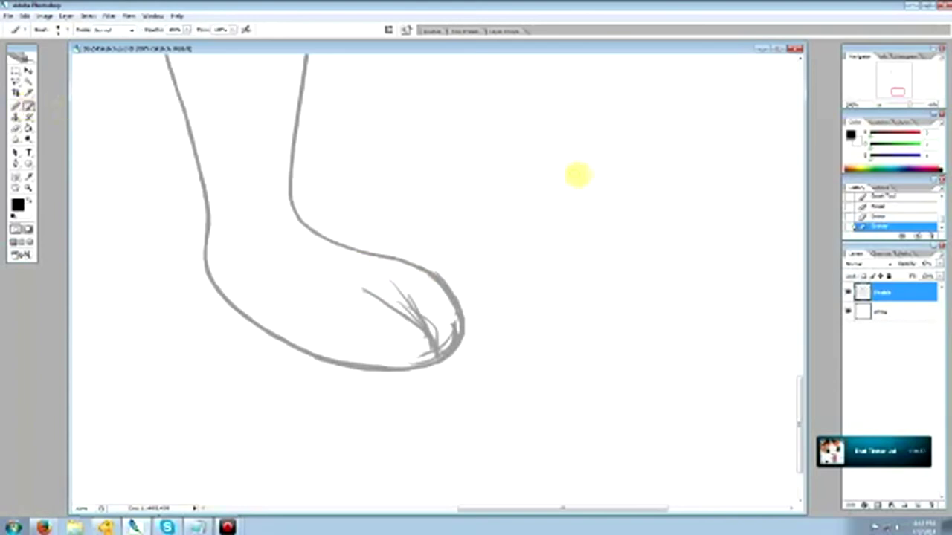
mouse_move(611, 174)
left_mouse_down()
mouse_move(568, 204)
mouse_move(569, 232)
left_mouse_up()
mouse_move(561, 173)
left_mouse_down()
mouse_move(530, 181)
mouse_move(549, 245)
left_mouse_up()
mouse_move(522, 192)
left_mouse_down()
mouse_move(513, 233)
mouse_move(541, 266)
left_mouse_up()
mouse_move(603, 215)
left_mouse_down()
mouse_move(614, 147)
mouse_move(587, 140)
mouse_move(575, 117)
mouse_move(586, 97)
mouse_move(651, 110)
mouse_move(673, 133)
mouse_move(650, 240)
left_mouse_up()
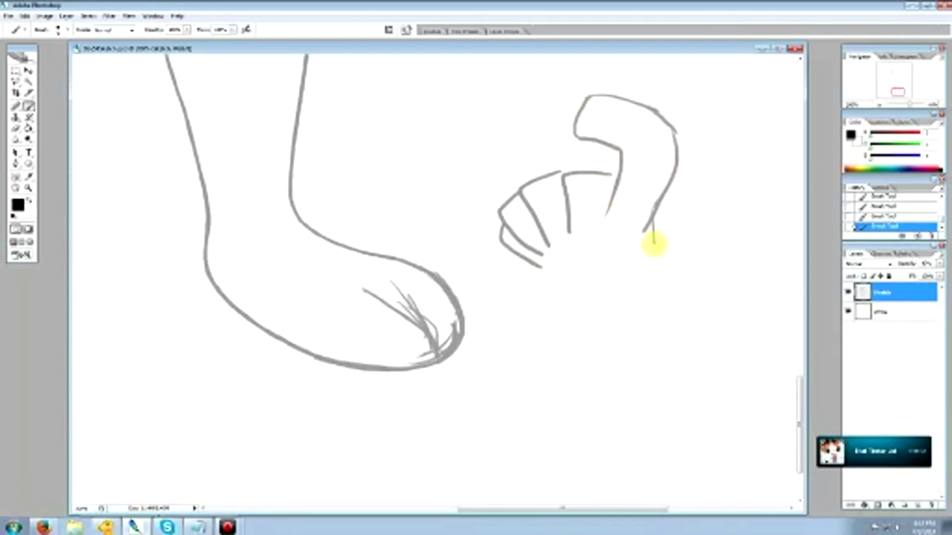
mouse_move(515, 280)
left_mouse_down()
mouse_move(536, 243)
mouse_move(607, 262)
mouse_move(558, 284)
left_mouse_up()
mouse_move(653, 223)
left_mouse_down()
mouse_move(654, 276)
mouse_move(638, 301)
left_mouse_up()
Hand-letter "pinkie swear!!" beside the hand doodle, with an arrow aimed at the raised finger and a small smile below
mouse_move(493, 107)
left_mouse_down()
mouse_move(523, 101)
mouse_move(525, 127)
left_mouse_up()
mouse_move(367, 103)
left_mouse_down()
mouse_move(371, 125)
mouse_move(389, 87)
mouse_move(403, 111)
mouse_move(430, 87)
mouse_move(442, 99)
mouse_move(445, 73)
mouse_move(464, 77)
mouse_move(473, 99)
left_mouse_up()
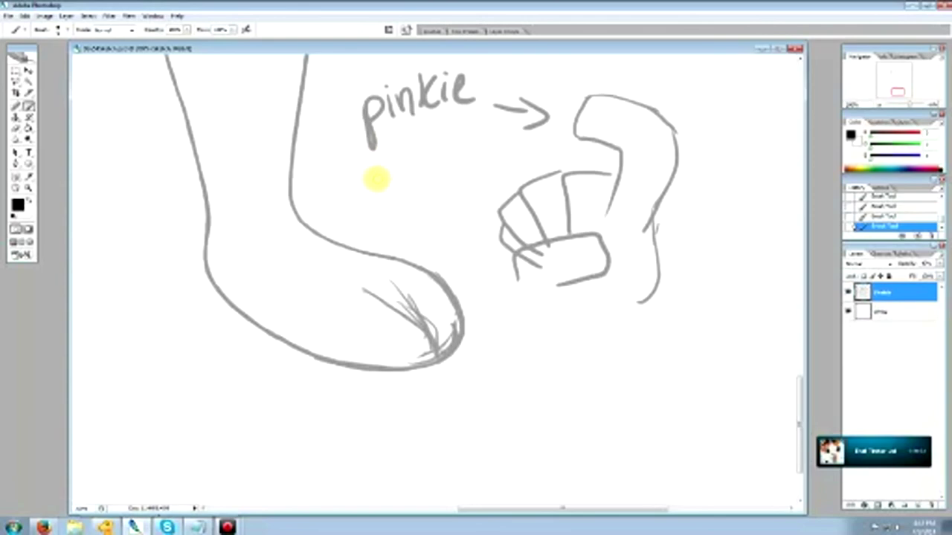
mouse_move(357, 169)
left_mouse_down()
mouse_move(365, 187)
mouse_move(356, 203)
left_mouse_up()
mouse_move(364, 177)
left_mouse_down()
mouse_move(406, 180)
mouse_move(428, 159)
mouse_move(433, 172)
mouse_move(478, 176)
left_mouse_up()
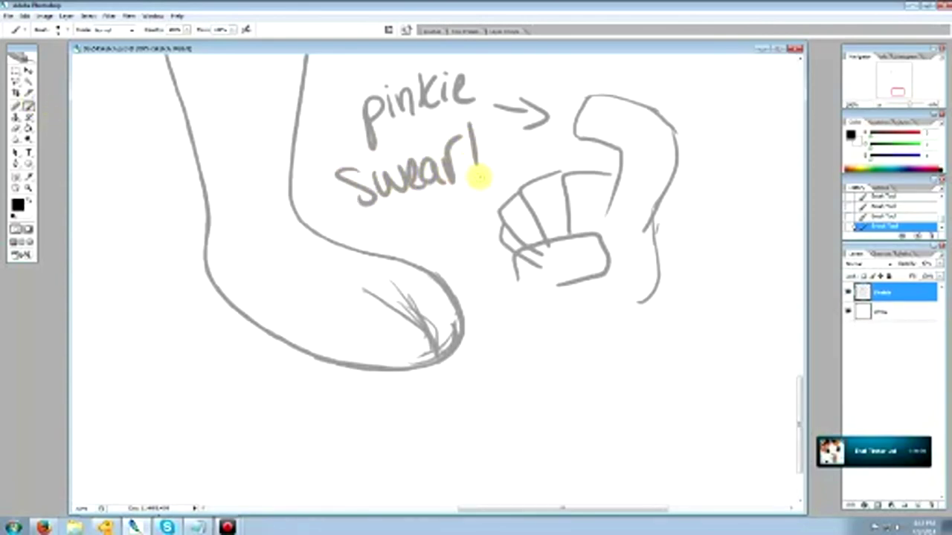
left_click(479, 179)
left_click_drag(493, 132, 488, 165)
left_click(493, 178)
left_click_drag(464, 204, 496, 207)
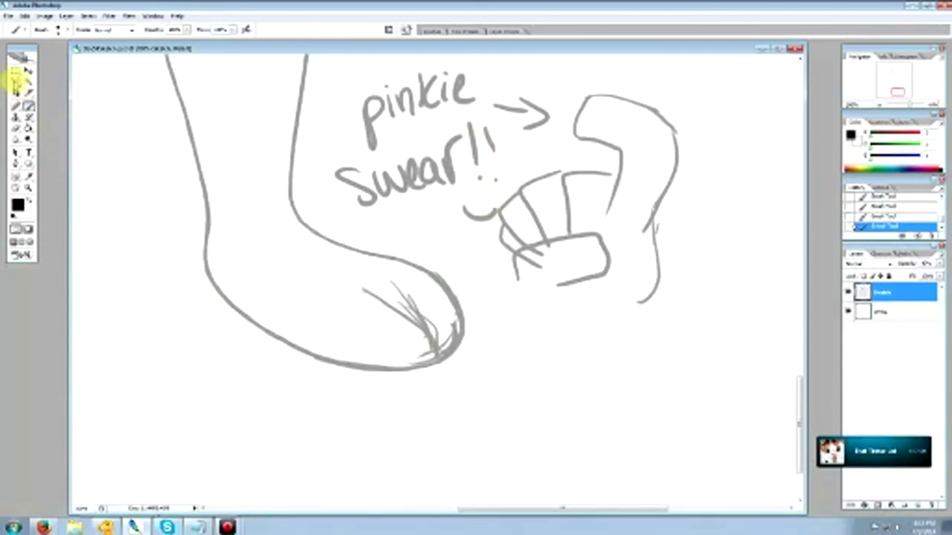
Lasso the hand doodle with its lettering, delete it, and clear the selection
left_click(15, 82)
mouse_move(307, 119)
left_mouse_down()
mouse_move(358, 68)
mouse_move(467, 62)
mouse_move(443, 61)
mouse_move(622, 68)
mouse_move(722, 95)
mouse_move(741, 278)
mouse_move(623, 369)
mouse_move(502, 304)
mouse_move(437, 251)
mouse_move(328, 214)
mouse_move(314, 144)
mouse_move(322, 105)
left_mouse_up()
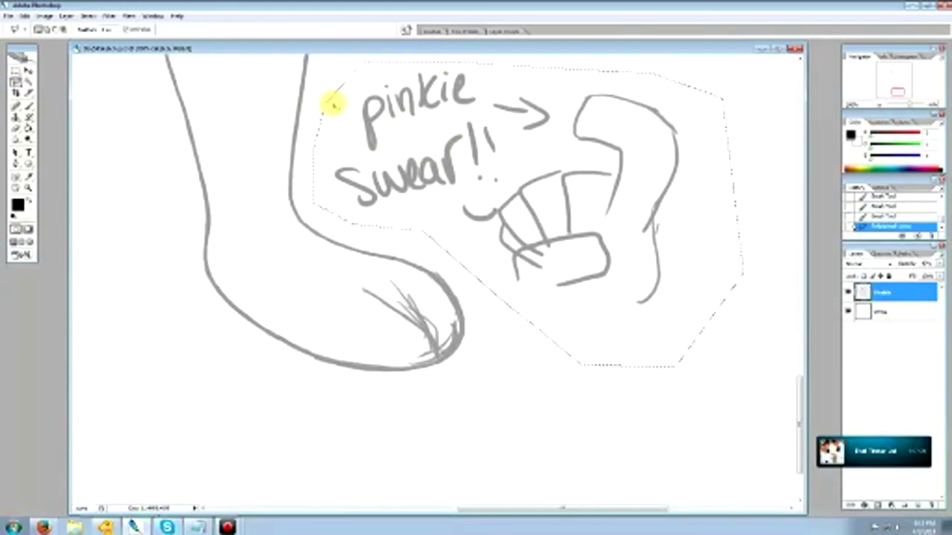
key("Delete")
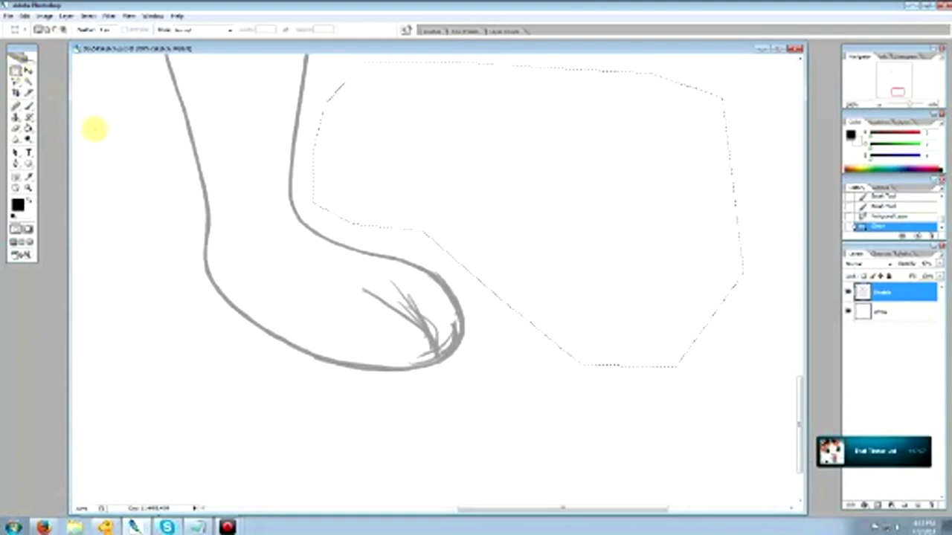
left_click(93, 127)
Erase the rough toe strokes inside the foot and the doubled lines around the toe tip and sole
left_click(28, 105)
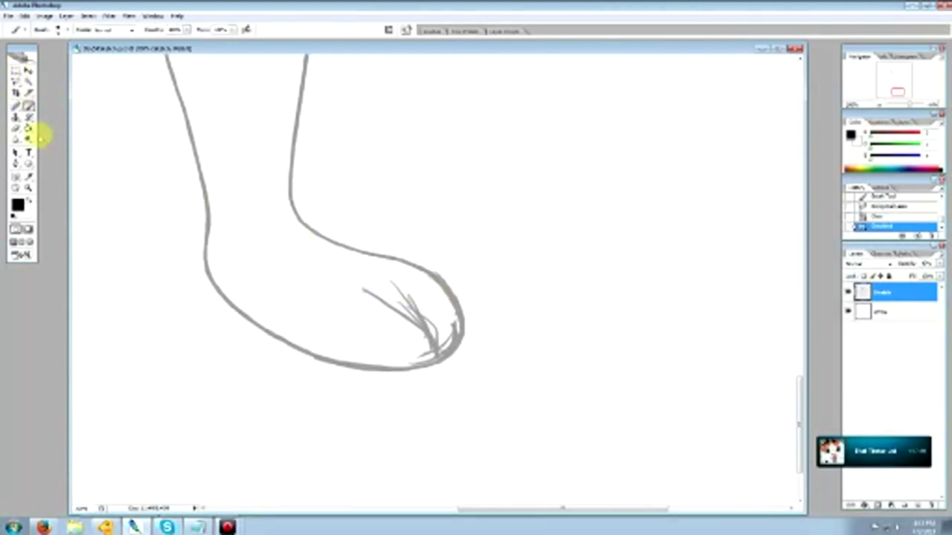
left_click(15, 128)
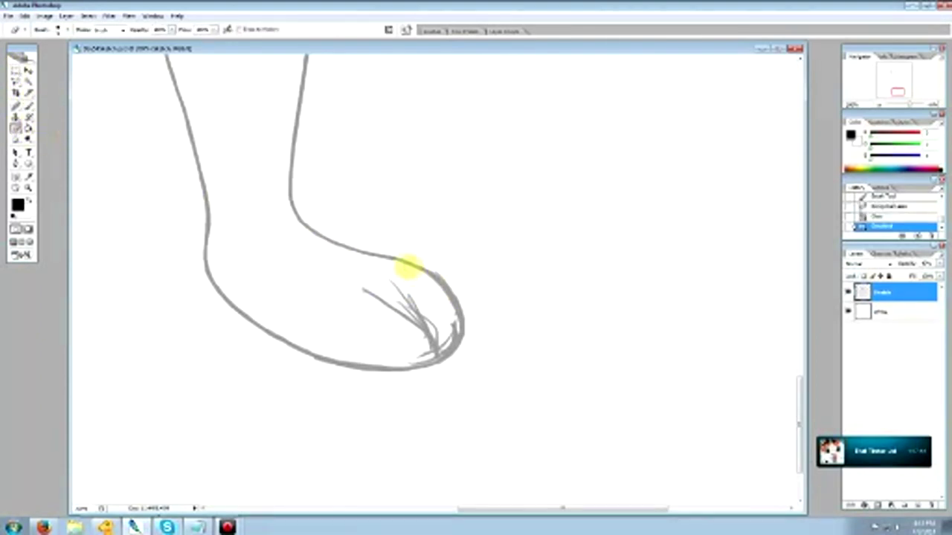
mouse_move(449, 301)
left_mouse_down()
mouse_move(432, 285)
mouse_move(437, 304)
mouse_move(421, 305)
mouse_move(438, 338)
mouse_move(448, 314)
mouse_move(425, 278)
left_mouse_up()
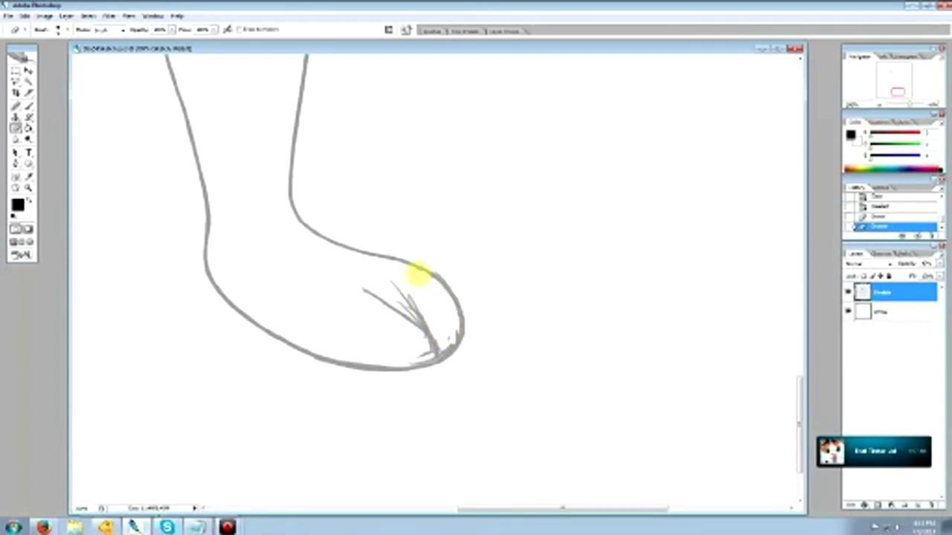
mouse_move(428, 280)
left_mouse_down()
mouse_move(411, 319)
mouse_move(391, 295)
mouse_move(440, 336)
mouse_move(418, 313)
mouse_move(416, 336)
left_mouse_up()
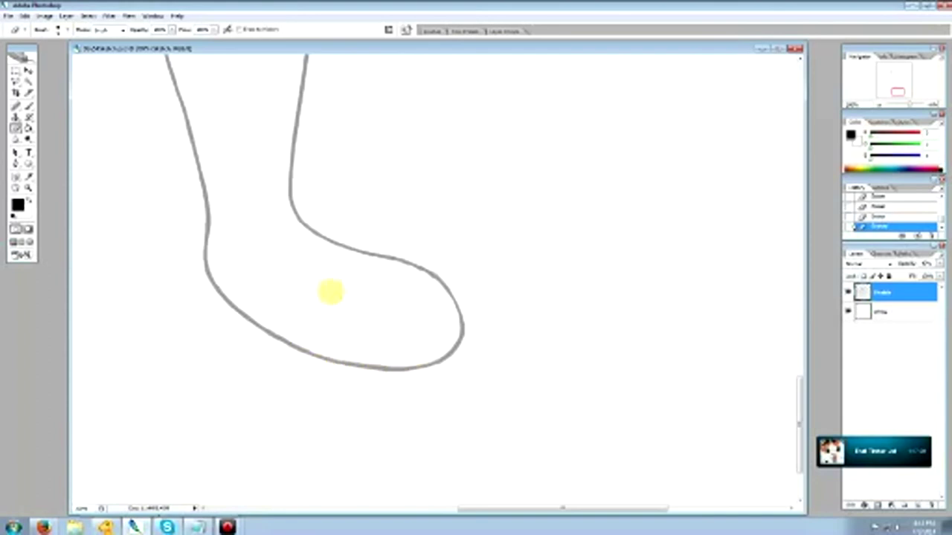
Draw two curved toe lines with the brush inside the front of the foot, meeting at the lower outline near the tip
left_click(29, 107)
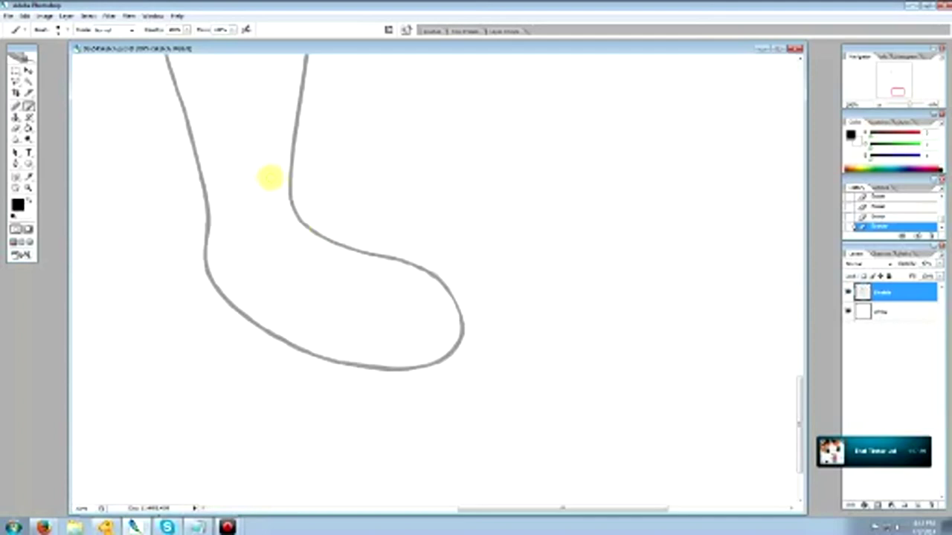
left_click(28, 187)
left_click(318, 268, "alt")
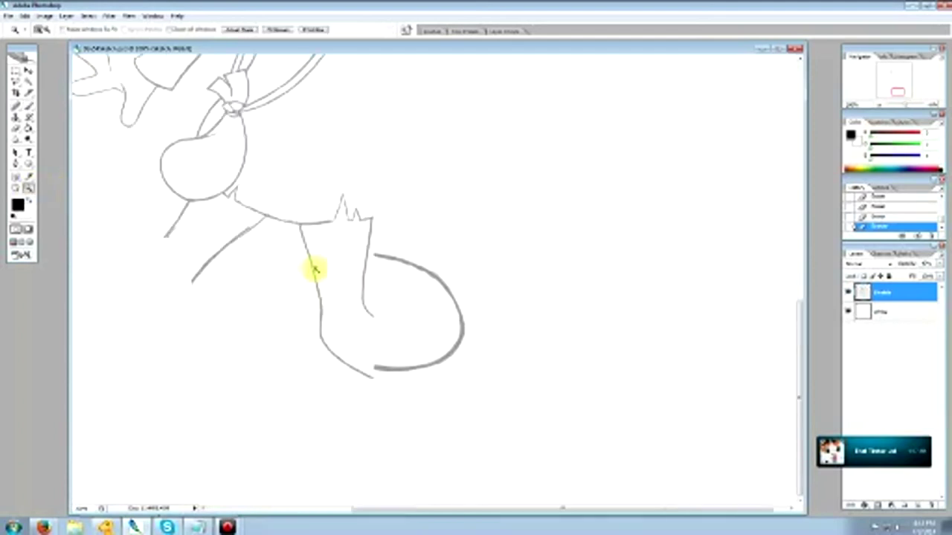
scroll(446, 312, "up", 2)
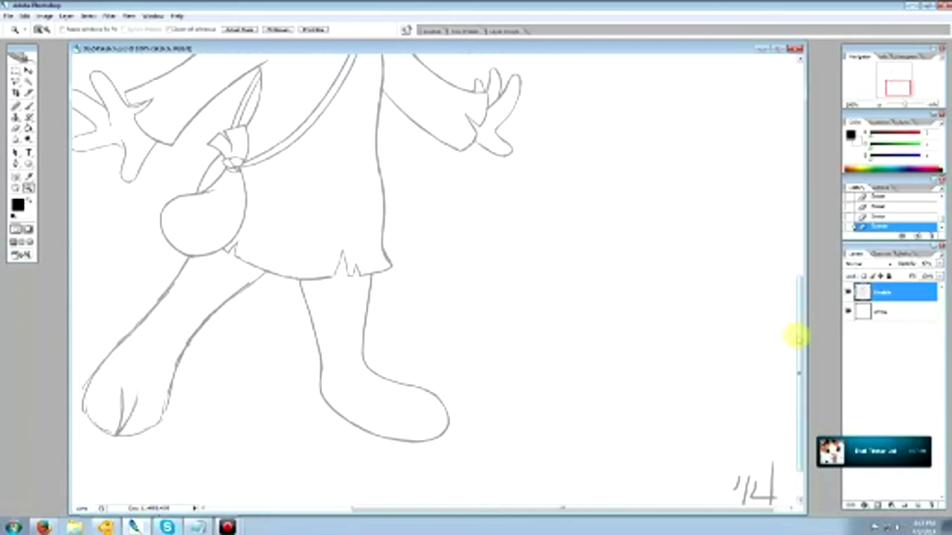
left_click_drag(797, 336, 818, 360)
left_click_drag(243, 221, 648, 473)
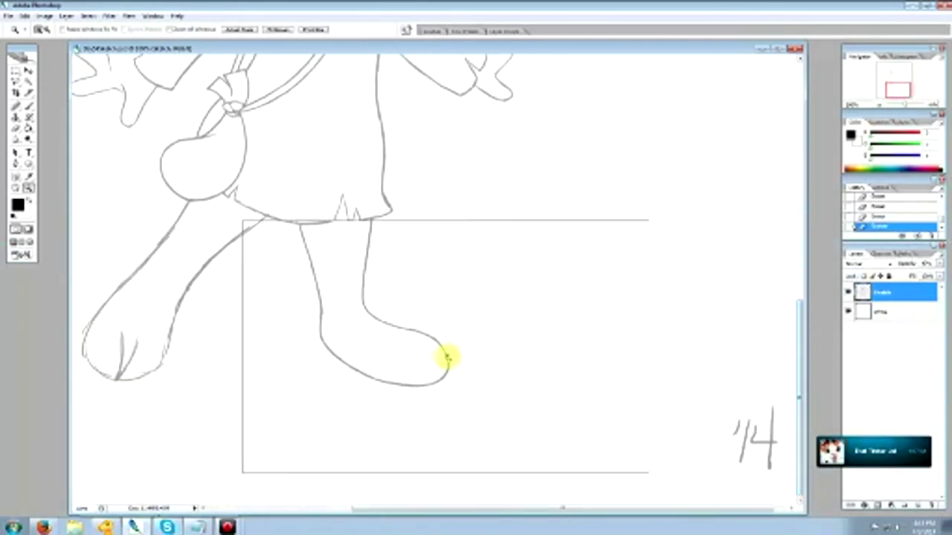
left_click(446, 358)
left_click(28, 106)
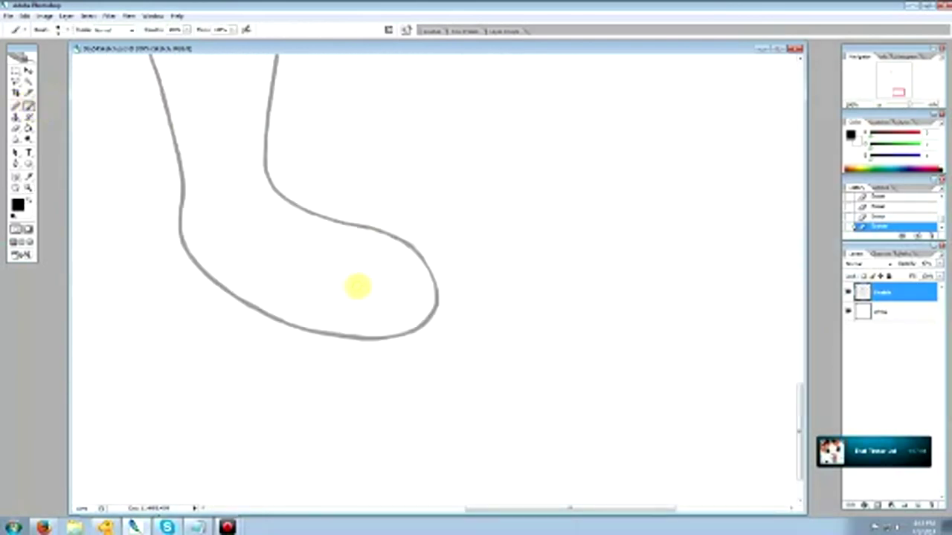
mouse_move(383, 292)
left_mouse_down()
mouse_move(357, 267)
mouse_move(406, 329)
mouse_move(342, 260)
left_mouse_up()
left_click_drag(382, 290, 409, 330)
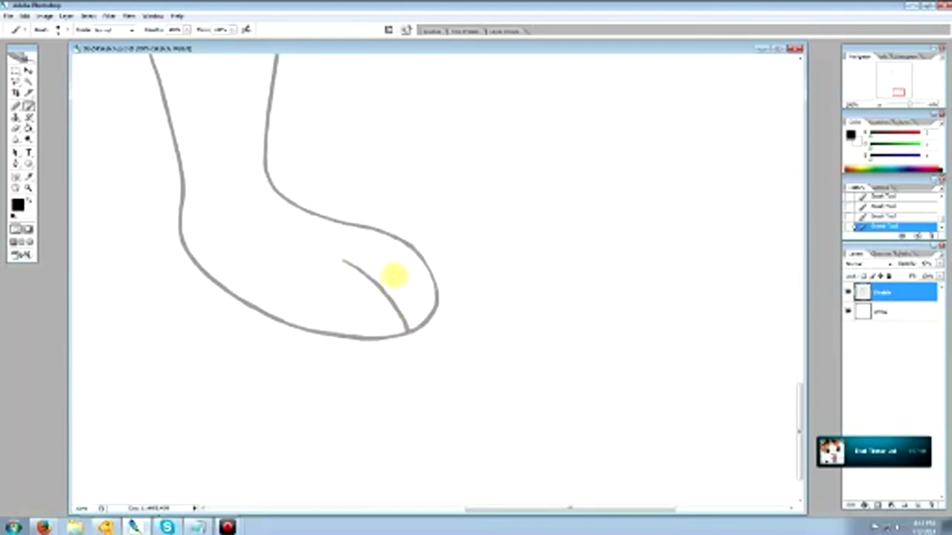
left_click_drag(385, 264, 404, 319)
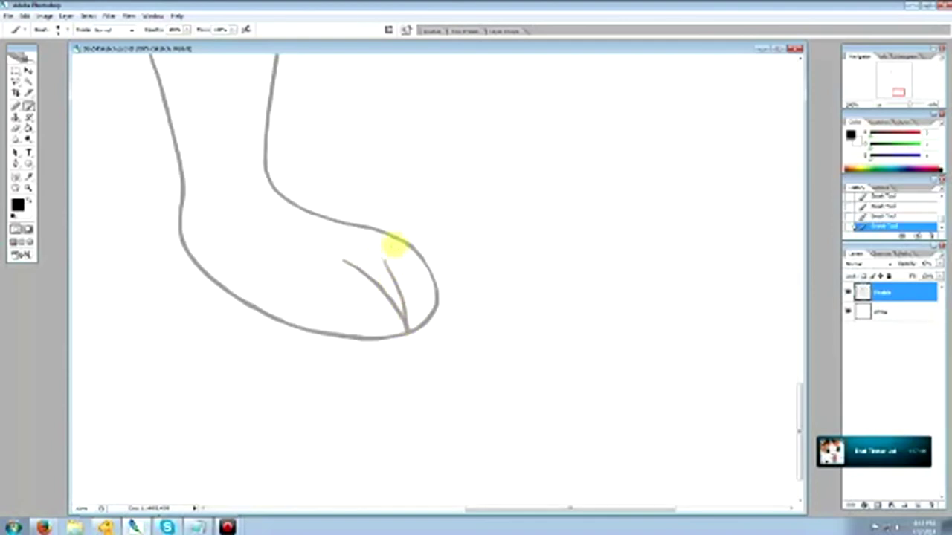
Trim and taper the two new toe lines with the eraser
left_click(15, 128)
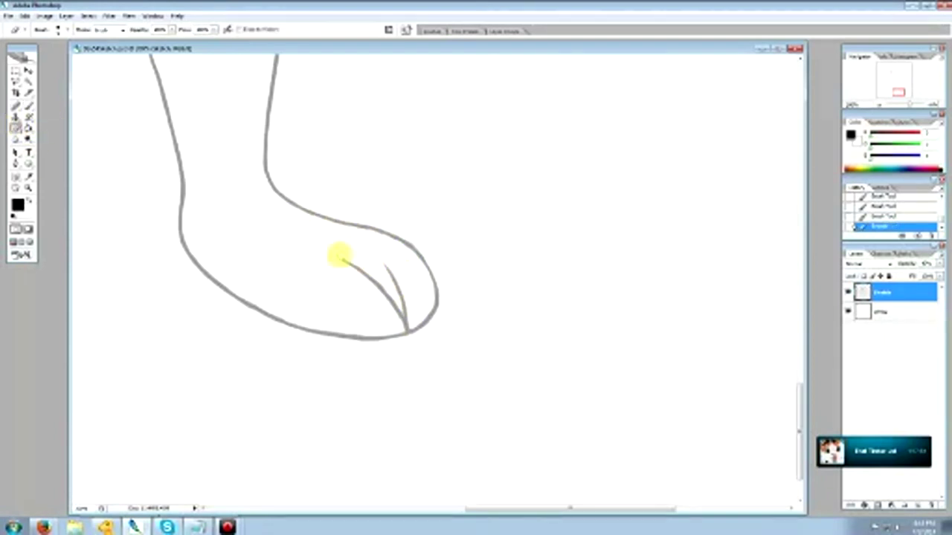
left_click_drag(386, 287, 353, 258)
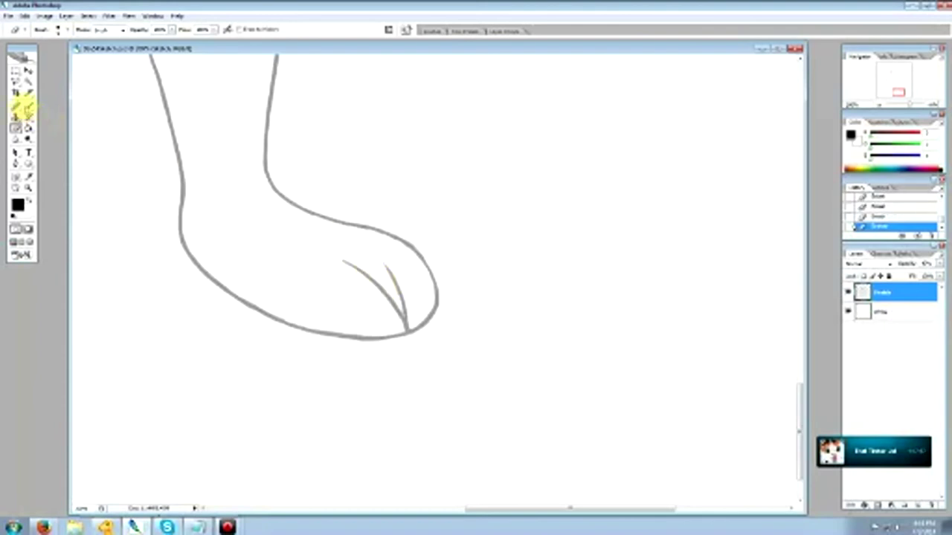
left_click(28, 106)
left_click(15, 128)
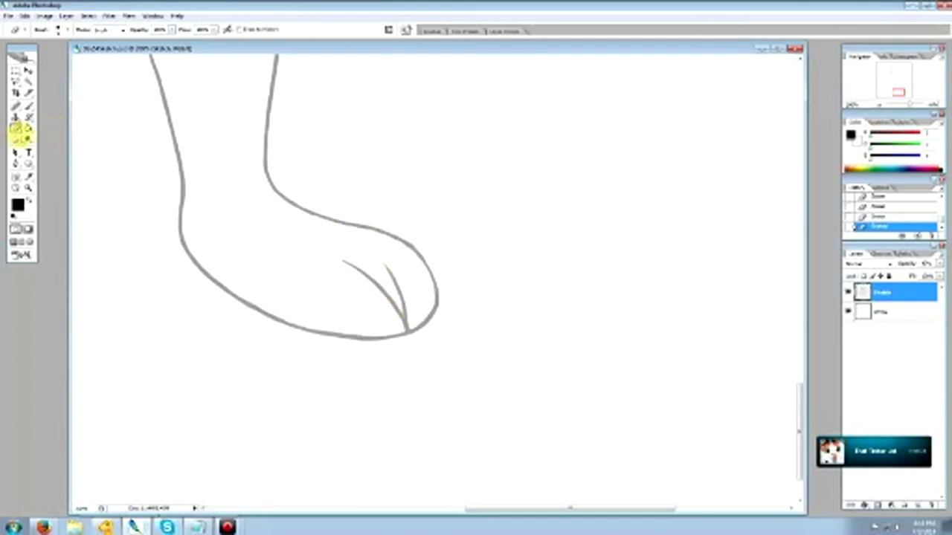
Retouch the tunic's torn hem with the brush around the tall notch and along the adjoining line above the leg
left_click(27, 190)
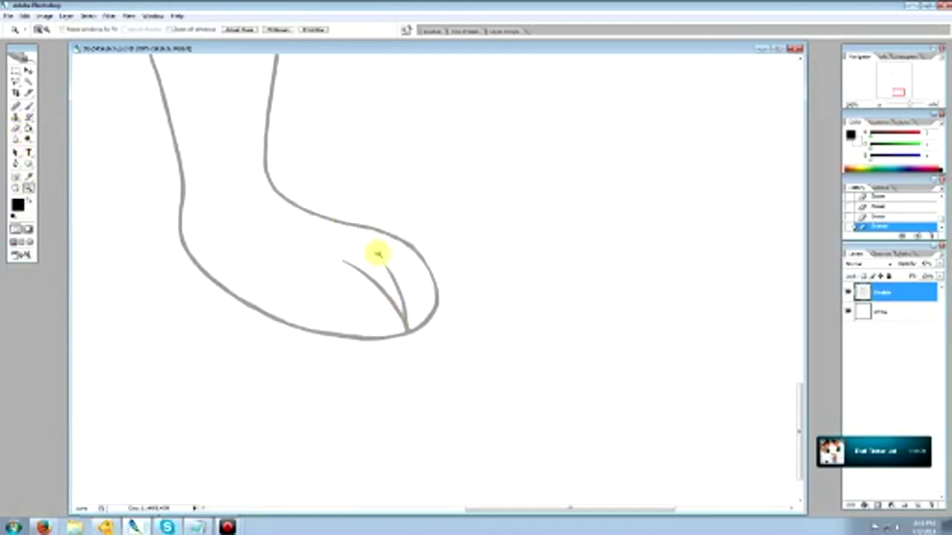
right_click(374, 242)
left_click(389, 259)
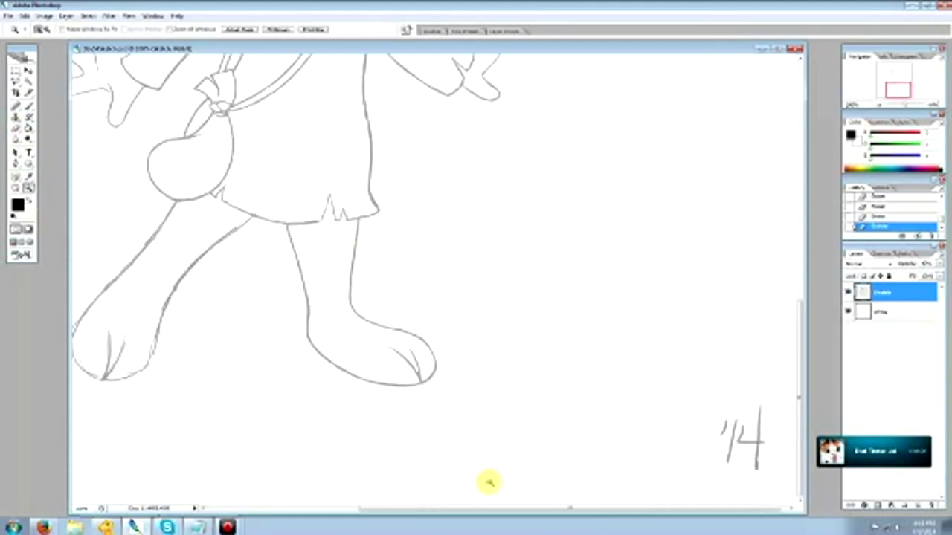
left_click_drag(503, 510, 398, 509)
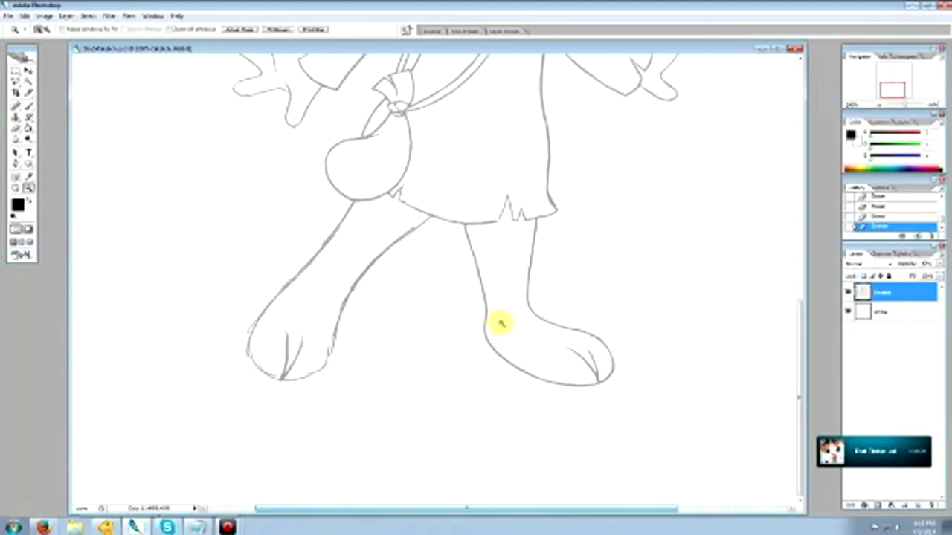
left_click(551, 218)
left_click(16, 128)
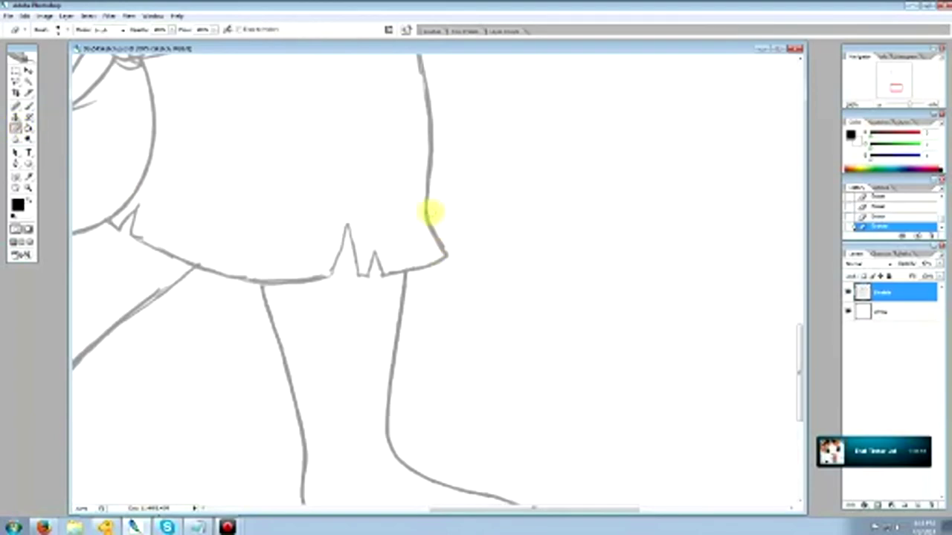
left_click(28, 106)
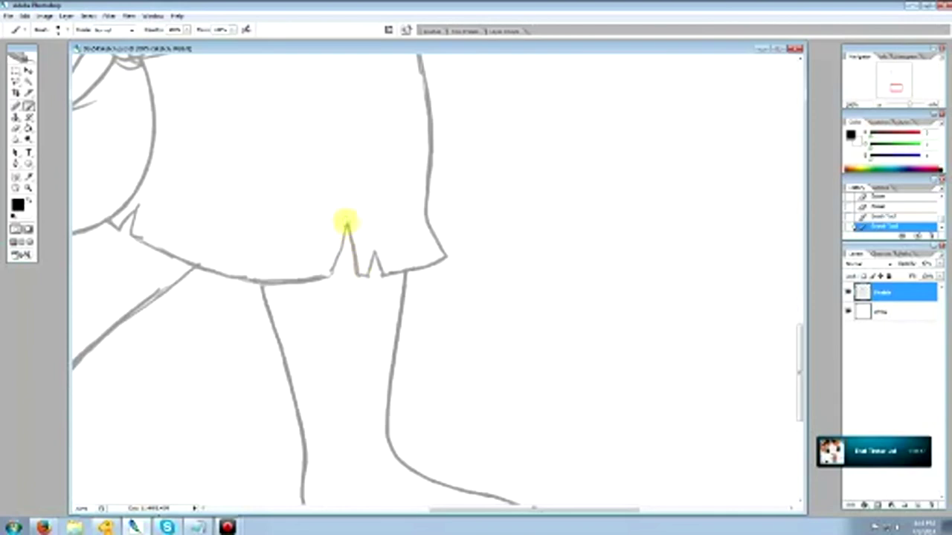
mouse_move(346, 224)
left_mouse_down()
mouse_move(334, 275)
mouse_move(293, 281)
left_mouse_up()
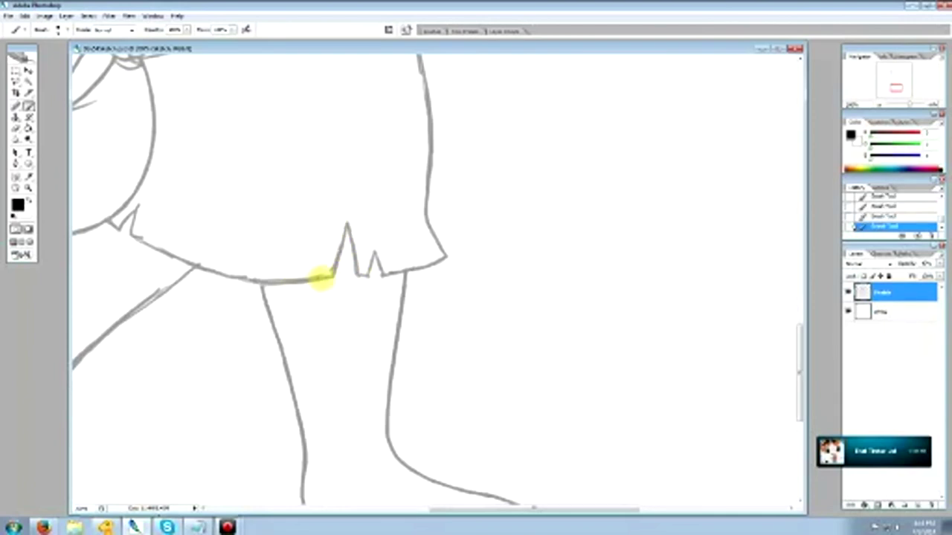
Thin the tunic's hem line with the eraser, redraw its curve from the small notch to the leg with the brush, and trim the excess
left_click(15, 128)
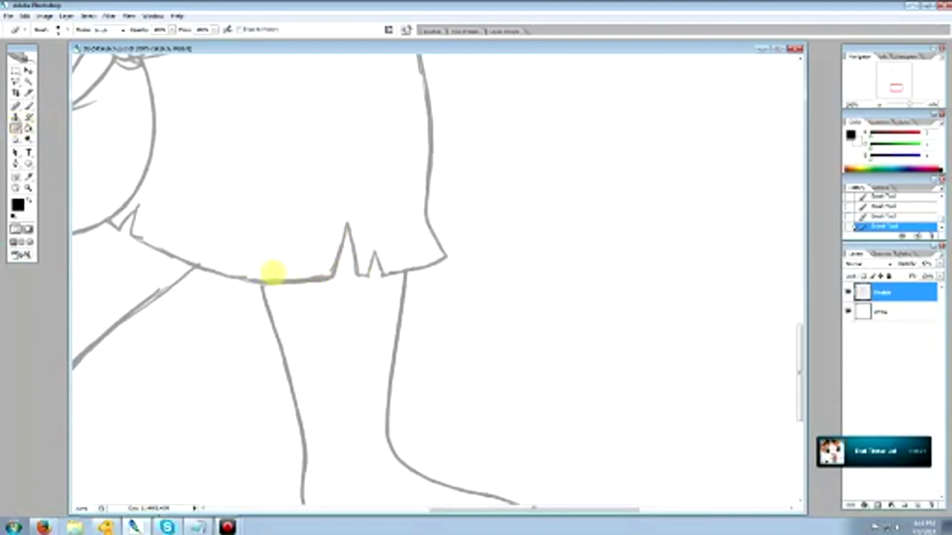
left_click_drag(272, 273, 317, 272)
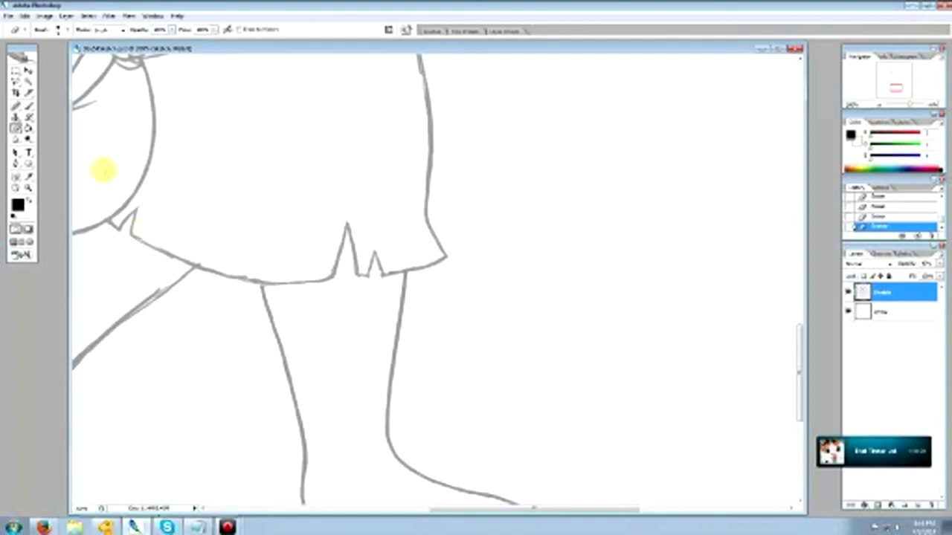
left_click(29, 107)
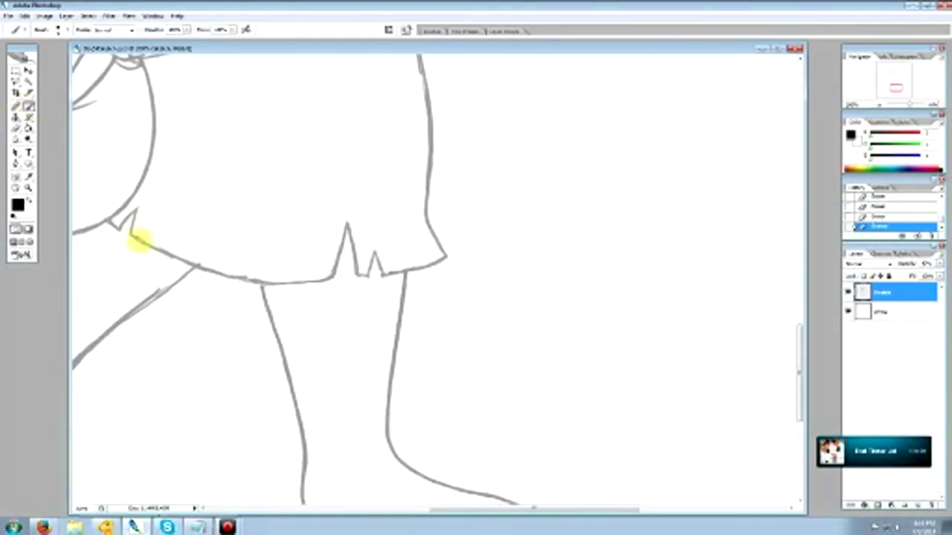
left_click_drag(140, 240, 226, 277)
left_click_drag(286, 283, 272, 283)
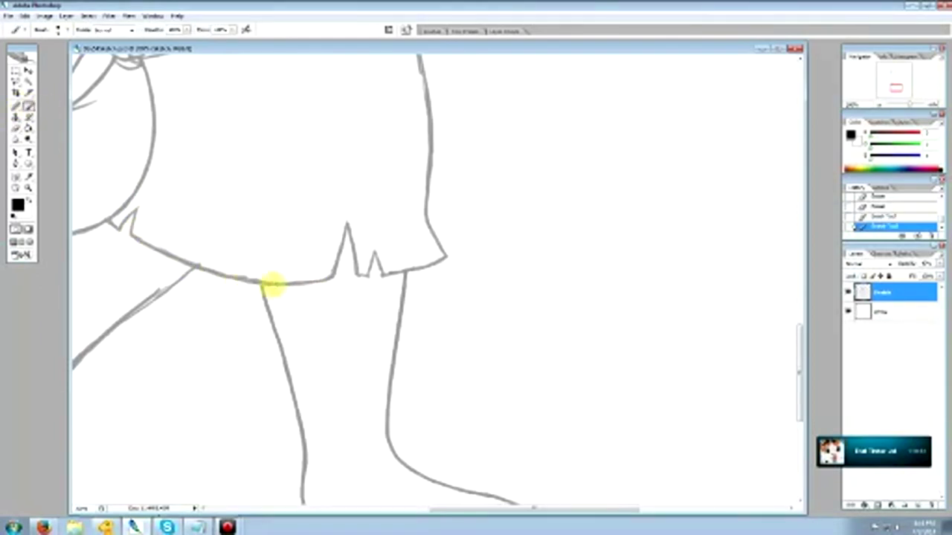
left_click(15, 128)
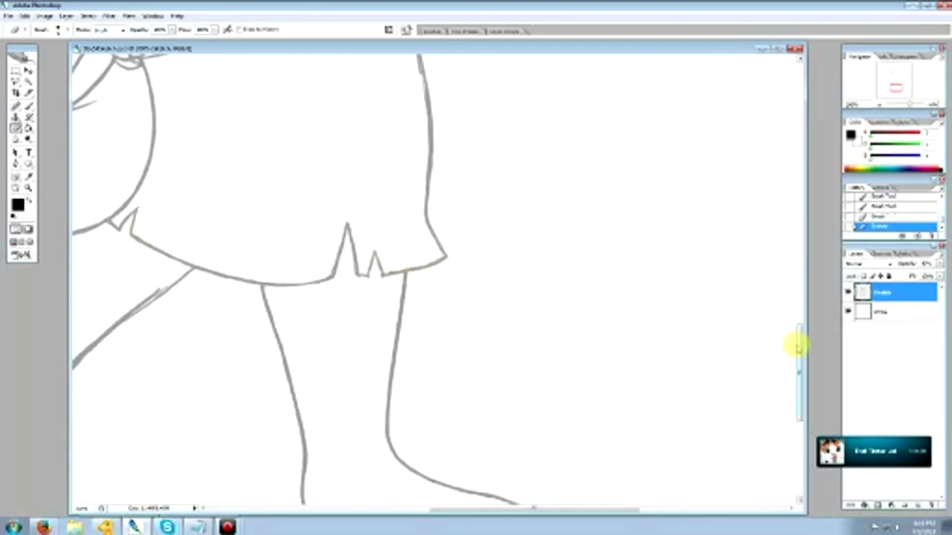
Erase the rough edges along the tunic's side line below the sleeve and thin the adjoining hand's outline
left_click_drag(796, 340, 804, 300)
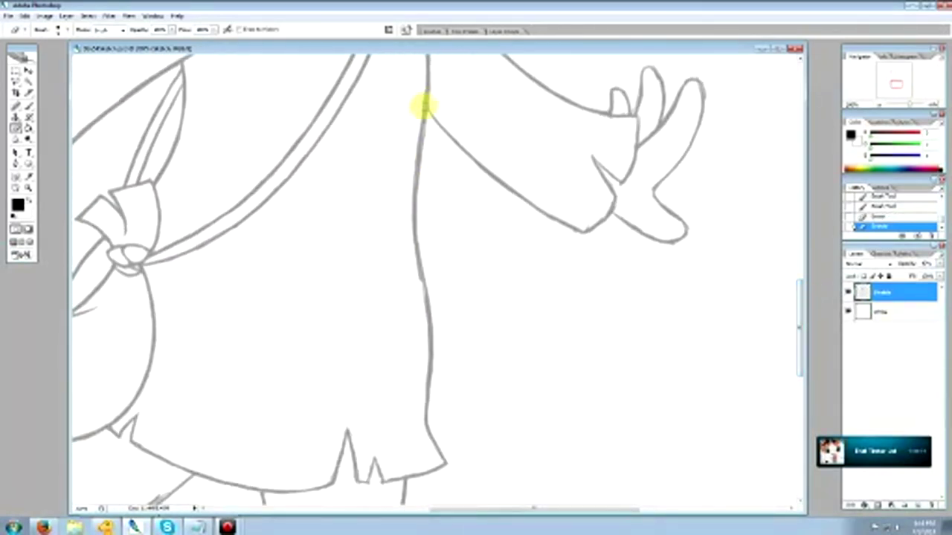
left_click_drag(420, 111, 413, 171)
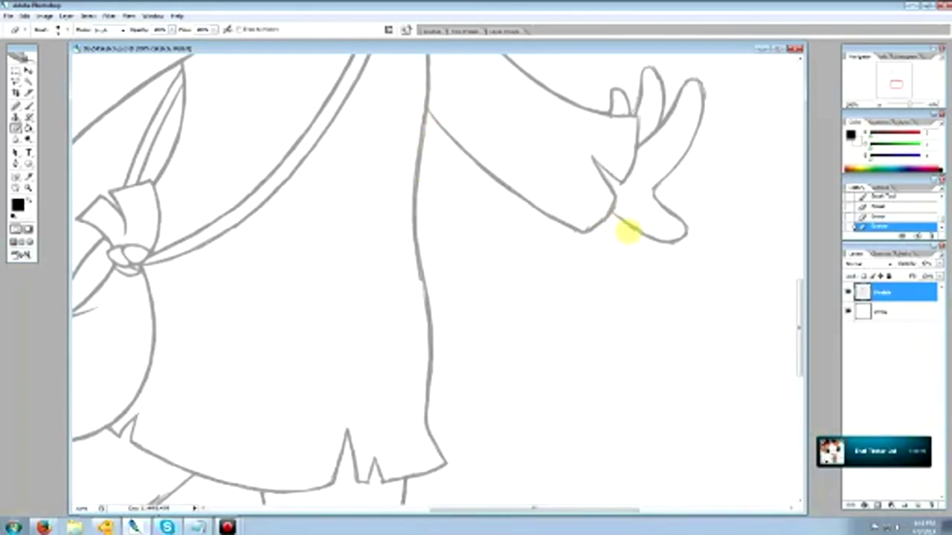
left_click_drag(628, 231, 621, 255)
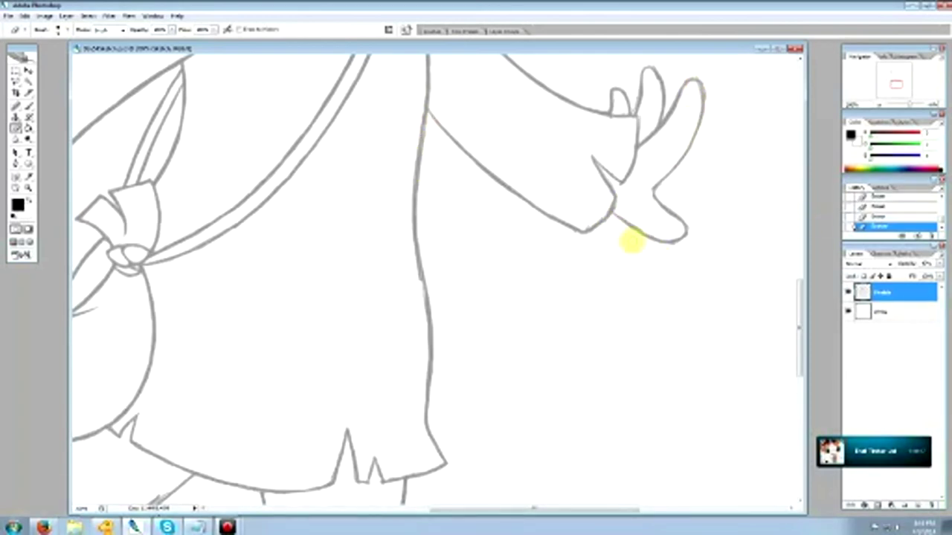
Redraw the outer line of the bag-side leg with the brush, from the bag down to the foot
left_click(29, 186)
key("ctrl+0")
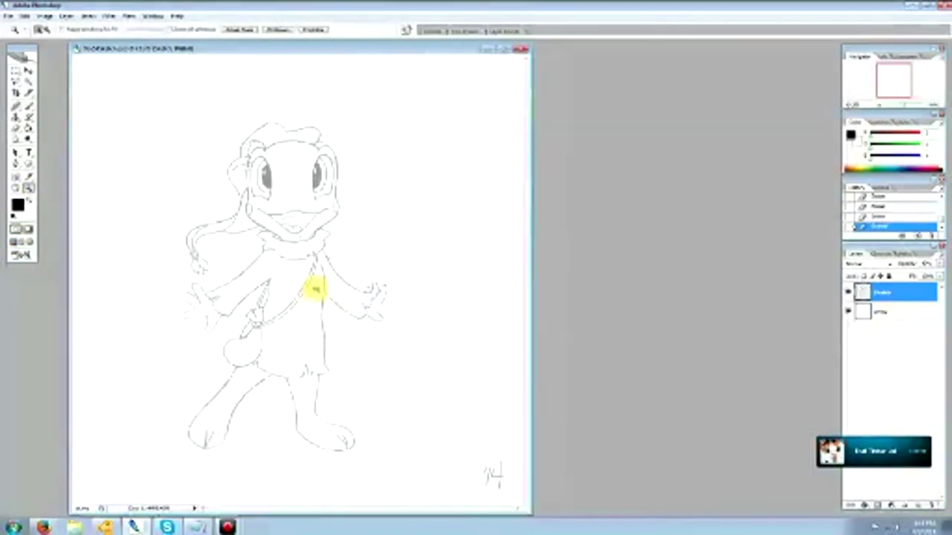
left_click_drag(526, 327, 671, 312)
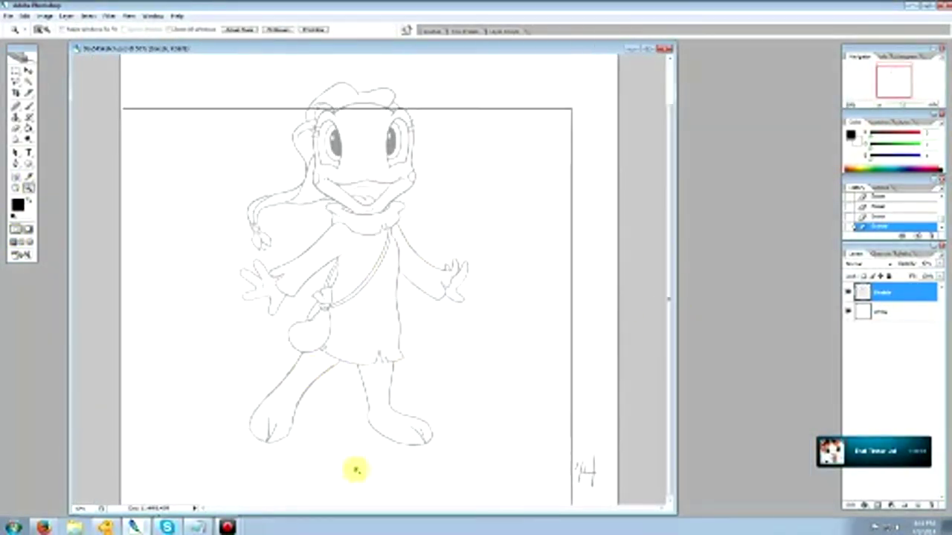
left_click(357, 471)
left_click(331, 354)
left_click(310, 330)
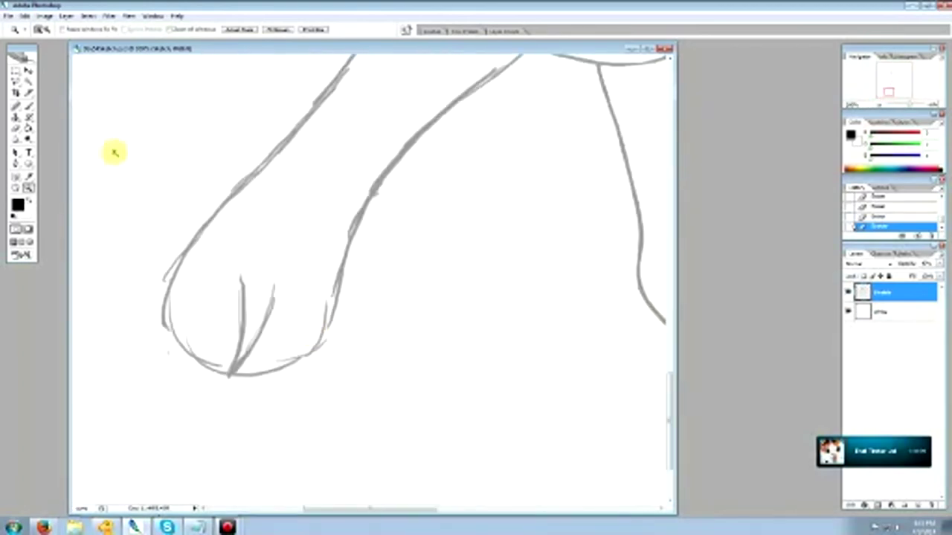
left_click(15, 127)
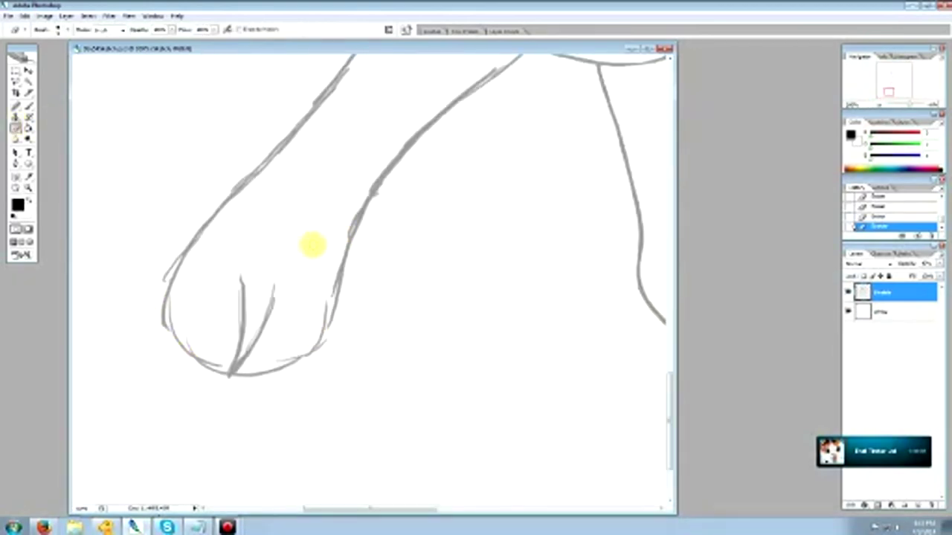
mouse_move(676, 365)
left_mouse_down()
mouse_move(748, 353)
mouse_move(805, 393)
mouse_move(809, 377)
left_mouse_up()
left_click(29, 107)
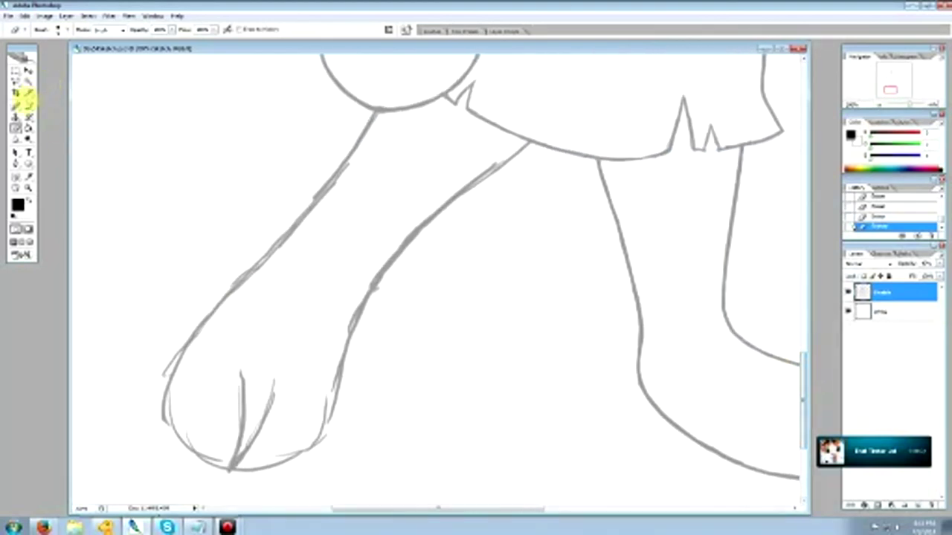
mouse_move(366, 126)
left_mouse_down()
mouse_move(319, 198)
mouse_move(334, 198)
mouse_move(335, 176)
left_mouse_up()
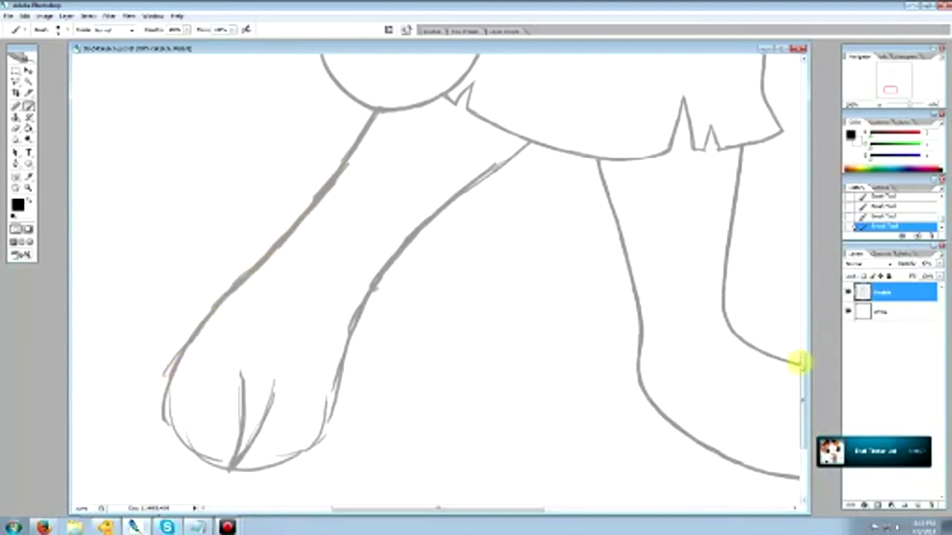
Select the foot and lower part of the bag-side leg with the Polygonal Lasso and move them slightly outward and down
scroll(803, 357, "down", 2)
left_click(28, 187)
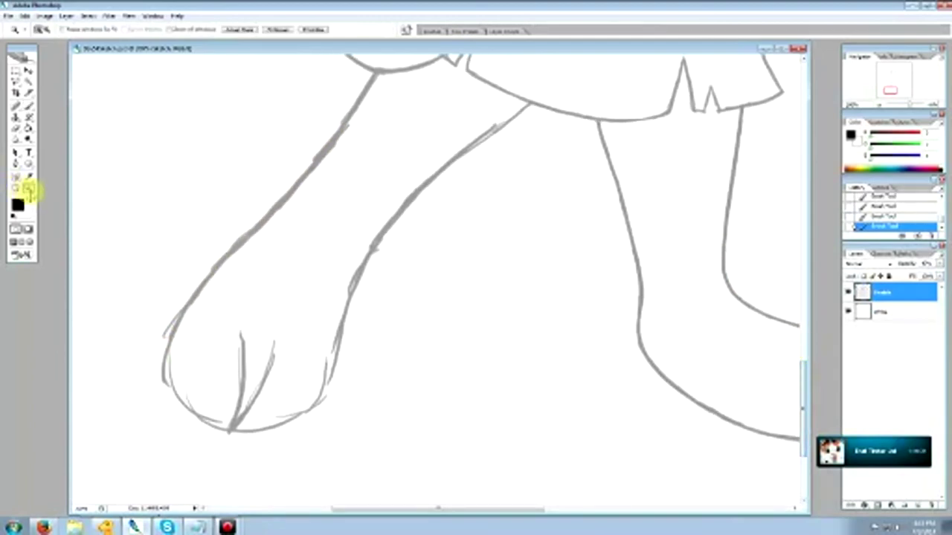
right_click(393, 301)
left_click(435, 319)
left_click(15, 84)
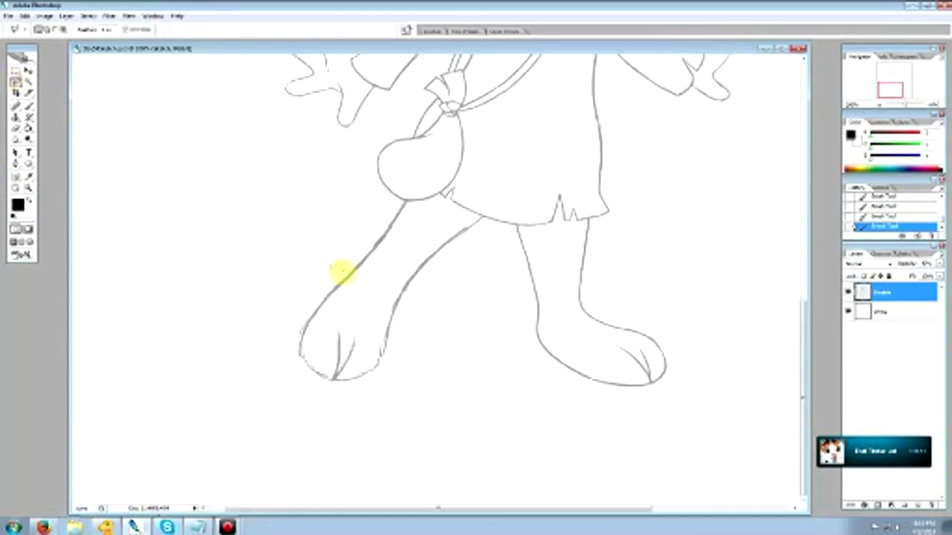
left_click(466, 317)
left_click(437, 387)
left_click(341, 431)
left_click(256, 424)
left_click(217, 372)
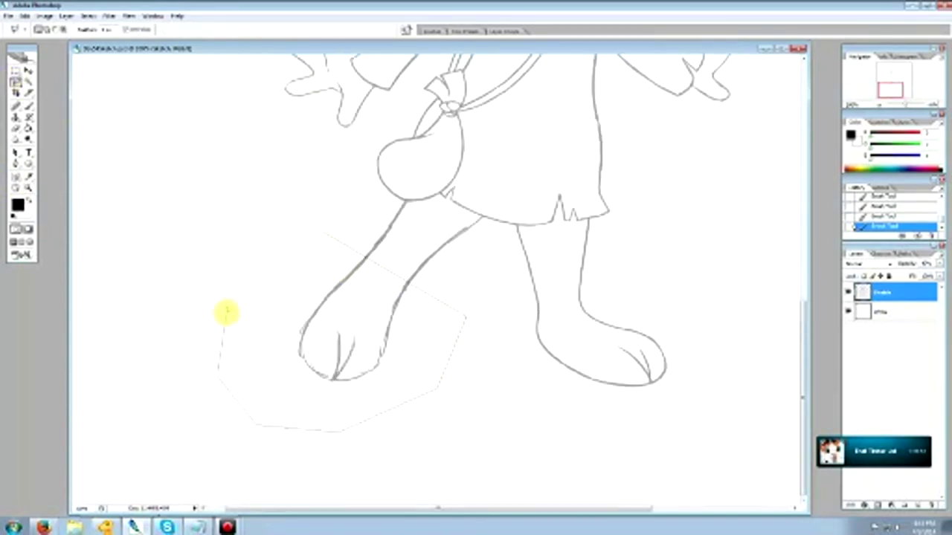
left_click(237, 294)
left_click(256, 264)
left_click(334, 240)
left_click(29, 70)
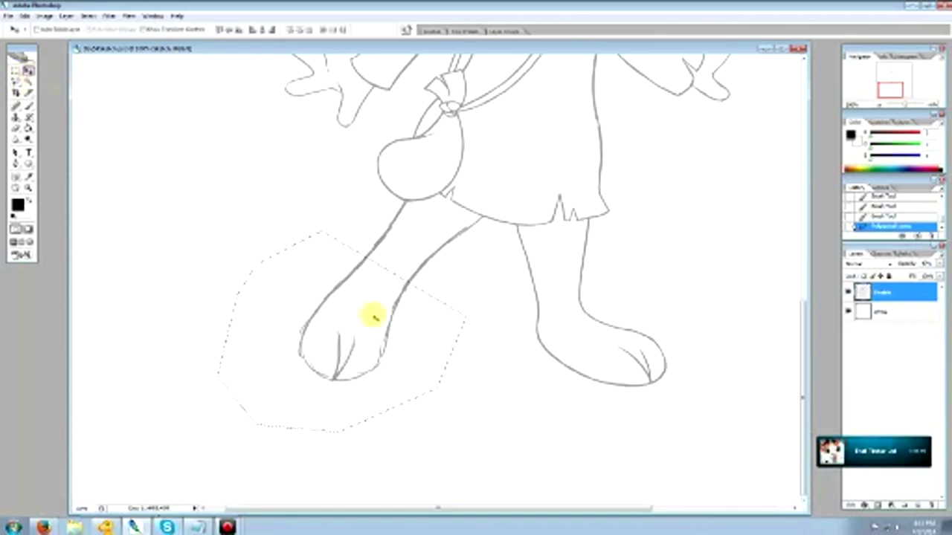
left_click_drag(351, 332, 345, 338)
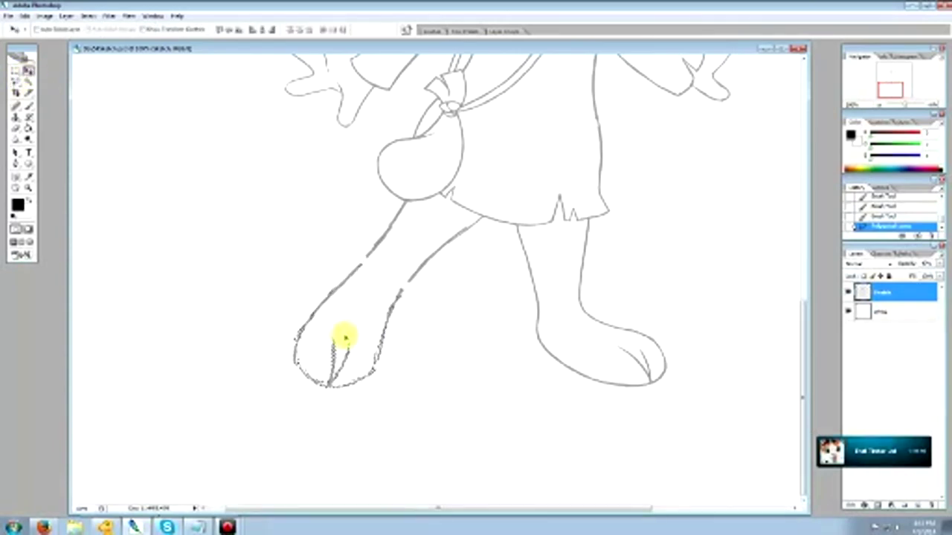
key("ctrl+d")
key("m")
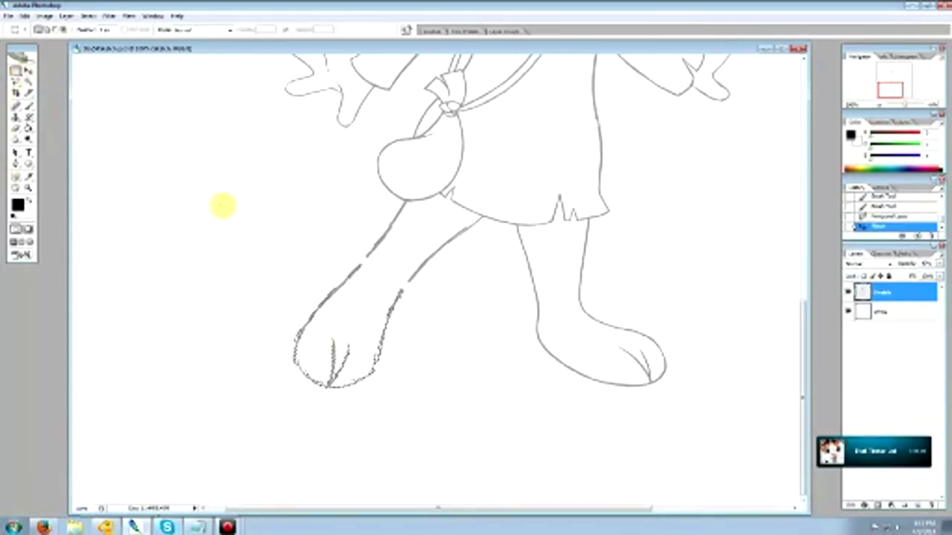
Show the rulers, check the alignment of both feet with a horizontal guide at the soles, and remove the guide
left_click(29, 188)
right_click(435, 244)
left_click(444, 249)
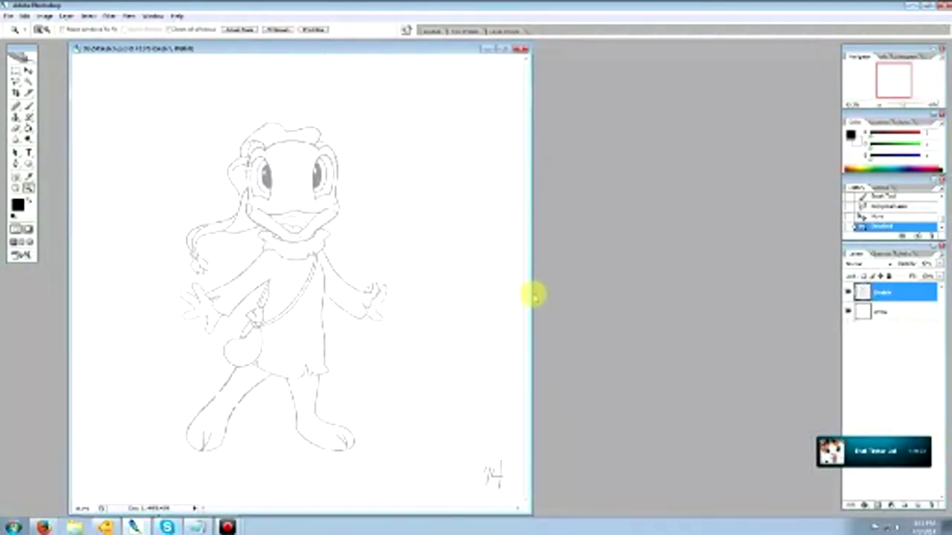
left_click_drag(535, 288, 692, 287)
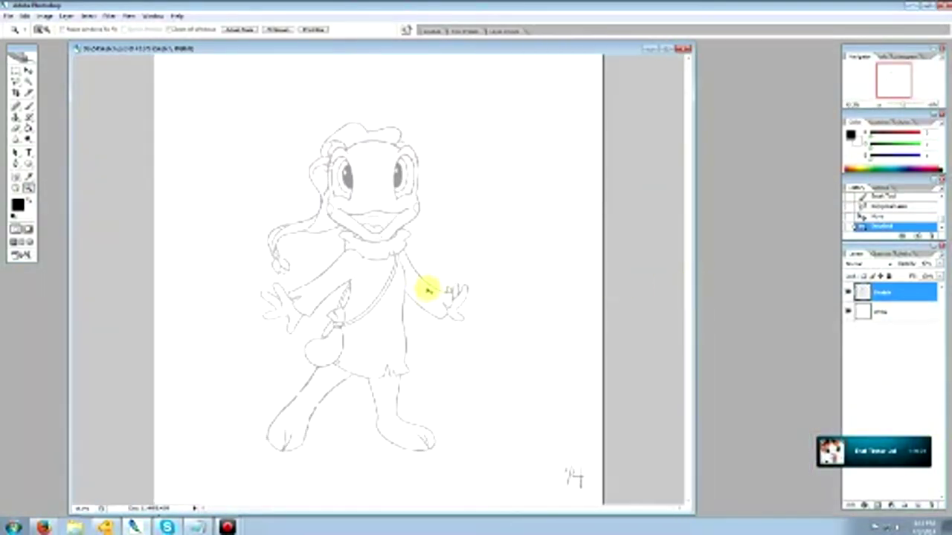
key("ctrl+r")
key("v")
left_click_drag(263, 59, 324, 461)
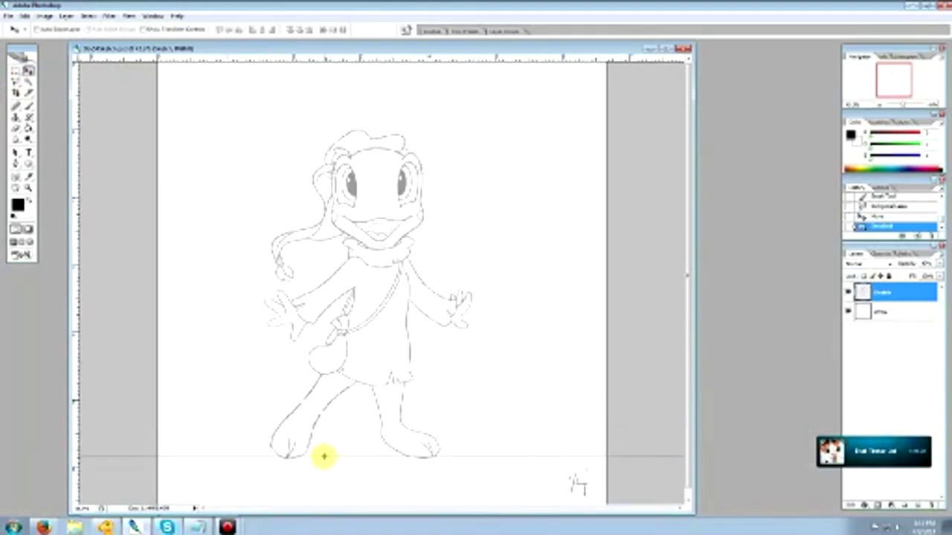
left_click_drag(325, 456, 265, 61)
Reselect the bag-side foot with the Polygonal Lasso, nudge it slightly downward, and clear the selection
left_click(16, 81)
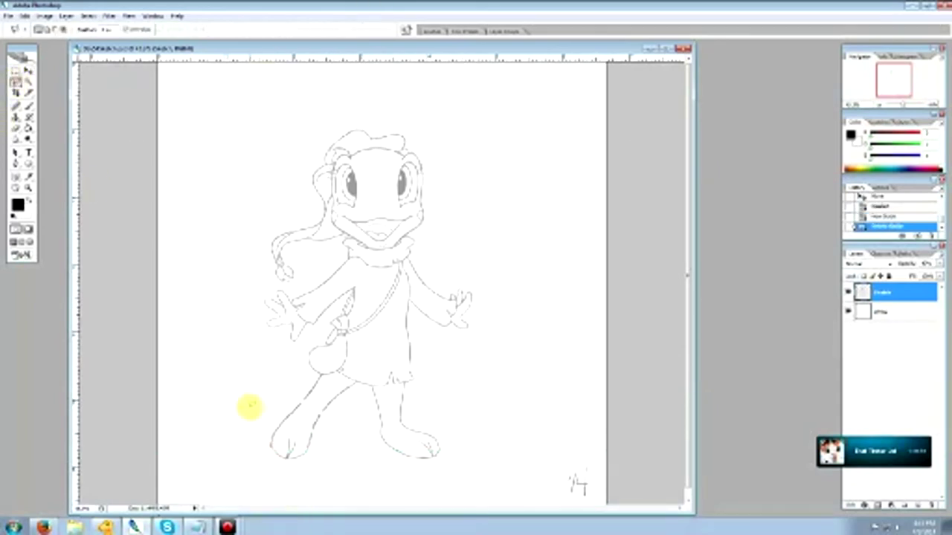
mouse_move(251, 403)
left_mouse_down()
mouse_move(300, 397)
mouse_move(343, 424)
mouse_move(330, 475)
mouse_move(269, 477)
mouse_move(232, 418)
mouse_move(250, 404)
left_mouse_up()
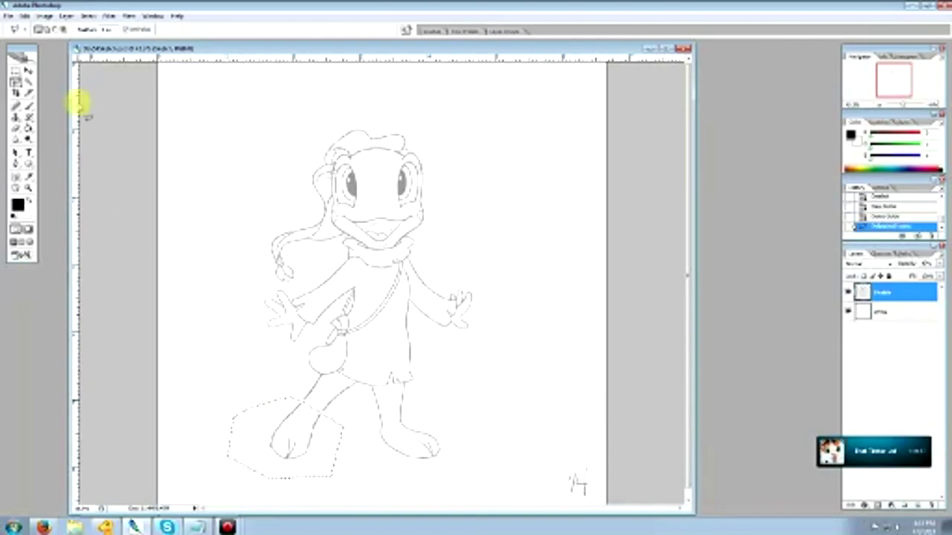
left_click(28, 69)
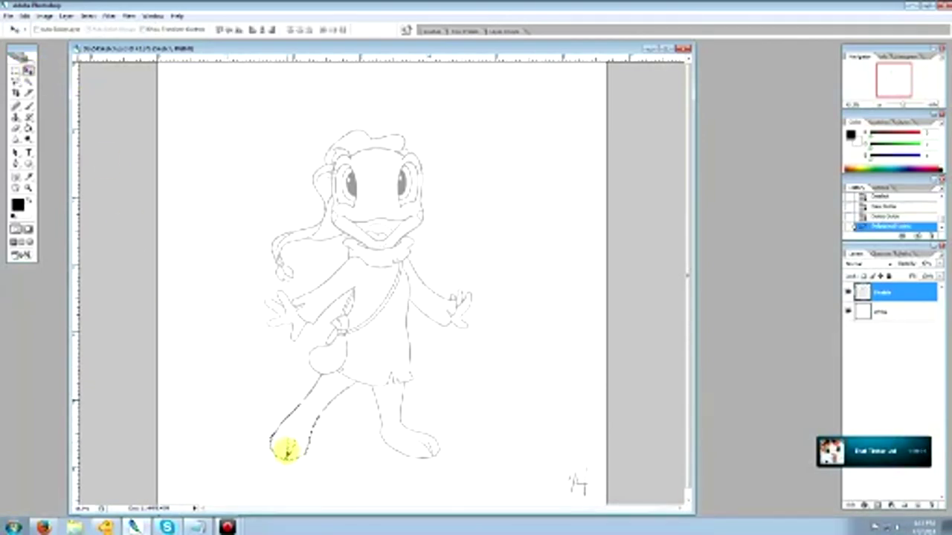
left_click_drag(286, 450, 286, 450)
left_click(15, 71)
left_click(266, 123)
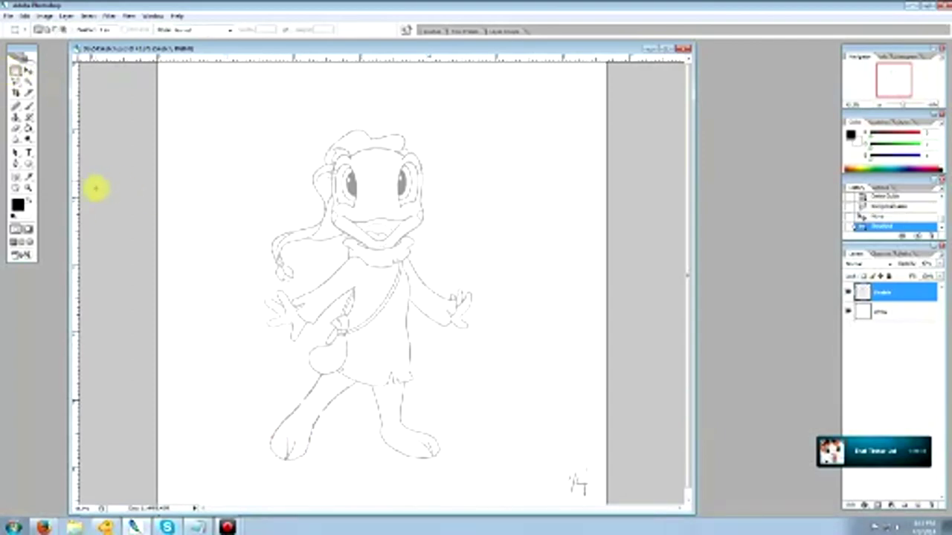
Place a horizontal guide across the whole figure just above the soles of both feet
left_click(28, 187)
right_click(398, 300)
left_click(436, 321)
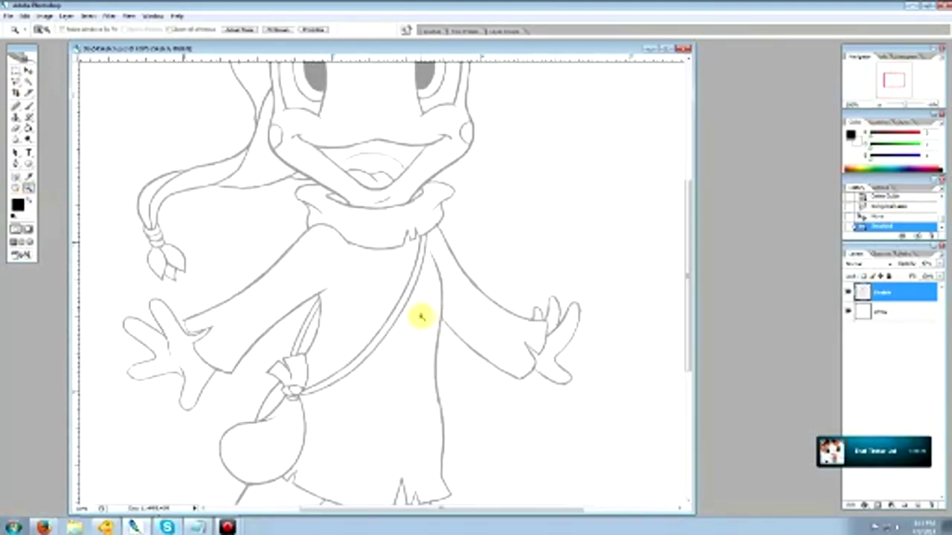
right_click(420, 318)
left_click(451, 325)
left_click(28, 71)
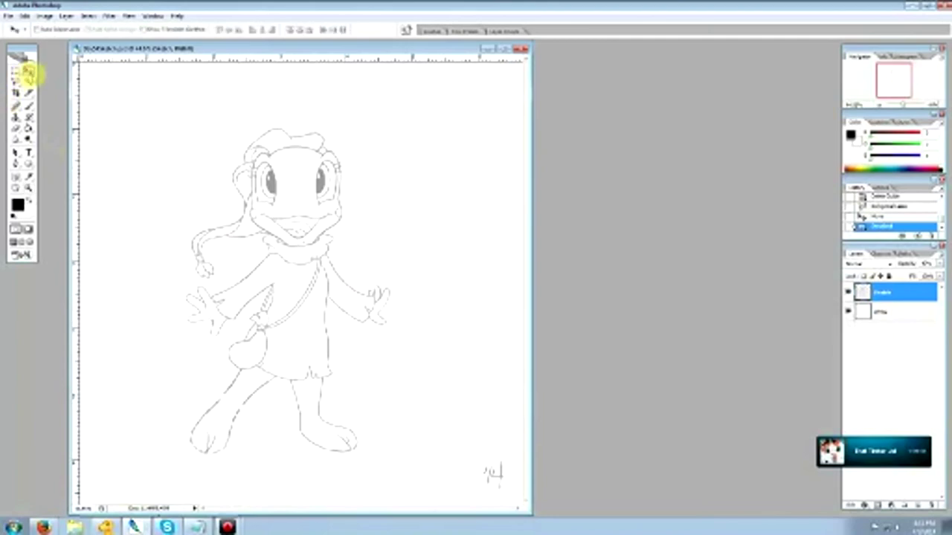
left_click_drag(328, 437, 334, 445)
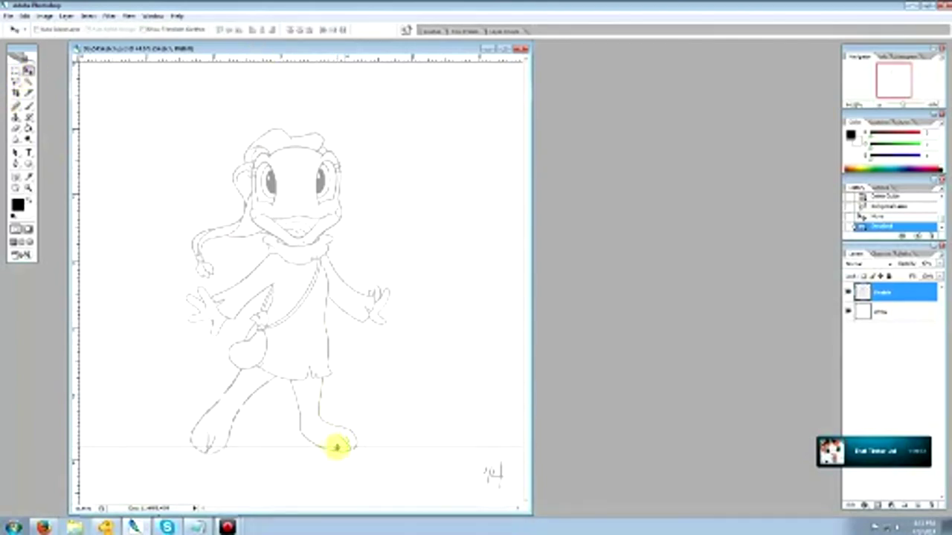
left_click_drag(336, 447, 336, 448)
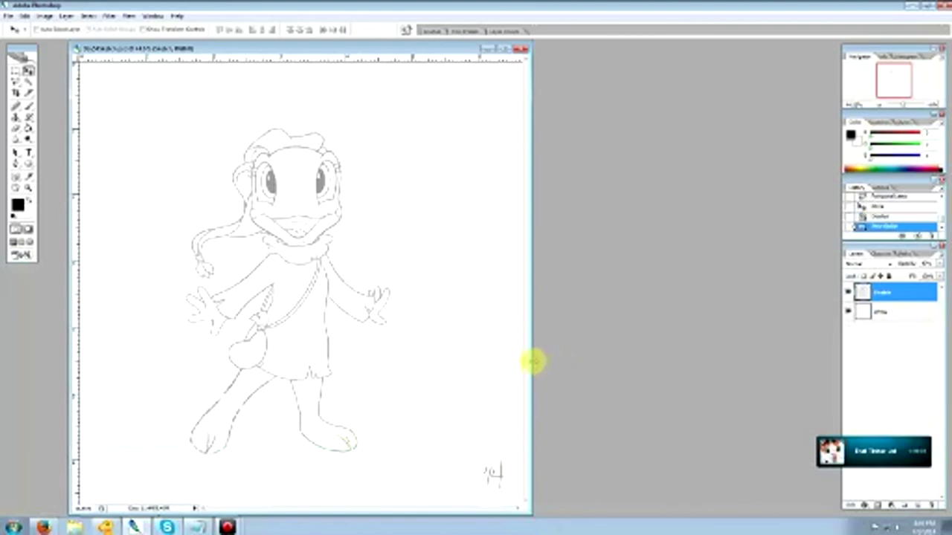
left_click_drag(534, 362, 713, 356)
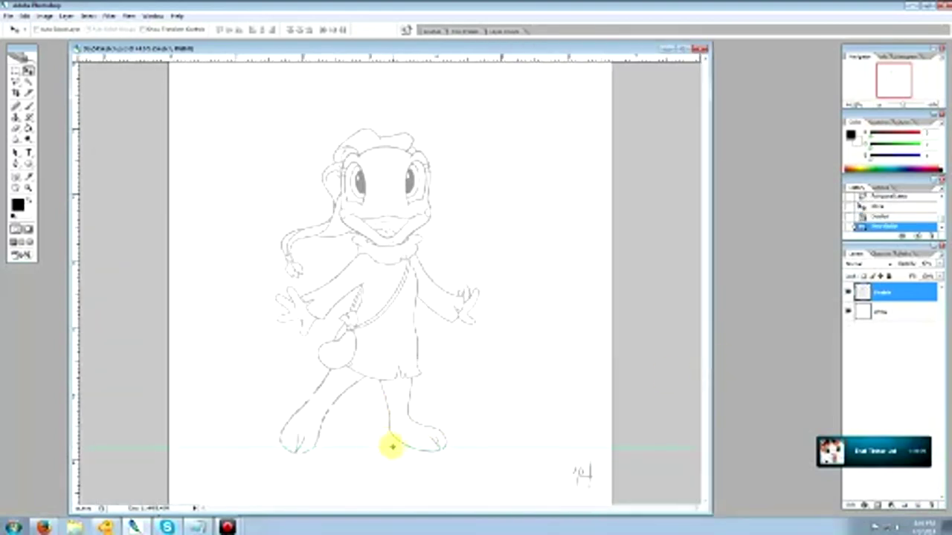